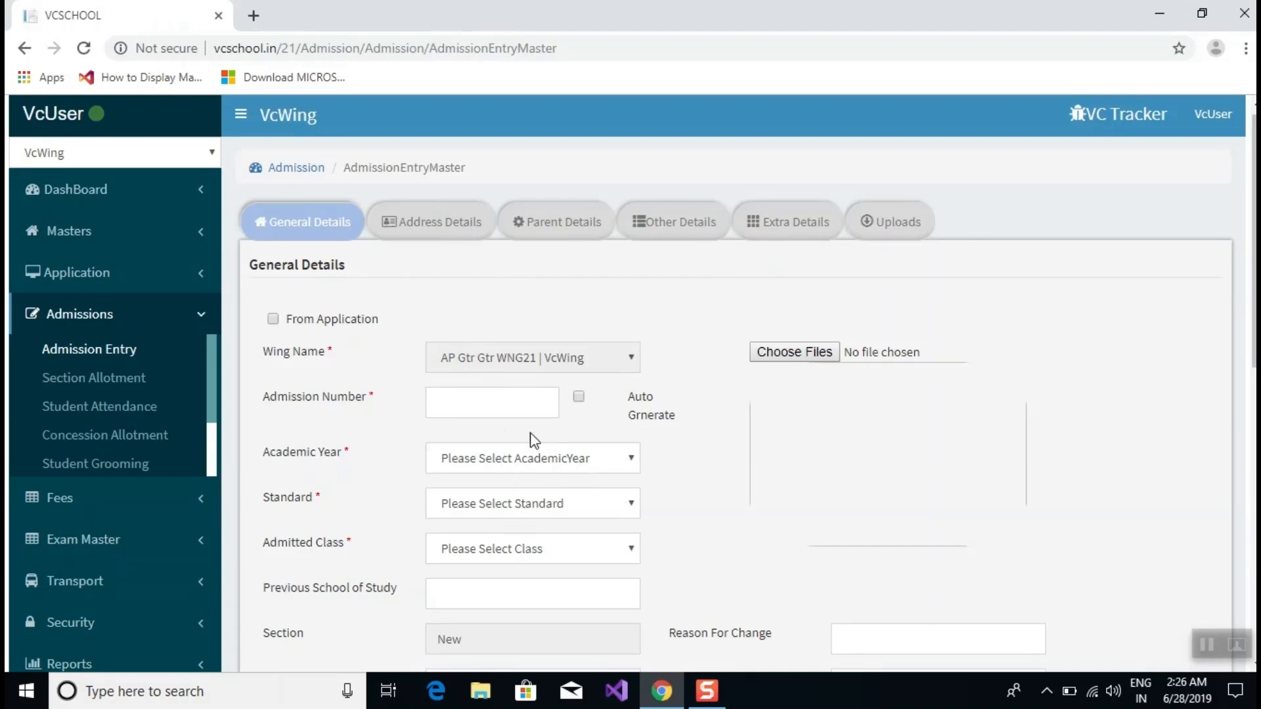
Tick Auto Grnerate so the Admission Number field is generated automatically and locked.
{"action": "scroll", "coordinate": [529, 441], "scroll_direction": "down", "scroll_amount": 3}
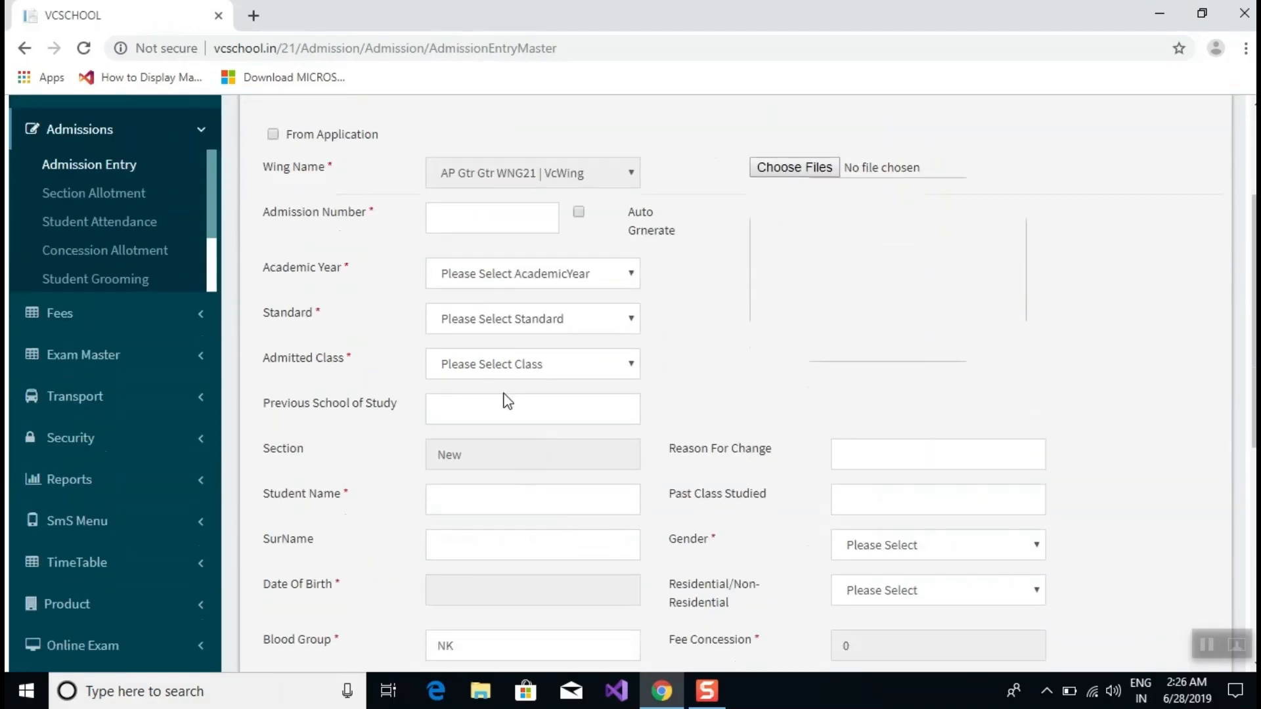
{"action": "scroll", "coordinate": [499, 397], "scroll_direction": "down", "scroll_amount": 3}
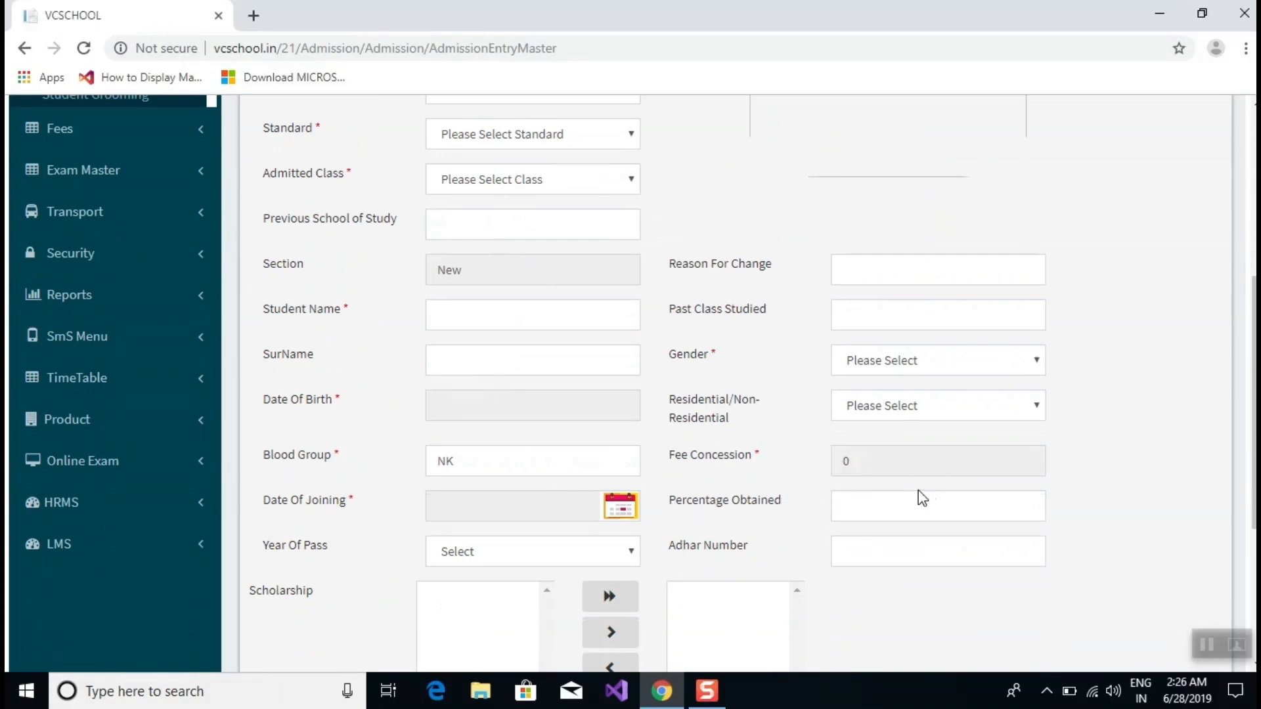
{"action": "scroll", "coordinate": [545, 480], "scroll_direction": "up", "scroll_amount": 6}
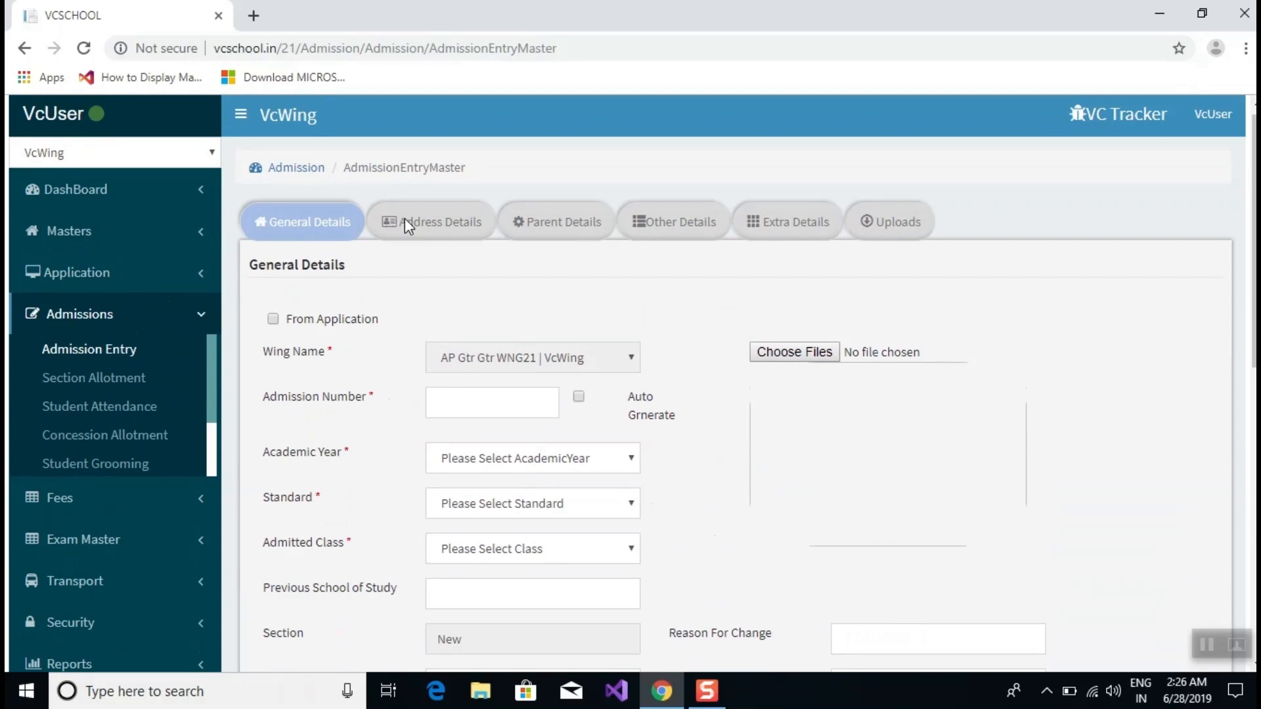
{"action": "scroll", "coordinate": [405, 219], "scroll_direction": "up", "scroll_amount": 1}
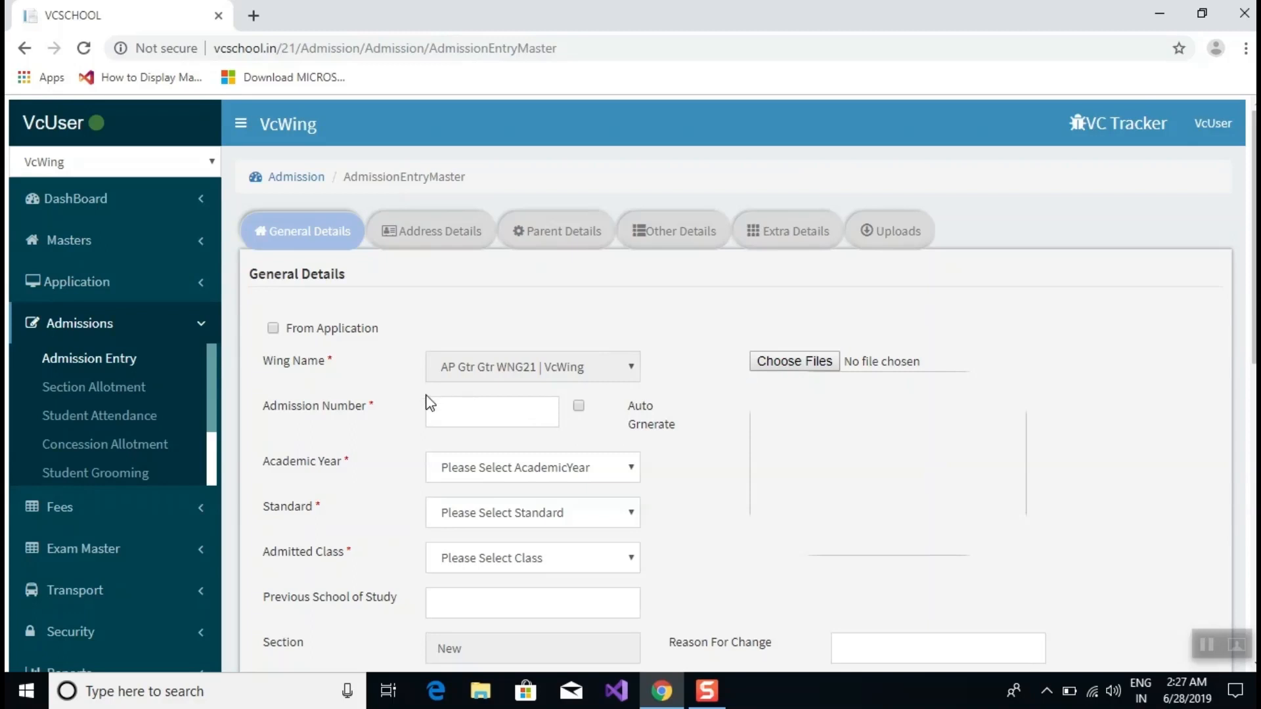
{"action": "left_click", "coordinate": [581, 406]}
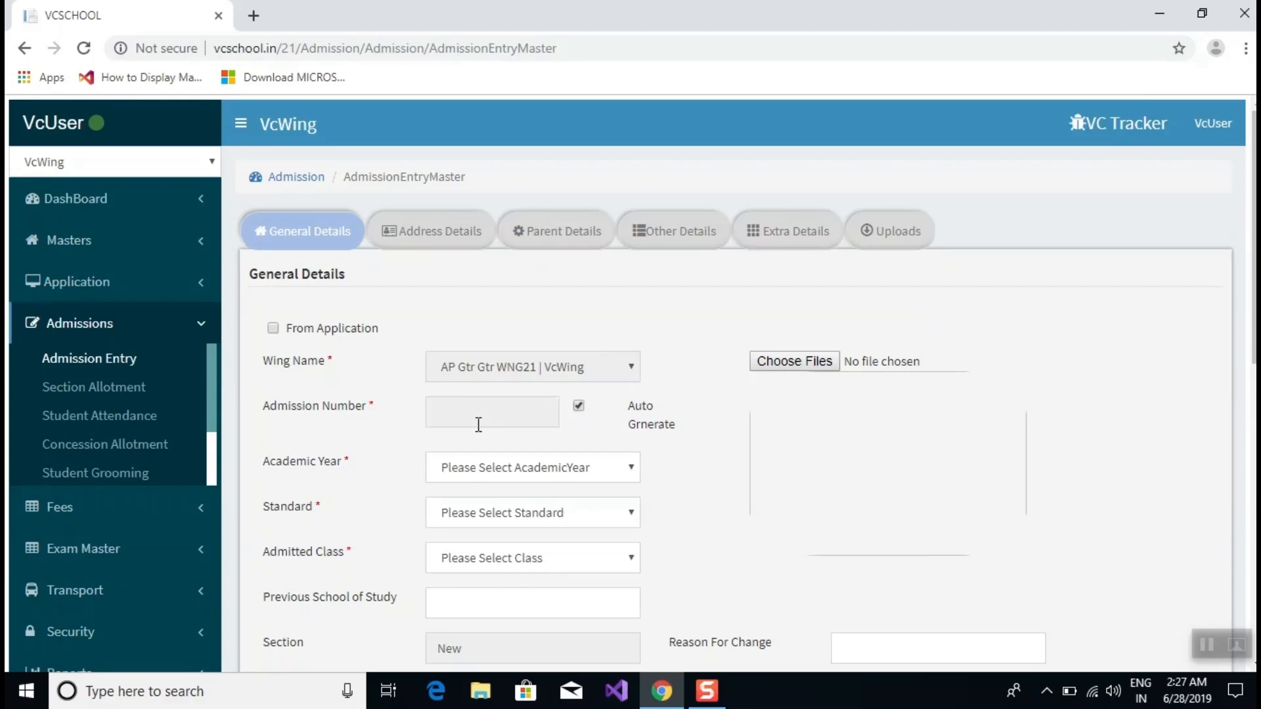
{"action": "left_click", "coordinate": [443, 416]}
Try a manual admission number 1123, erase it, and switch back to Auto Grnerate.
{"action": "left_click", "coordinate": [580, 407]}
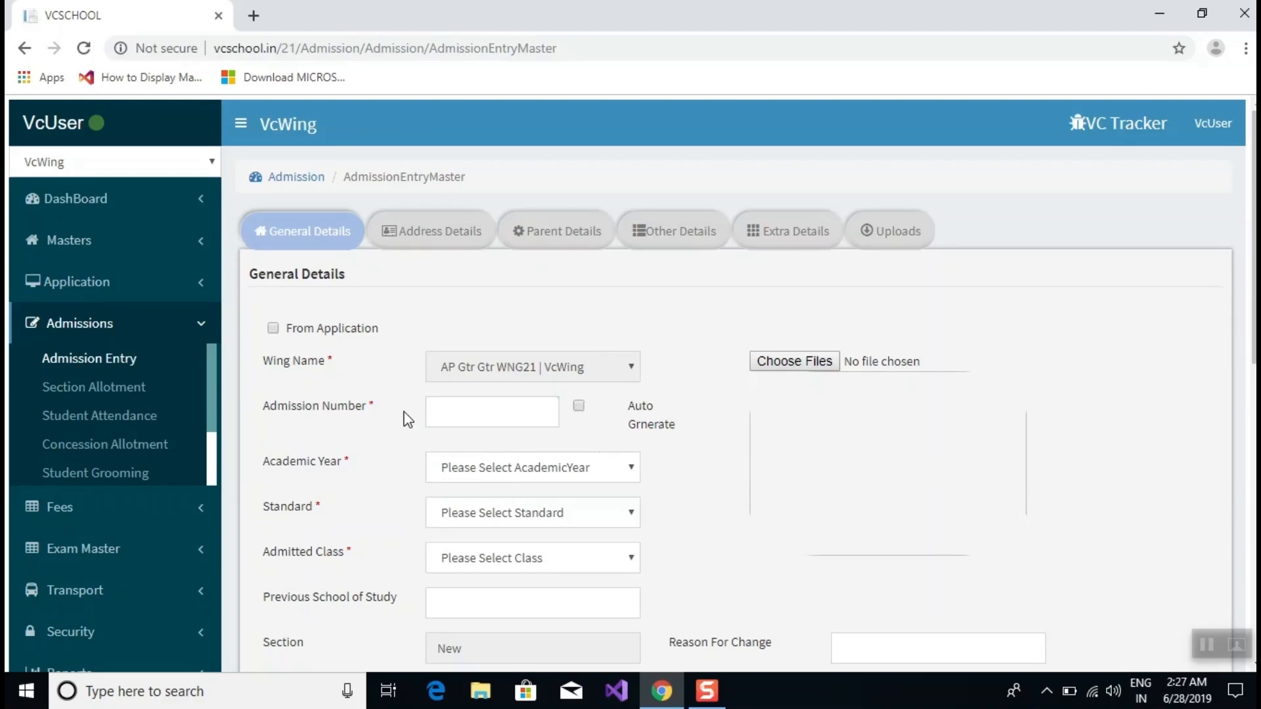
{"action": "left_click", "coordinate": [461, 414]}
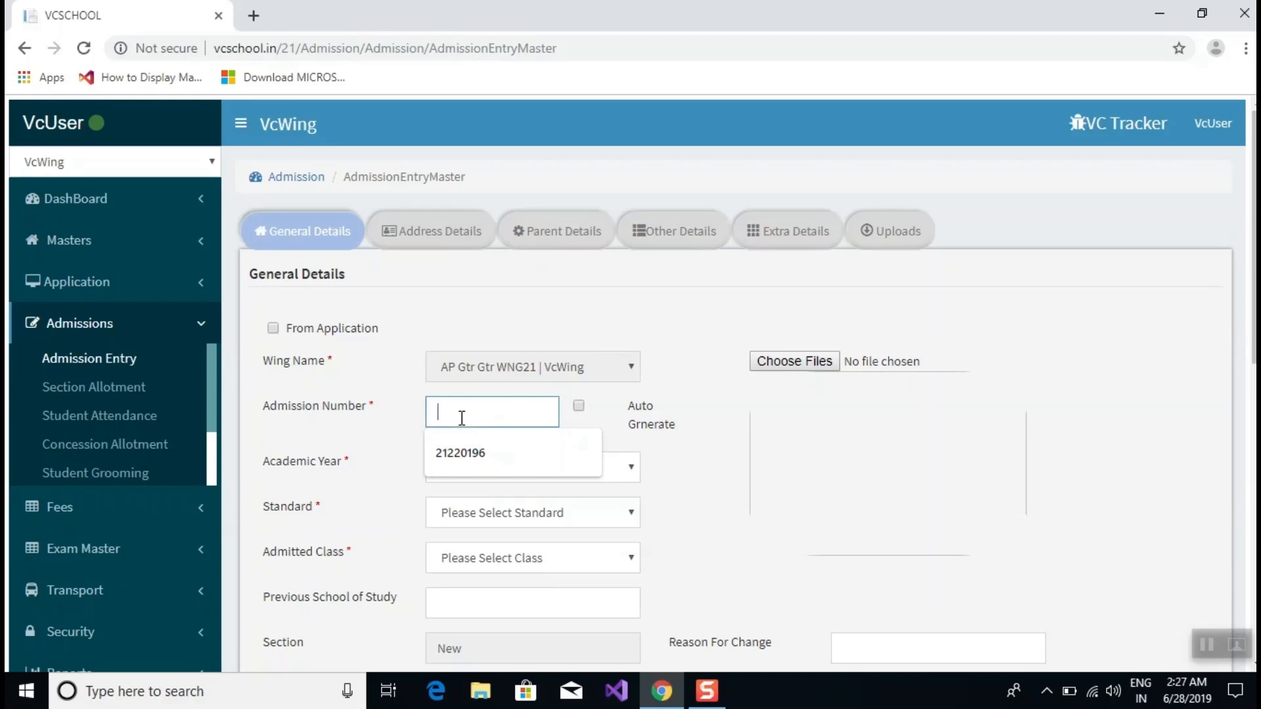
{"action": "type", "text": "1123"}
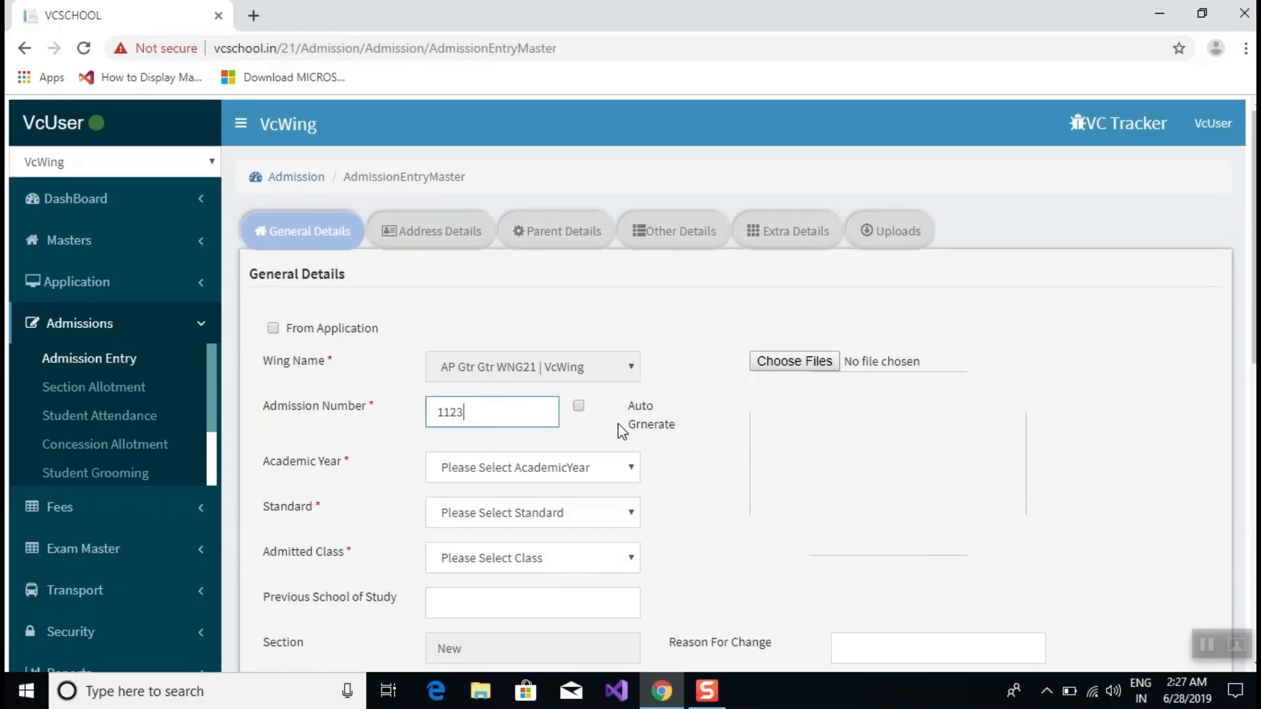
{"action": "key", "text": "BackSpace"}
{"action": "key", "text": "BackSpace"}
{"action": "key", "text": "BackSpace"}
{"action": "key", "text": "BackSpace"}
{"action": "left_click", "coordinate": [578, 405]}
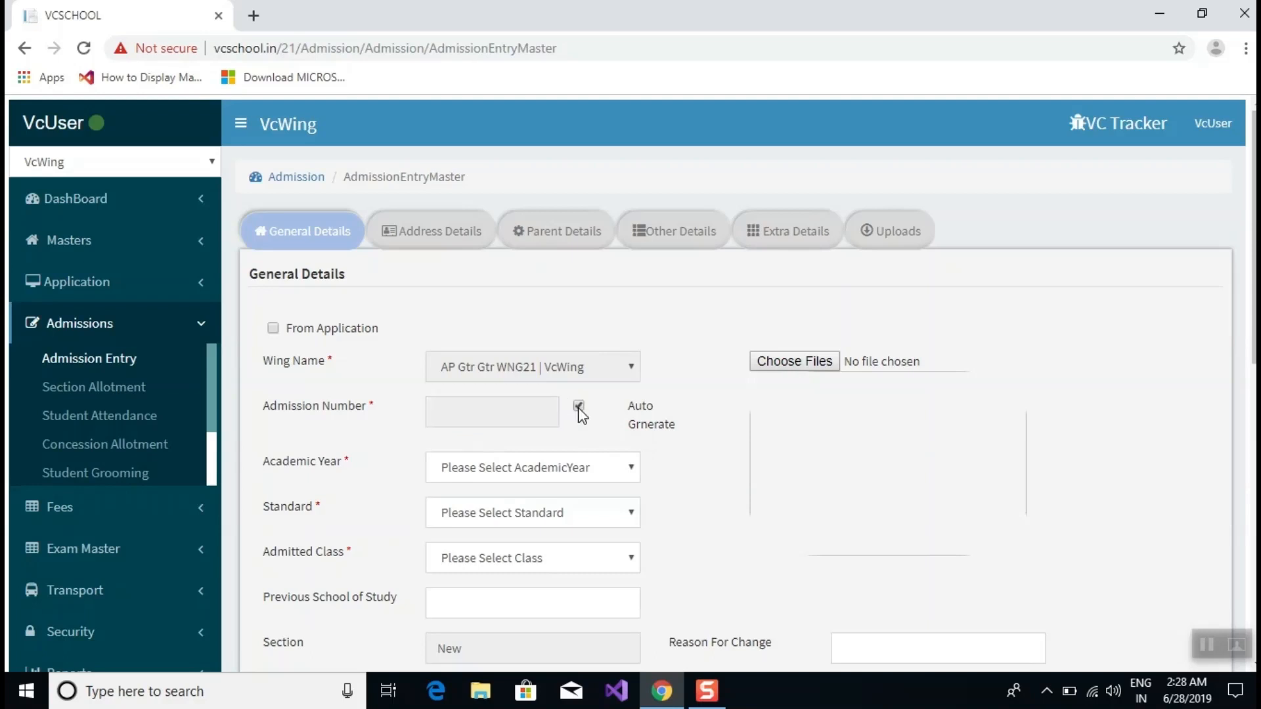
Choose Academic Year 2019-2020, Standard Primary Standard and Admitted Class CLS3|Class II.
{"action": "left_click", "coordinate": [538, 473]}
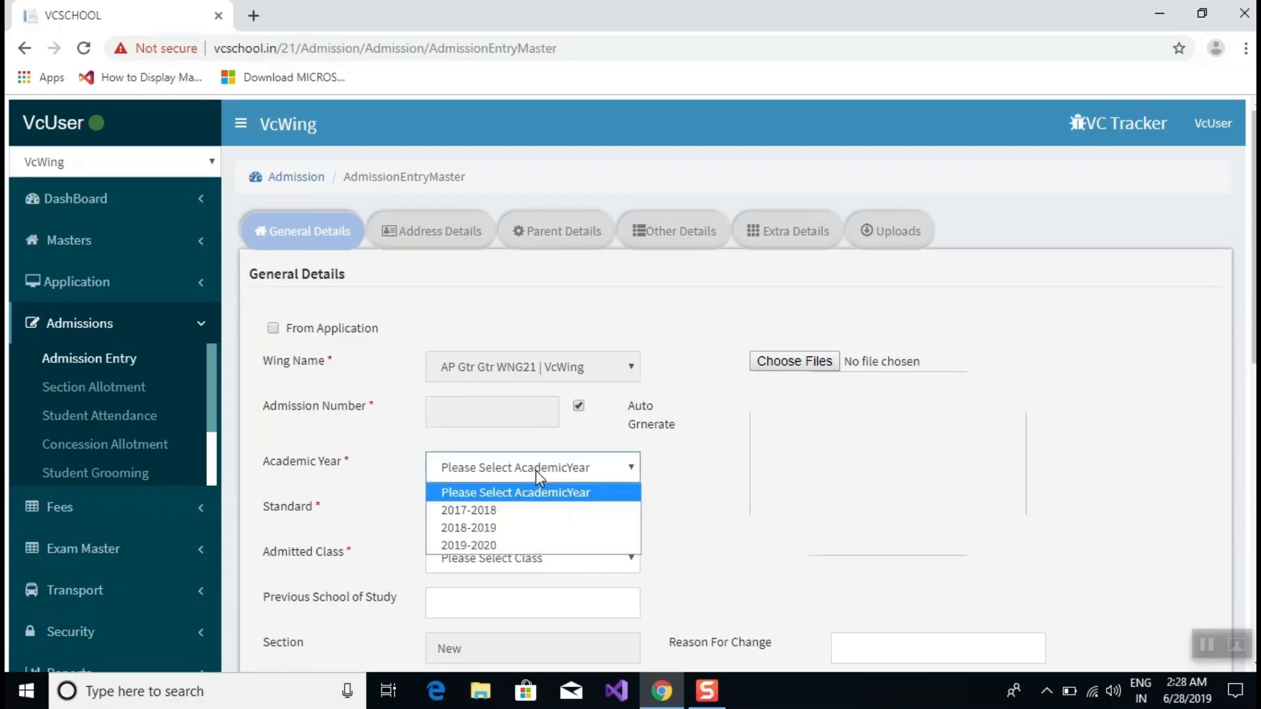
{"action": "left_click", "coordinate": [553, 546]}
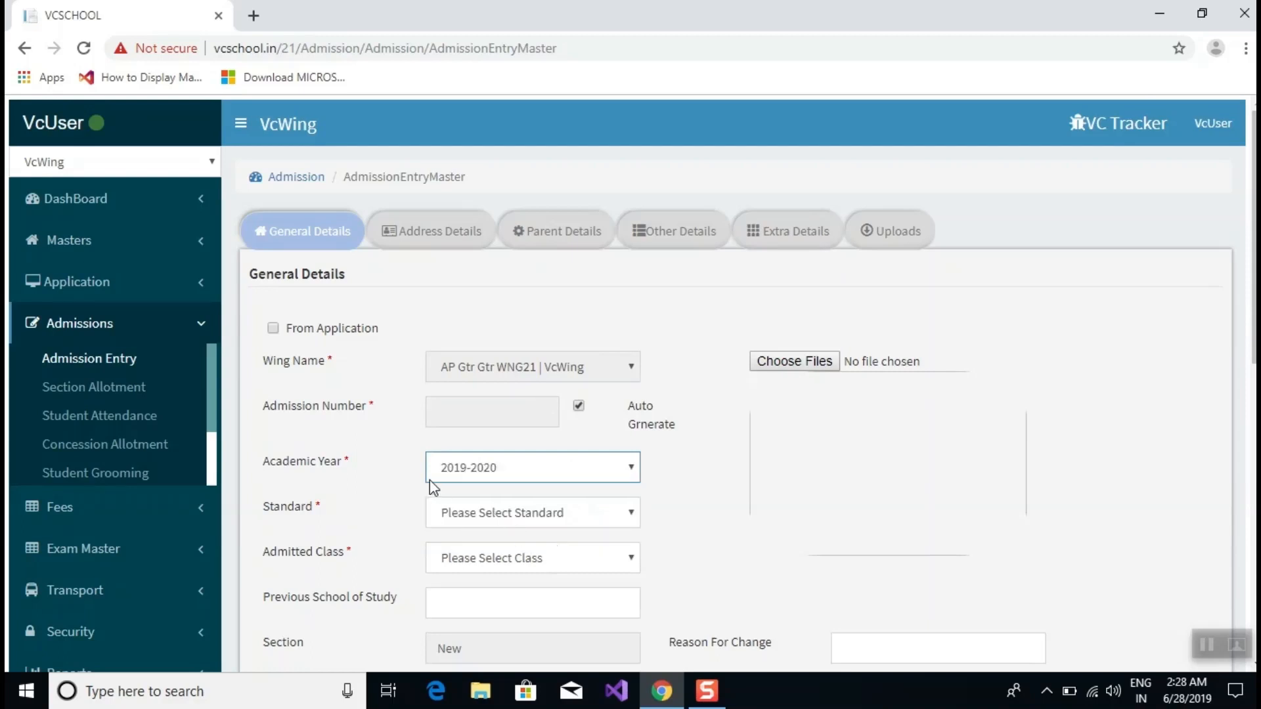
{"action": "left_click", "coordinate": [499, 511]}
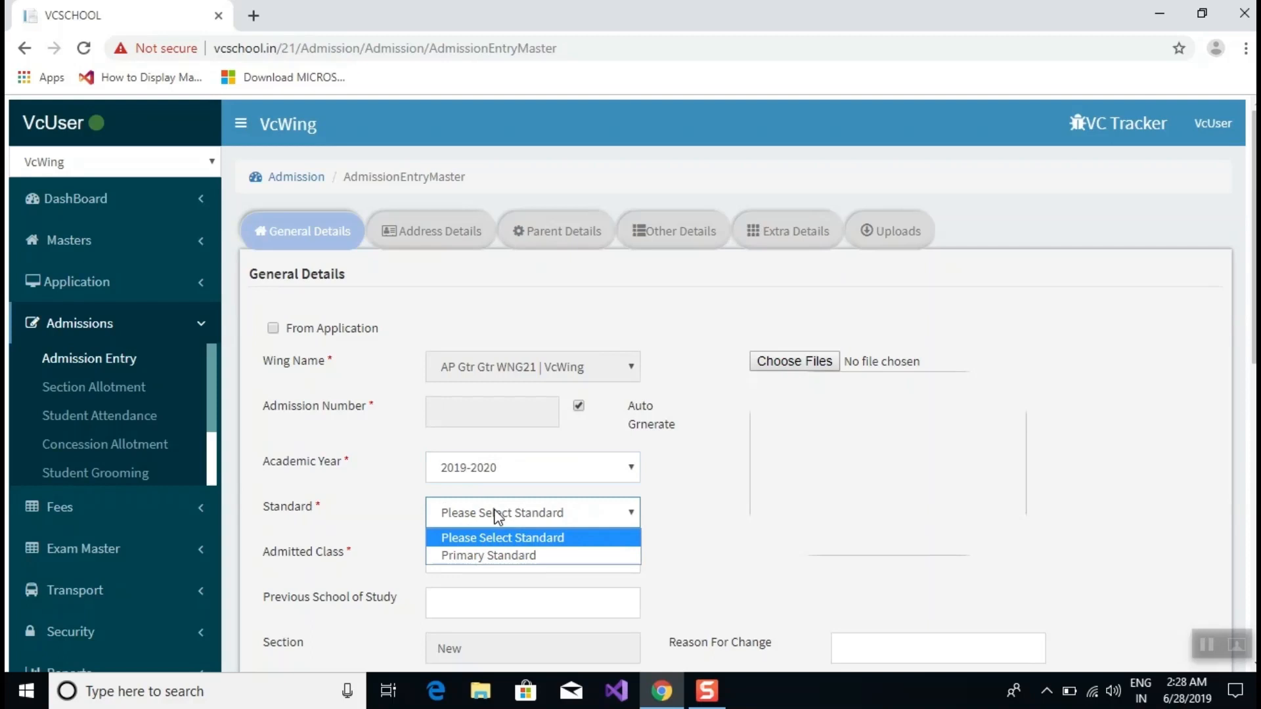
{"action": "left_click", "coordinate": [512, 556]}
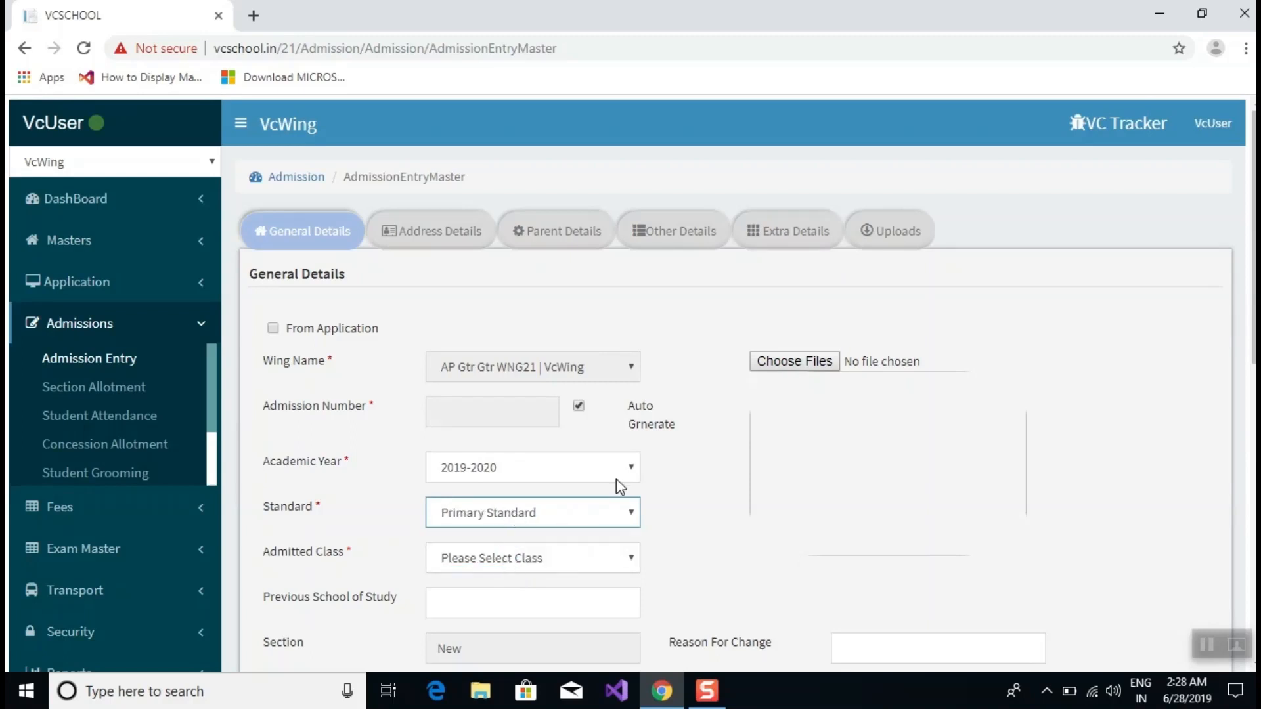
{"action": "left_click", "coordinate": [507, 557]}
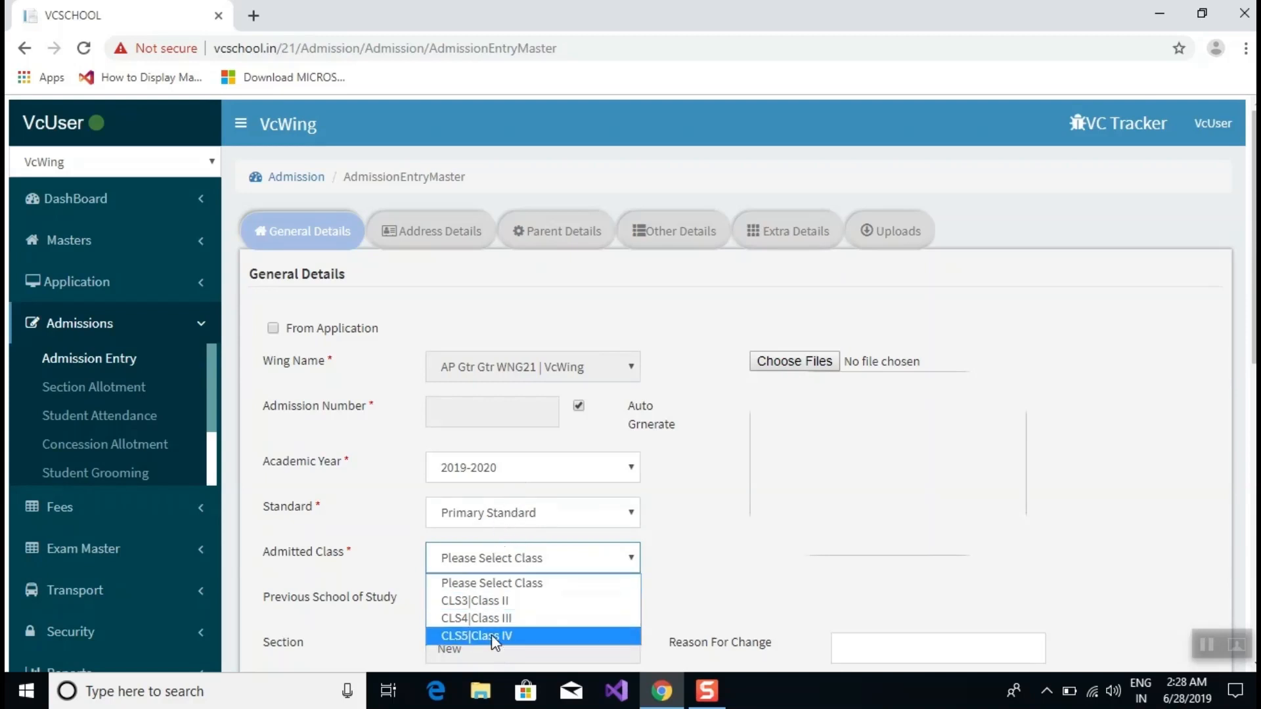
{"action": "left_click", "coordinate": [504, 601]}
{"action": "scroll", "coordinate": [471, 591], "scroll_direction": "down", "scroll_amount": 4}
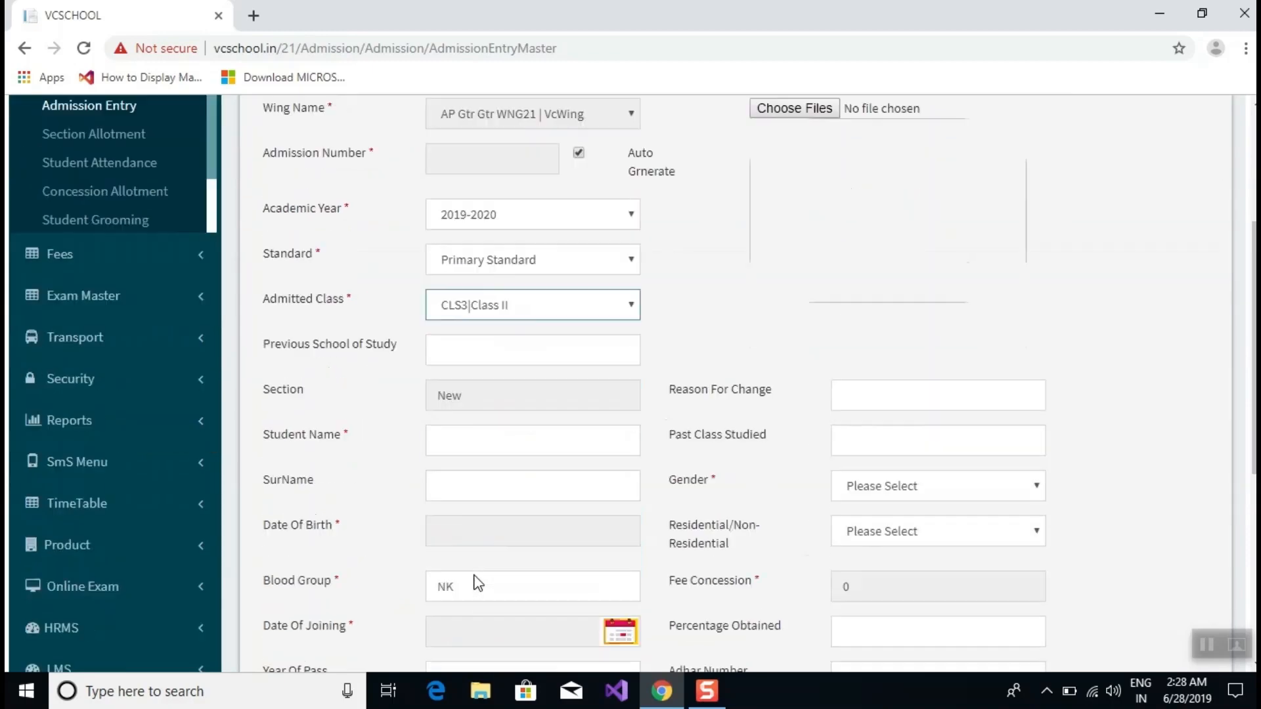
{"action": "left_click", "coordinate": [473, 372]}
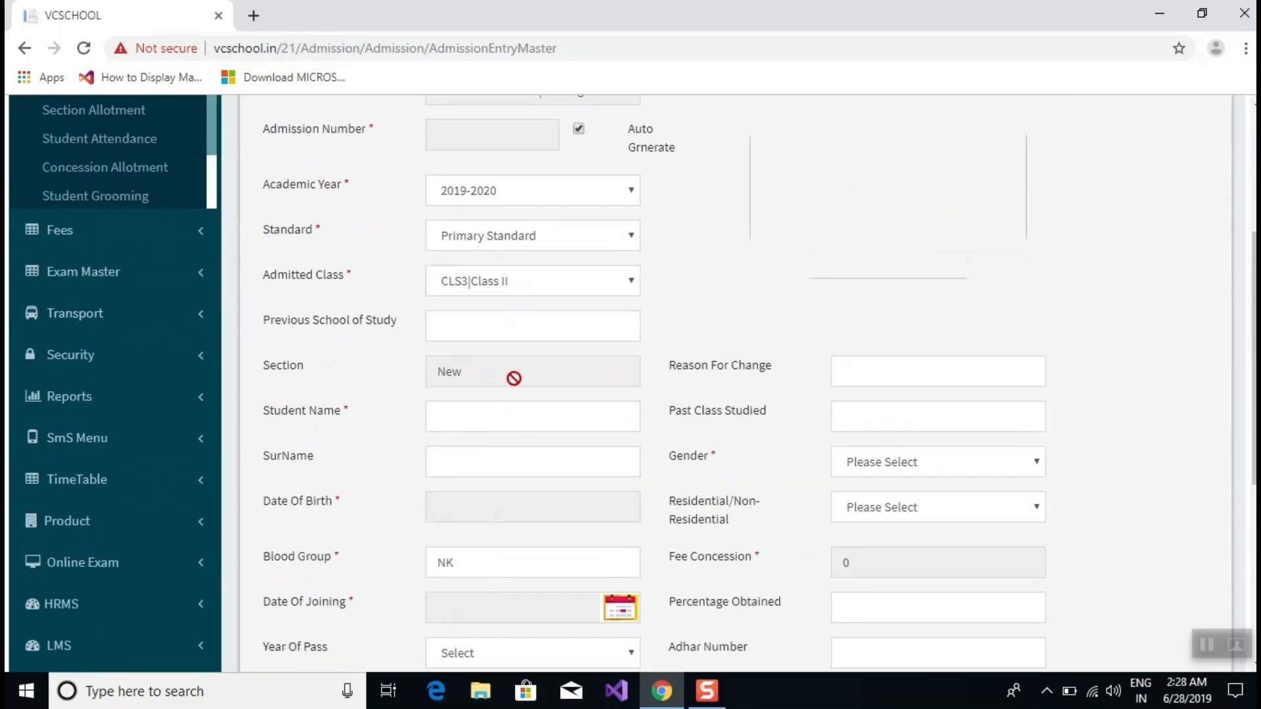
Enter the student's first name in the Student Name field.
{"action": "left_click_drag", "start_coordinate": [473, 372], "coordinate": [392, 390]}
{"action": "left_click", "coordinate": [450, 427]}
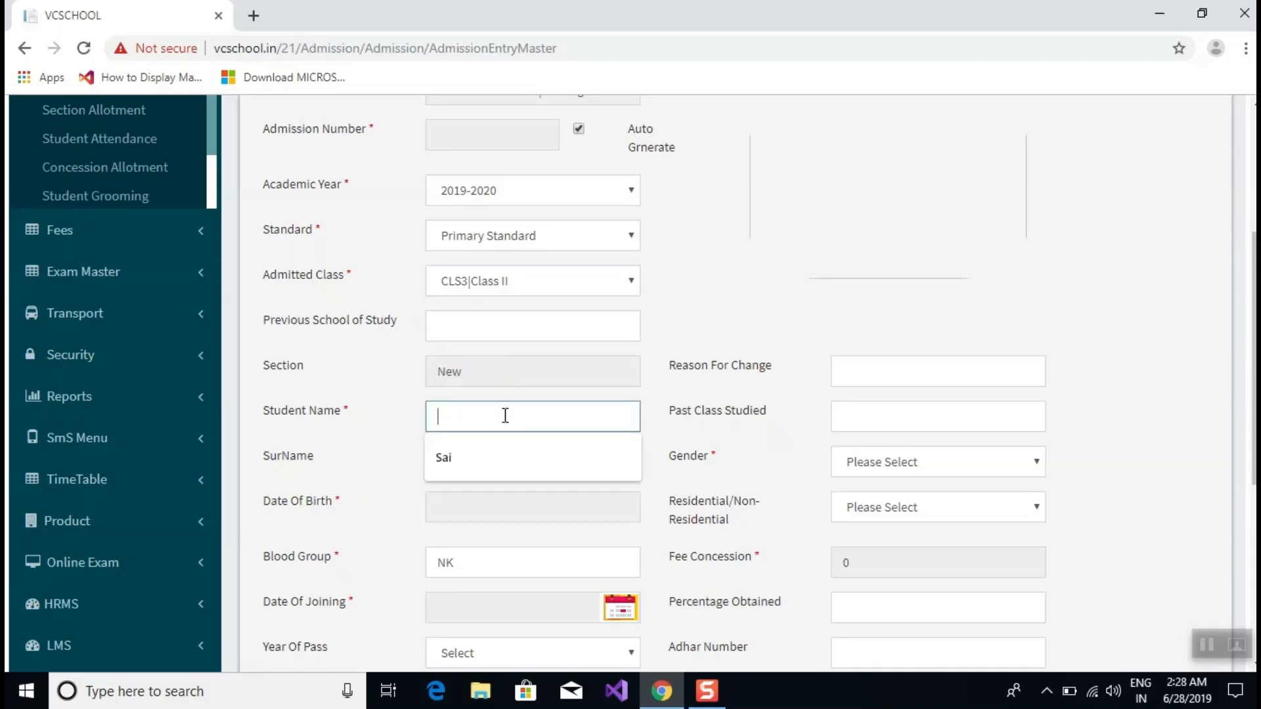
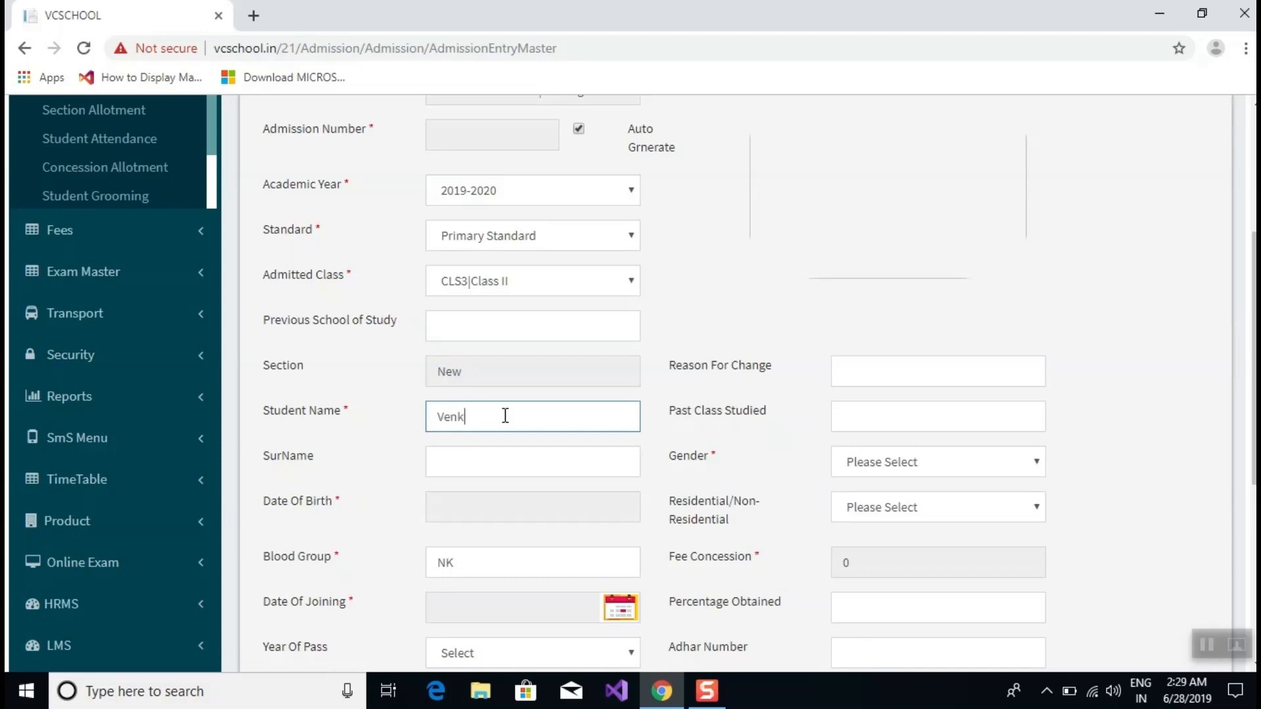
{"action": "double_click", "coordinate": [505, 416]}
Enter the student's surname in SurName, accepting the autofill suggestion.
{"action": "left_click", "coordinate": [534, 459]}
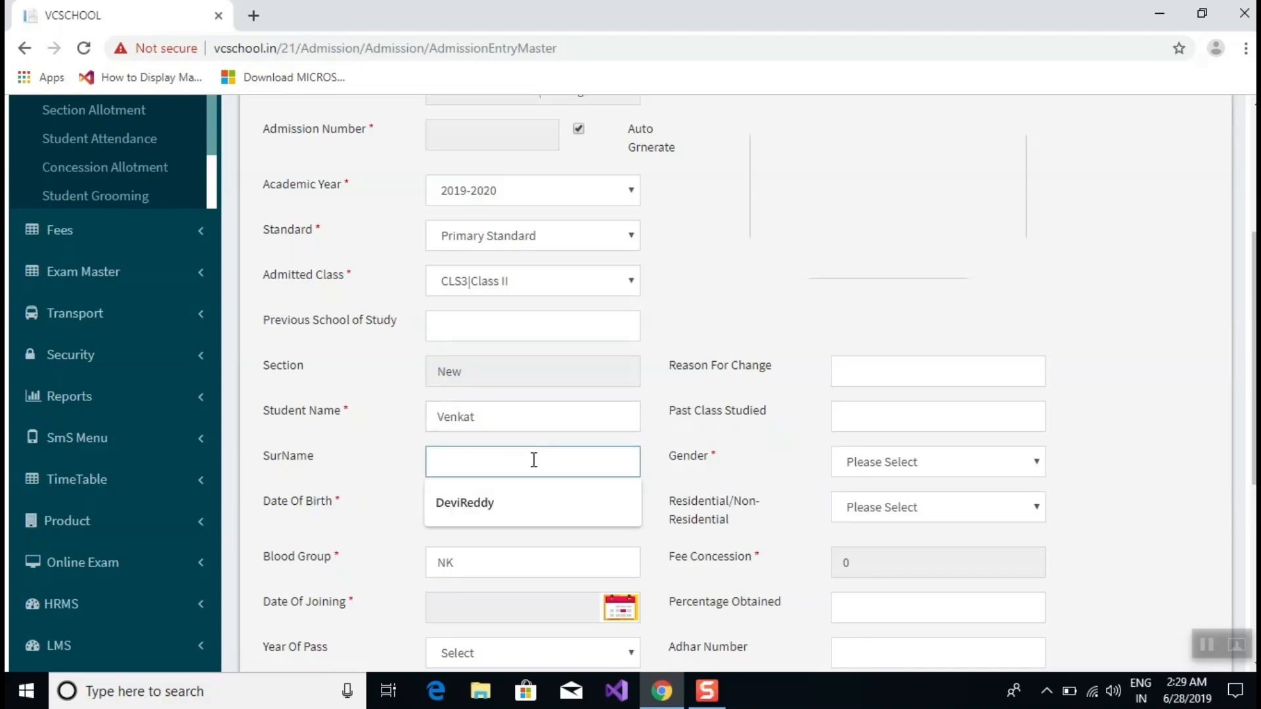
{"action": "key", "text": "Down"}
{"action": "key", "text": "Return"}
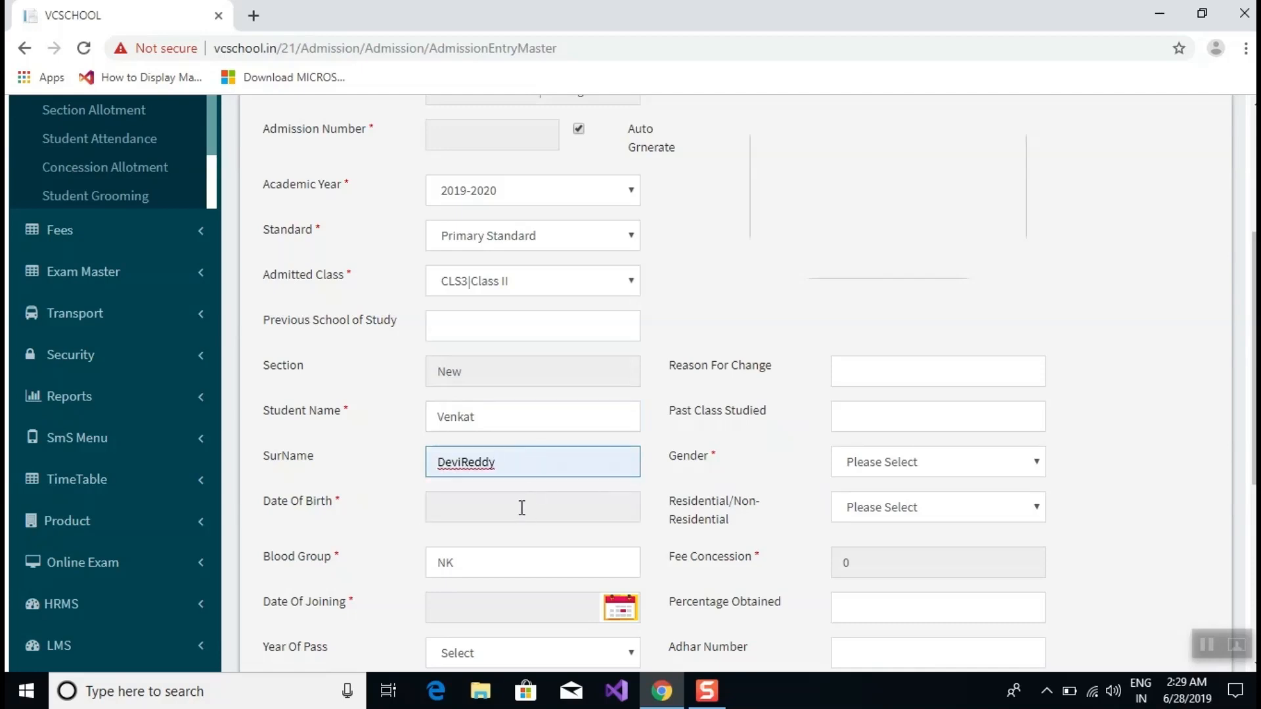
{"action": "left_click", "coordinate": [521, 510]}
{"action": "scroll", "coordinate": [448, 507], "scroll_direction": "down", "scroll_amount": 3}
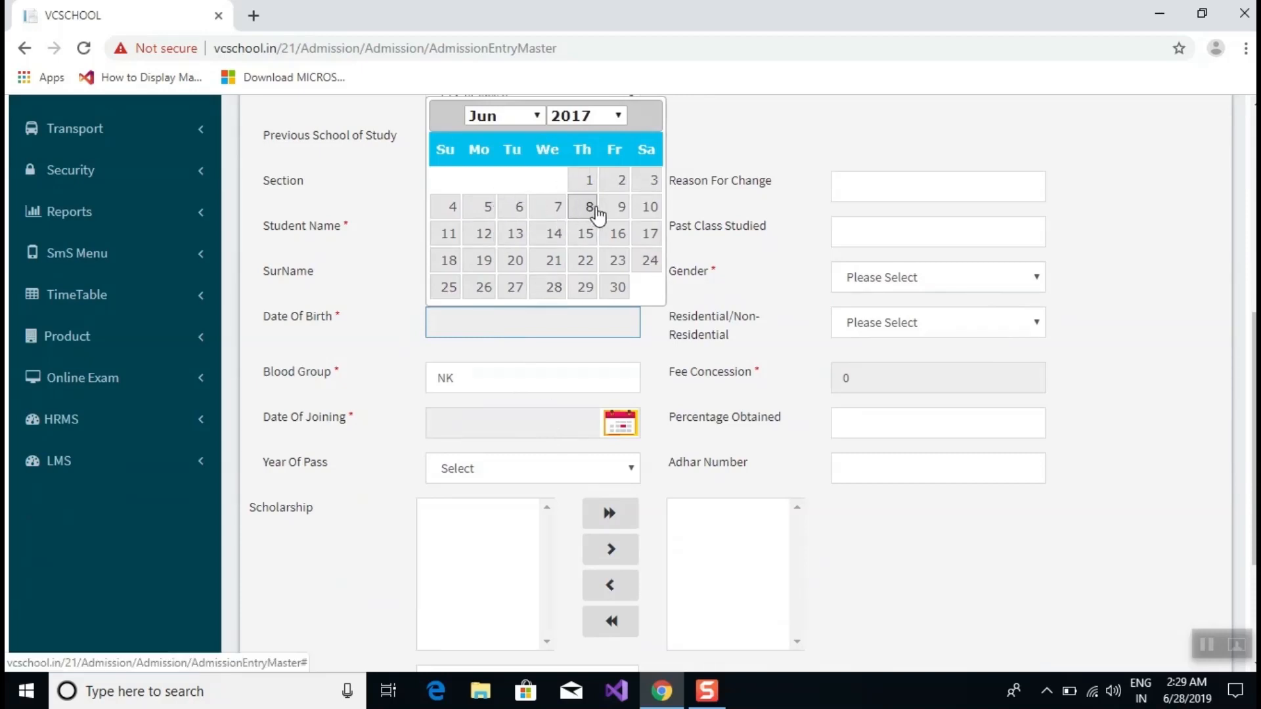
Pick 1 June 2012 as date of birth and 1 June 2019 as date of joining.
{"action": "left_click", "coordinate": [566, 116]}
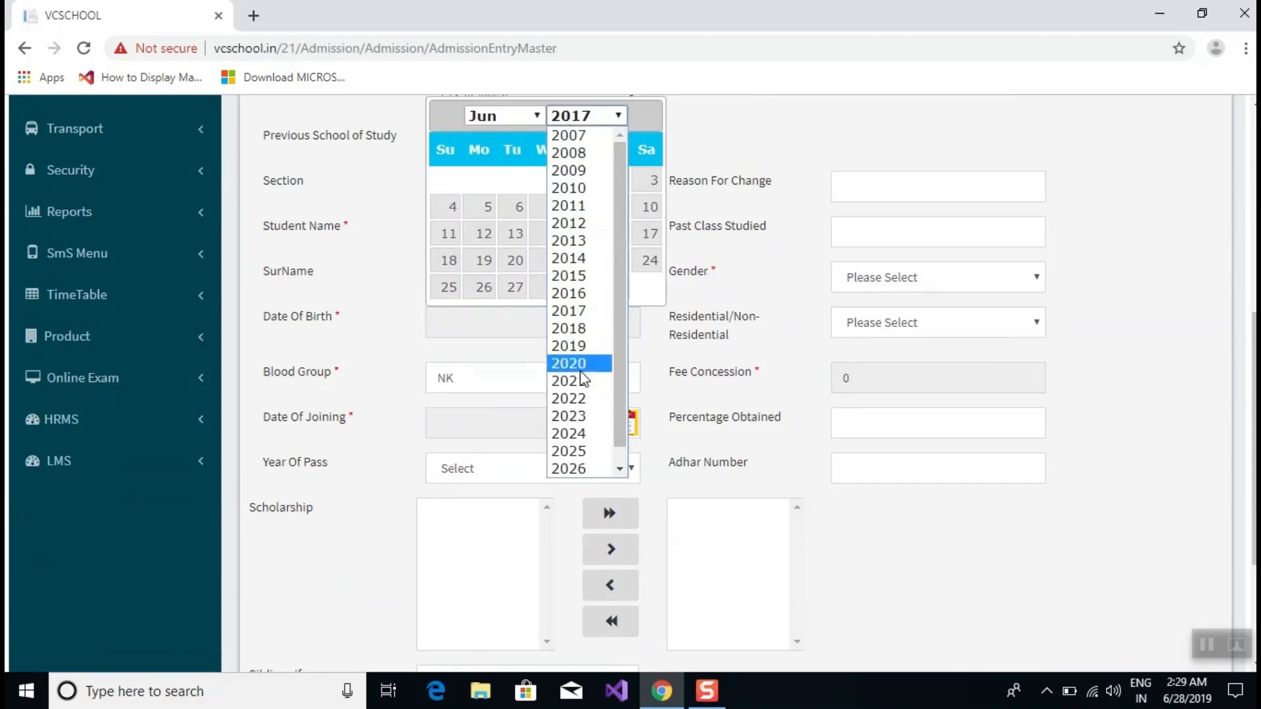
{"action": "left_click", "coordinate": [573, 223]}
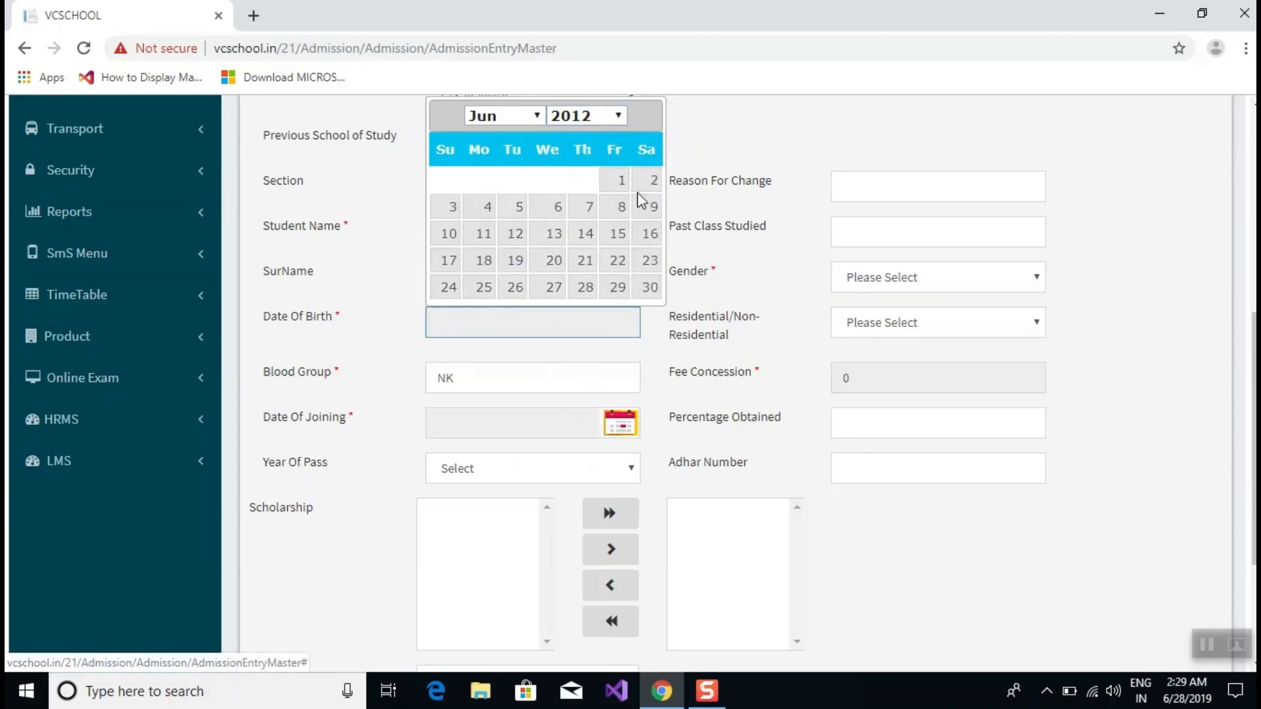
{"action": "left_click", "coordinate": [608, 178]}
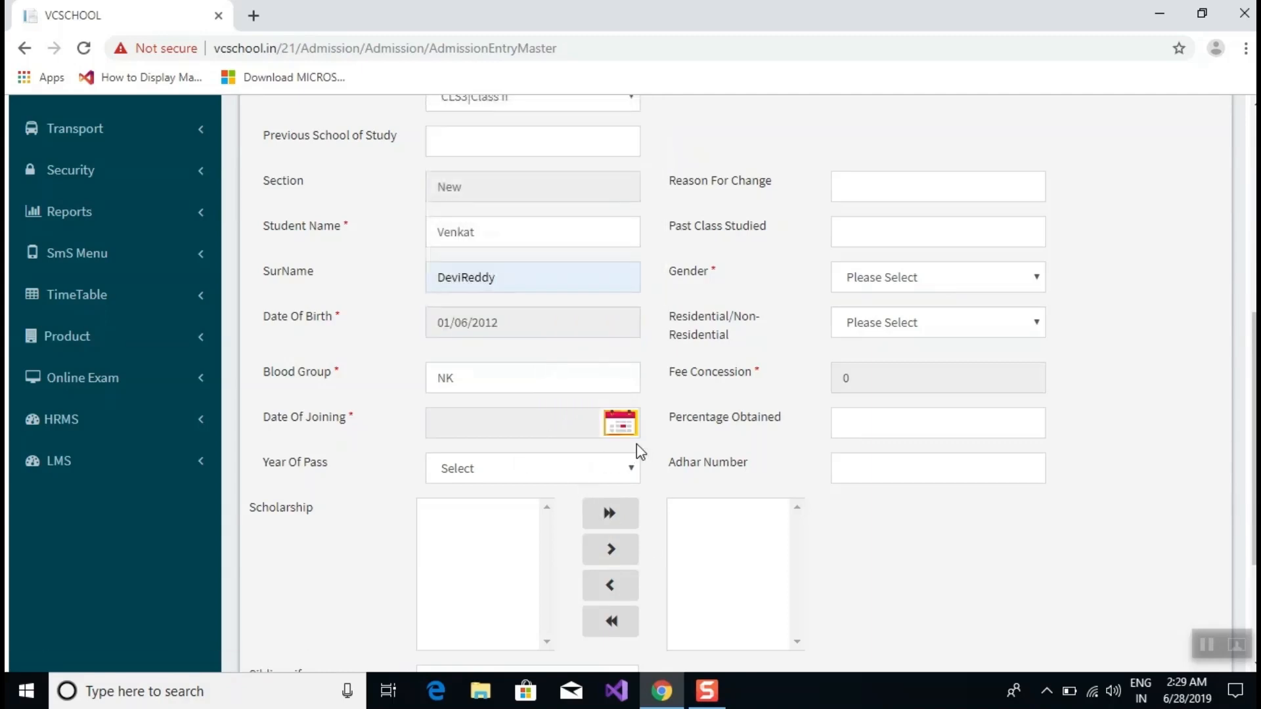
{"action": "left_click", "coordinate": [620, 423]}
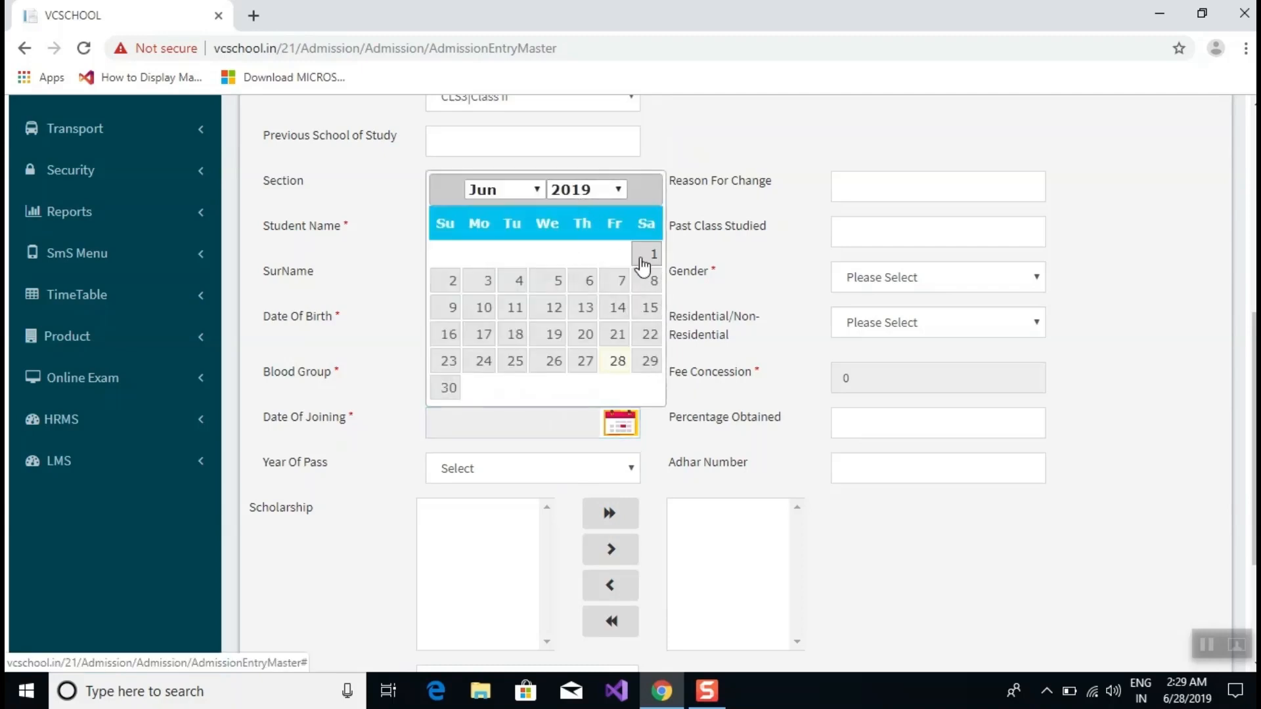
{"action": "left_click", "coordinate": [652, 254]}
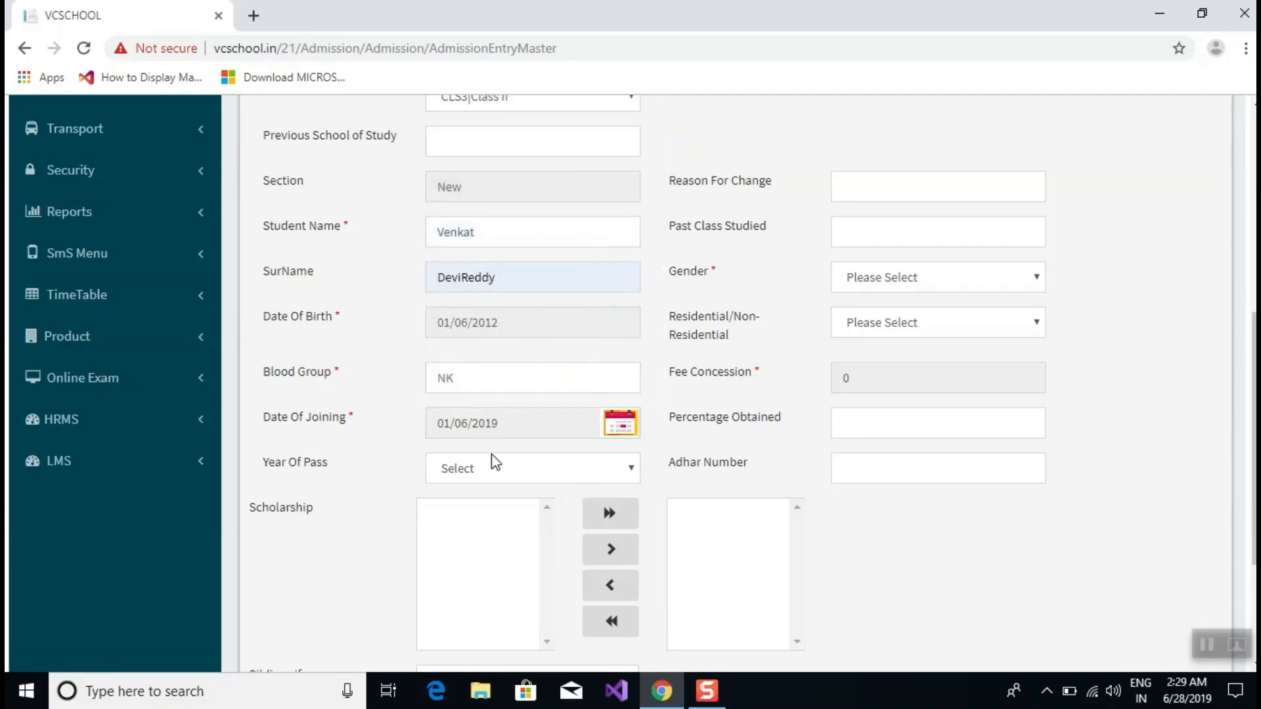
Leave the blood group at NK and bring up the Year Of Pass choices.
{"action": "left_click", "coordinate": [487, 392]}
{"action": "left_click_drag", "start_coordinate": [487, 391], "coordinate": [398, 379]}
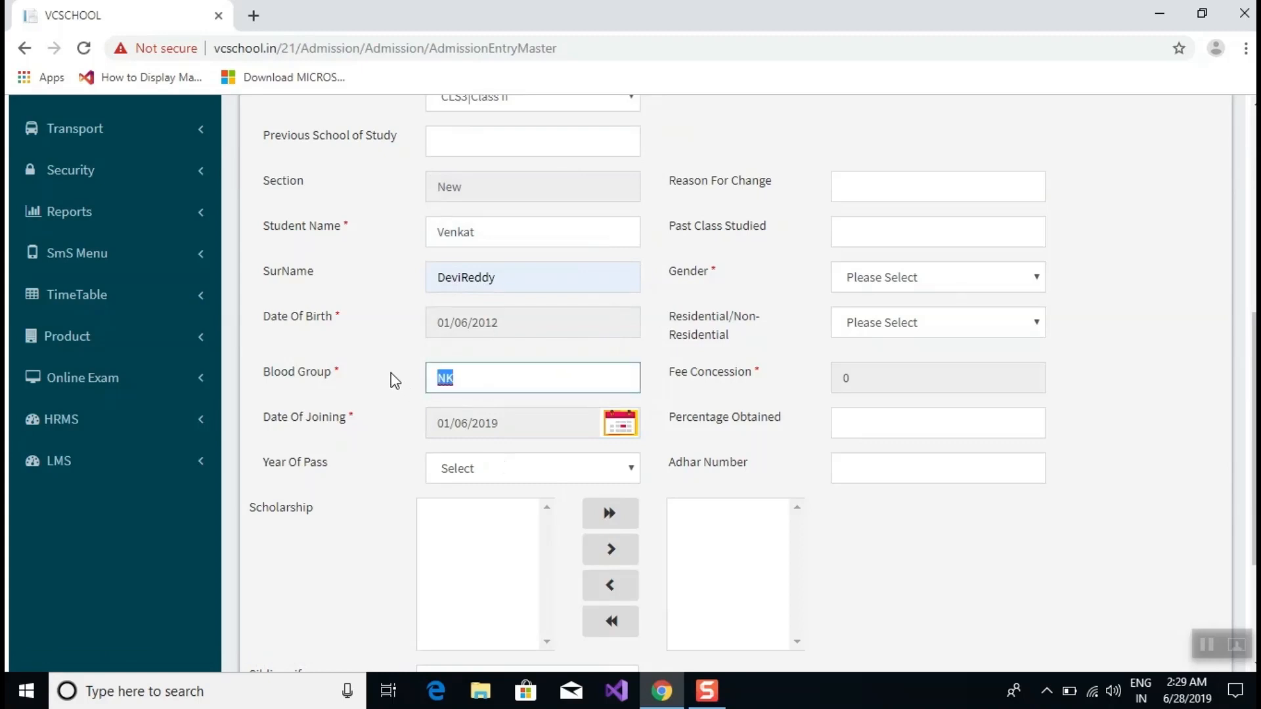
{"action": "left_click", "coordinate": [559, 385]}
{"action": "left_click", "coordinate": [610, 475]}
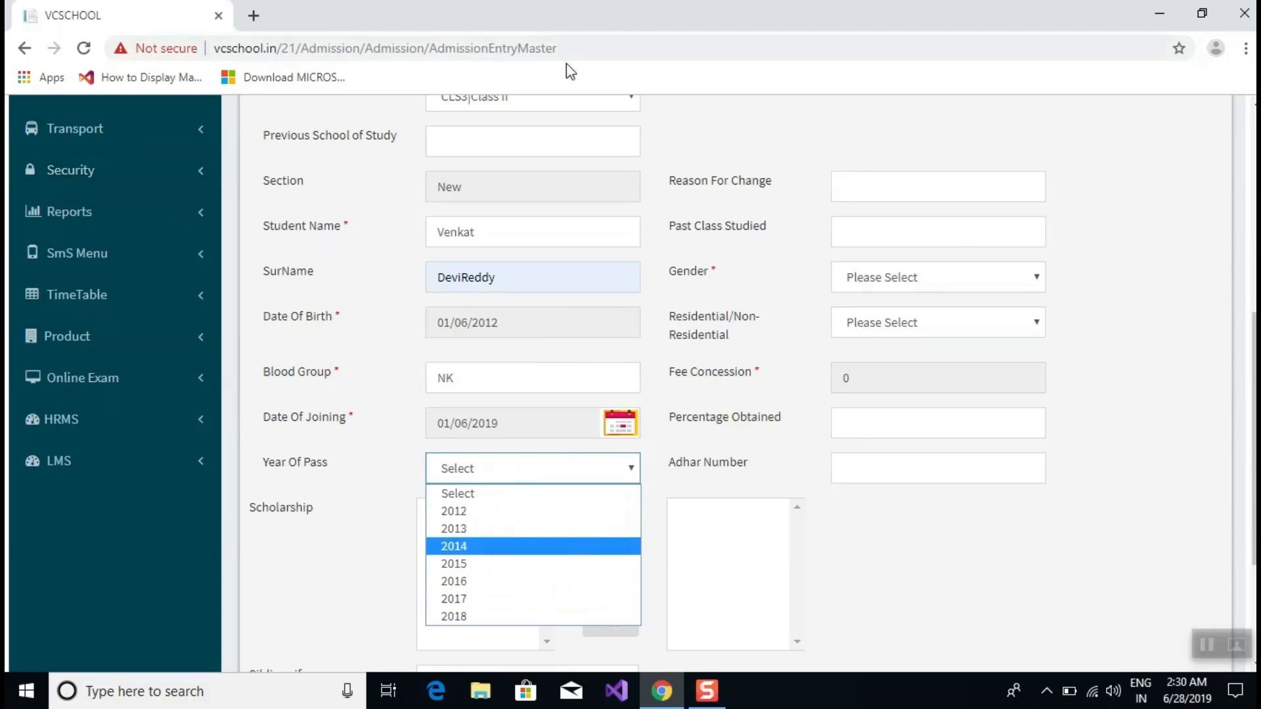
Leave Year Of Pass unset and set the student's gender to Male.
{"action": "left_click", "coordinate": [854, 234]}
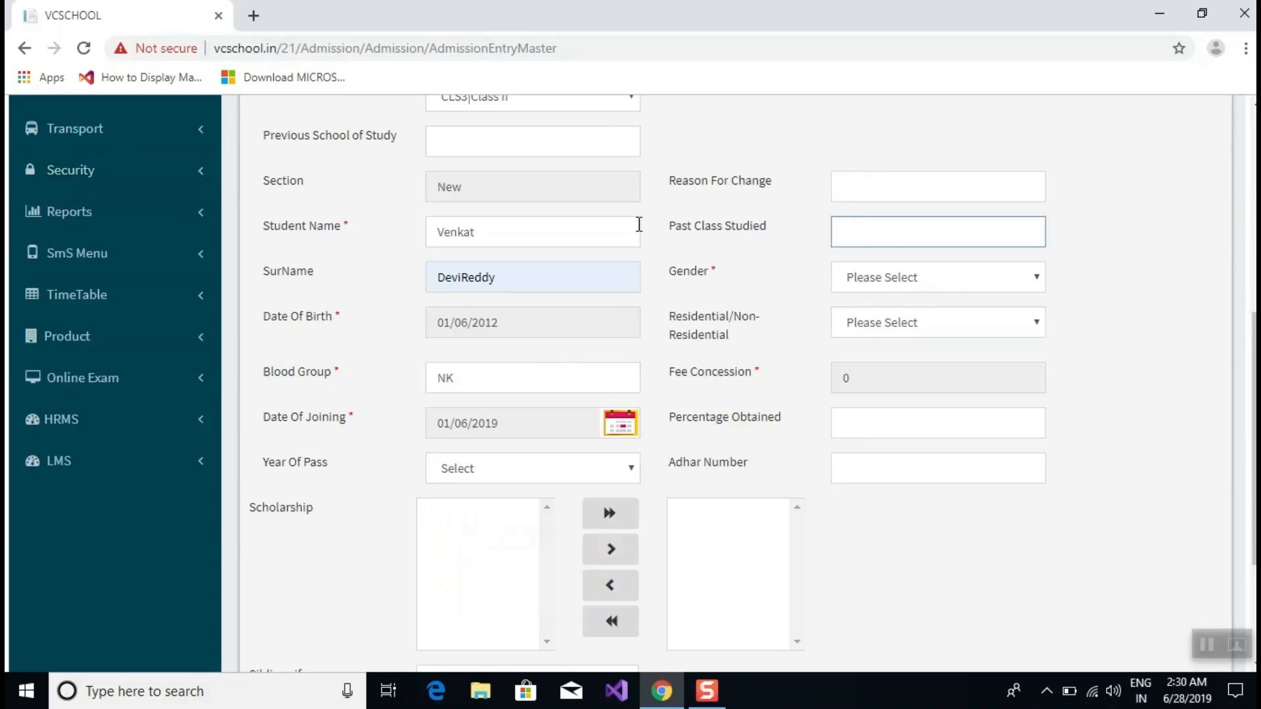
{"action": "left_click", "coordinate": [638, 227]}
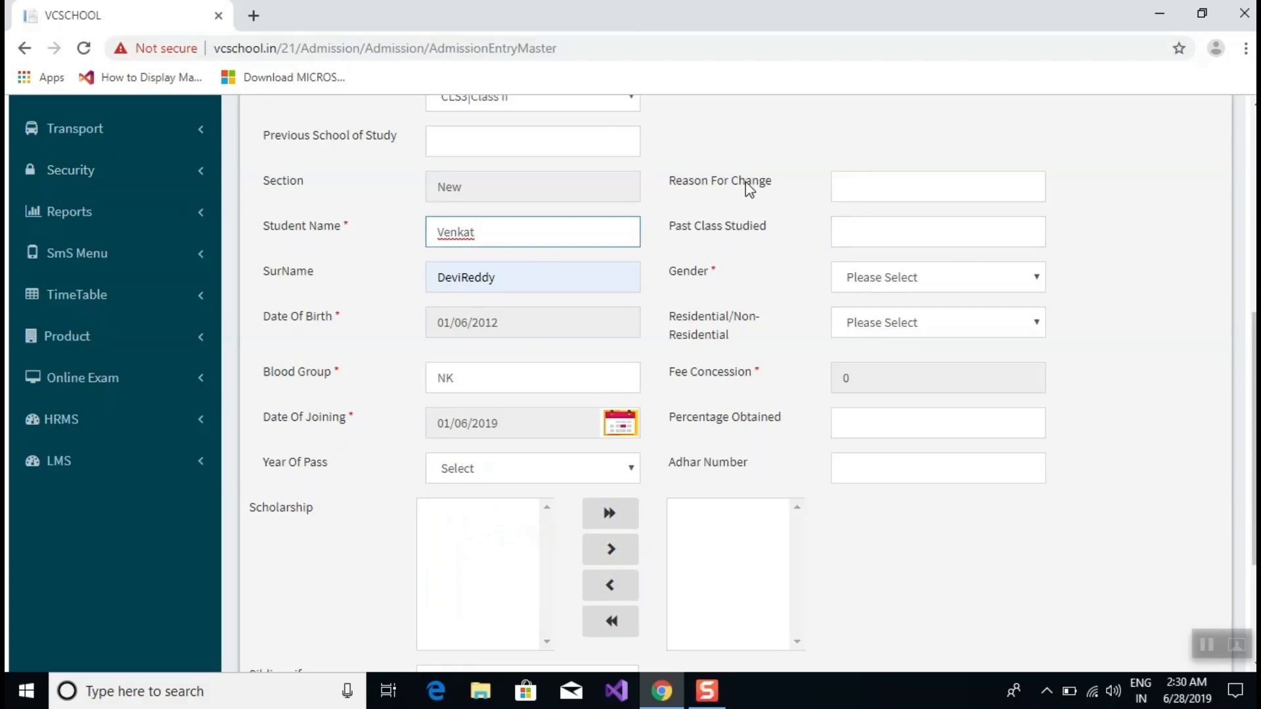
{"action": "left_click", "coordinate": [895, 278]}
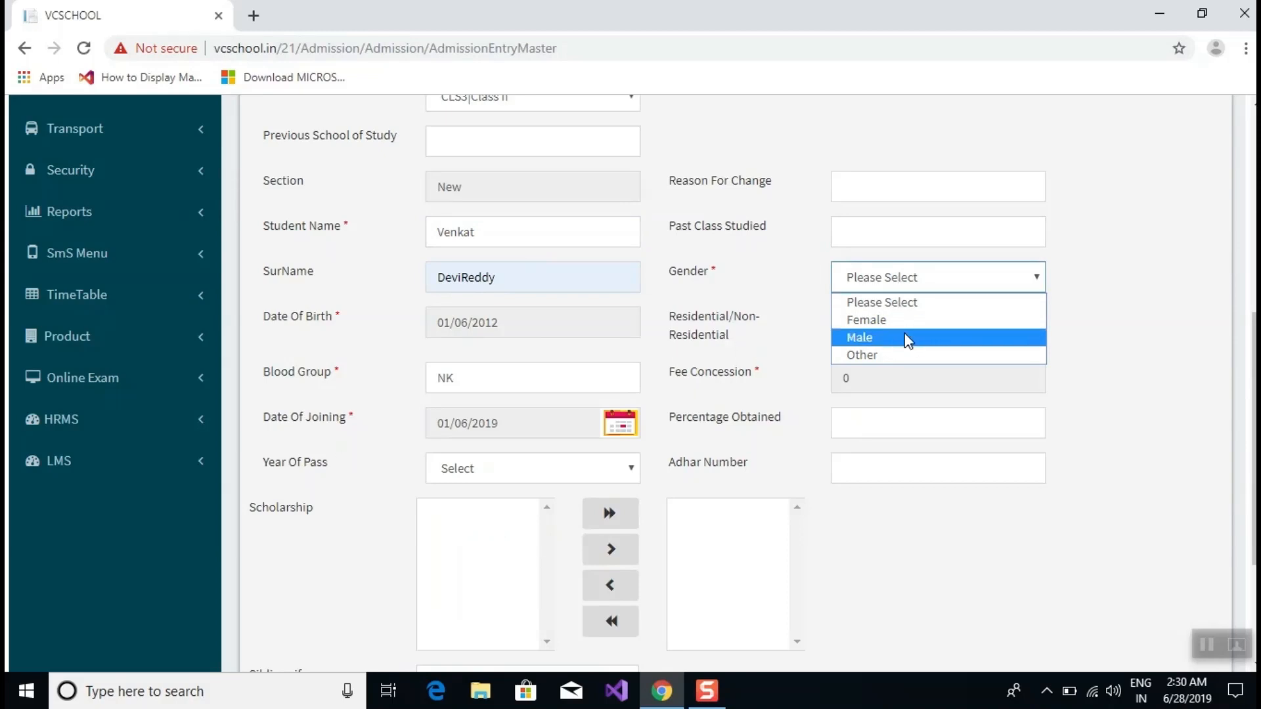
{"action": "left_click", "coordinate": [909, 355]}
{"action": "left_click", "coordinate": [870, 279]}
{"action": "left_click", "coordinate": [872, 338]}
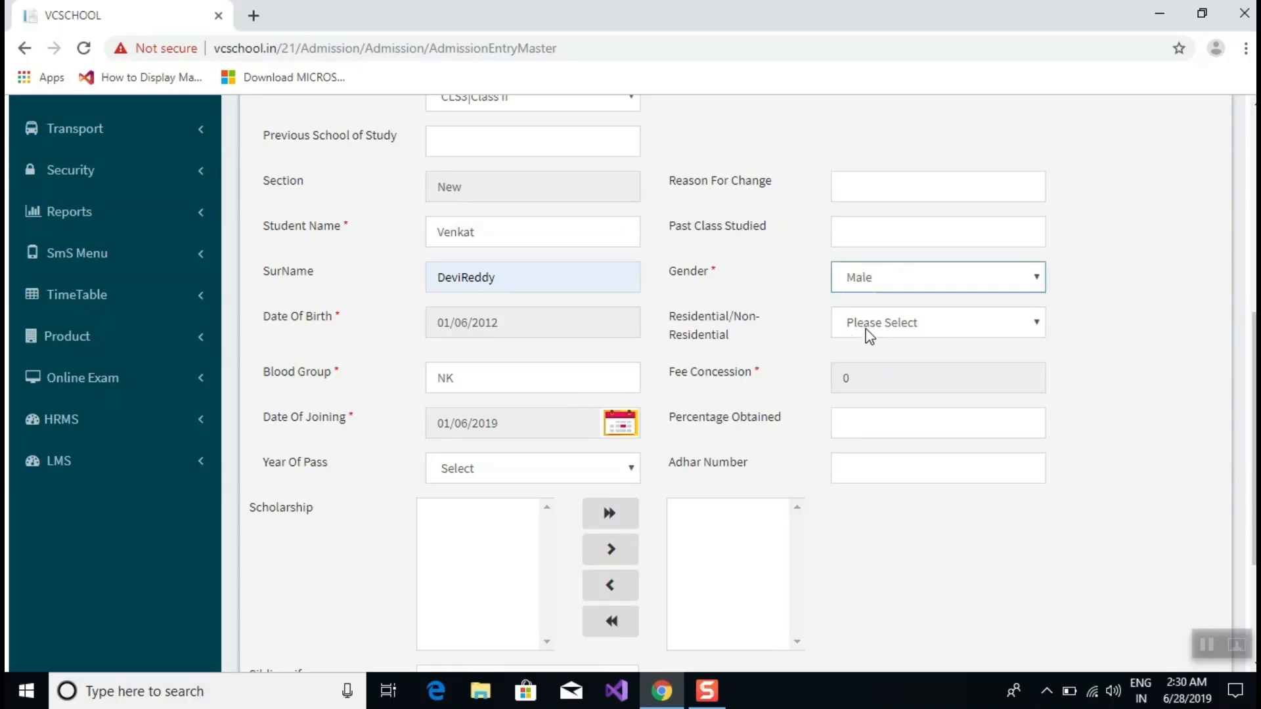
Mark the student as Residential and fill in the saved Aadhaar number.
{"action": "left_click", "coordinate": [867, 332]}
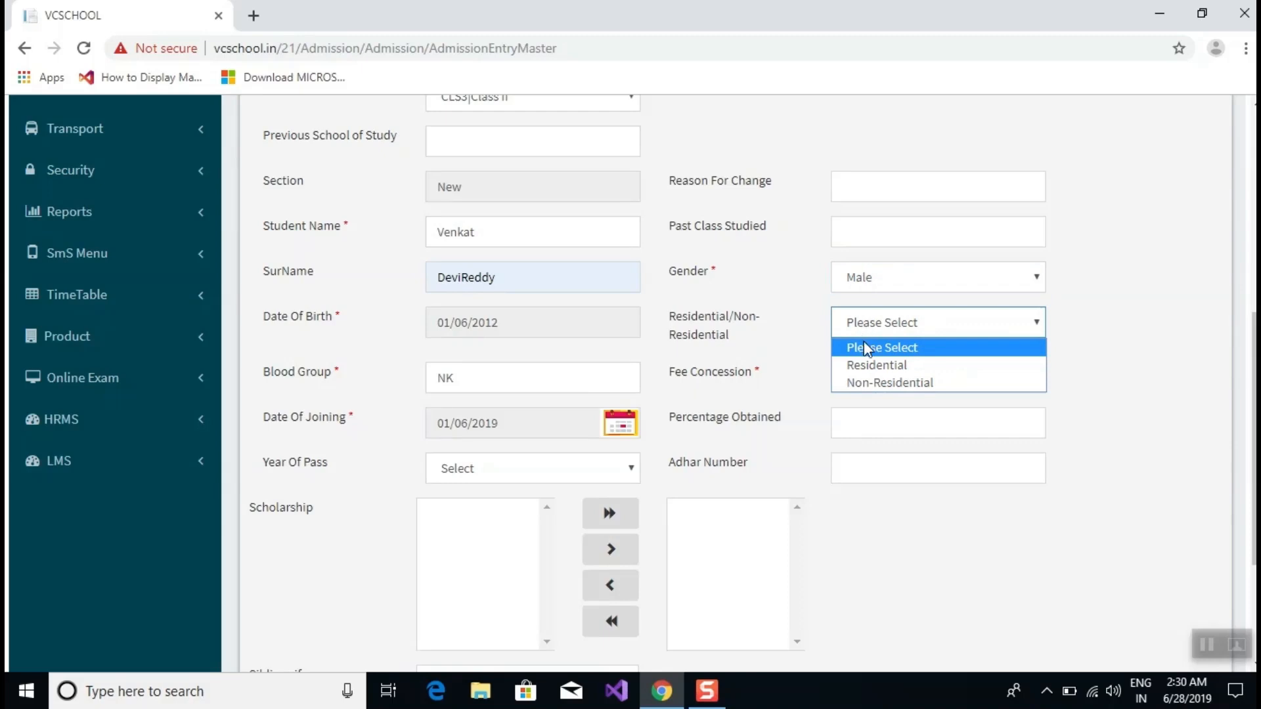
{"action": "left_click", "coordinate": [874, 365]}
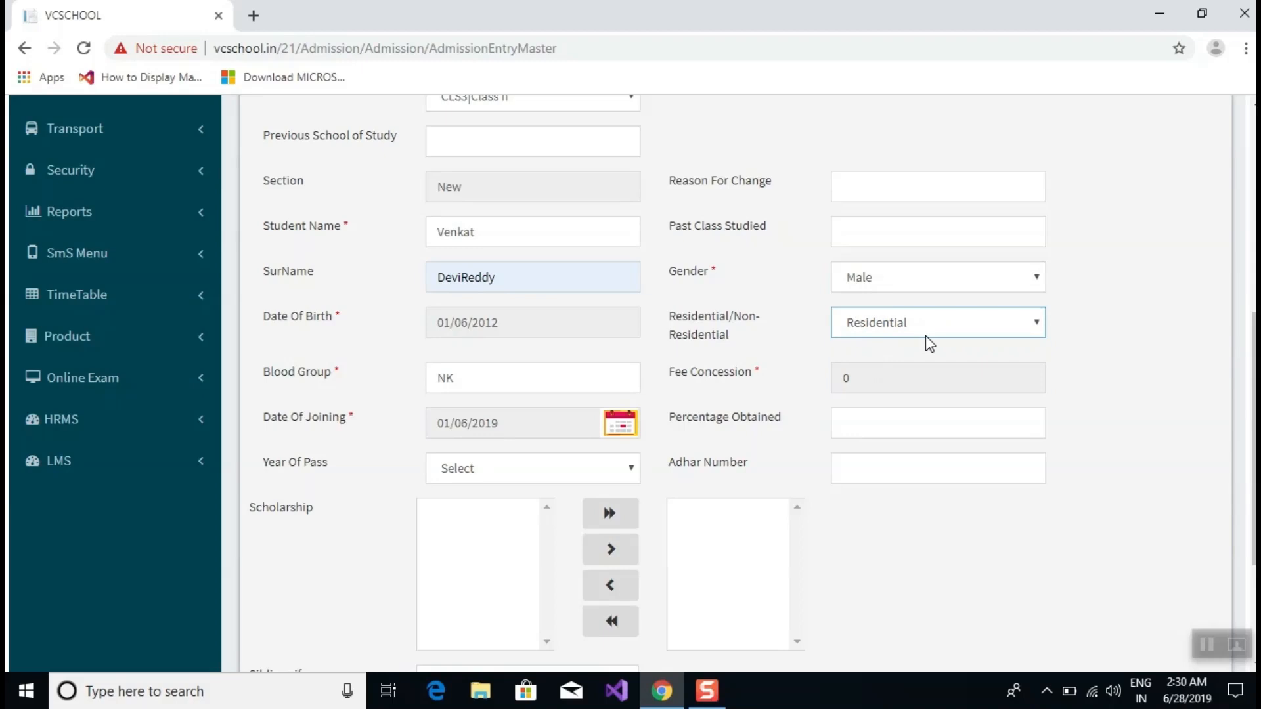
{"action": "left_click", "coordinate": [878, 423]}
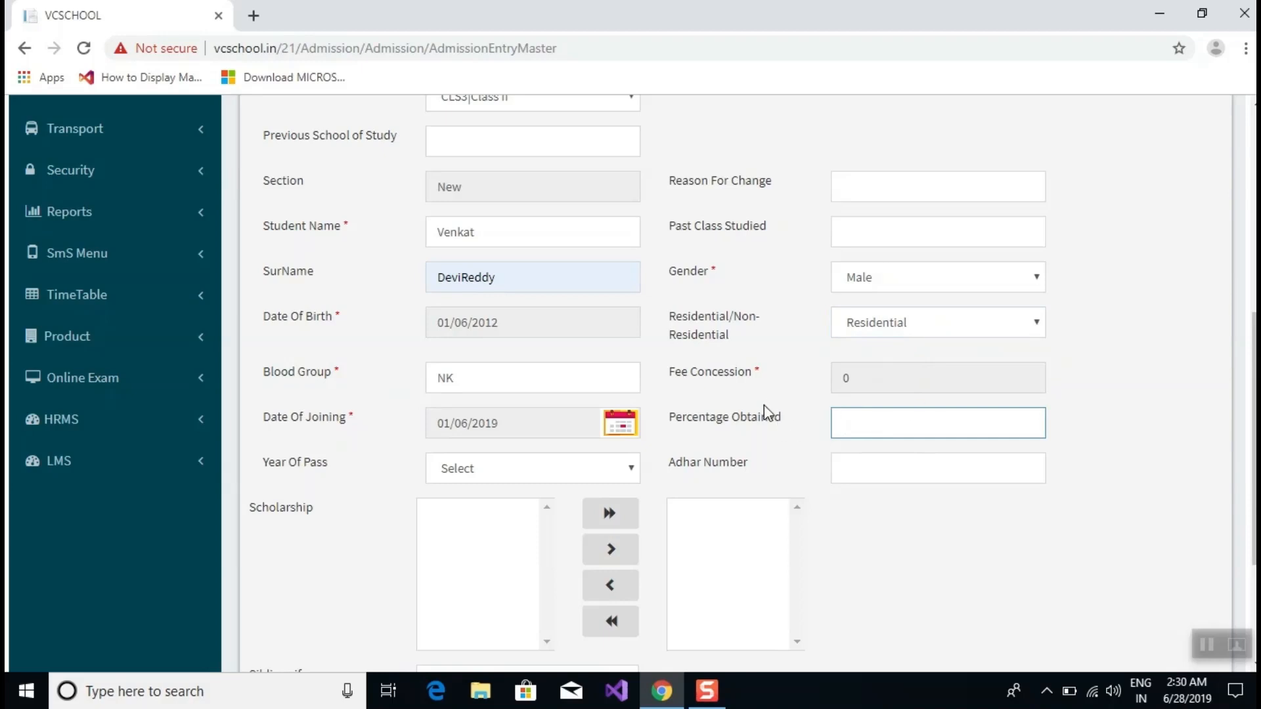
{"action": "left_click", "coordinate": [902, 474]}
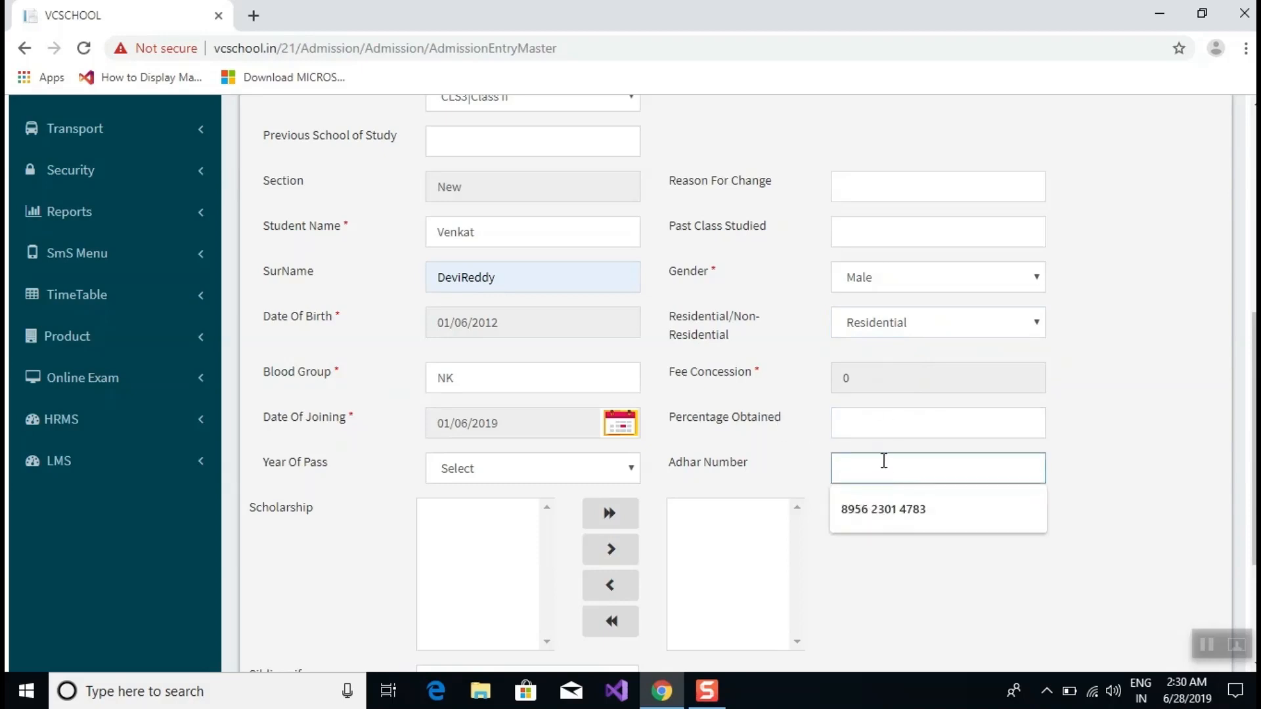
{"action": "left_click", "coordinate": [842, 524]}
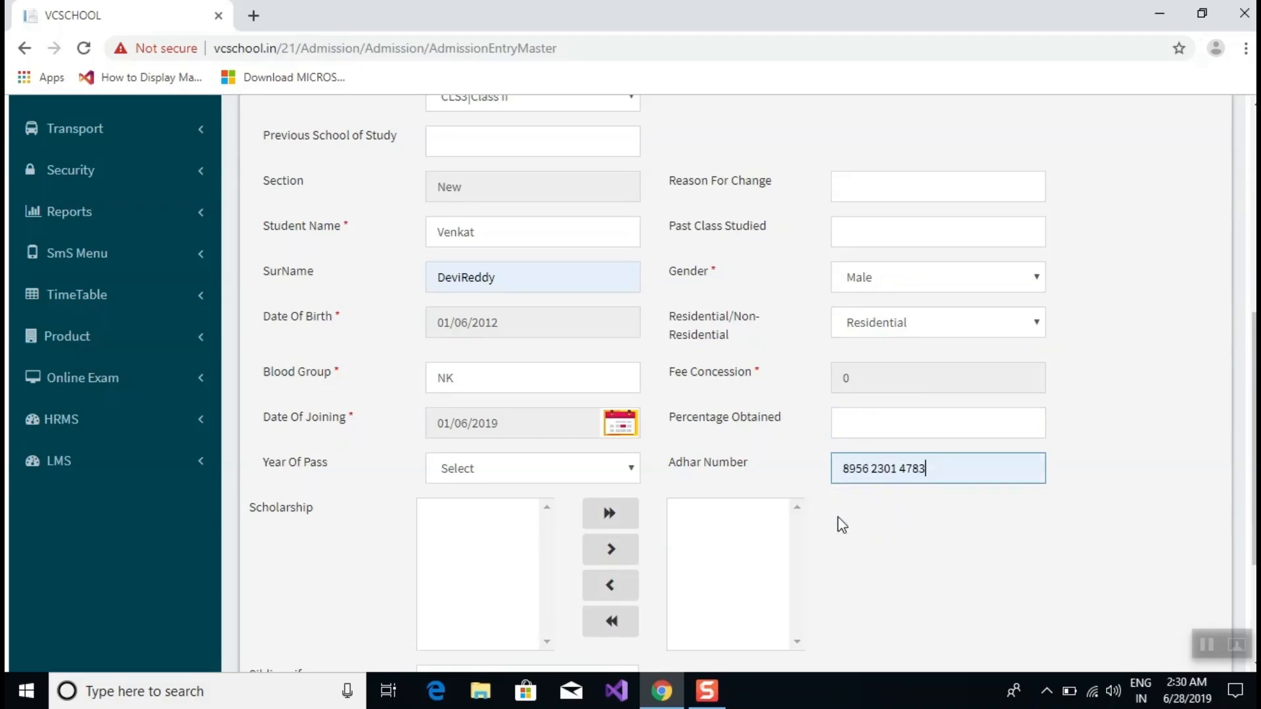
{"action": "scroll", "coordinate": [793, 387], "scroll_direction": "down", "scroll_amount": 3}
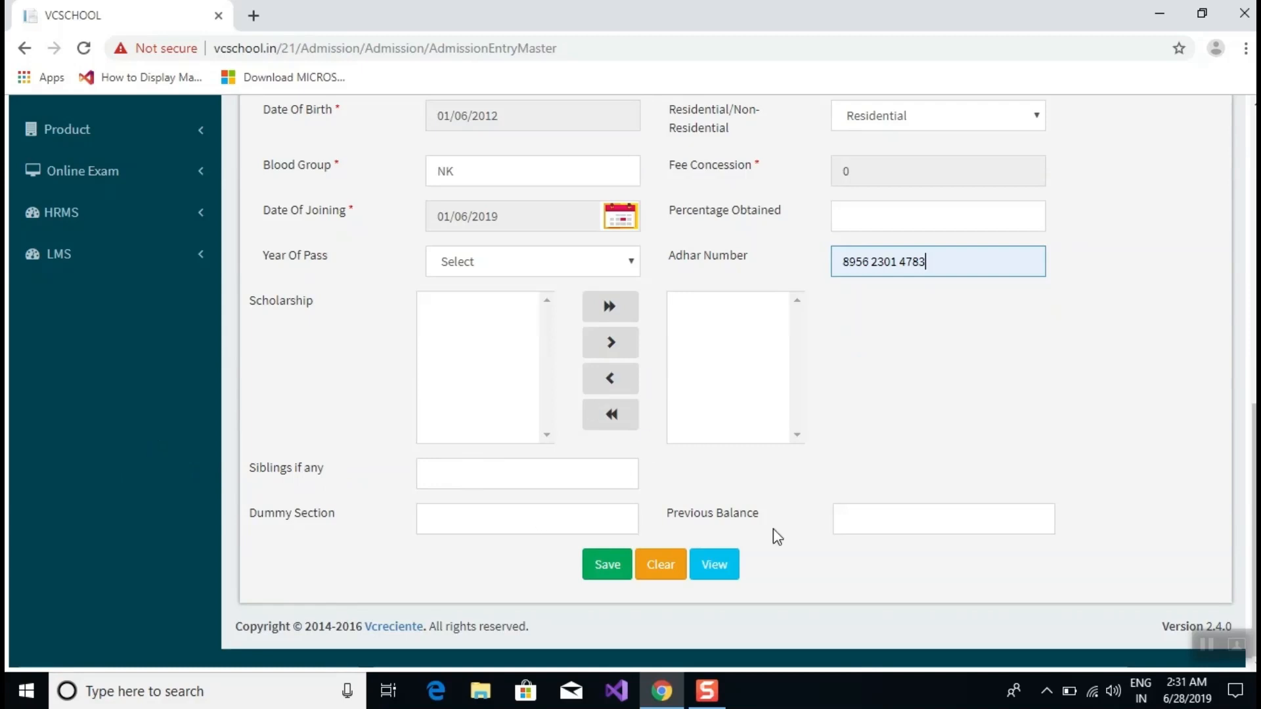
Leave Previous Balance as is and save the general details to reach Address Details.
{"action": "left_click", "coordinate": [921, 503]}
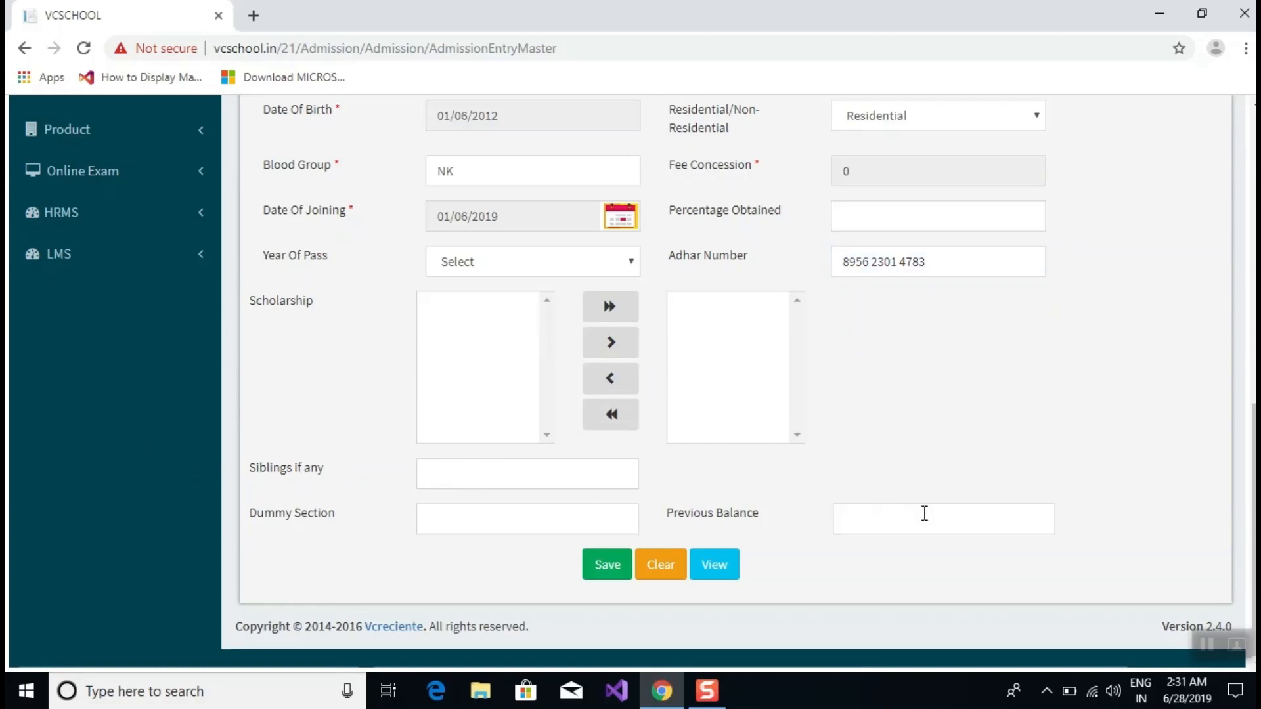
{"action": "left_click", "coordinate": [925, 513]}
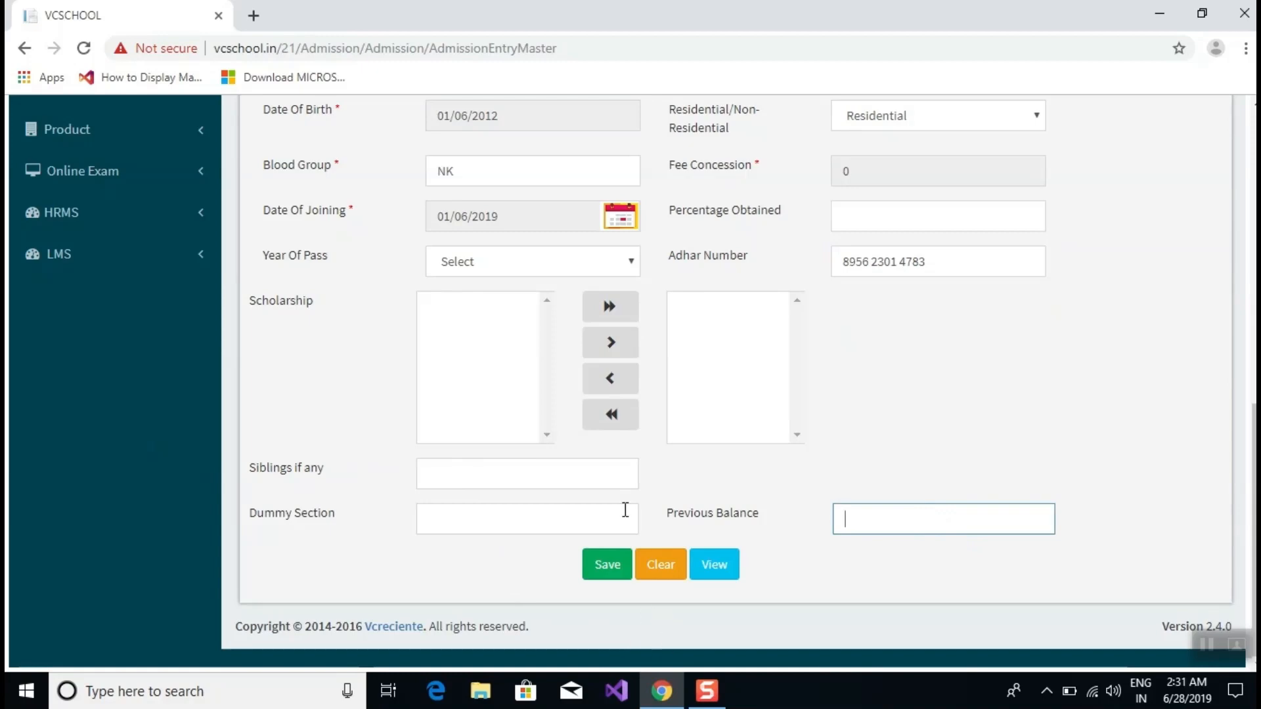
{"action": "scroll", "coordinate": [462, 355], "scroll_direction": "up", "scroll_amount": 5}
{"action": "scroll", "coordinate": [457, 344], "scroll_direction": "down", "scroll_amount": 5}
{"action": "left_click", "coordinate": [593, 572]}
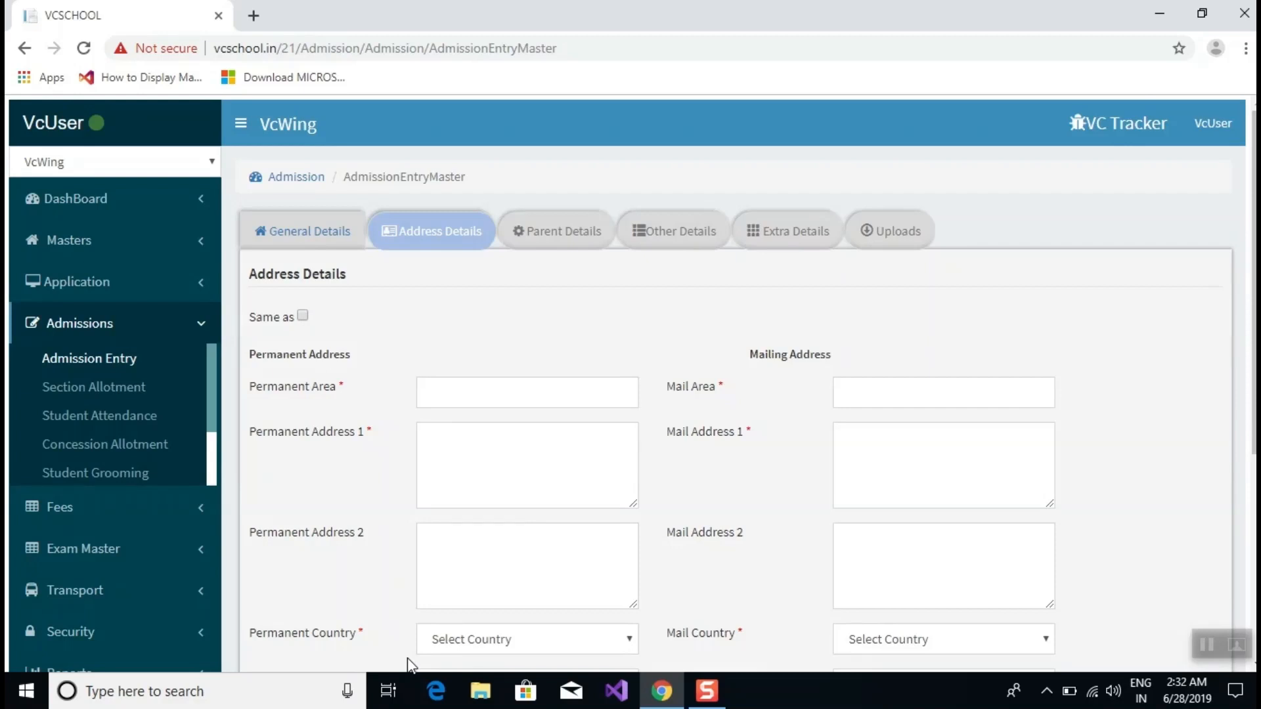
Type the student's locality into Permanent Area.
{"action": "left_click", "coordinate": [534, 388]}
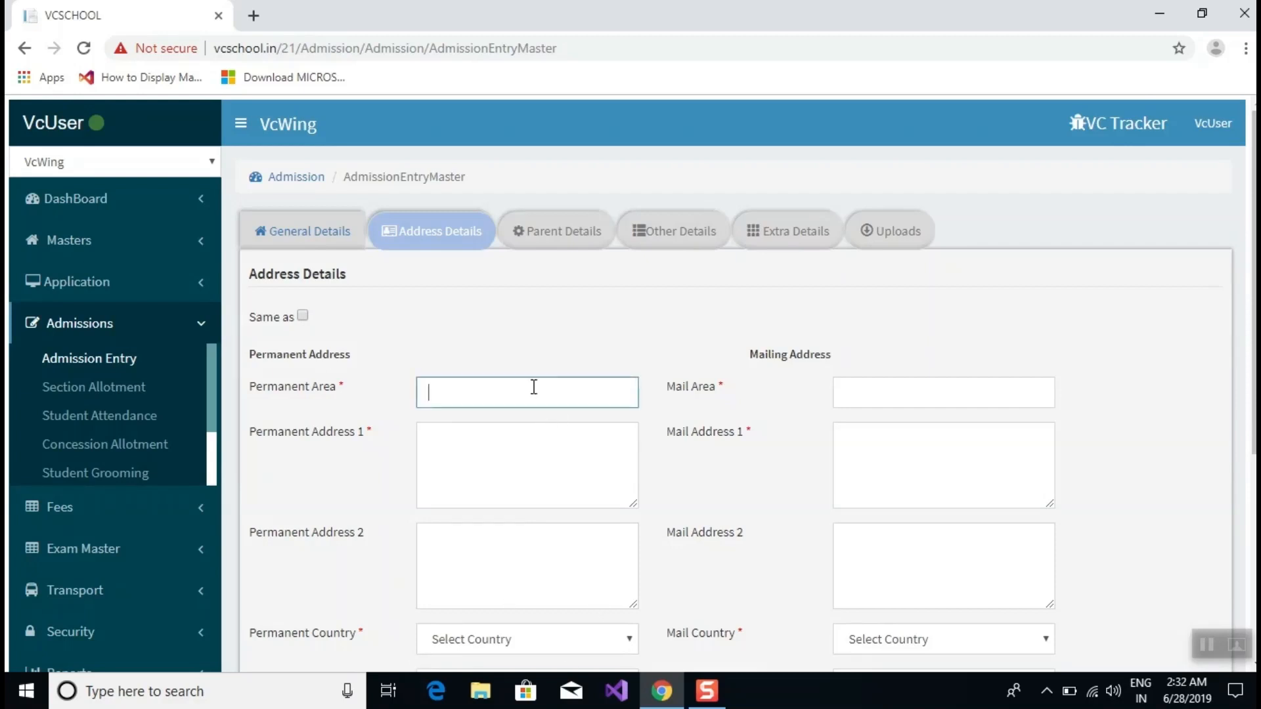
{"action": "type", "text": "Kukatpally"}
Enter the two-line street and locality address in Permanent Address 1.
{"action": "left_click", "coordinate": [469, 434]}
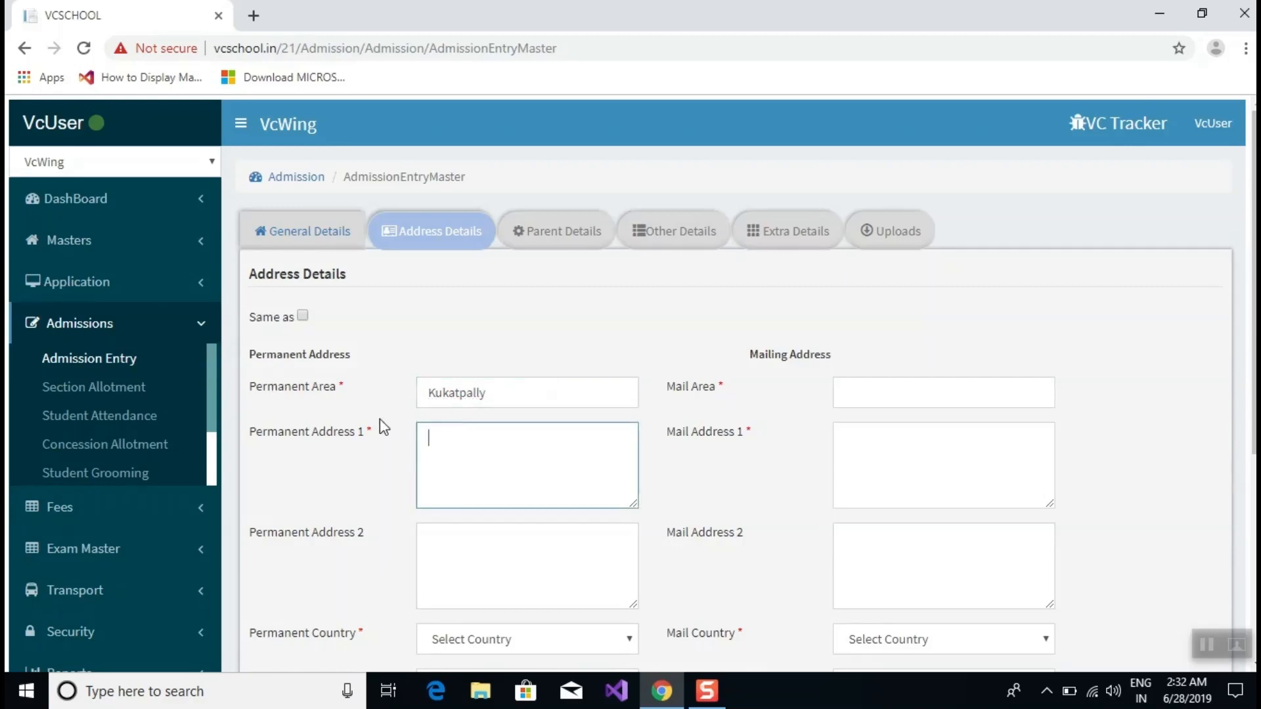
{"action": "scroll", "coordinate": [394, 424], "scroll_direction": "down", "scroll_amount": 1}
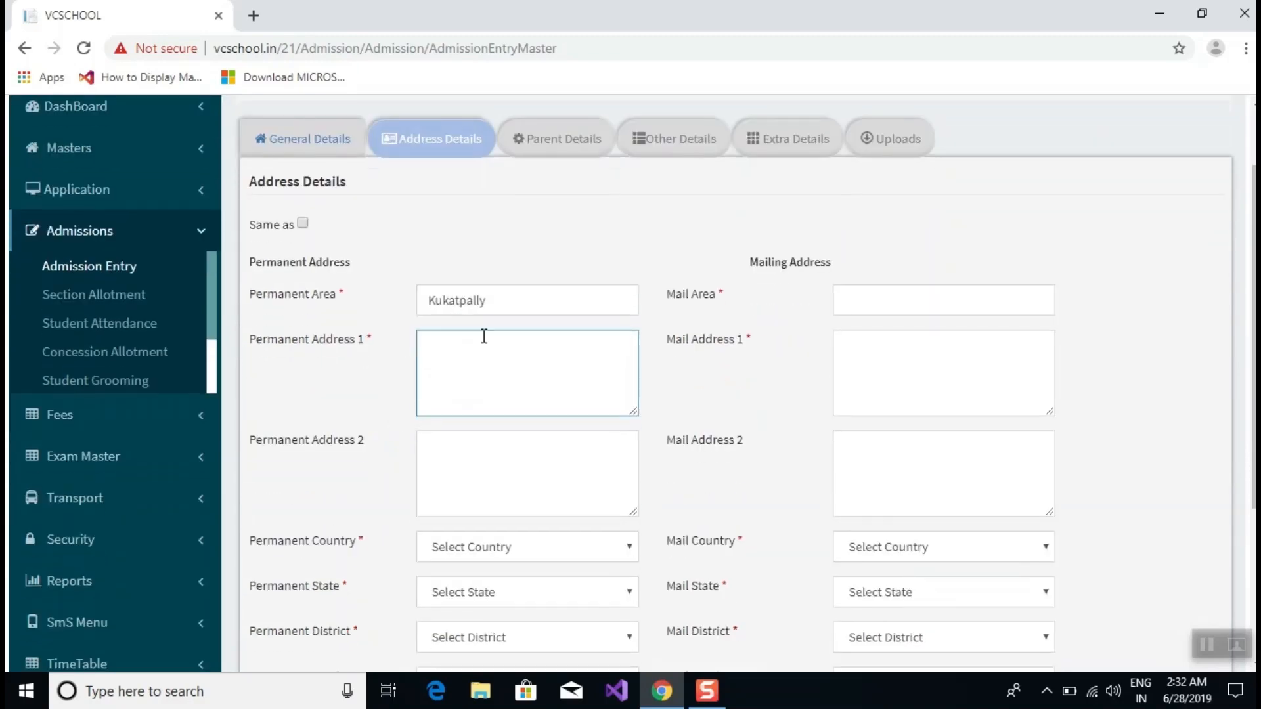
{"action": "type", "text": "Pragathi nagar"}
{"action": "key", "text": "Return"}
{"action": "type", "text": "Kukatop"}
{"action": "key", "text": "BackSpace"}
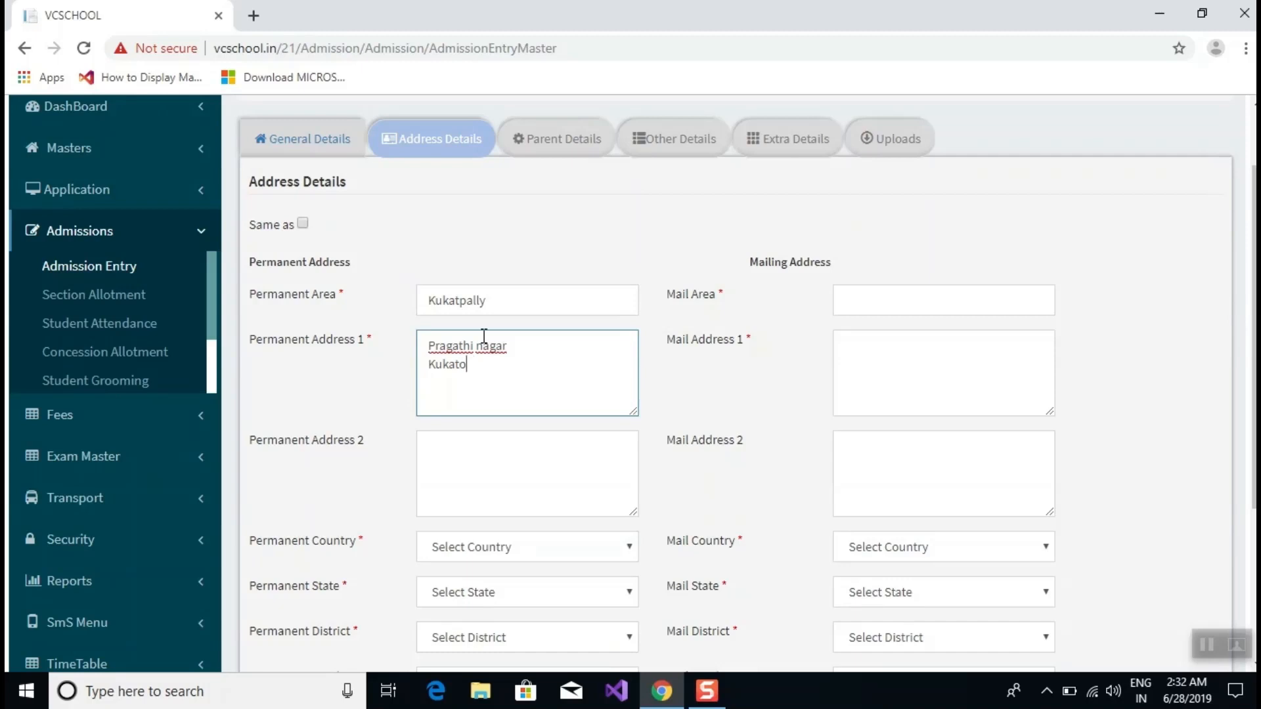
{"action": "key", "text": "BackSpace"}
{"action": "type", "text": "oa"}
{"action": "key", "text": "BackSpace"}
{"action": "key", "text": "BackSpace"}
{"action": "type", "text": "pally"}
Set the permanent country to India | IN and state to Telangana | TG.
{"action": "left_click", "coordinate": [481, 461]}
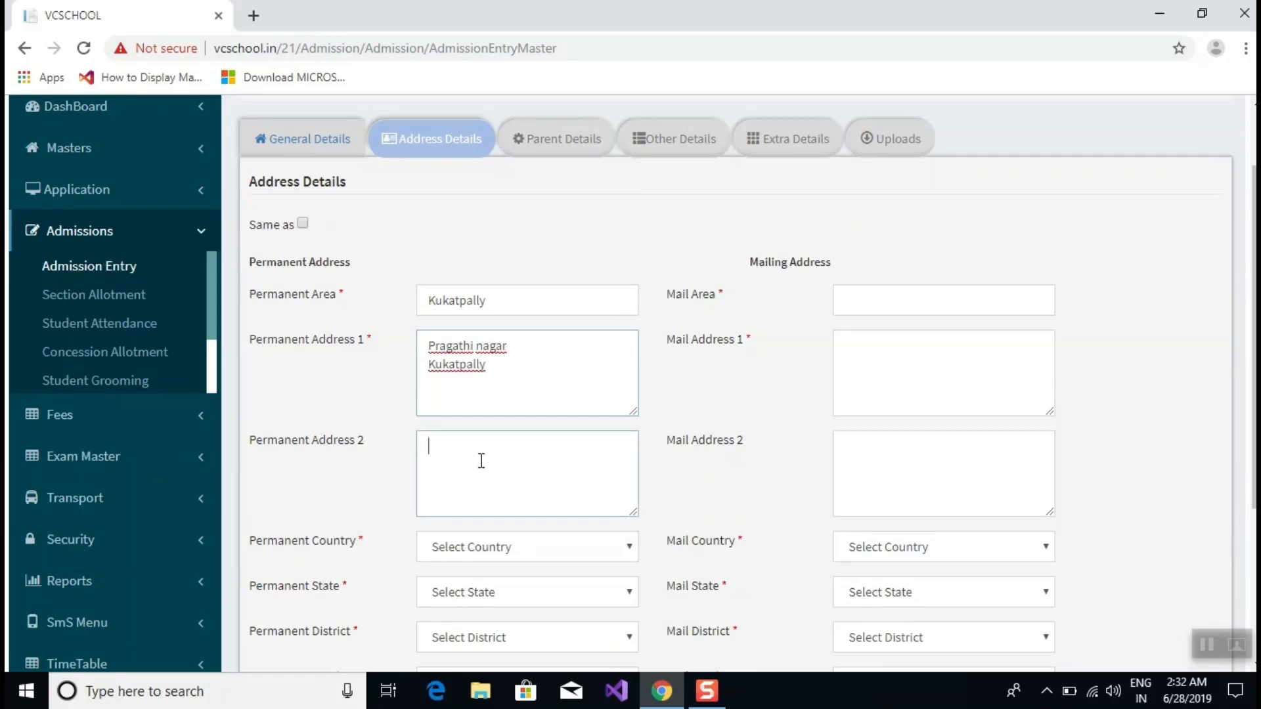
{"action": "left_click", "coordinate": [464, 549]}
{"action": "scroll", "coordinate": [464, 549], "scroll_direction": "down", "scroll_amount": 4}
{"action": "left_click", "coordinate": [512, 301]}
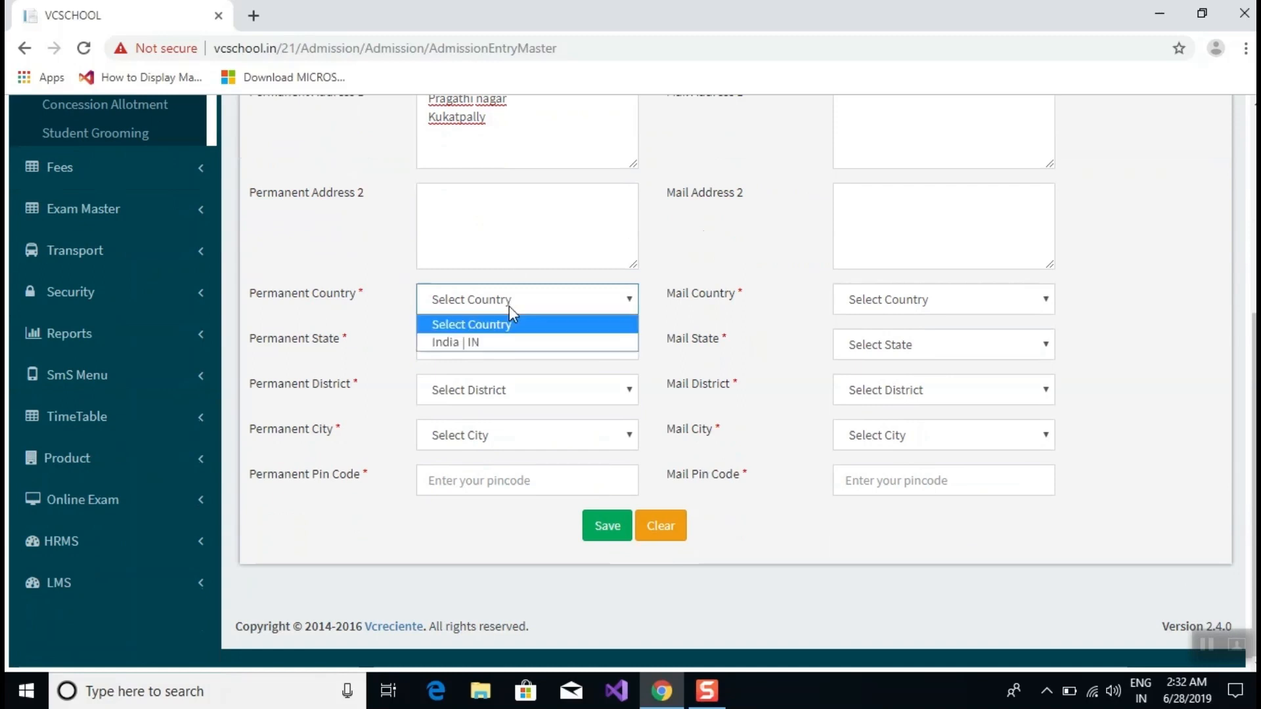
{"action": "left_click", "coordinate": [507, 343]}
{"action": "left_click", "coordinate": [441, 344]}
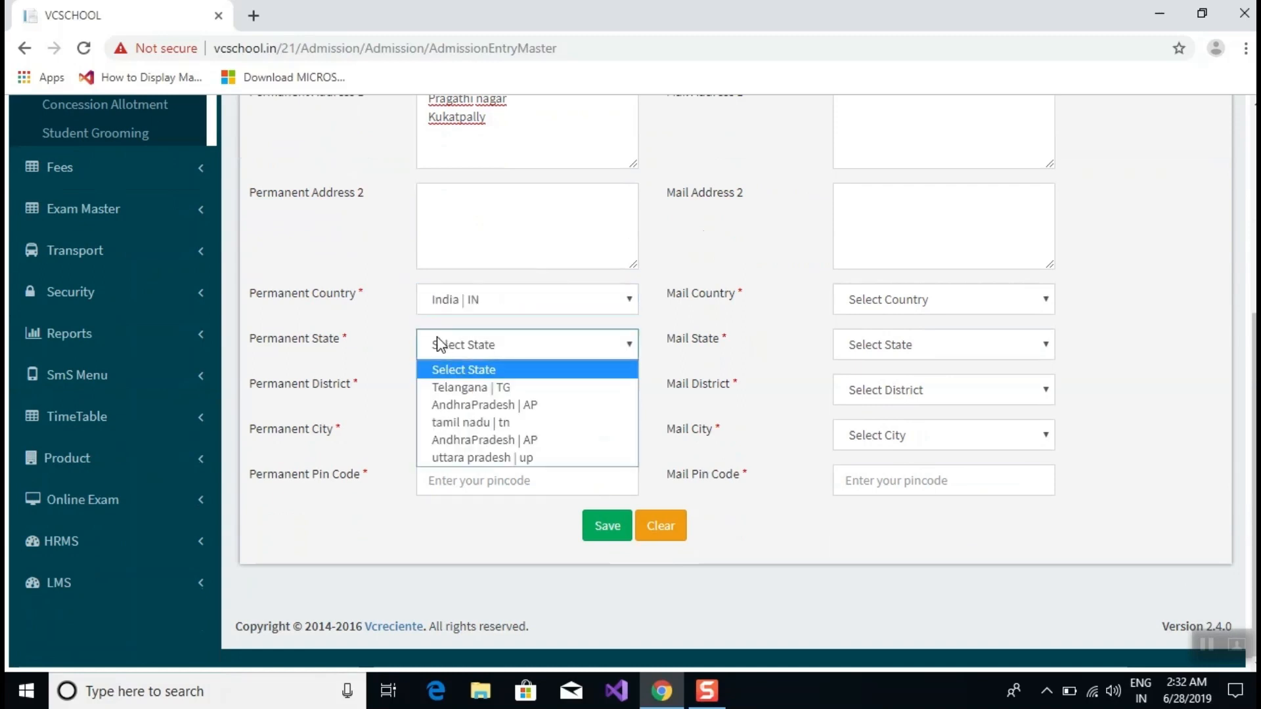
{"action": "left_click", "coordinate": [444, 387]}
Set permanent district Hyderabad | HYD, city Charminar | CHRMR, and type the pin code.
{"action": "left_click", "coordinate": [451, 392]}
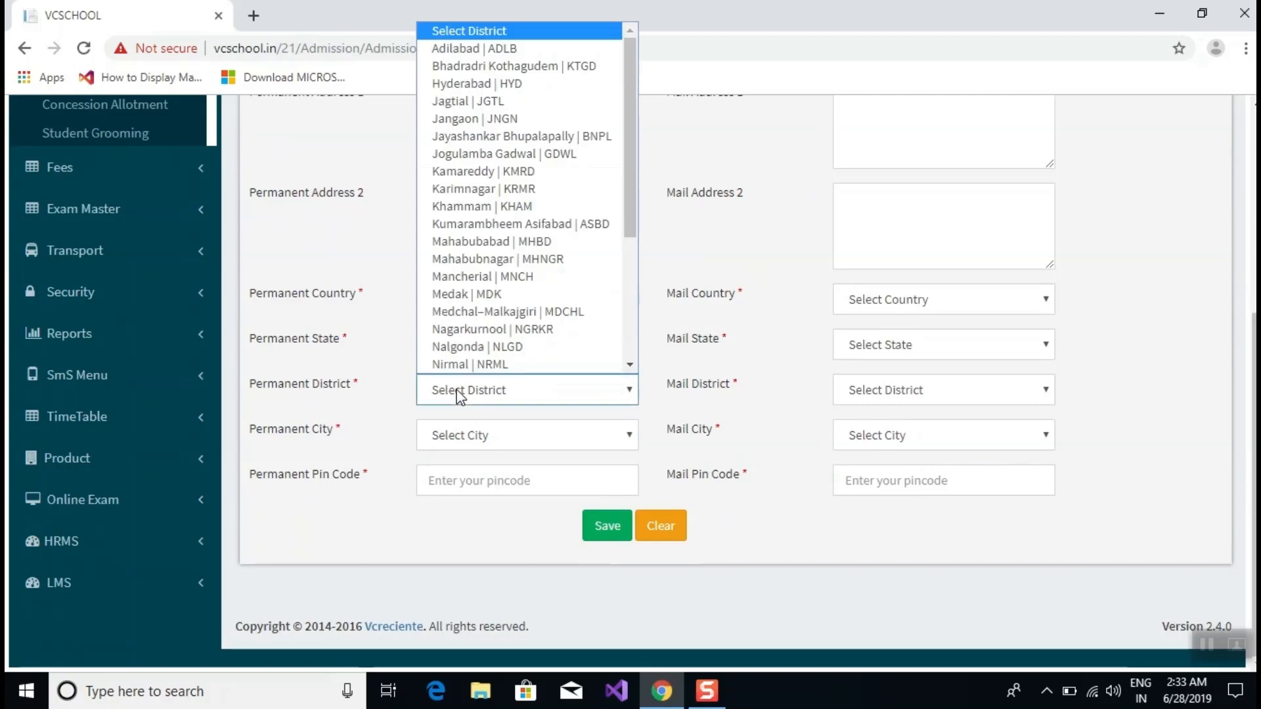
{"action": "left_click", "coordinate": [518, 437]}
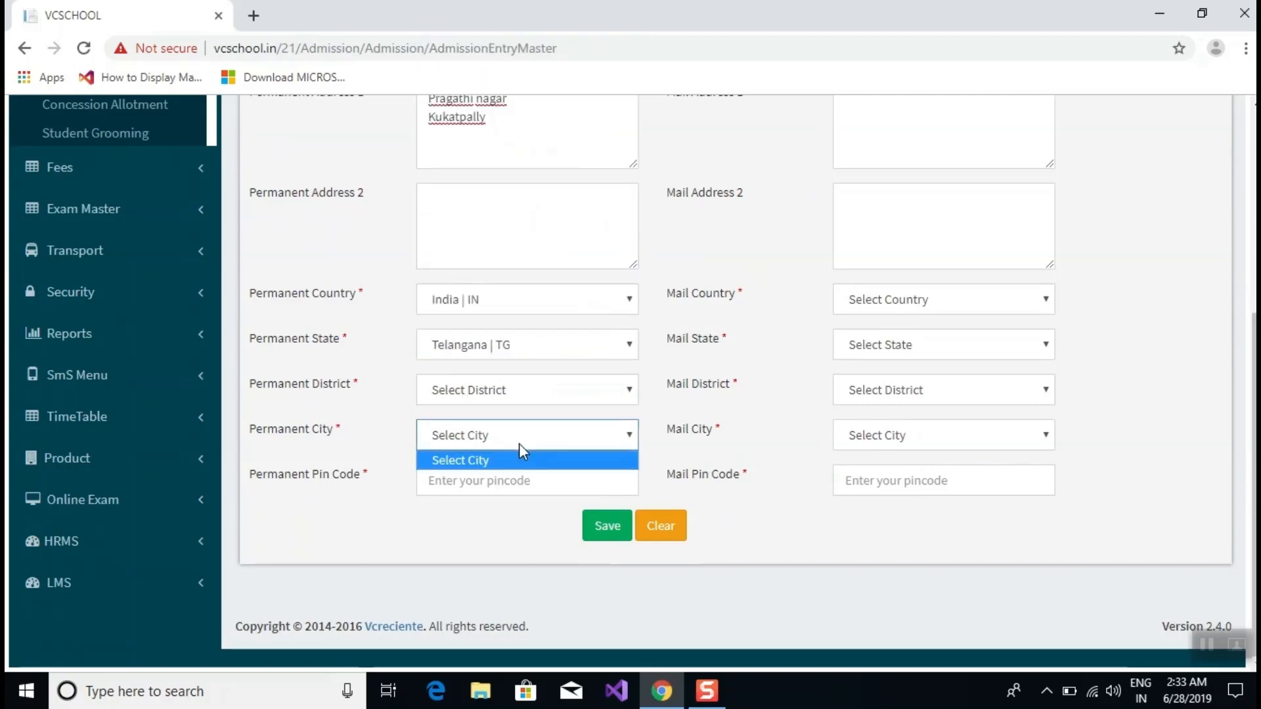
{"action": "left_click", "coordinate": [506, 395]}
{"action": "left_click", "coordinate": [459, 82]}
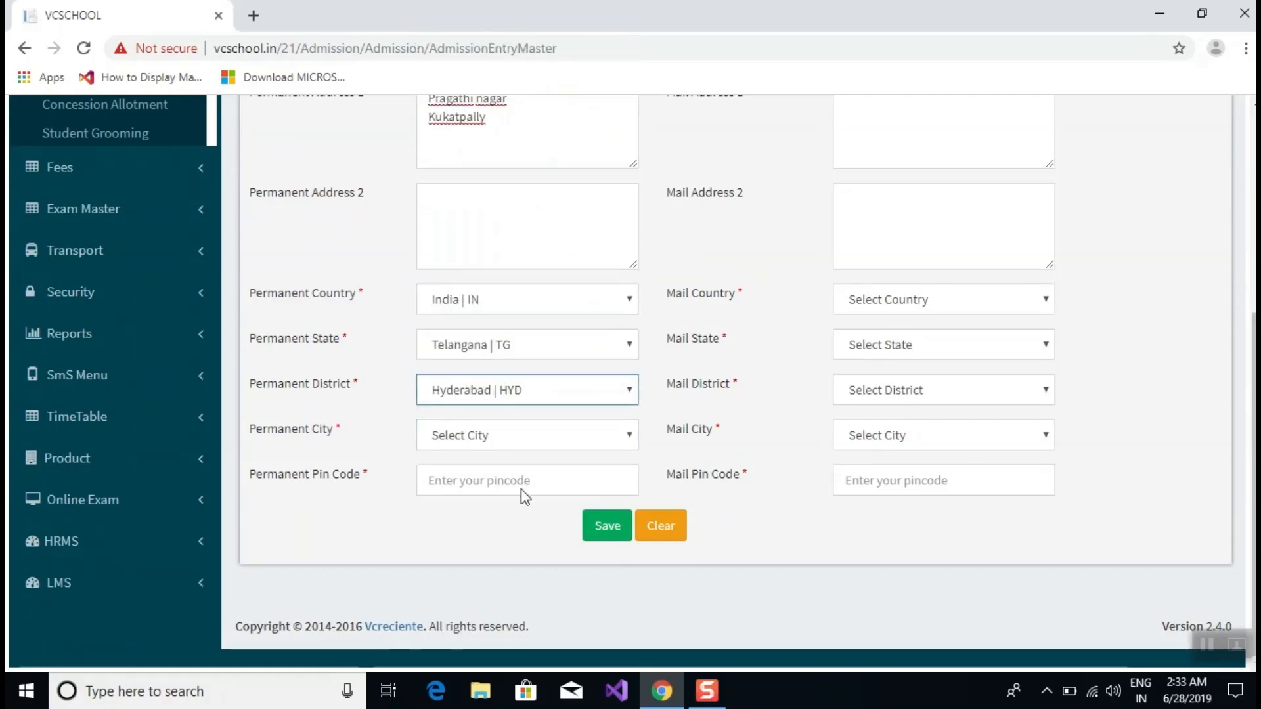
{"action": "left_click", "coordinate": [504, 435]}
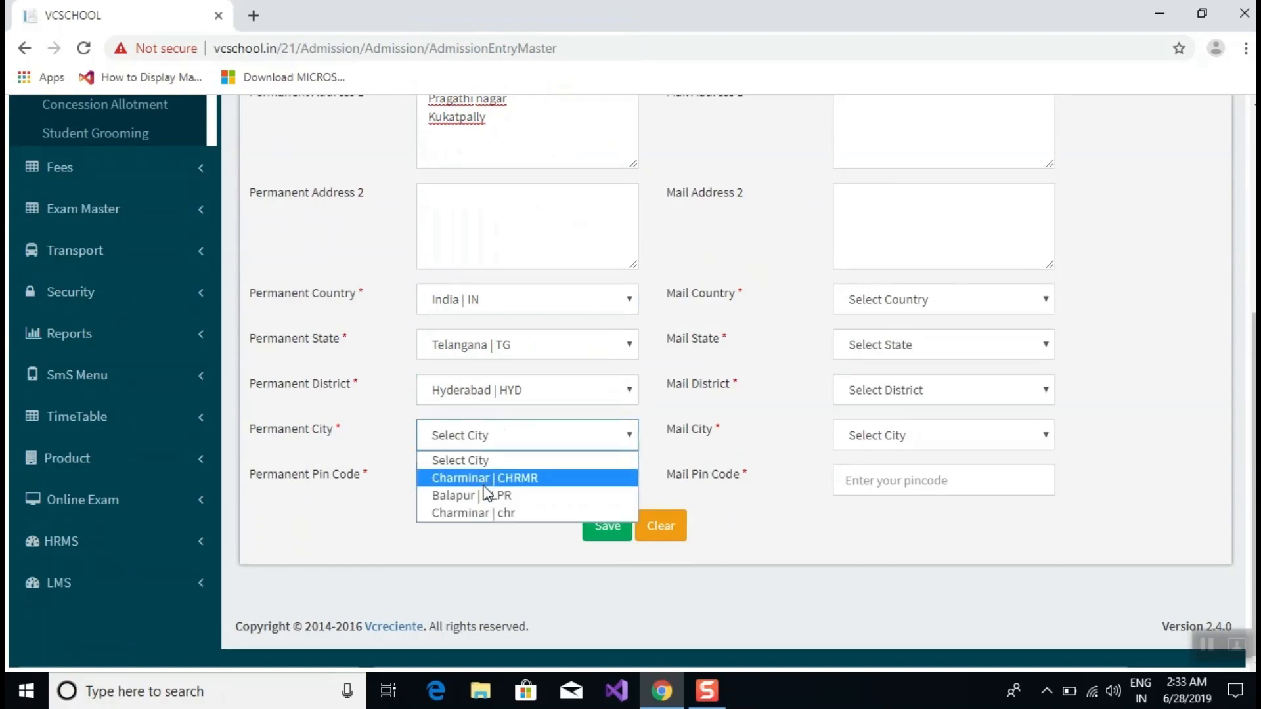
{"action": "left_click", "coordinate": [468, 478]}
{"action": "left_click", "coordinate": [464, 480]}
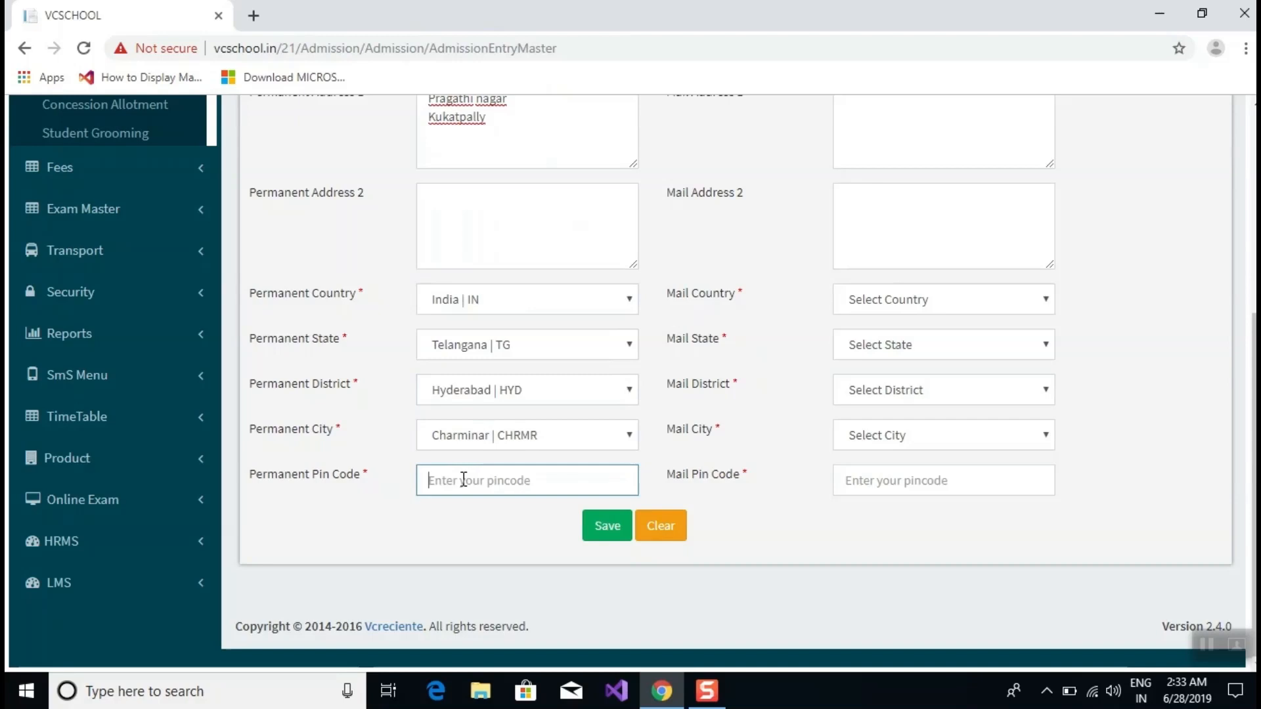
{"action": "type", "text": "500263"}
Copy the permanent address into the mailing address and save the address details.
{"action": "scroll", "coordinate": [404, 417], "scroll_direction": "up", "scroll_amount": 5}
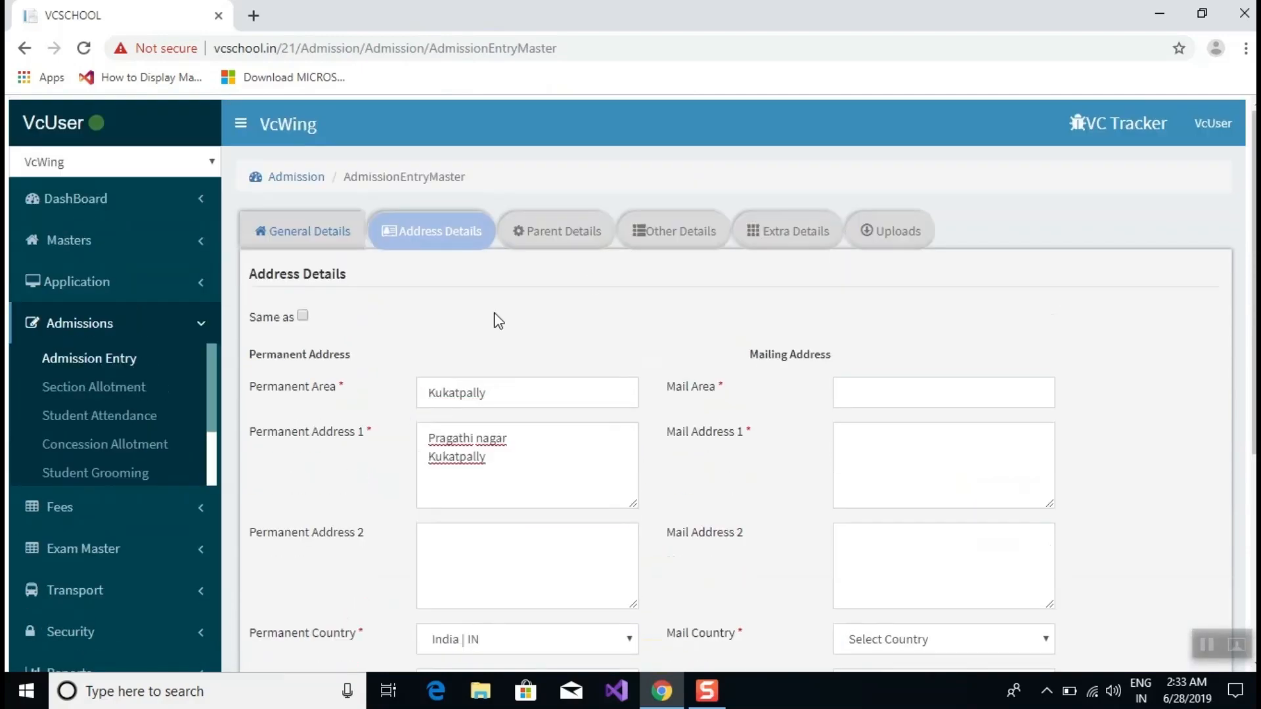
{"action": "left_click", "coordinate": [302, 316]}
{"action": "scroll", "coordinate": [460, 318], "scroll_direction": "down", "scroll_amount": 4}
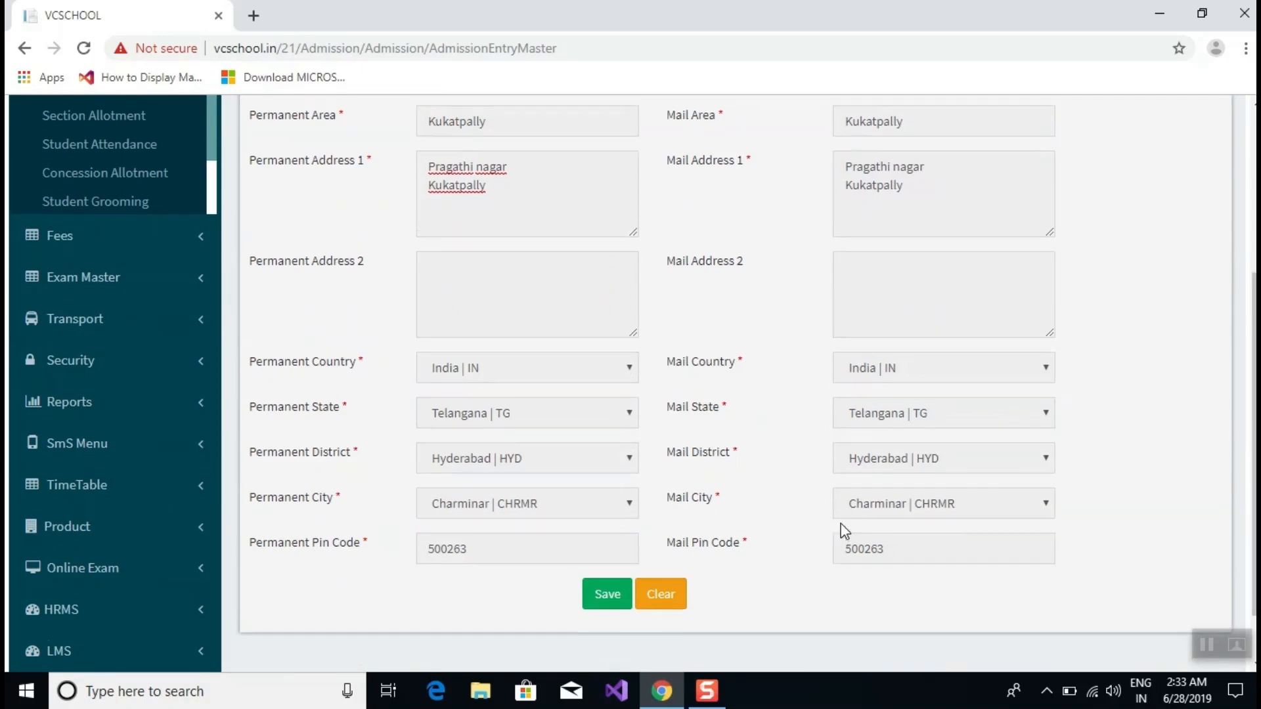
{"action": "scroll", "coordinate": [838, 525], "scroll_direction": "up", "scroll_amount": 4}
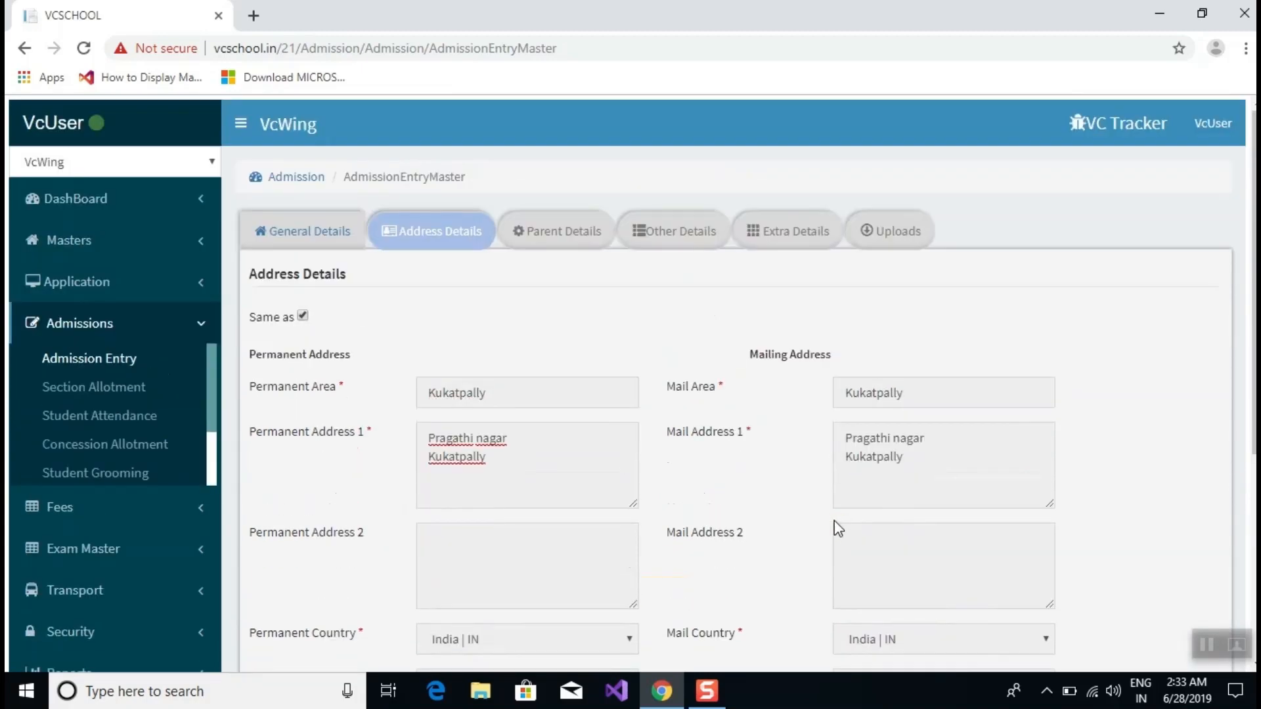
{"action": "left_click", "coordinate": [303, 316]}
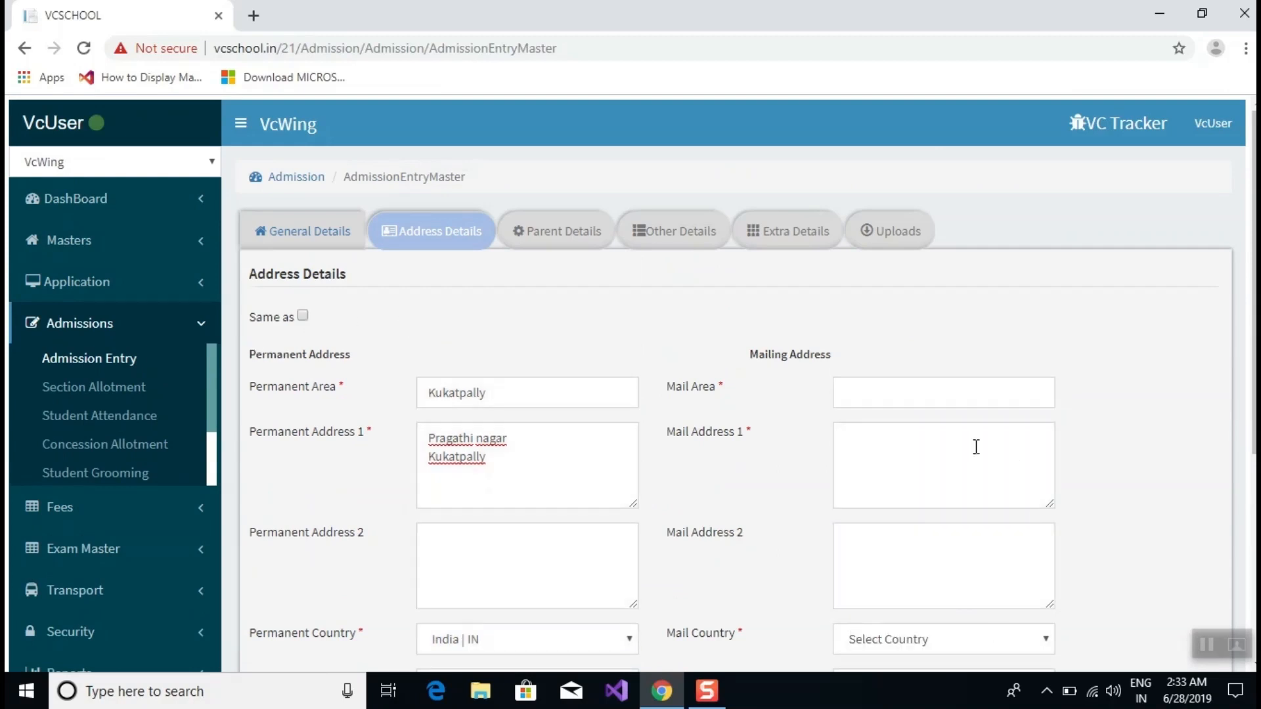
{"action": "left_click", "coordinate": [303, 318]}
{"action": "scroll", "coordinate": [498, 354], "scroll_direction": "down", "scroll_amount": 5}
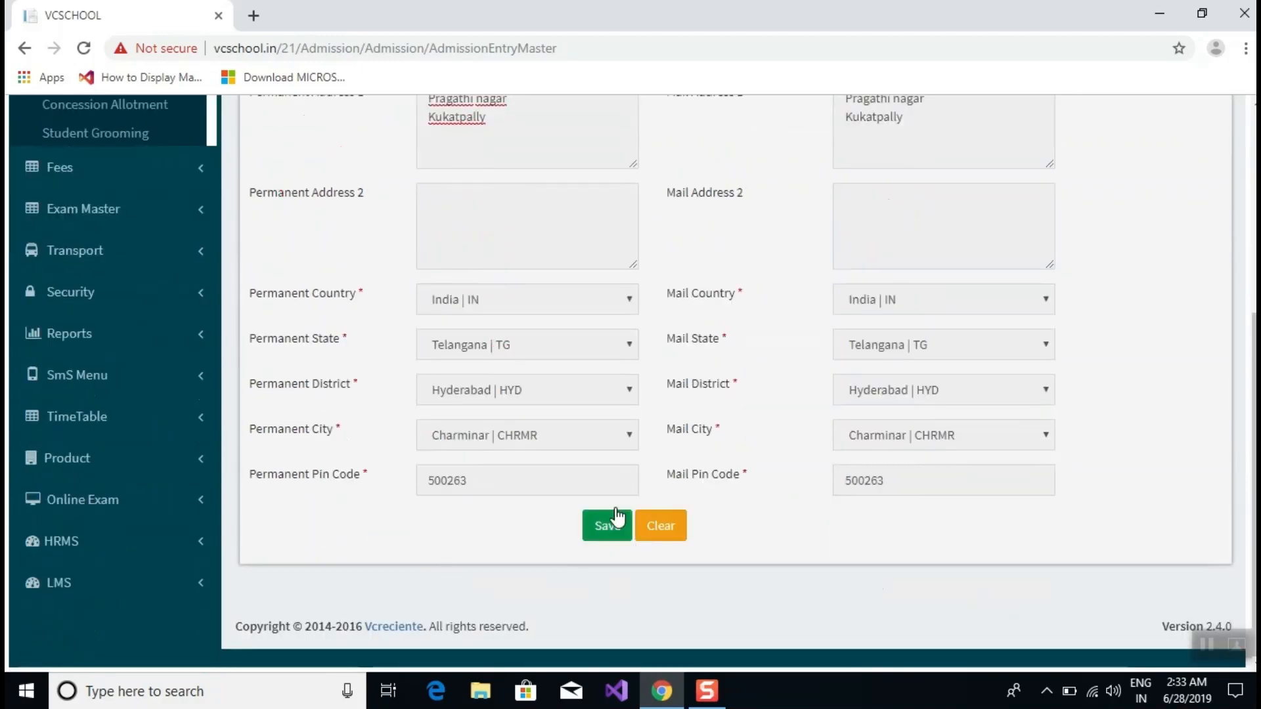
{"action": "left_click", "coordinate": [598, 534]}
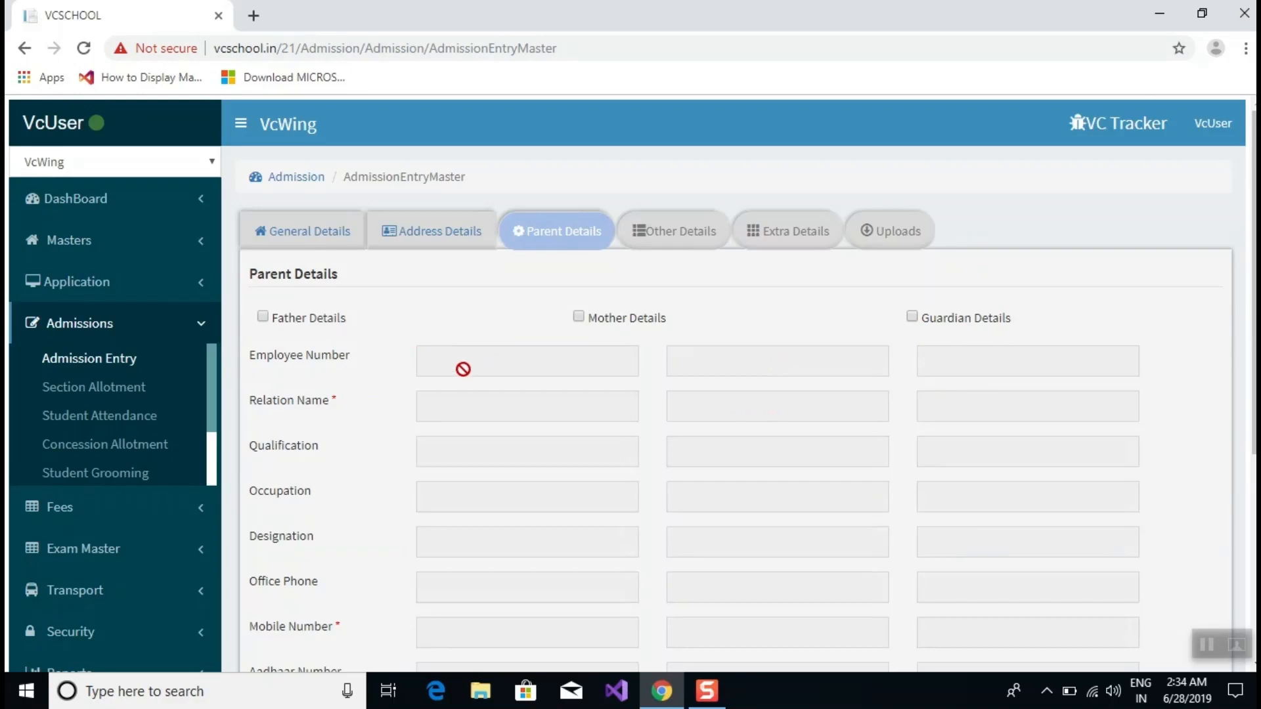
Tick the Father Details checkbox so the father's column is enabled for entry.
{"action": "left_click", "coordinate": [263, 317]}
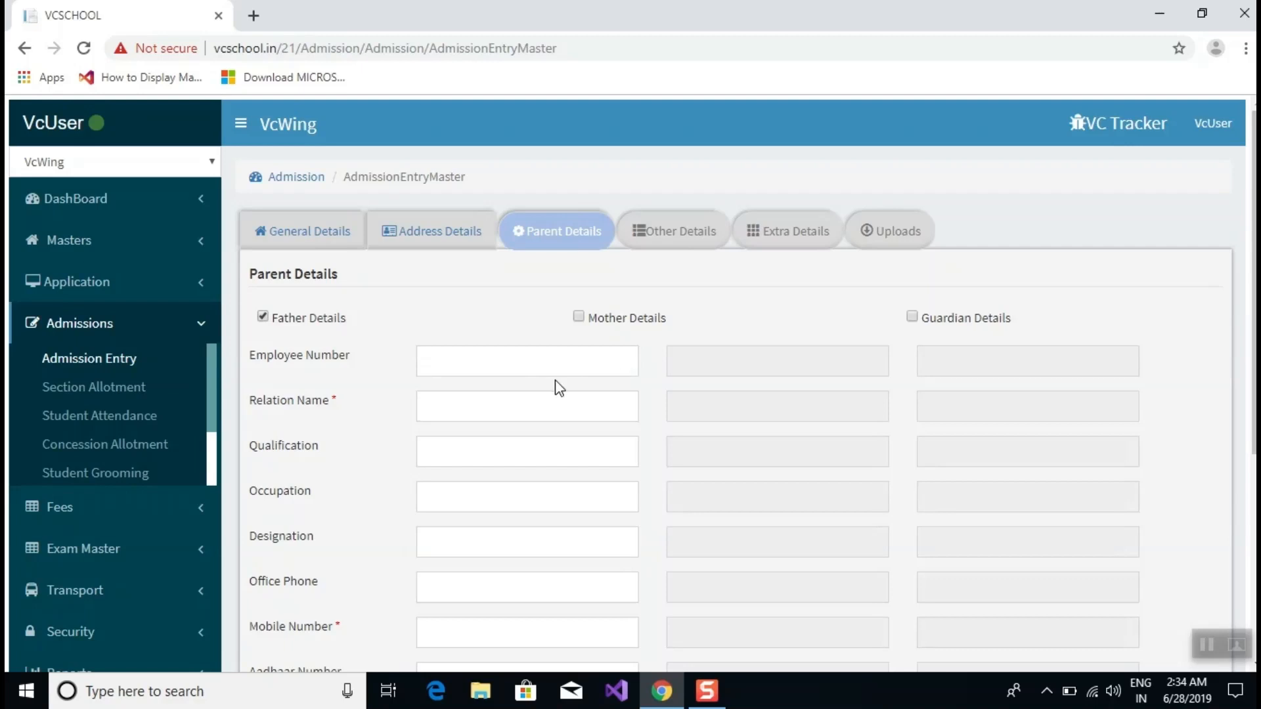
{"action": "left_click", "coordinate": [263, 318]}
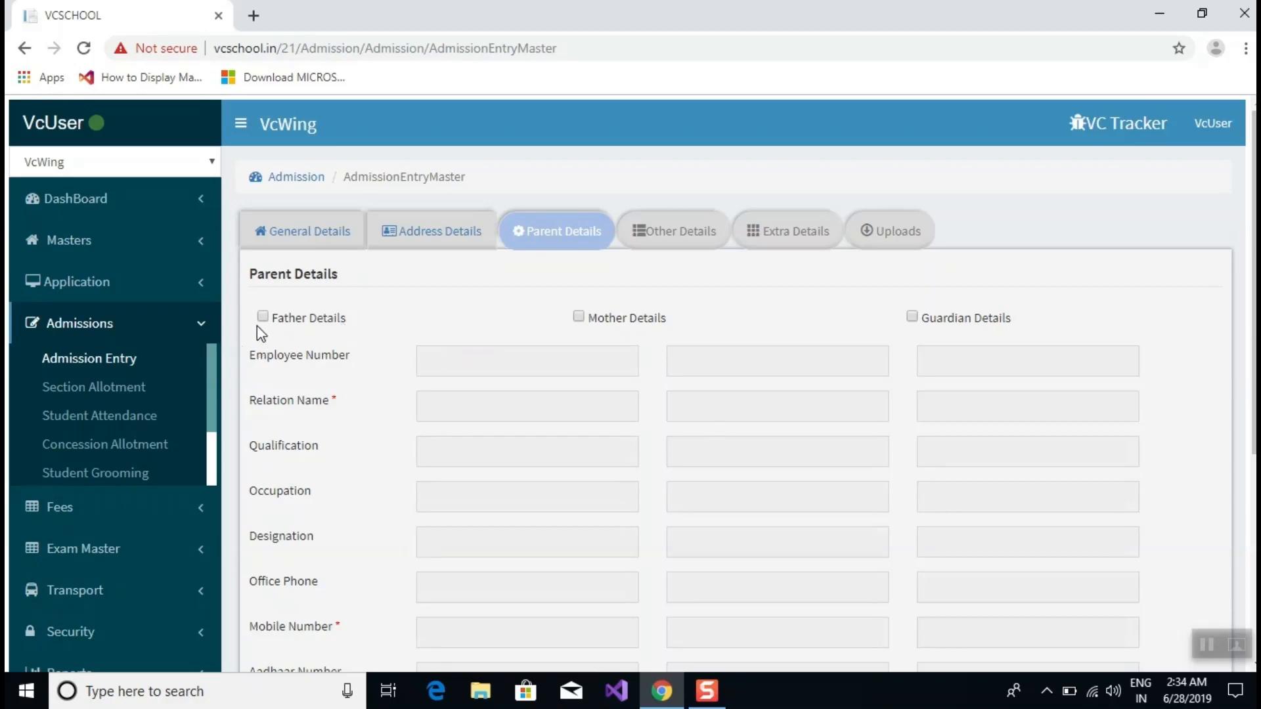
{"action": "left_click", "coordinate": [263, 317]}
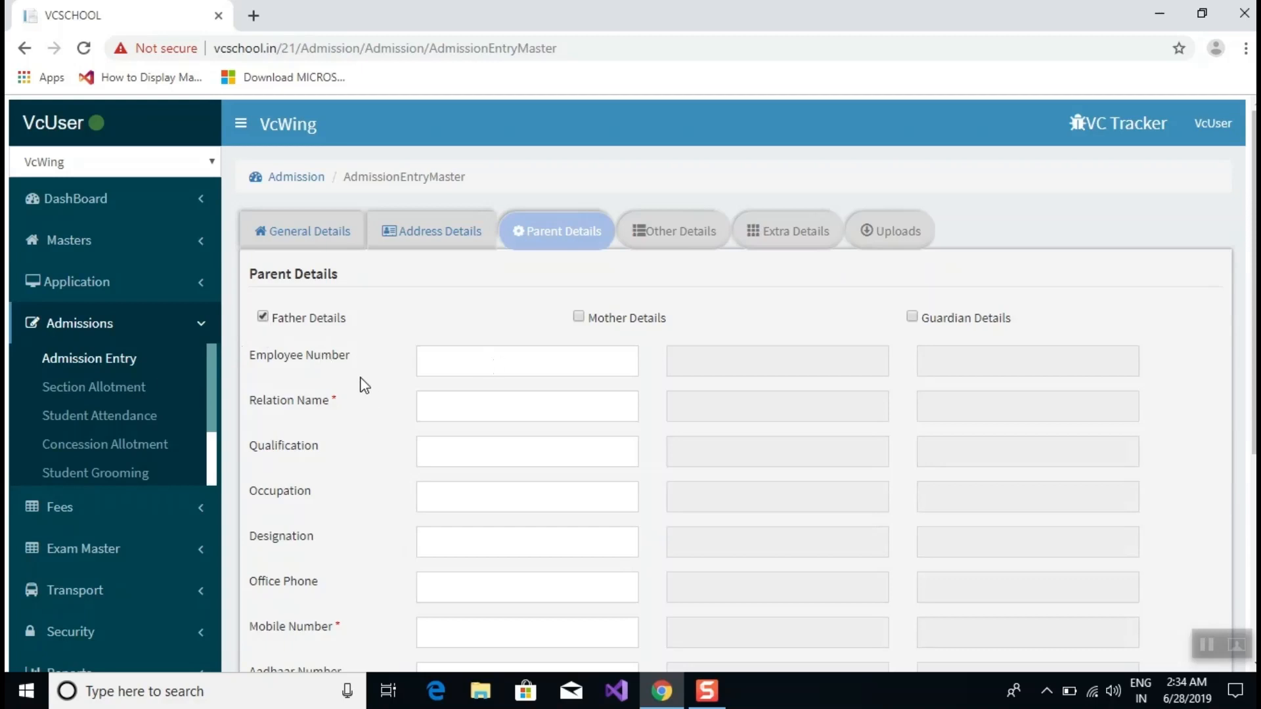
{"action": "triple_click", "coordinate": [224, 358]}
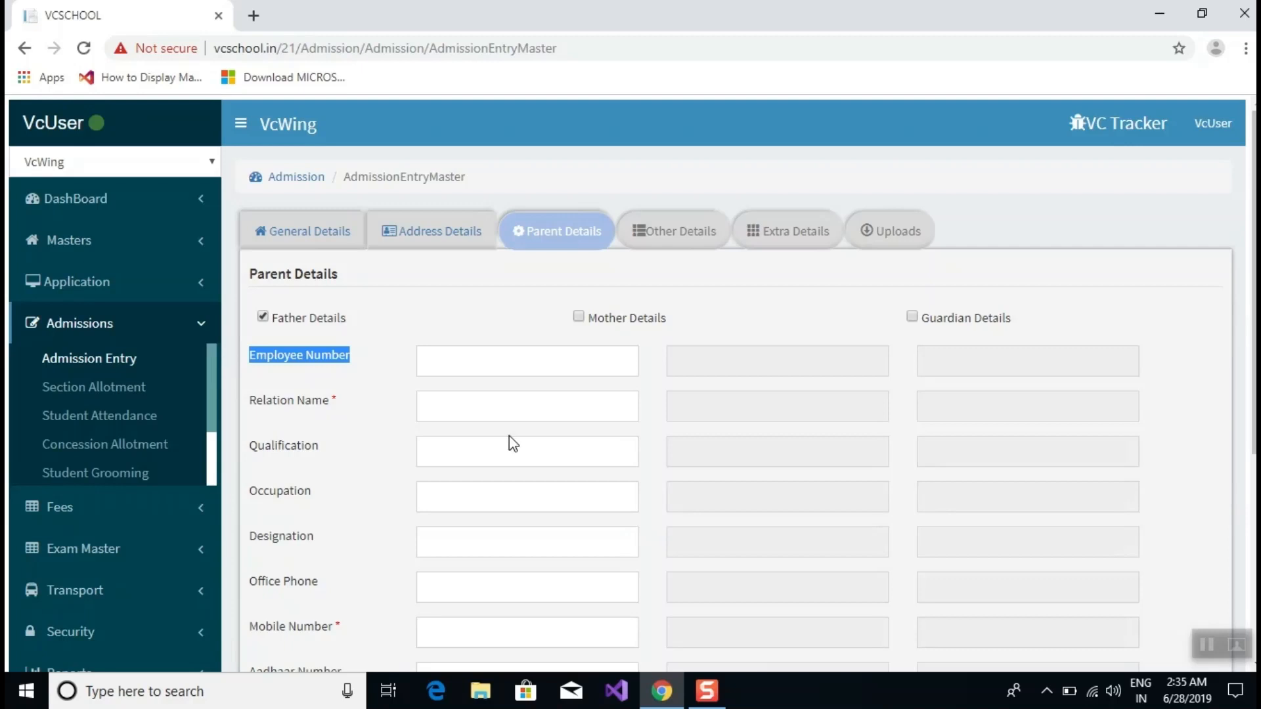
Enter the father's name and MCA as his qualification.
{"action": "left_click", "coordinate": [480, 411]}
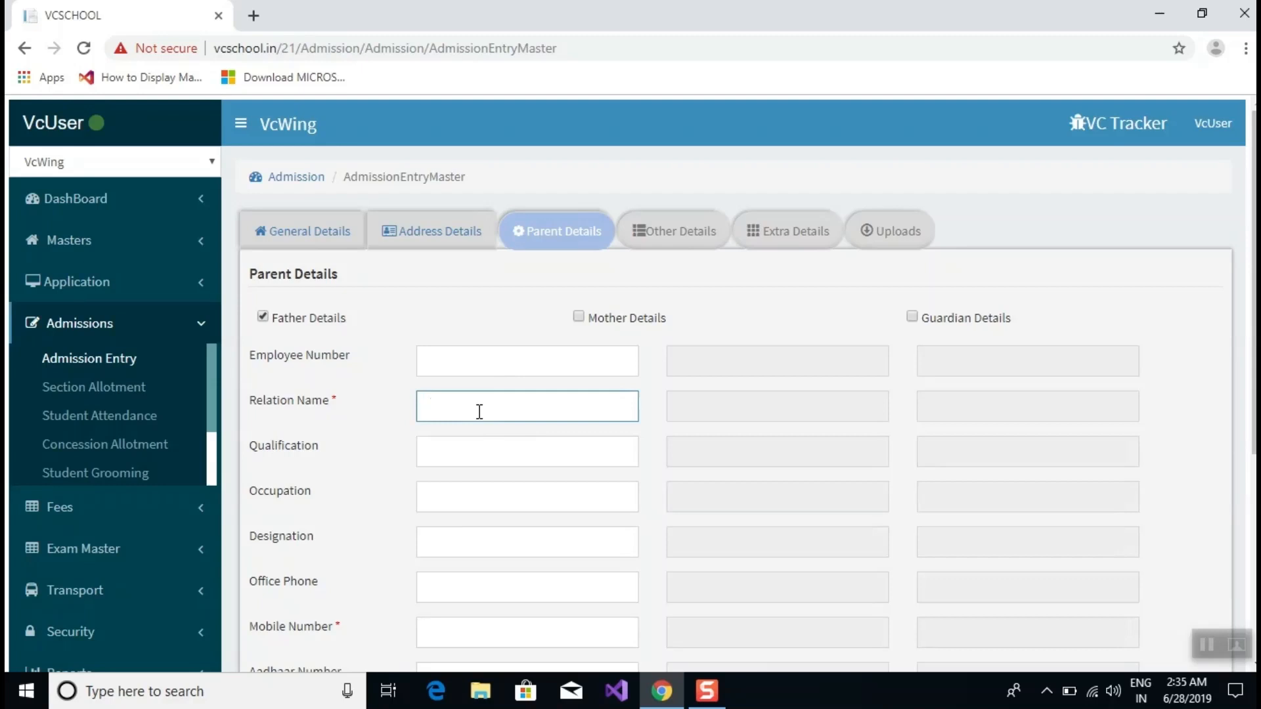
{"action": "type", "text": "Prasanth"}
{"action": "scroll", "coordinate": [479, 411], "scroll_direction": "down", "scroll_amount": 4}
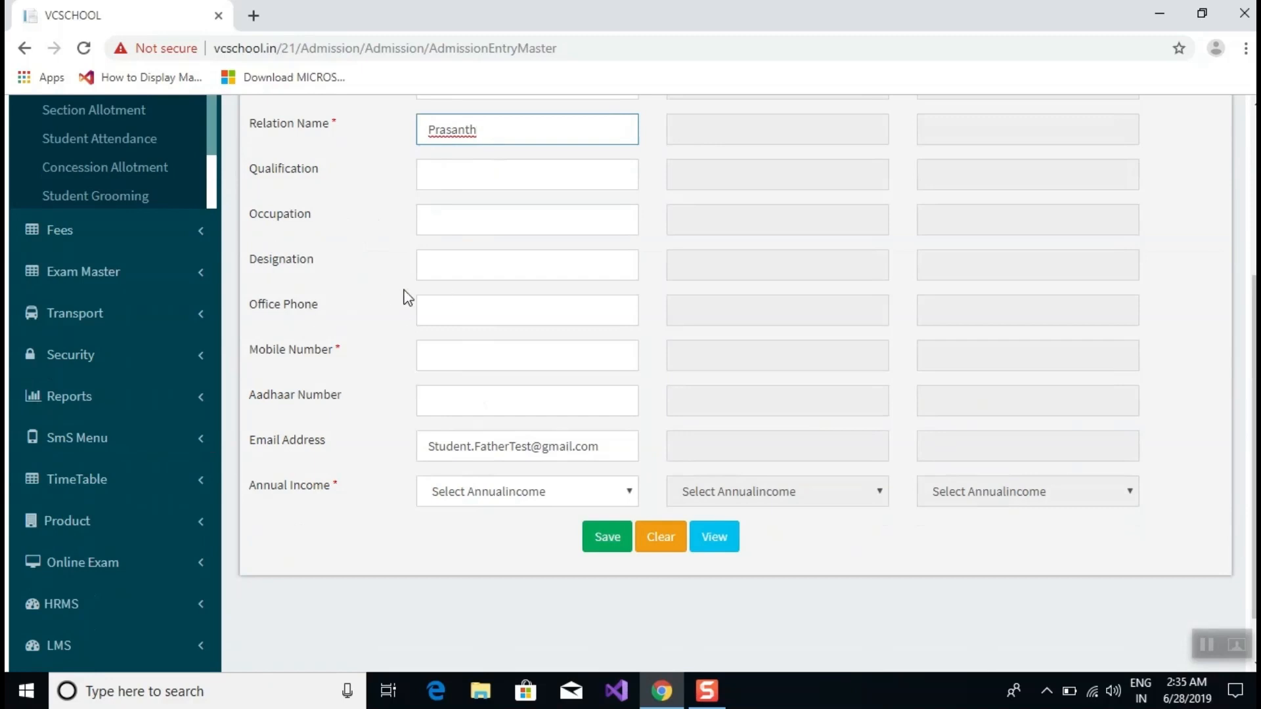
{"action": "left_click_drag", "start_coordinate": [345, 314], "coordinate": [245, 179]}
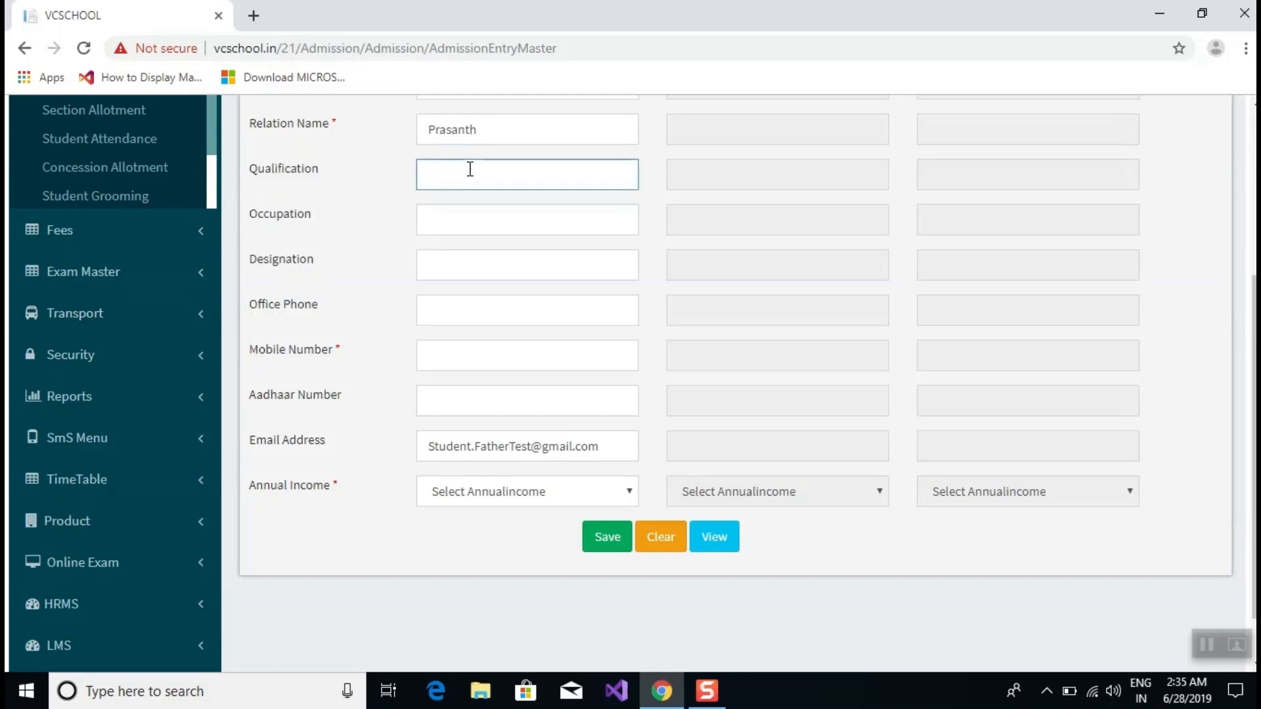
{"action": "type", "text": "MCA"}
{"action": "left_click", "coordinate": [514, 225]}
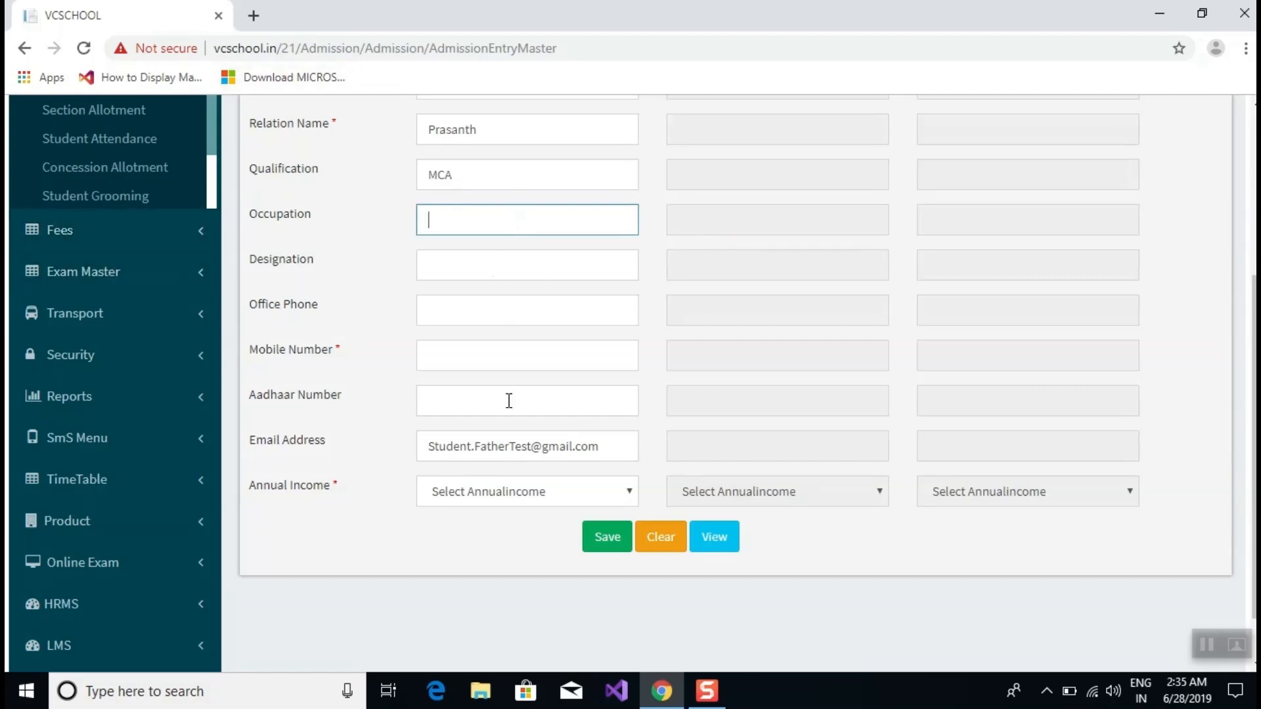
Enter the father's mobile number and a 10-digit Aadhaar number.
{"action": "left_click", "coordinate": [463, 357]}
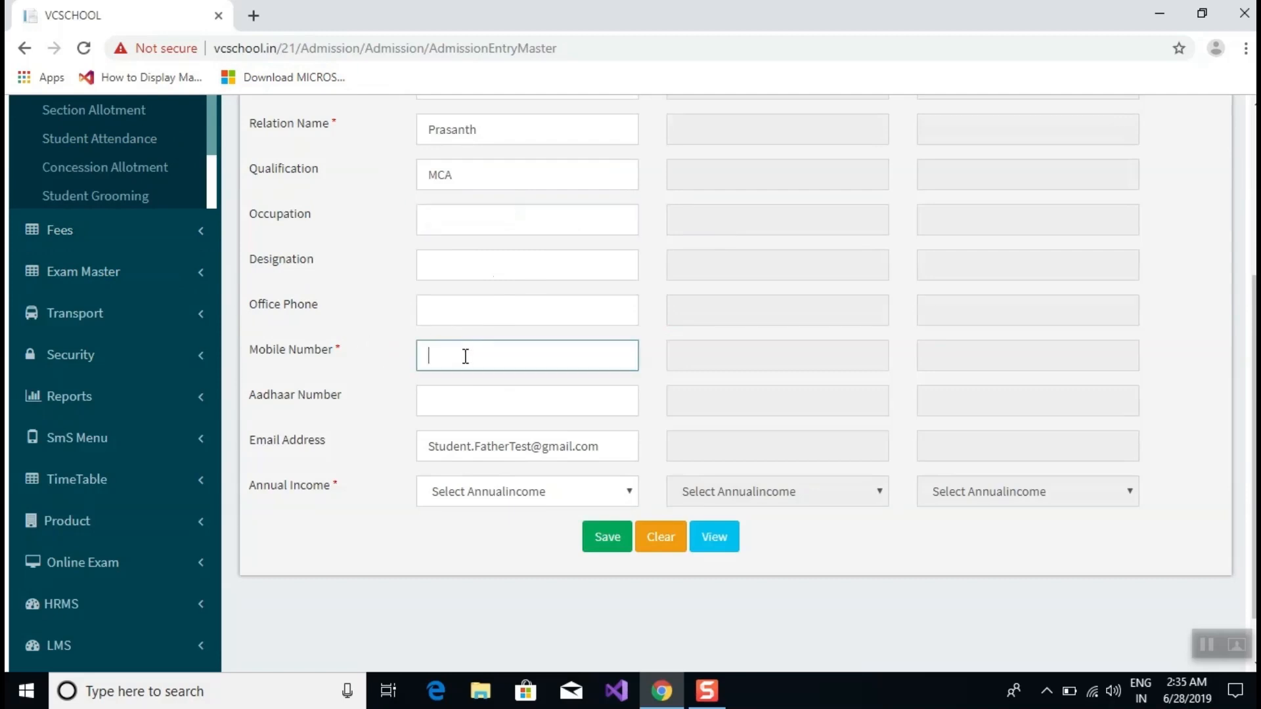
{"action": "left_click", "coordinate": [452, 393]}
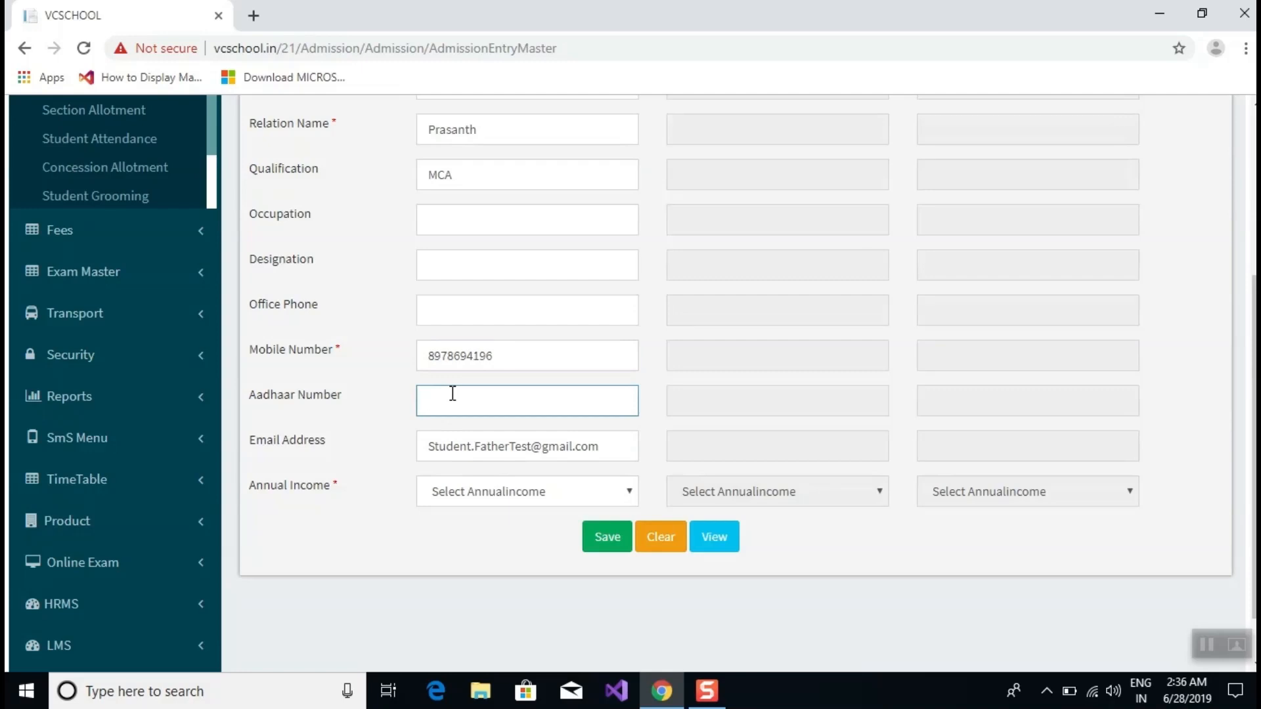
{"action": "left_click_drag", "start_coordinate": [452, 394], "coordinate": [457, 423]}
Complete the father's Aadhaar number to the full 12 digits.
{"action": "left_click", "coordinate": [457, 423]}
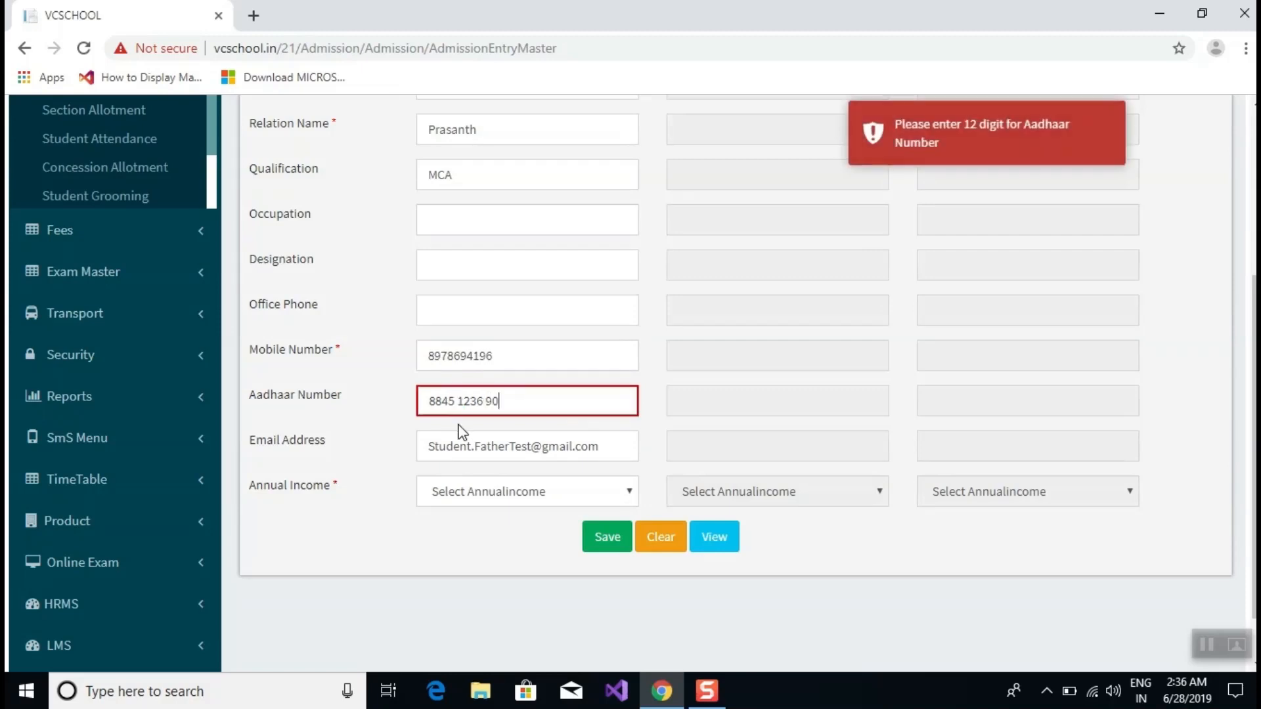
{"action": "left_click", "coordinate": [512, 398]}
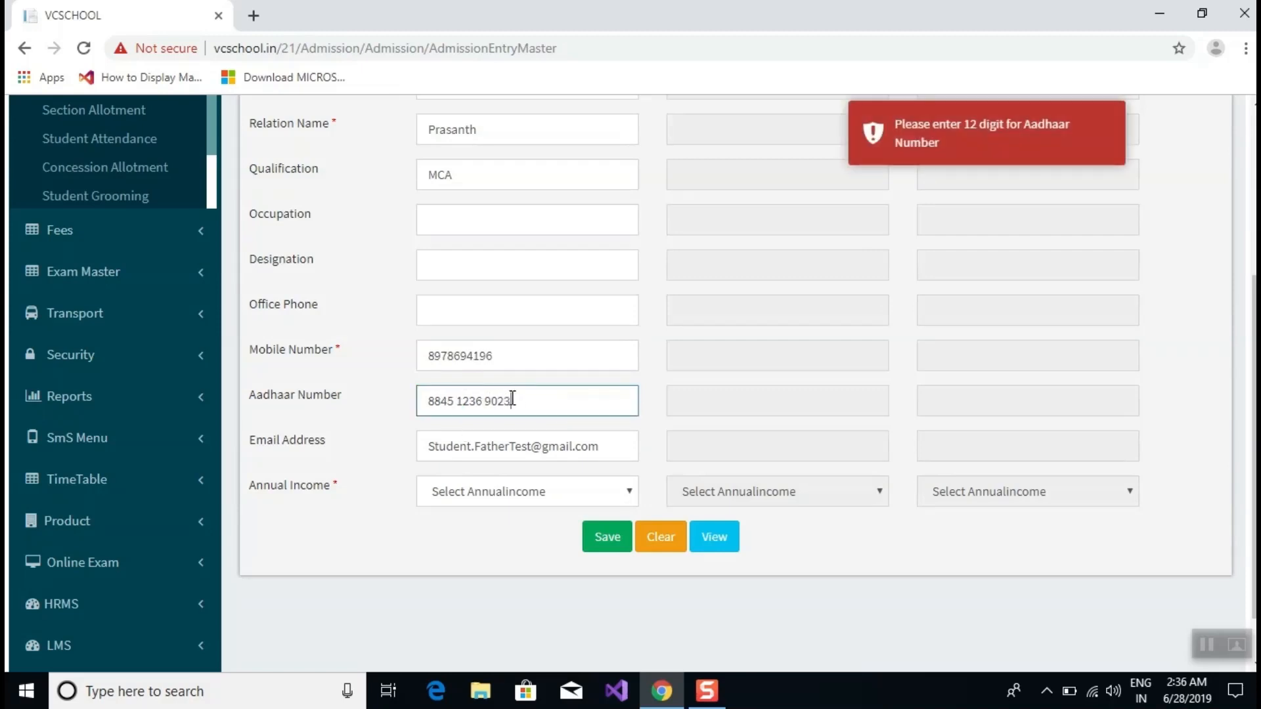
Replace the father's e-mail address with his new Gmail address.
{"action": "left_click", "coordinate": [587, 447]}
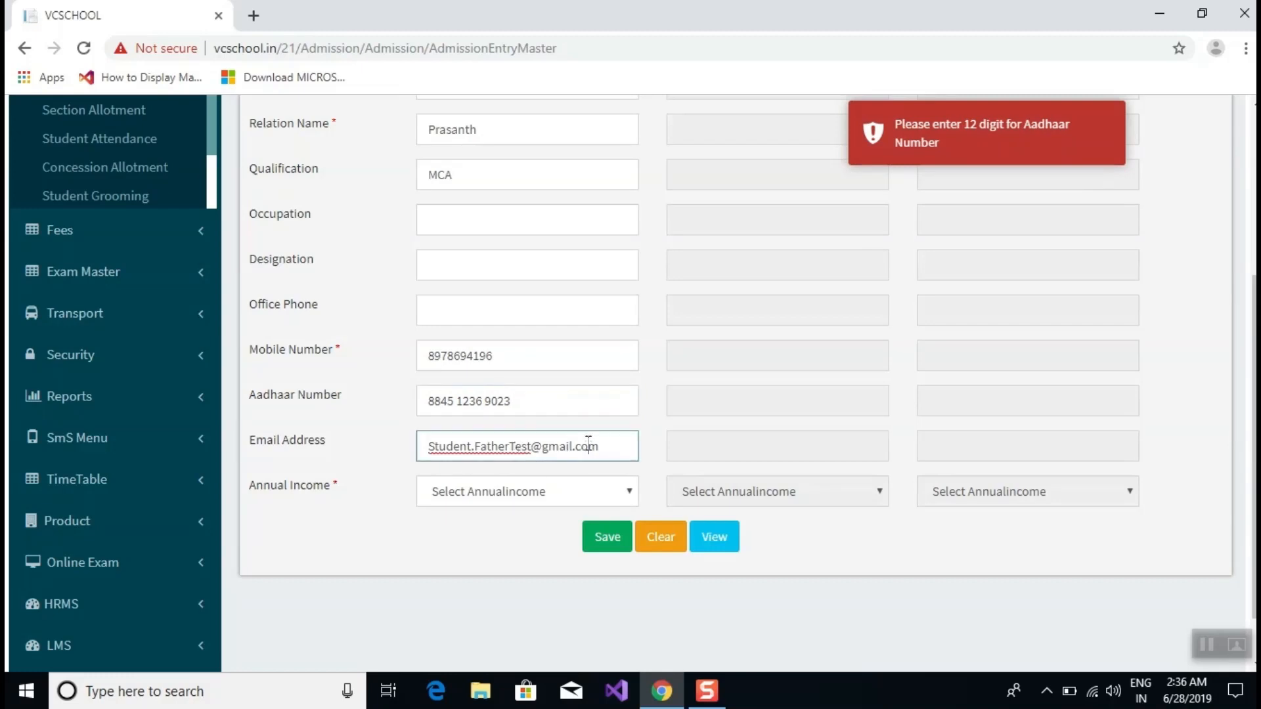
{"action": "left_click_drag", "start_coordinate": [612, 438], "coordinate": [380, 460]}
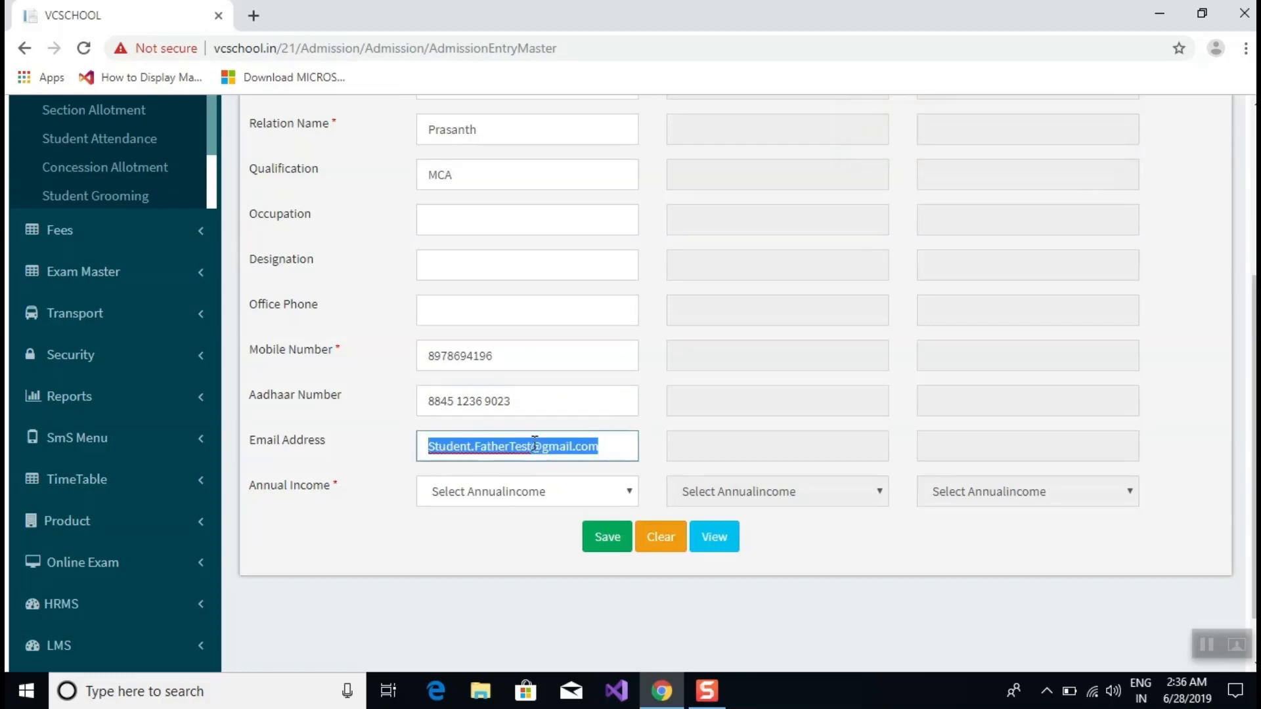
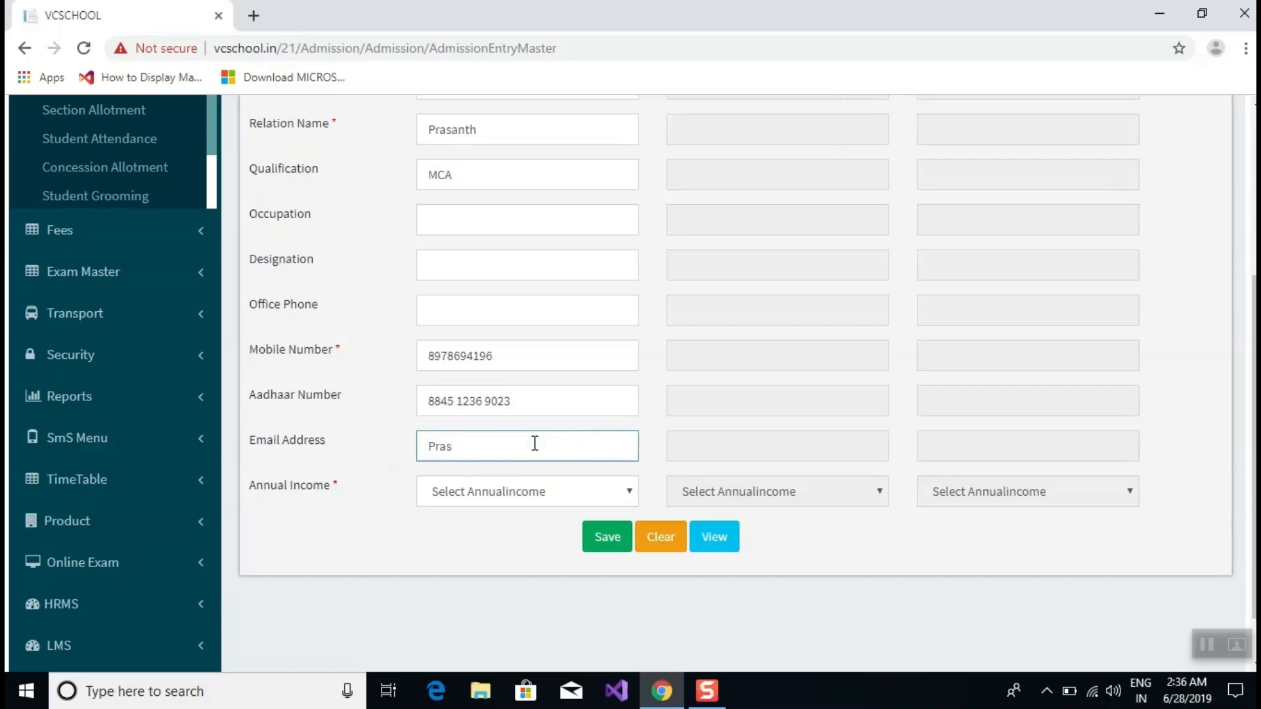
Set the father's annual income to >5 Lakhs.
{"action": "left_click", "coordinate": [480, 491]}
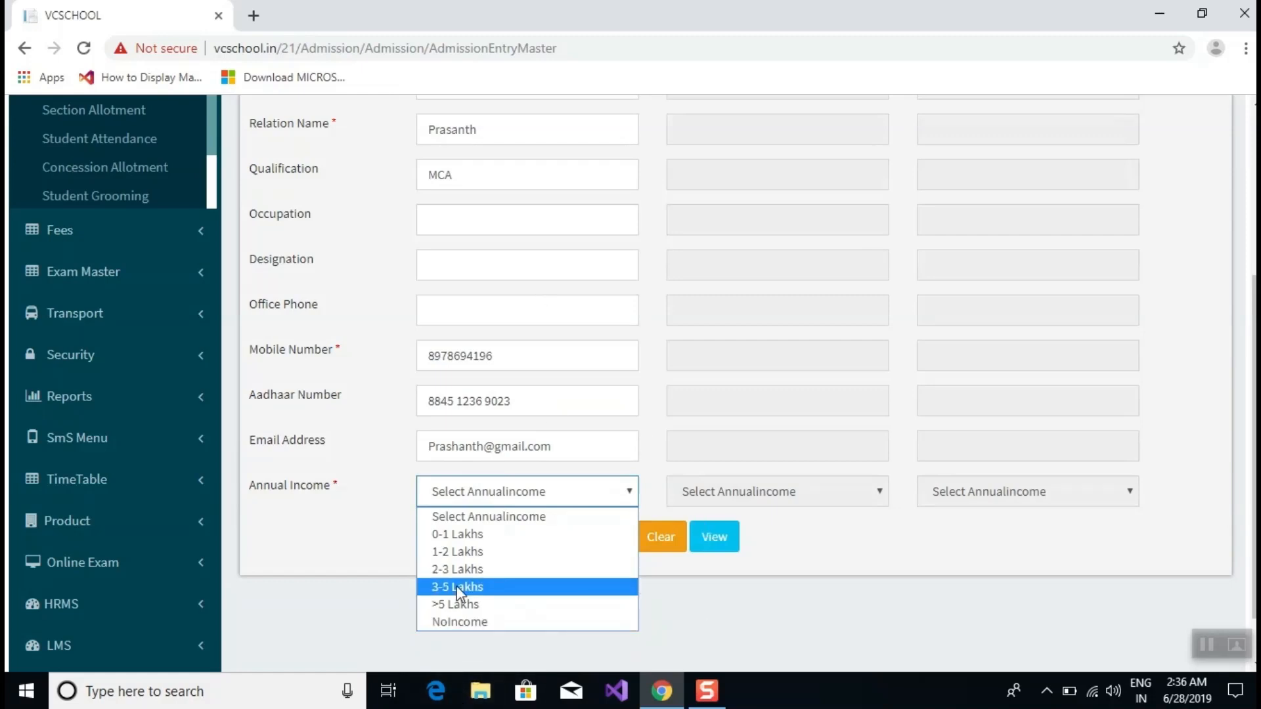
{"action": "left_click", "coordinate": [471, 605]}
{"action": "scroll", "coordinate": [618, 347], "scroll_direction": "up", "scroll_amount": 5}
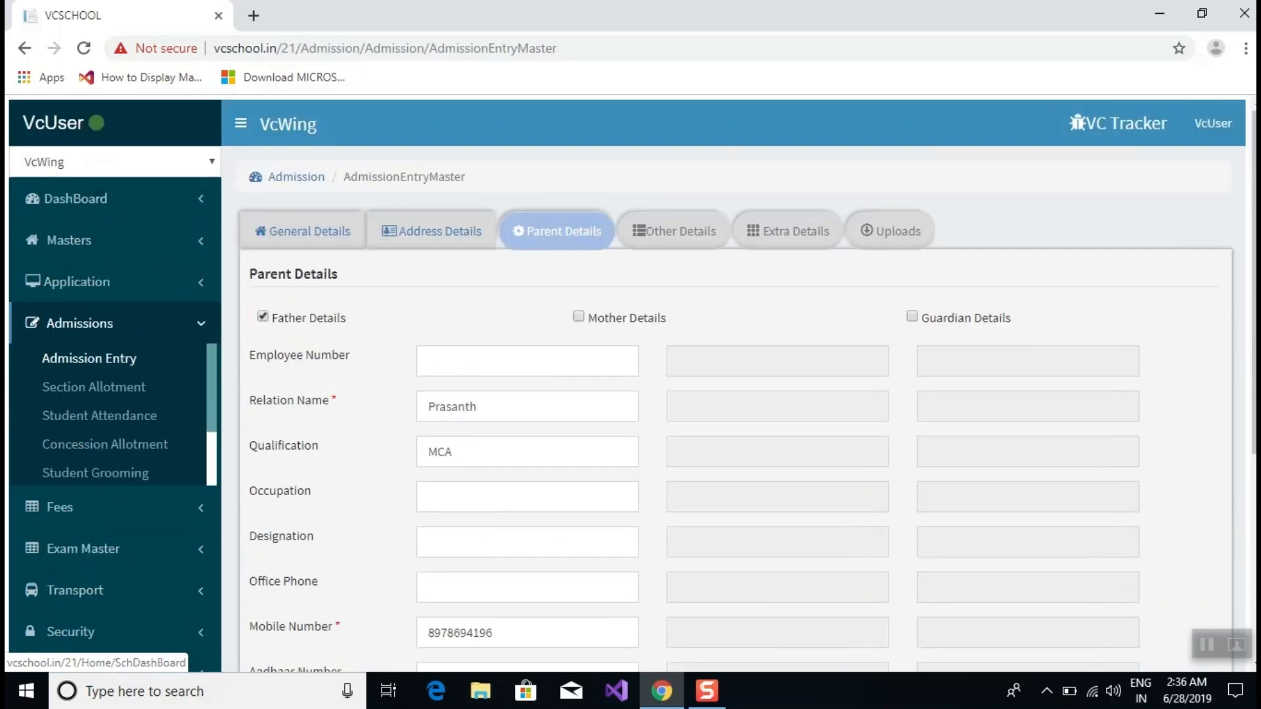
Enable the mother's details and enter her name with MBA as qualification.
{"action": "left_click", "coordinate": [579, 319]}
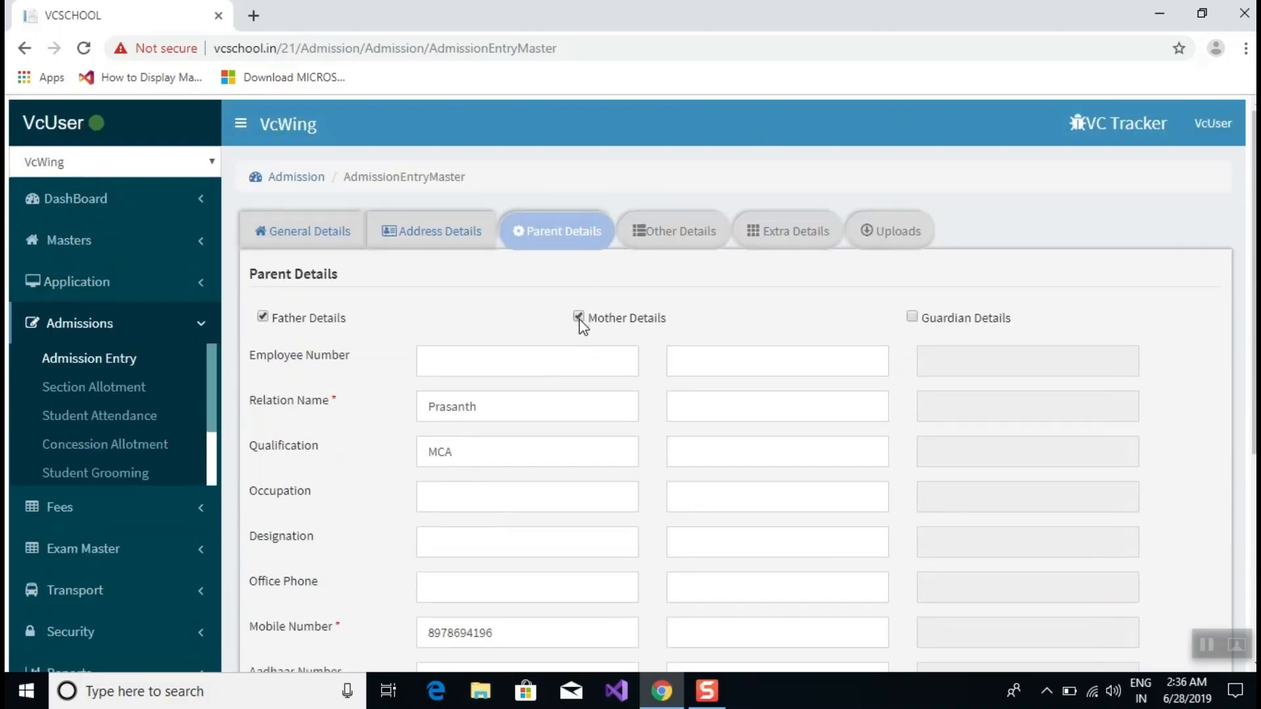
{"action": "left_click", "coordinate": [728, 407]}
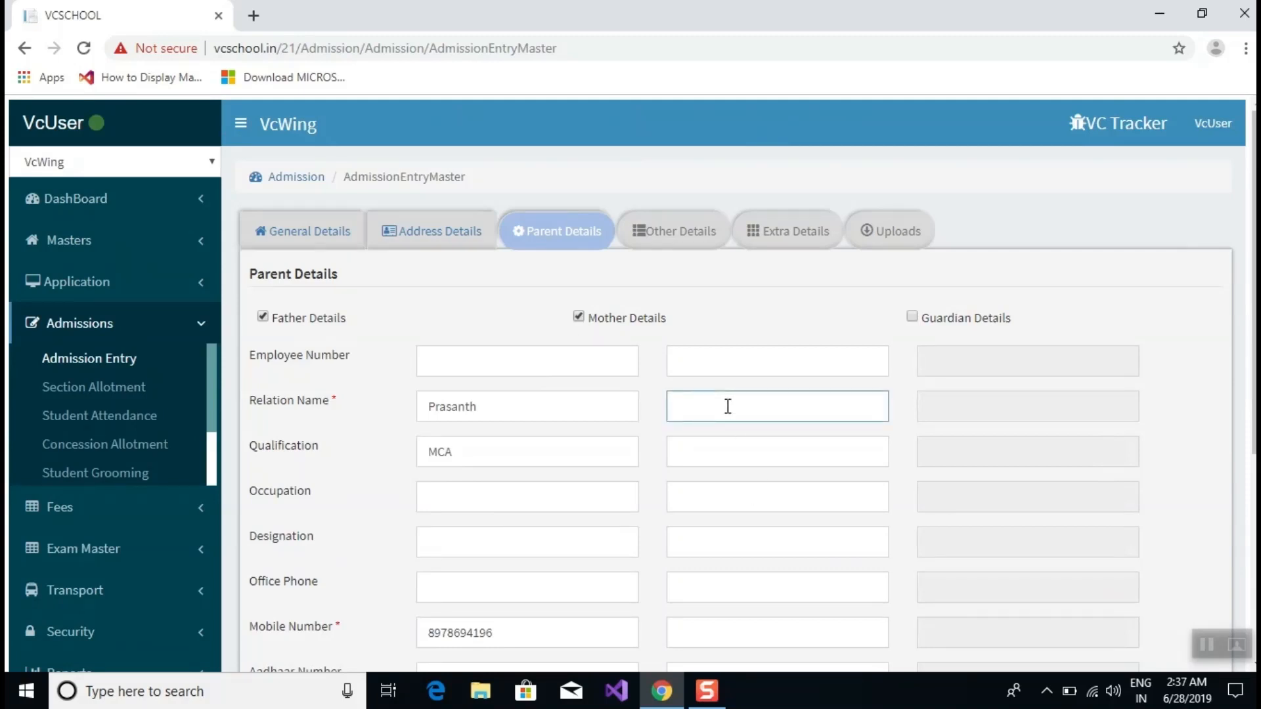
{"action": "type", "text": "Pravena"}
{"action": "scroll", "coordinate": [854, 266], "scroll_direction": "down", "scroll_amount": 4}
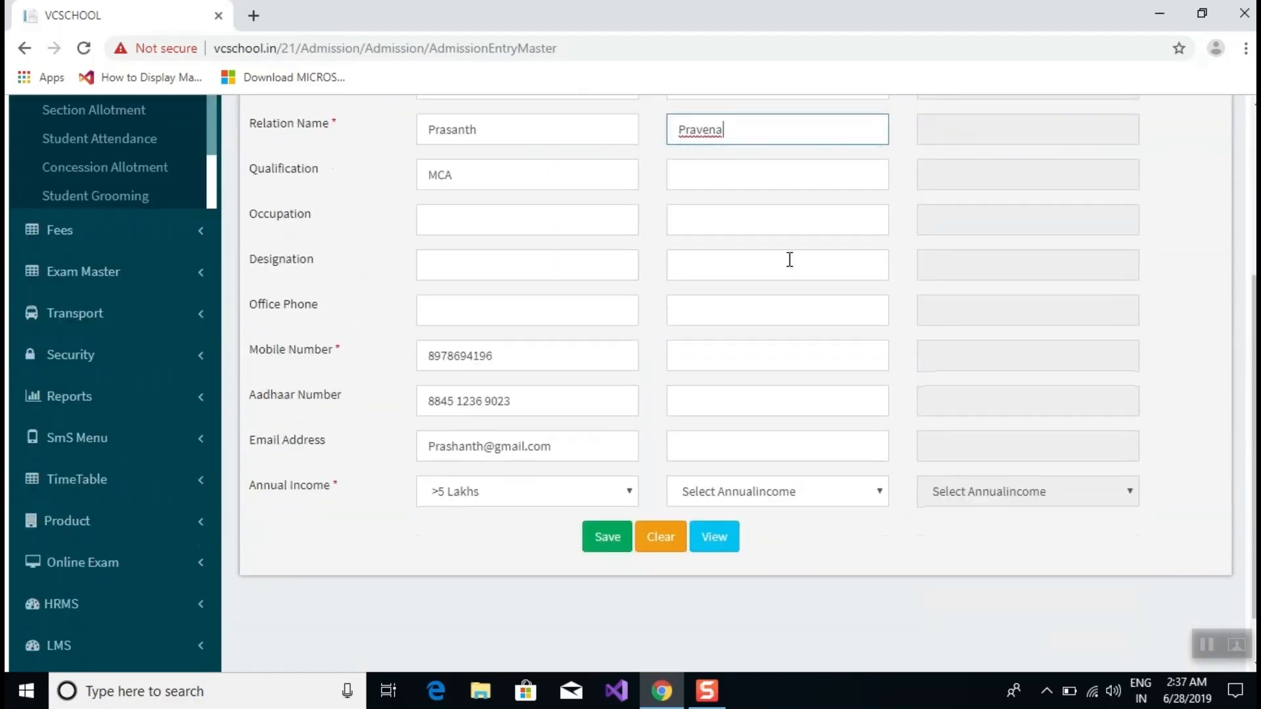
{"action": "left_click", "coordinate": [722, 182]}
{"action": "type", "text": "MB"}
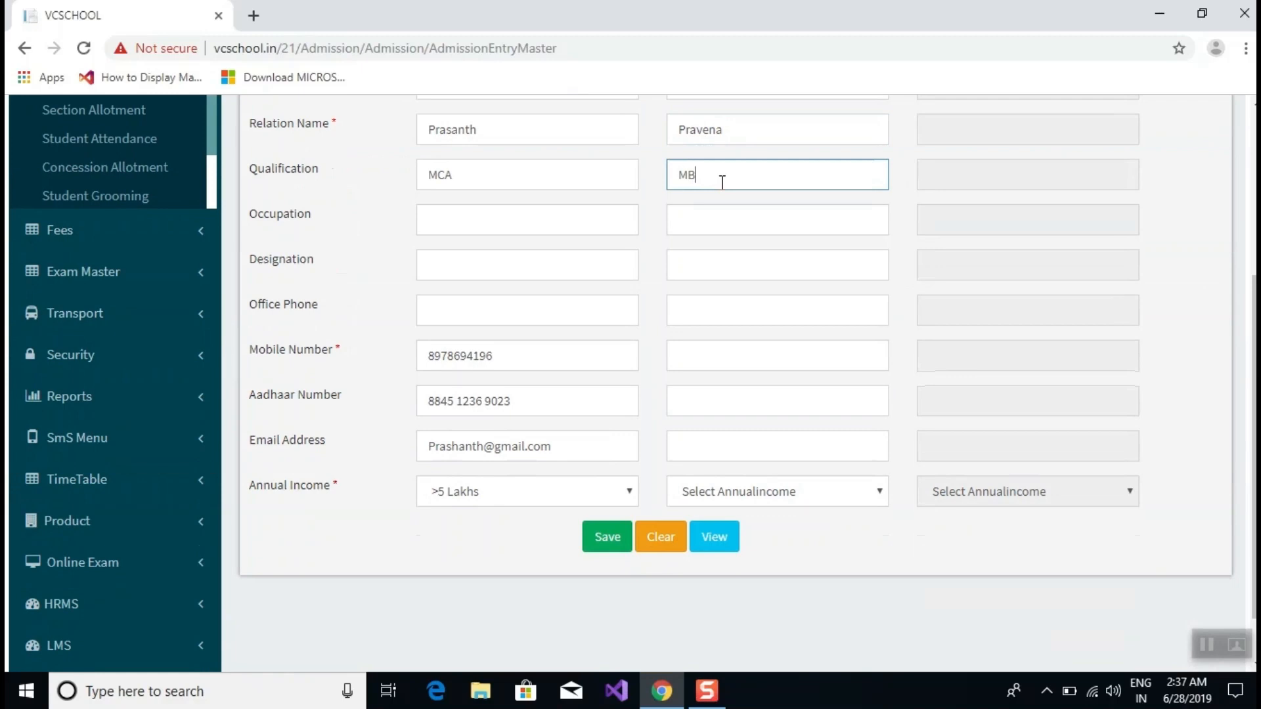
{"action": "type", "text": "A"}
Enter the mother's mobile number and 12-digit Aadhaar number.
{"action": "left_click", "coordinate": [686, 347]}
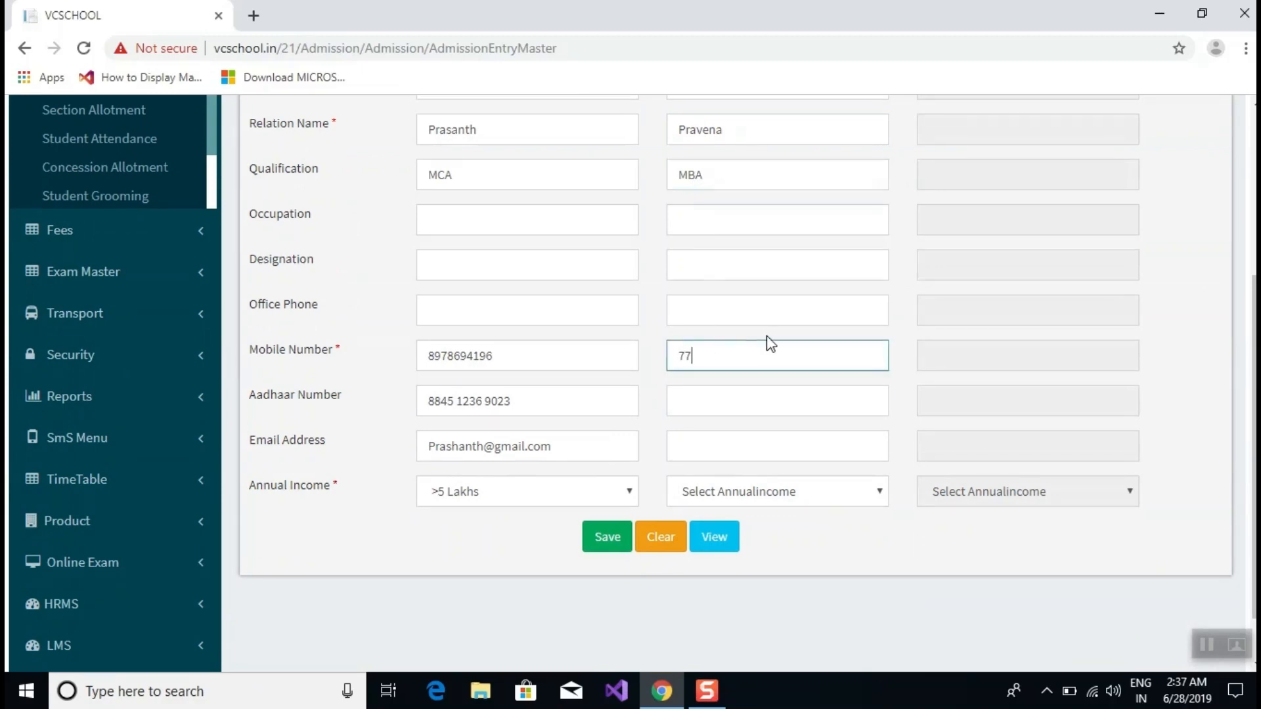
{"action": "left_click_drag", "start_coordinate": [779, 355], "coordinate": [650, 367]}
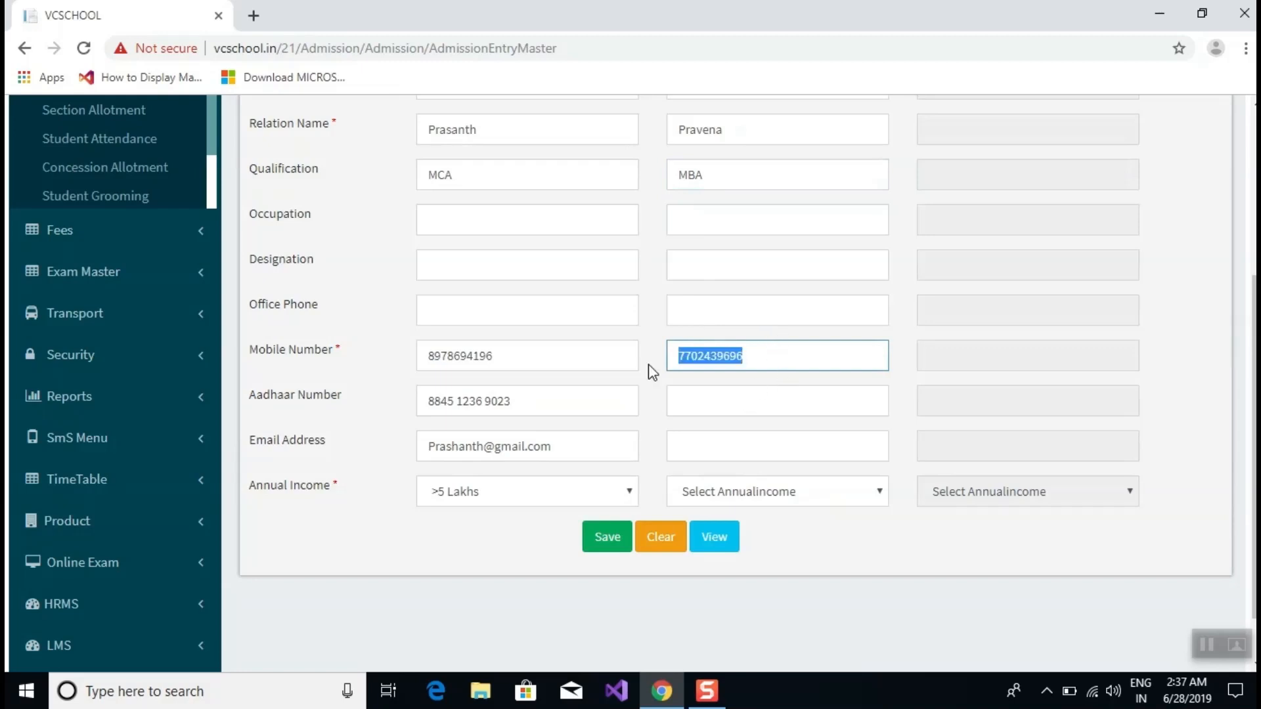
{"action": "left_click", "coordinate": [753, 395]}
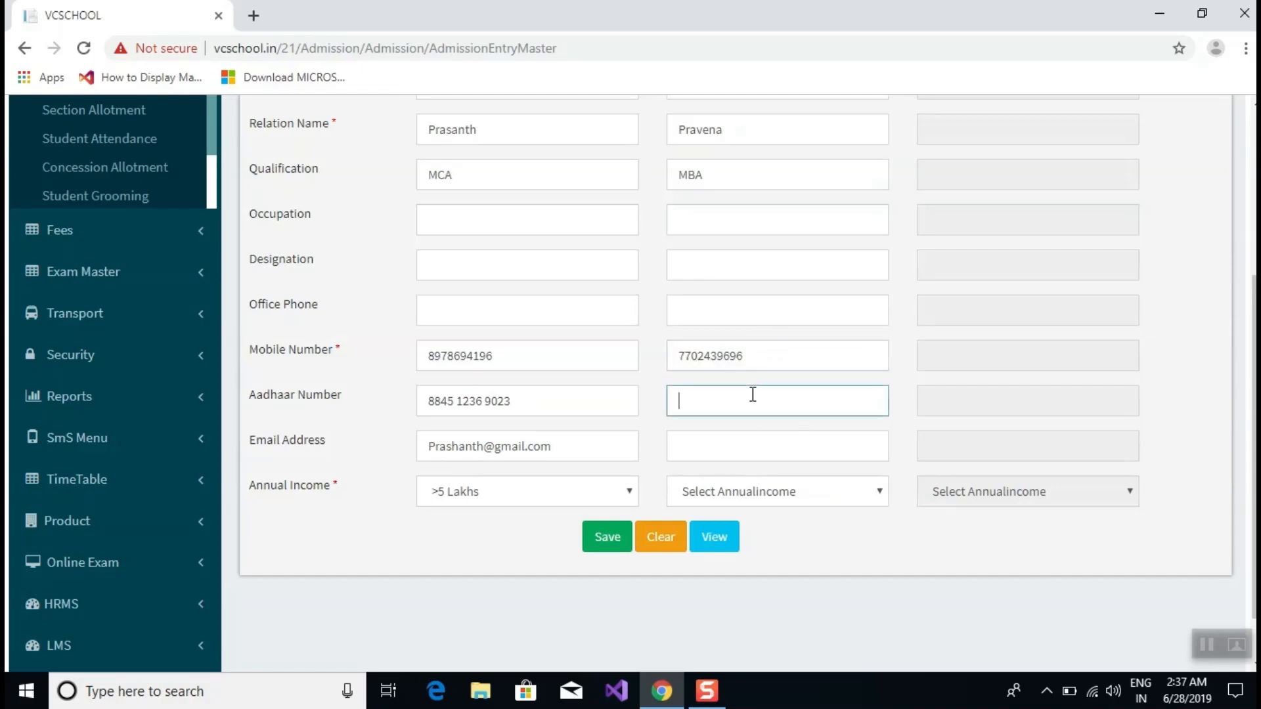
Enter the mother's e-mail address and set her annual income to >5 Lakhs.
{"action": "left_click", "coordinate": [816, 444]}
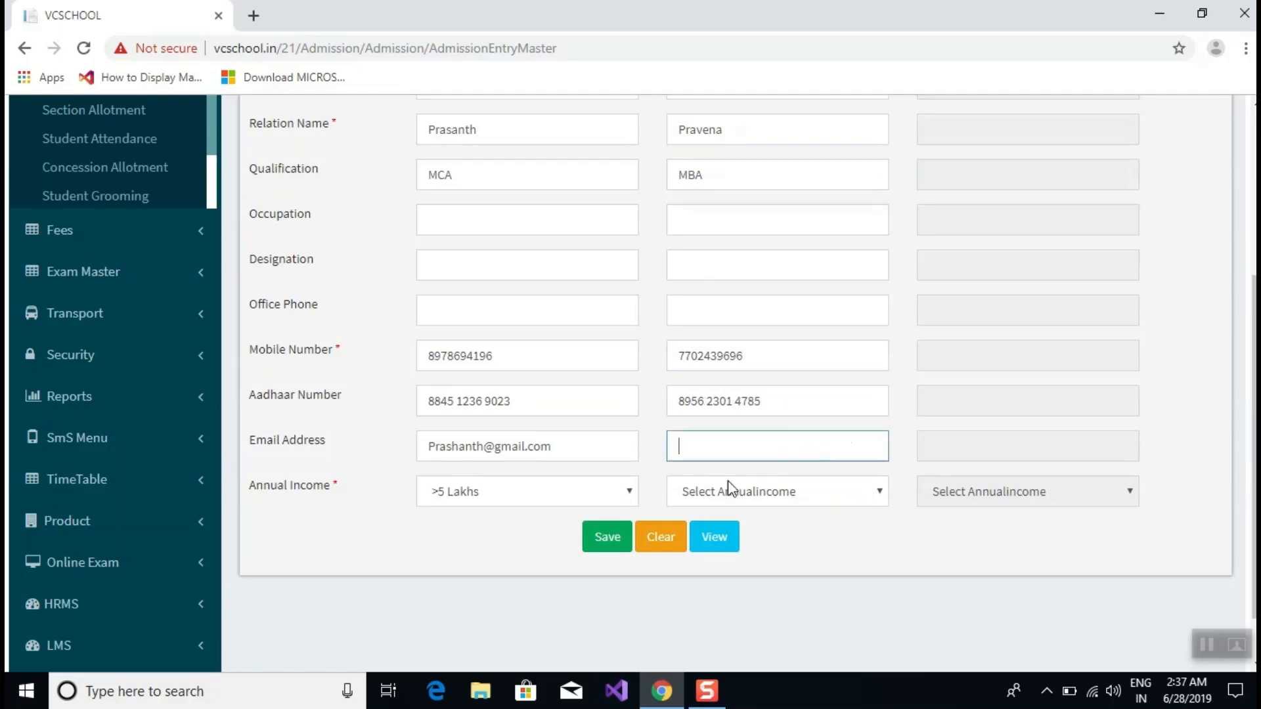
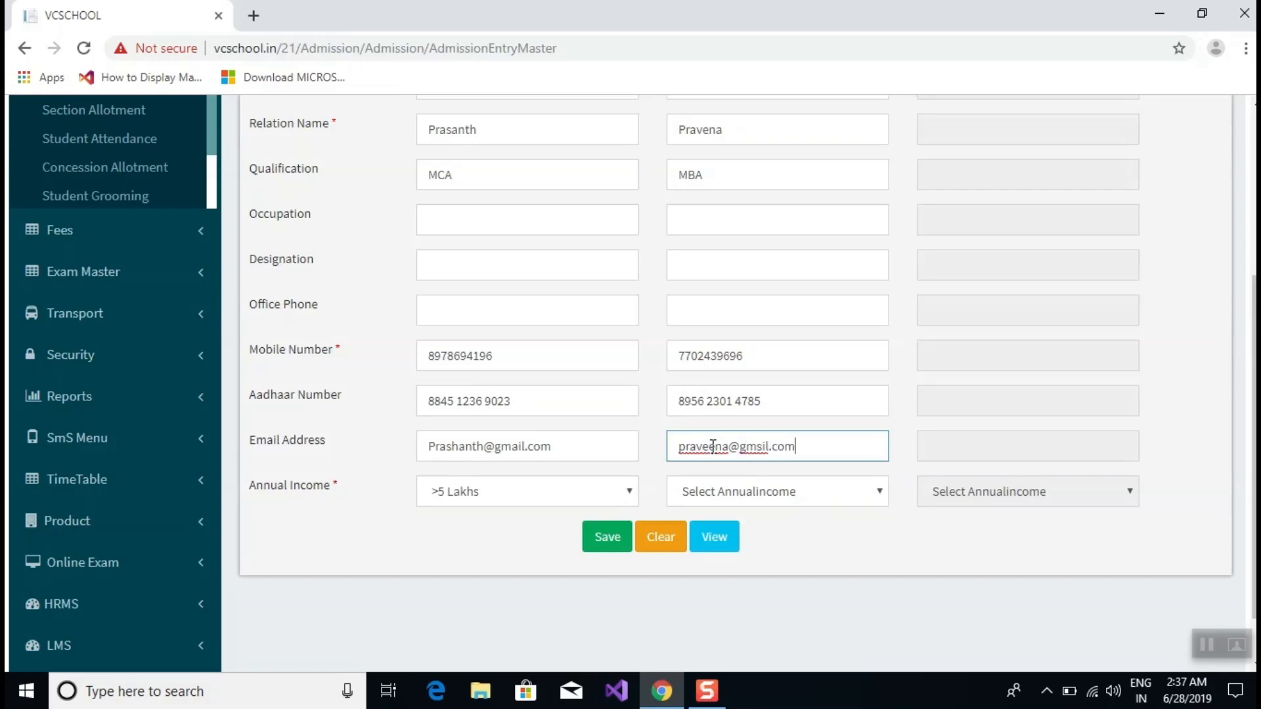
{"action": "left_click", "coordinate": [854, 490]}
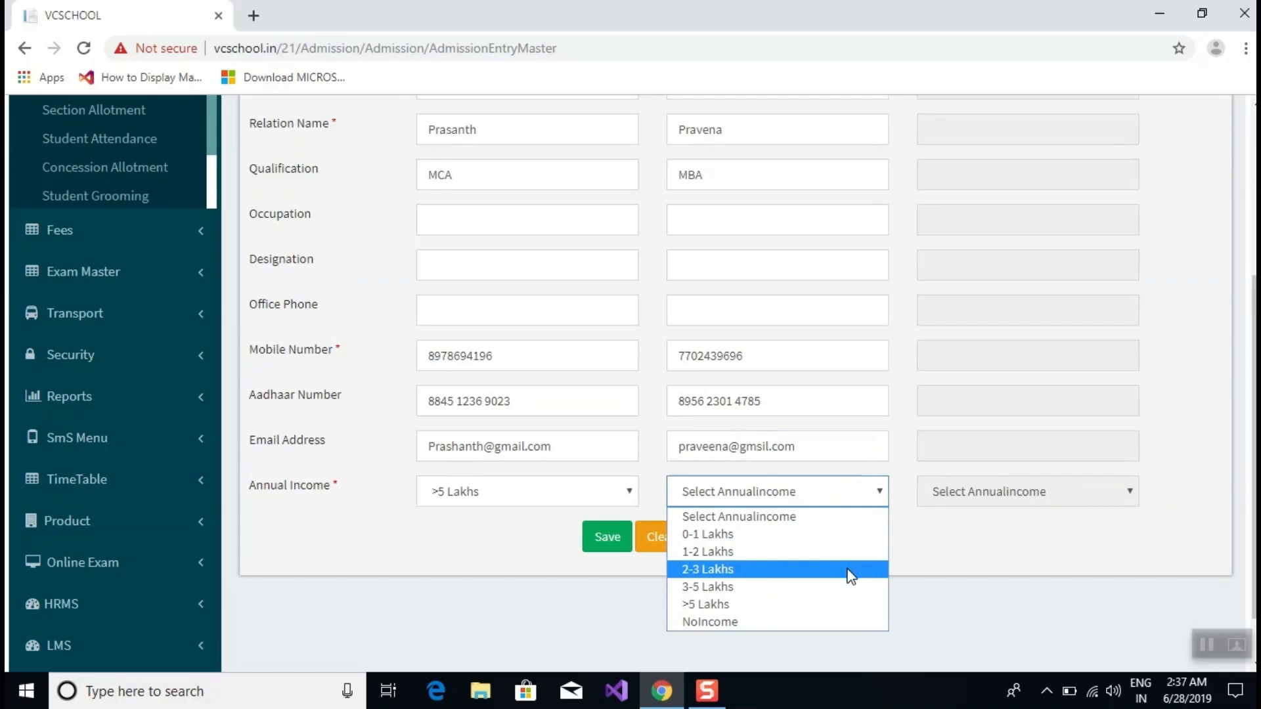
{"action": "left_click", "coordinate": [855, 602]}
{"action": "scroll", "coordinate": [771, 383], "scroll_direction": "up", "scroll_amount": 4}
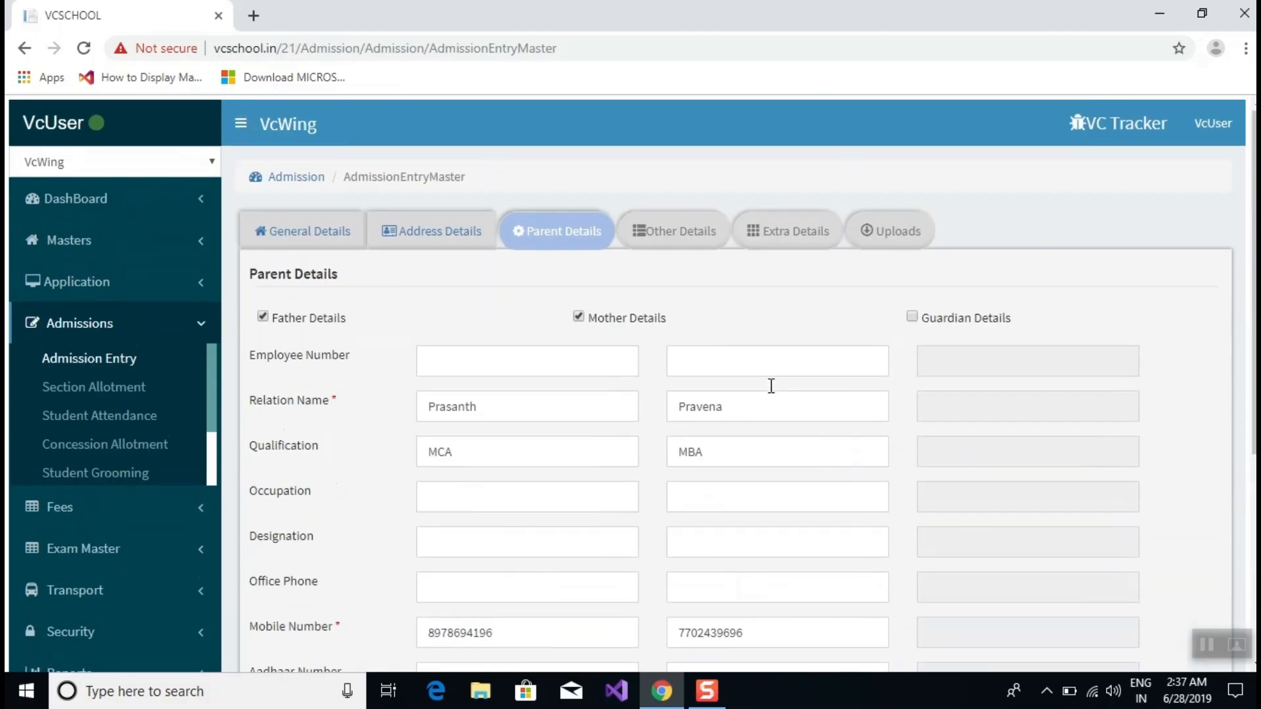
Enable Guardian Details and enter the guardian's name with BTech qualification.
{"action": "left_click", "coordinate": [912, 318]}
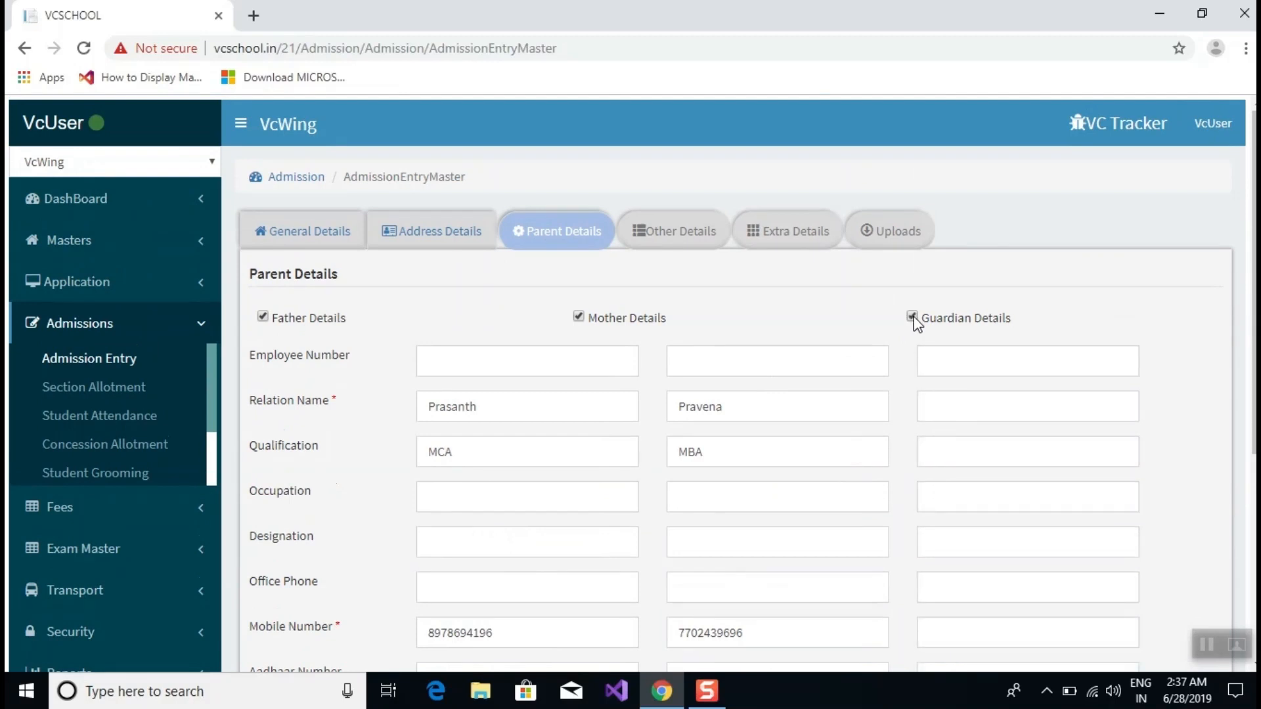
{"action": "scroll", "coordinate": [1096, 286], "scroll_direction": "down", "scroll_amount": 1}
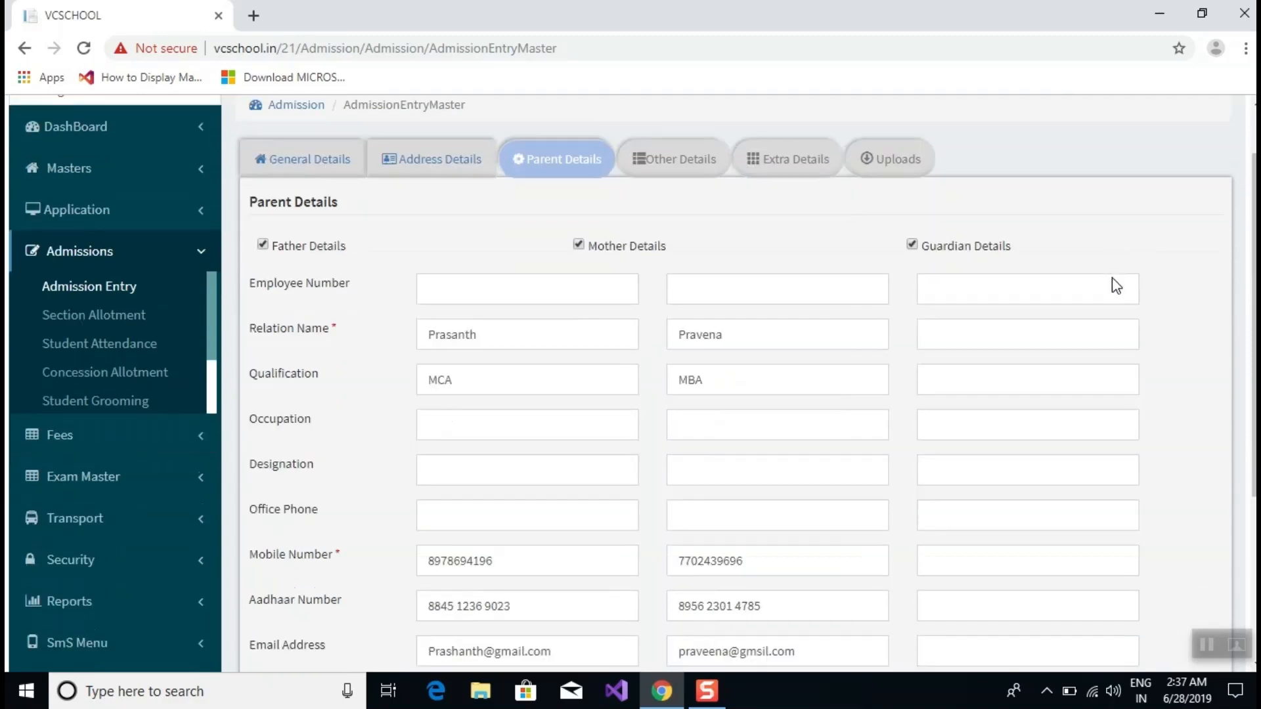
{"action": "left_click", "coordinate": [959, 318]}
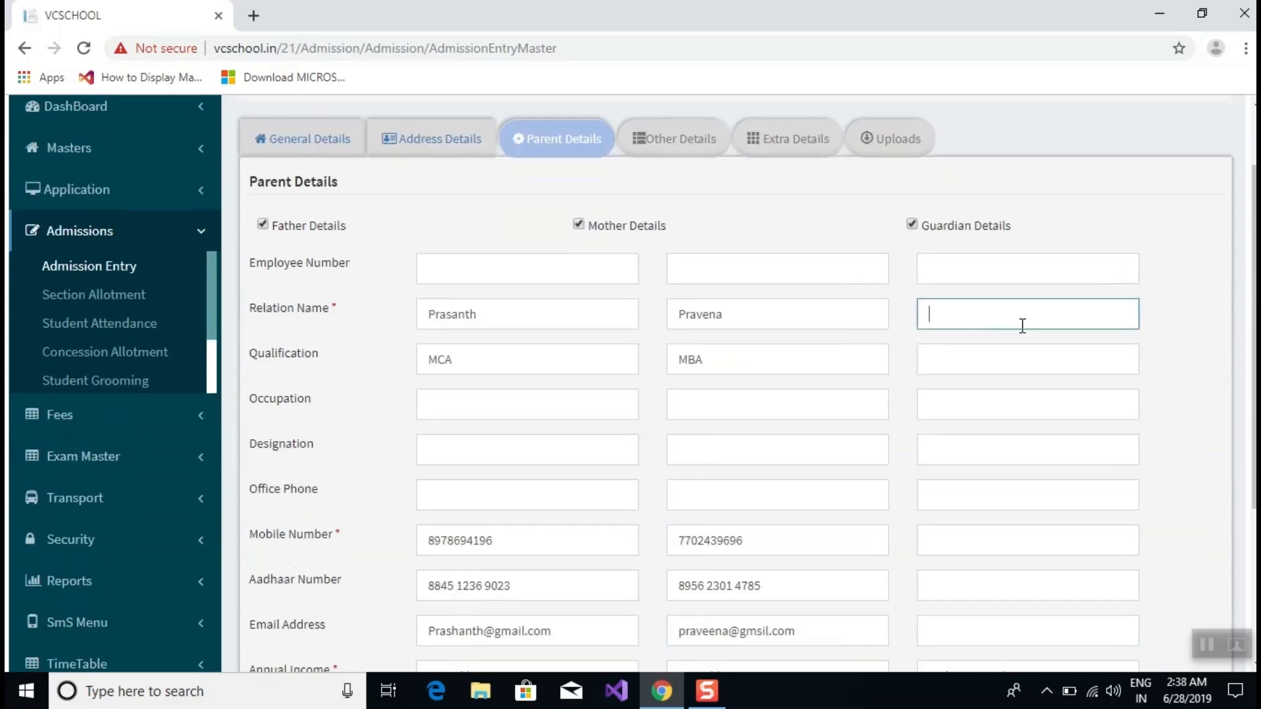
{"action": "type", "text": "Chaitanya"}
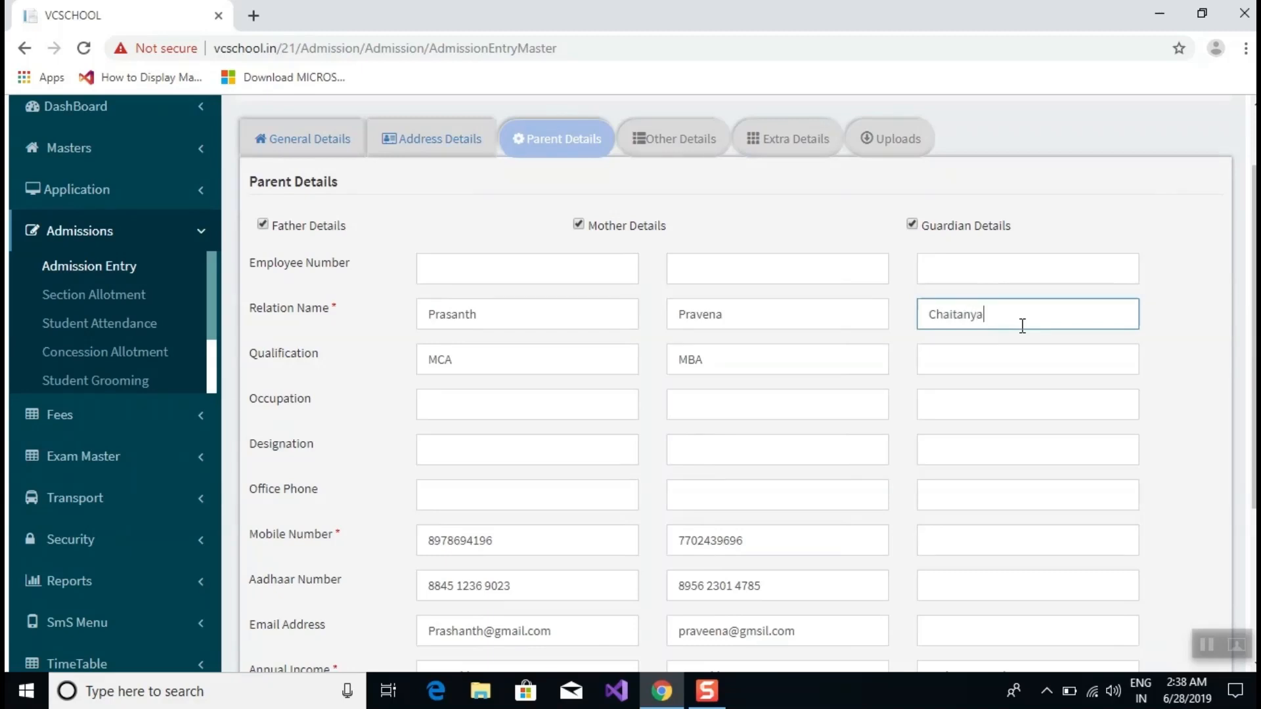
{"action": "scroll", "coordinate": [1023, 325], "scroll_direction": "down", "scroll_amount": 3}
{"action": "left_click", "coordinate": [985, 164]}
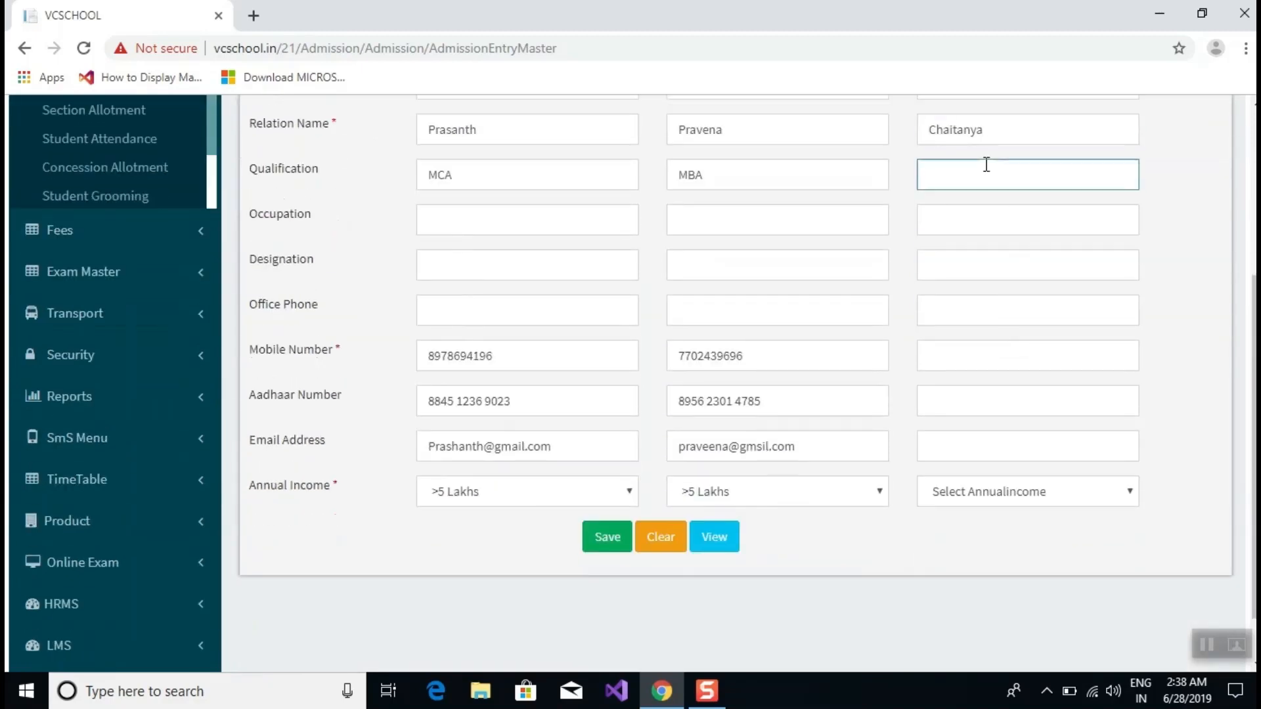
{"action": "type", "text": "BTechc"}
{"action": "key", "text": "BackSpace"}
Enter the guardian's mobile number and 12-digit Aadhaar number.
{"action": "left_click", "coordinate": [975, 363]}
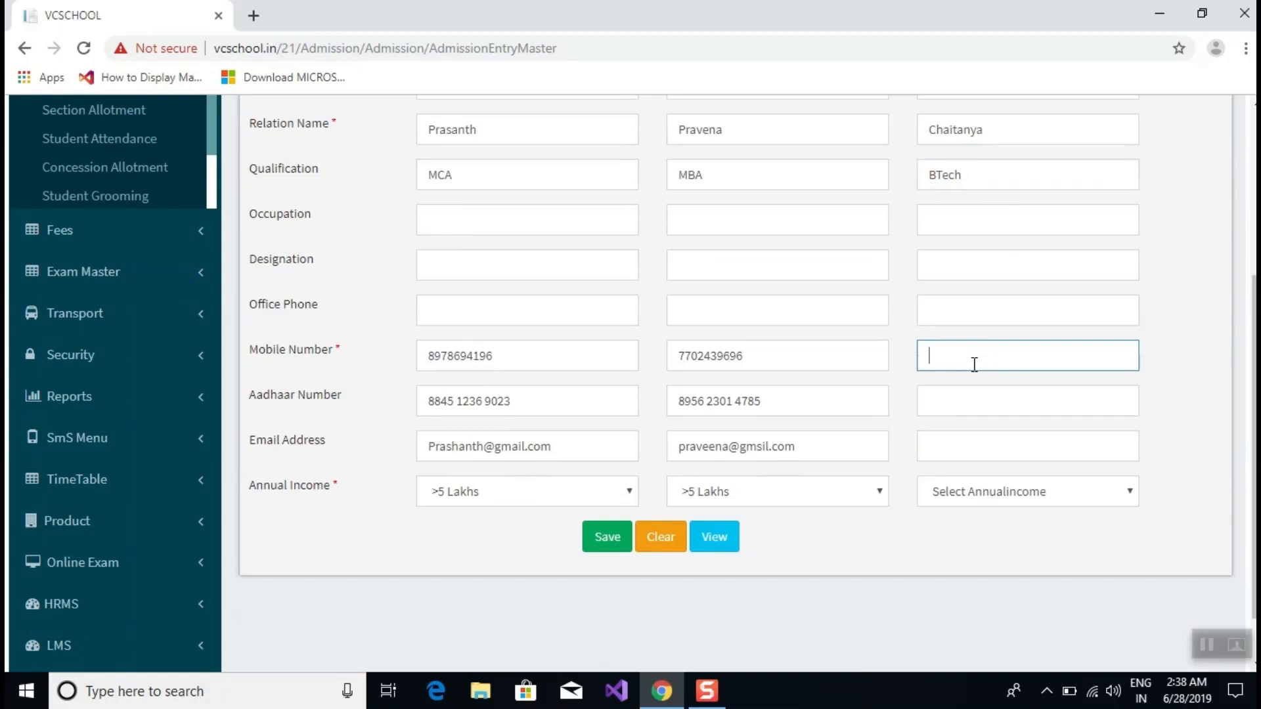
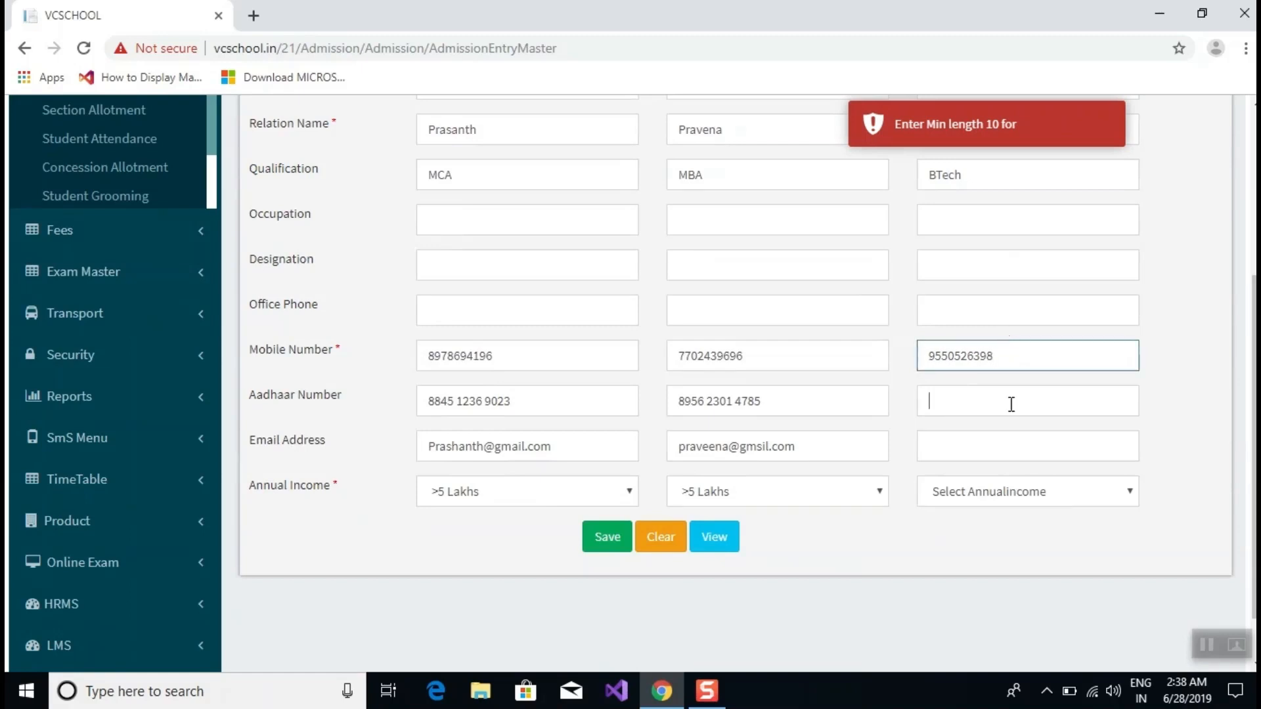
{"action": "left_click", "coordinate": [1010, 402]}
{"action": "left_click", "coordinate": [1026, 357]}
{"action": "left_click_drag", "start_coordinate": [1025, 358], "coordinate": [890, 350]}
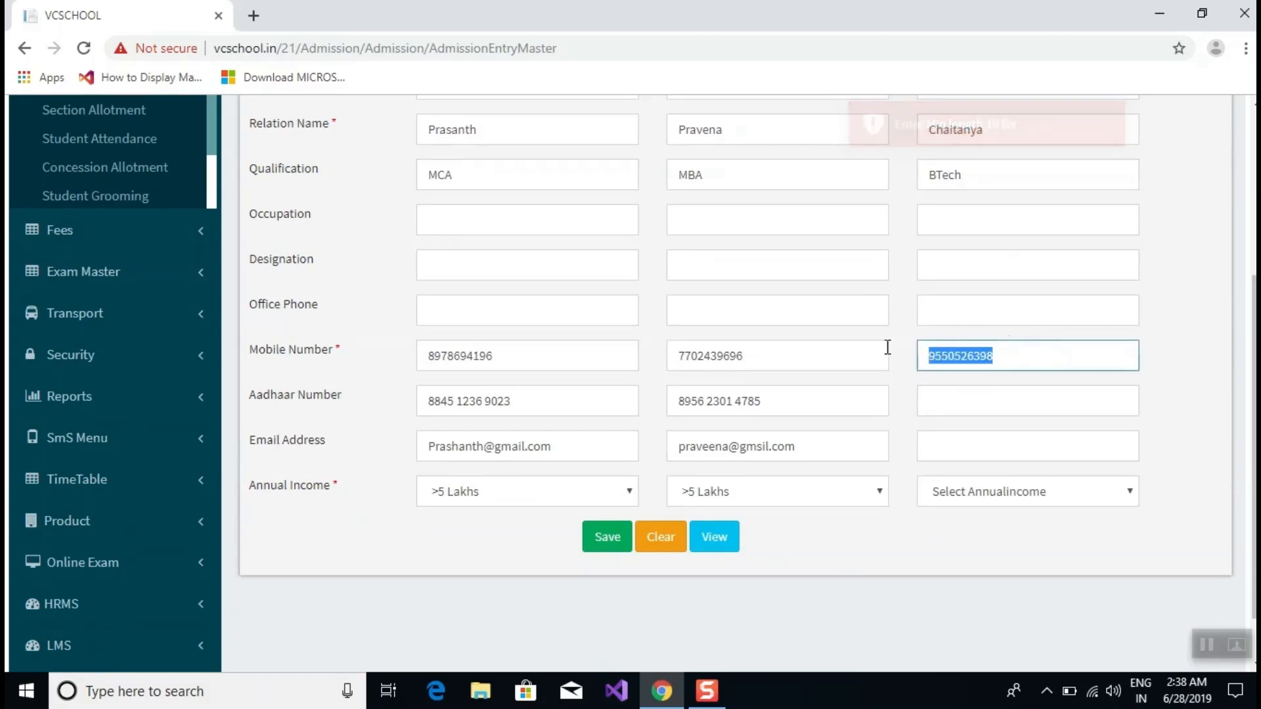
{"action": "left_click", "coordinate": [960, 398]}
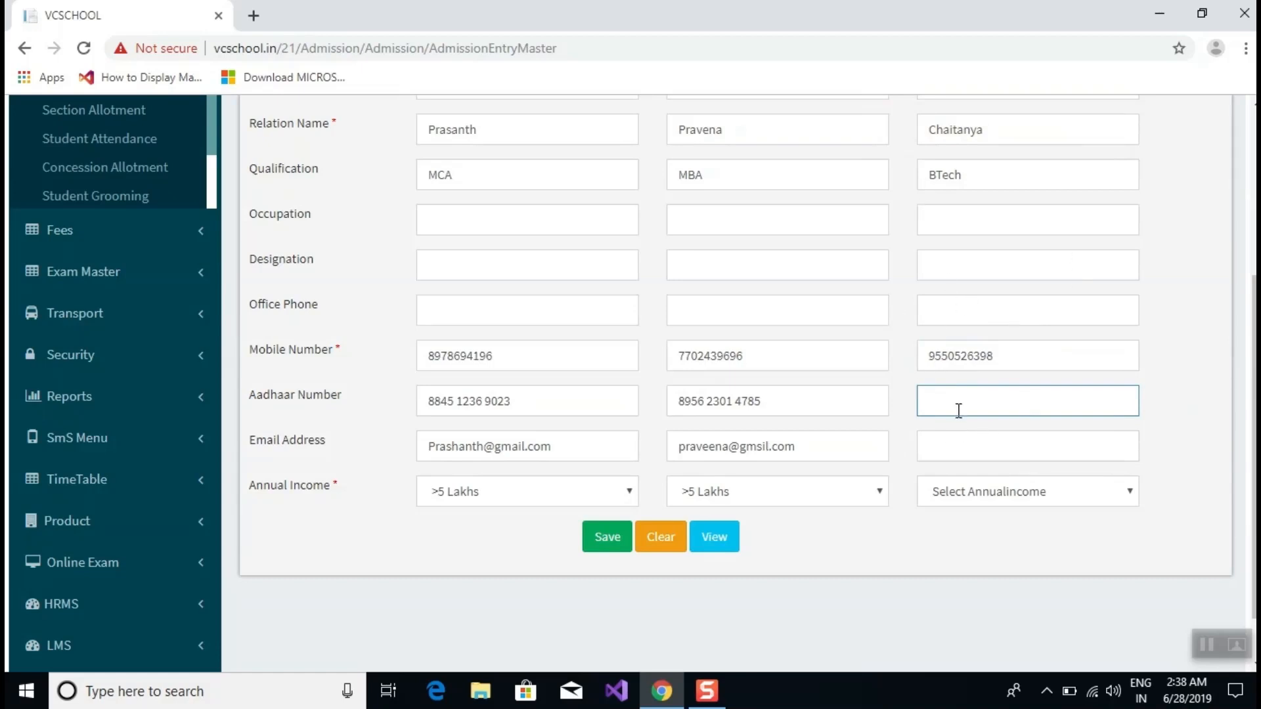
Set the guardian's income to >5 Lakhs, complete his e-mail, and save.
{"action": "left_click", "coordinate": [966, 442]}
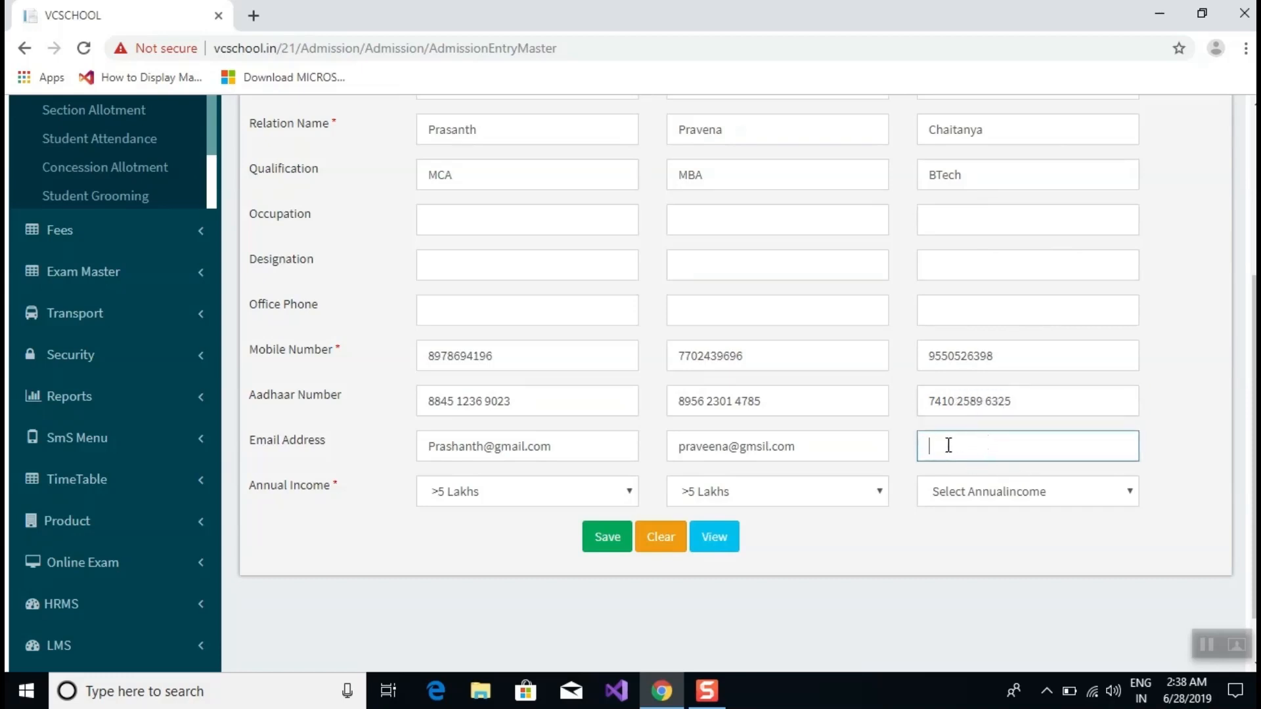
{"action": "left_click", "coordinate": [968, 498]}
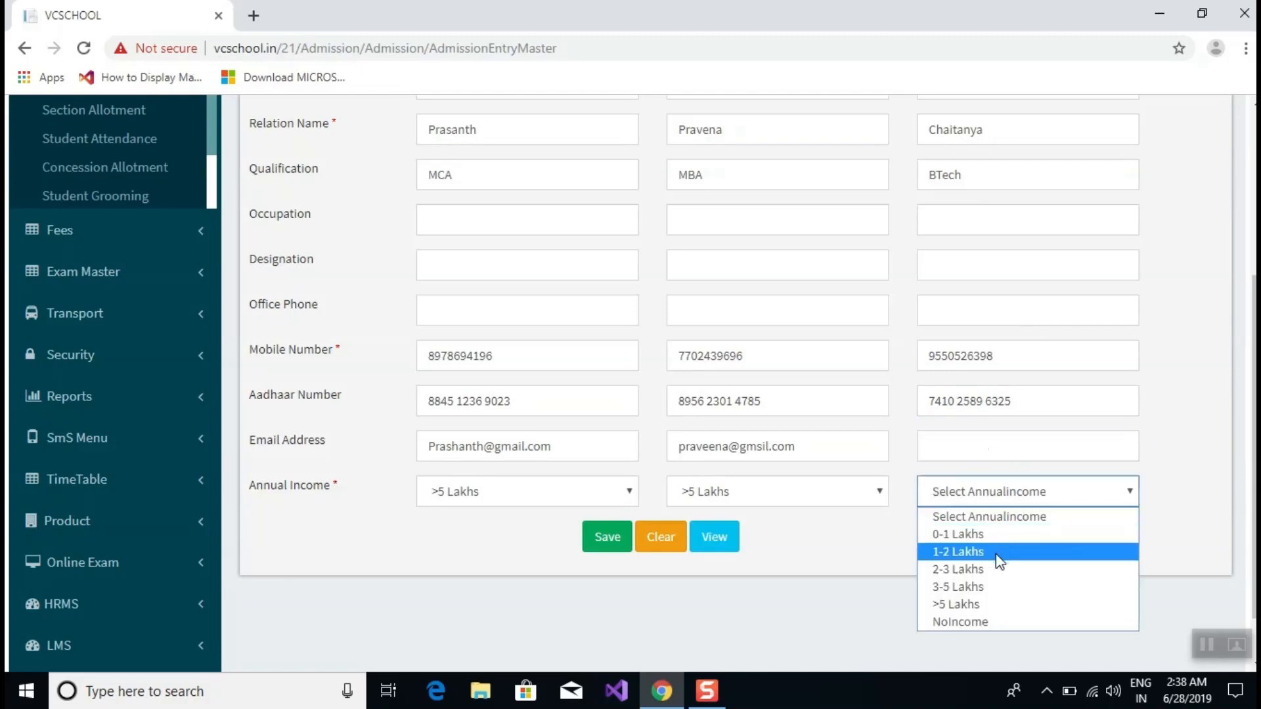
{"action": "left_click", "coordinate": [999, 603]}
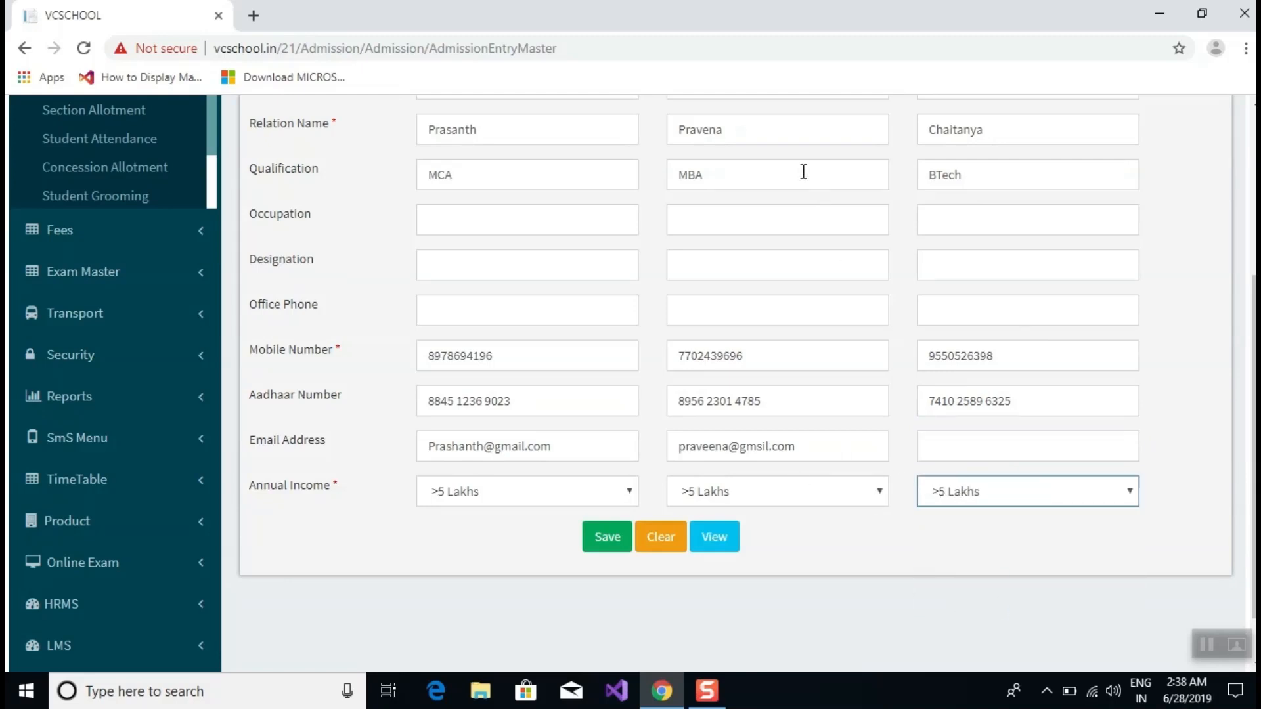
{"action": "scroll", "coordinate": [808, 184], "scroll_direction": "down", "scroll_amount": 1}
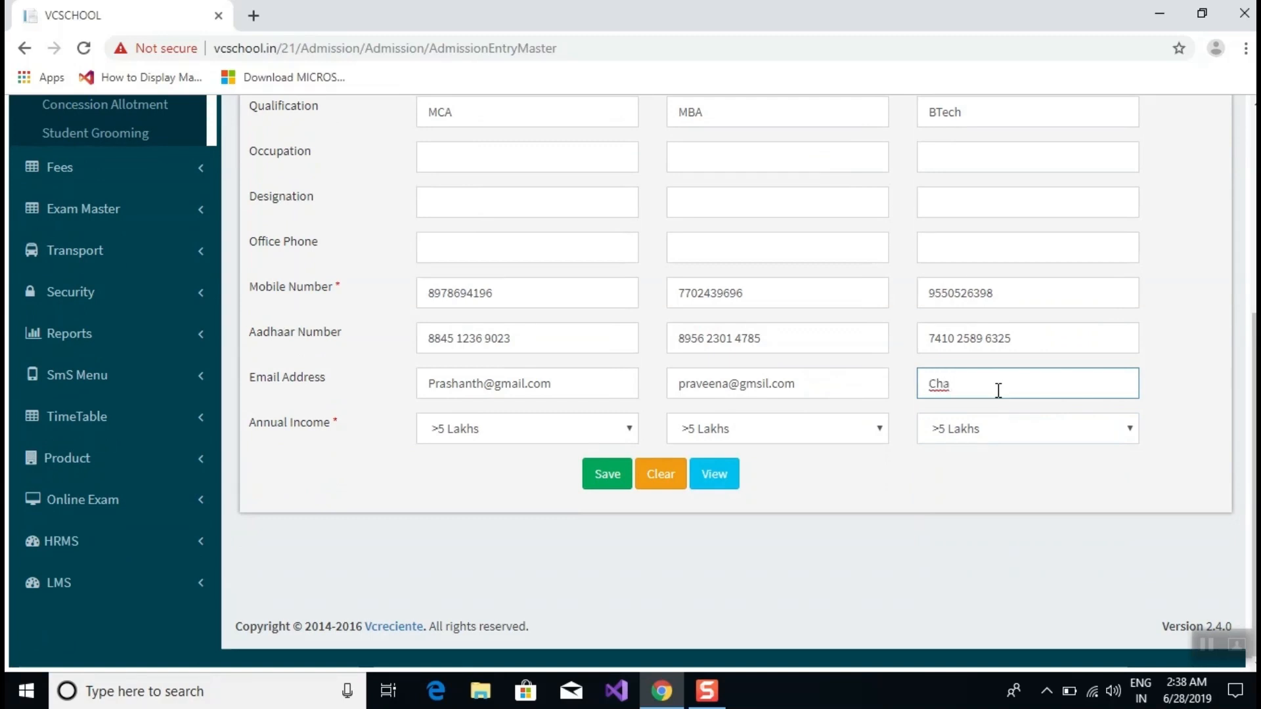
{"action": "left_click", "coordinate": [591, 479]}
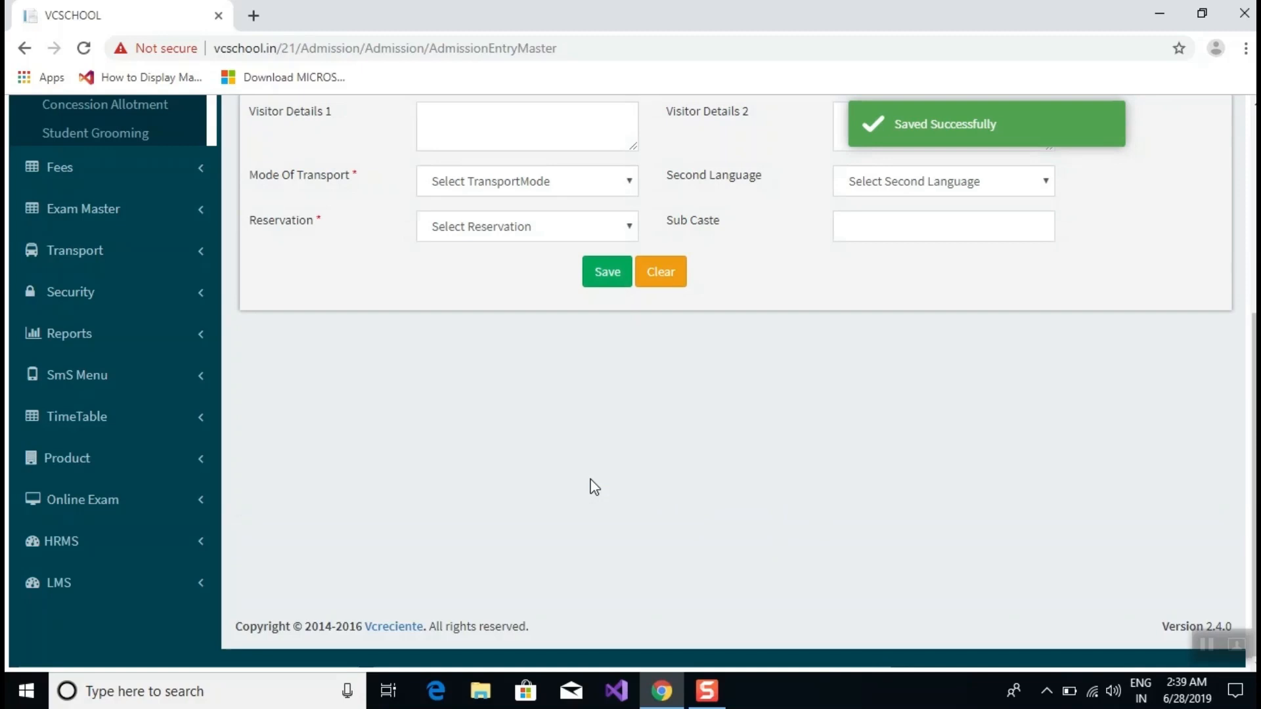
Check the Other Details Religion and Nationality dropdowns, finding them empty.
{"action": "scroll", "coordinate": [555, 346], "scroll_direction": "up", "scroll_amount": 5}
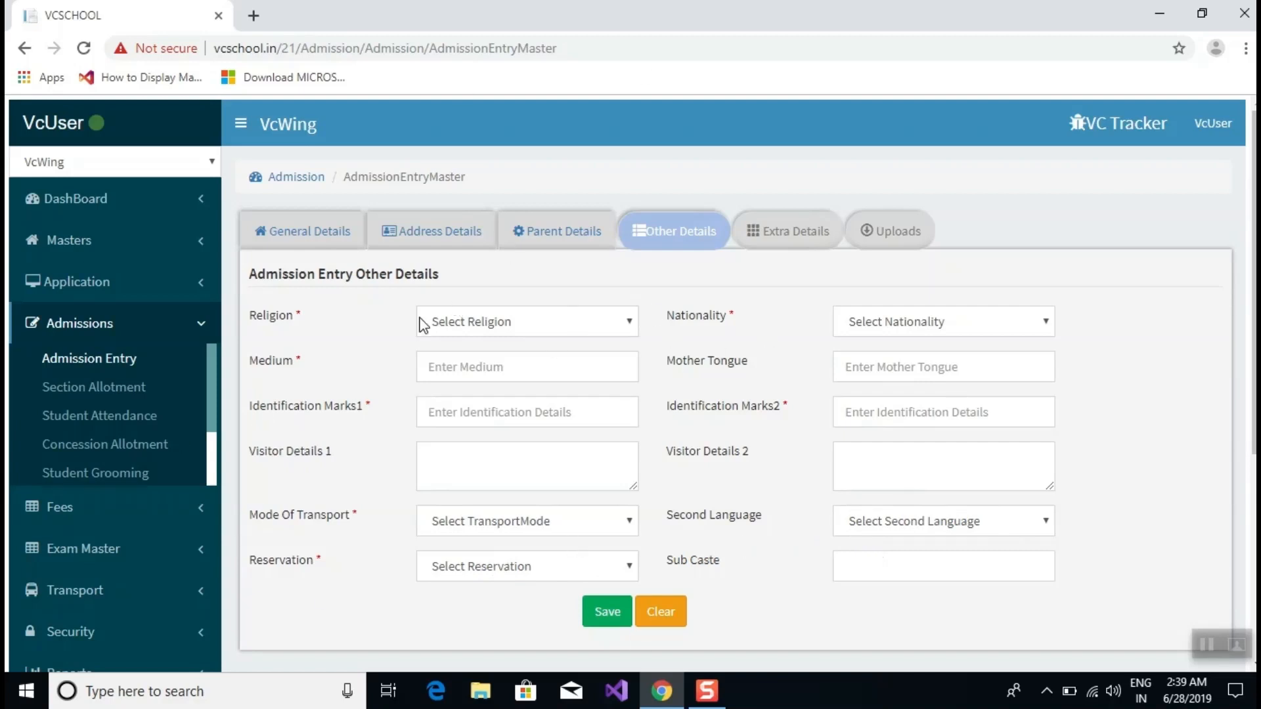
{"action": "left_click", "coordinate": [522, 326]}
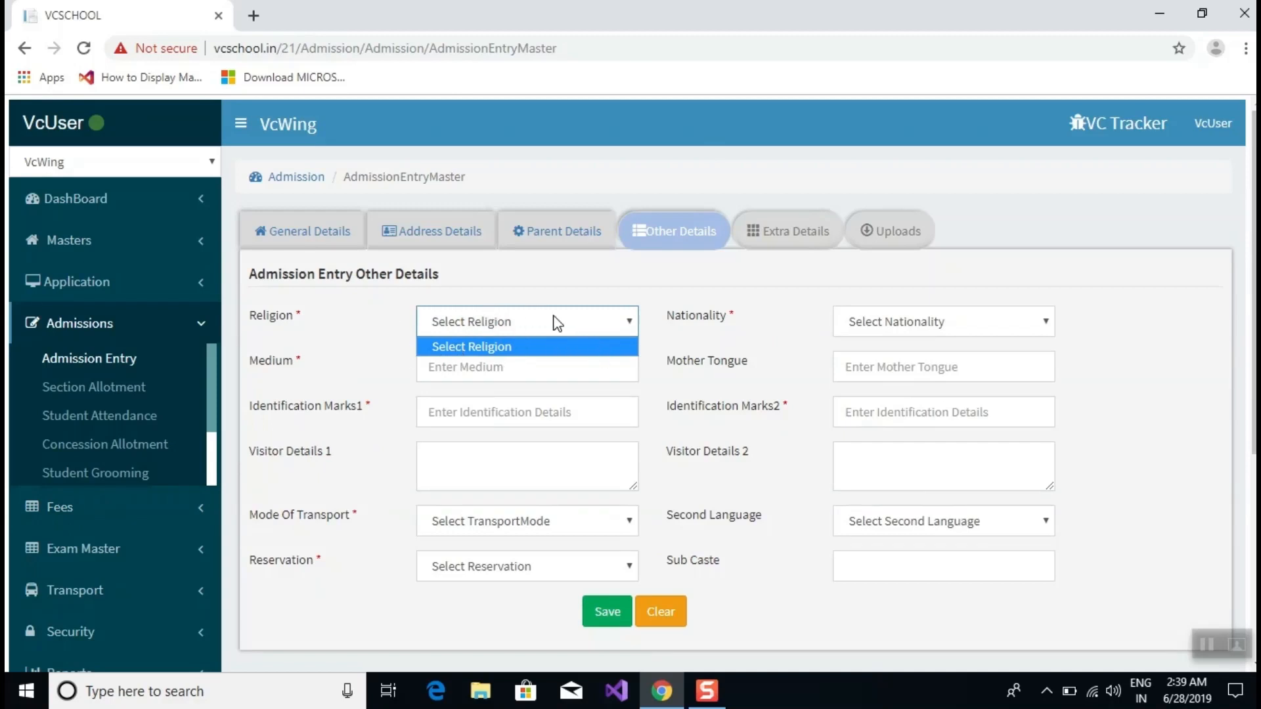
{"action": "left_click", "coordinate": [973, 327]}
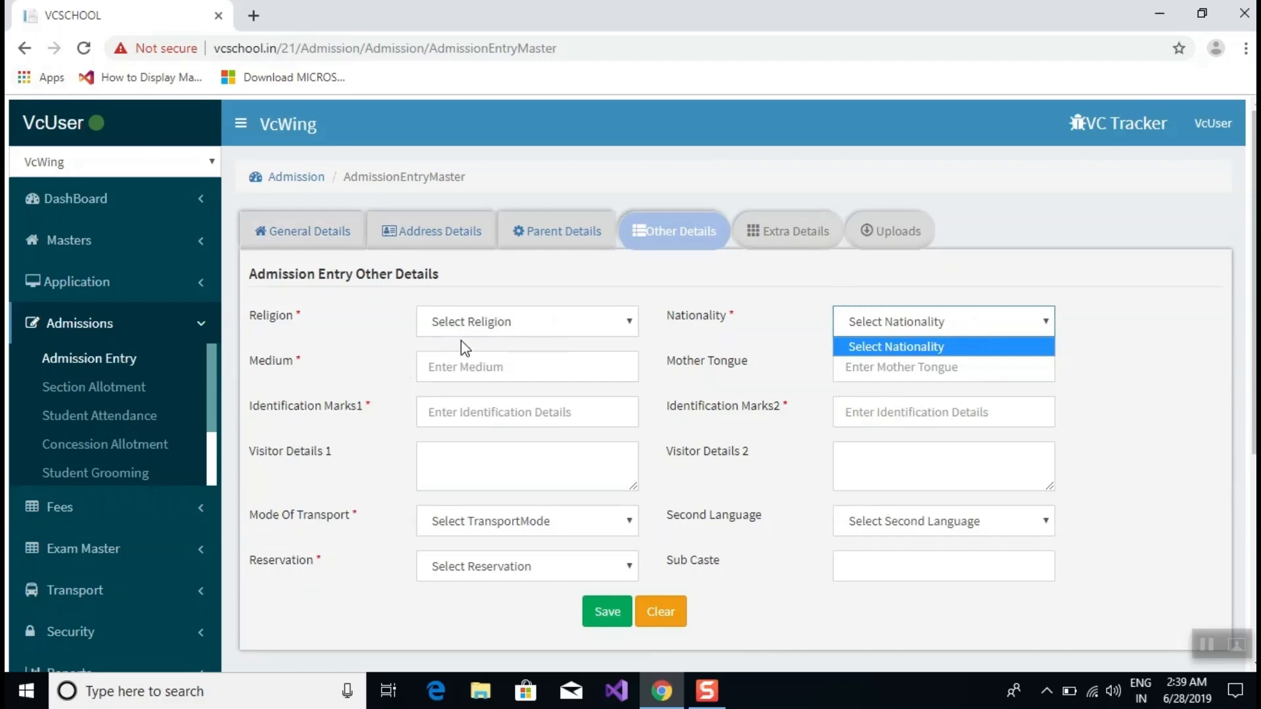
Open a duplicate admission tab and go to Masters > Religion master.
{"action": "right_click", "coordinate": [105, 17]}
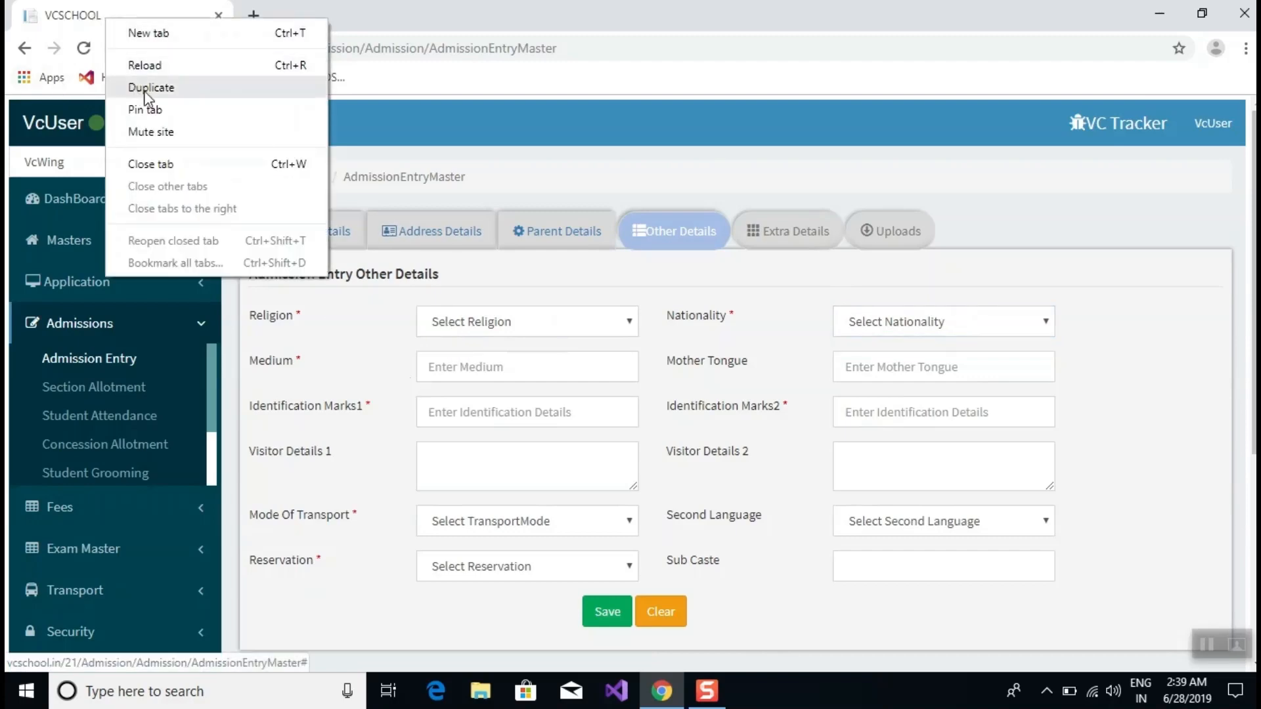
{"action": "left_click", "coordinate": [146, 89]}
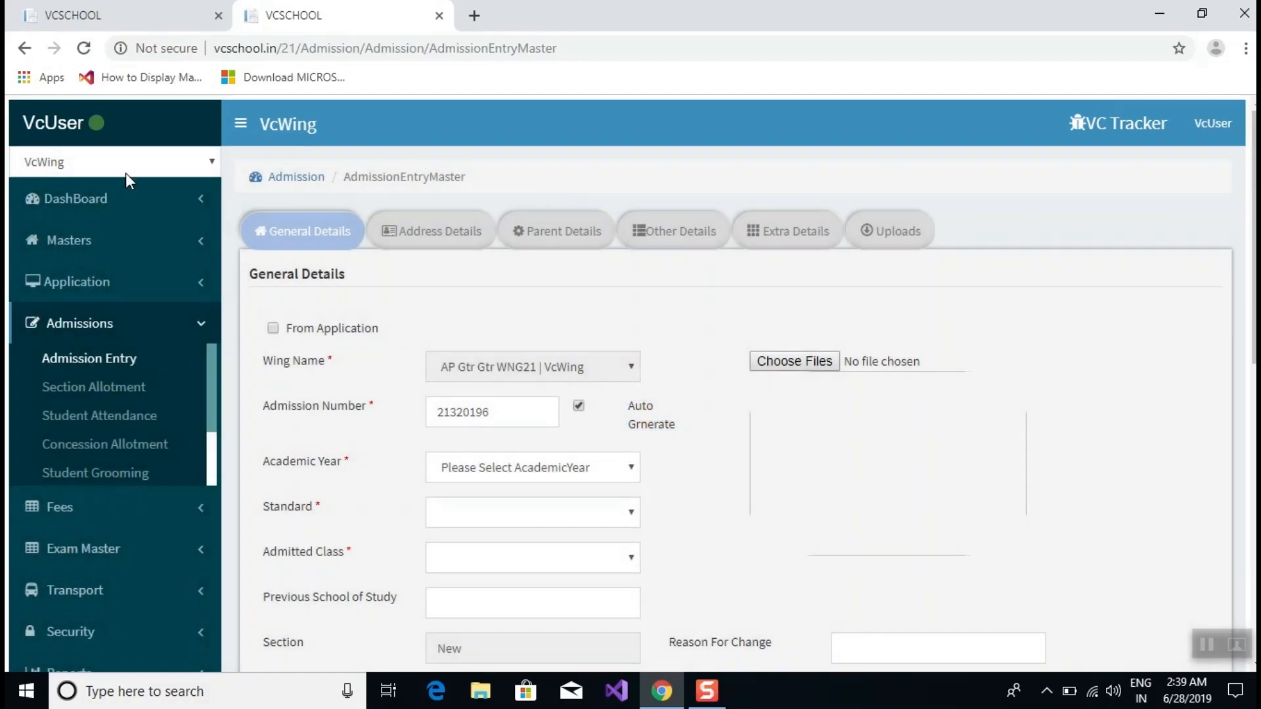
{"action": "scroll", "coordinate": [118, 315], "scroll_direction": "down", "scroll_amount": 4}
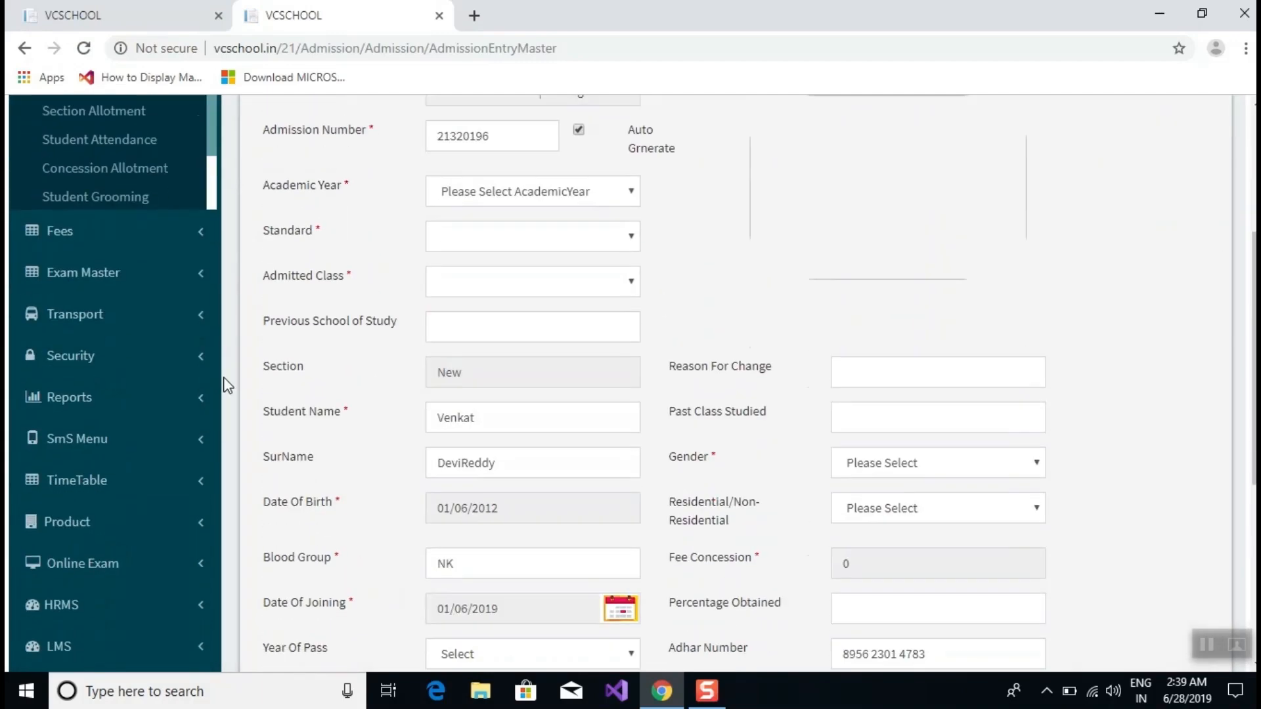
{"action": "scroll", "coordinate": [85, 283], "scroll_direction": "up", "scroll_amount": 4}
{"action": "left_click", "coordinate": [69, 241]}
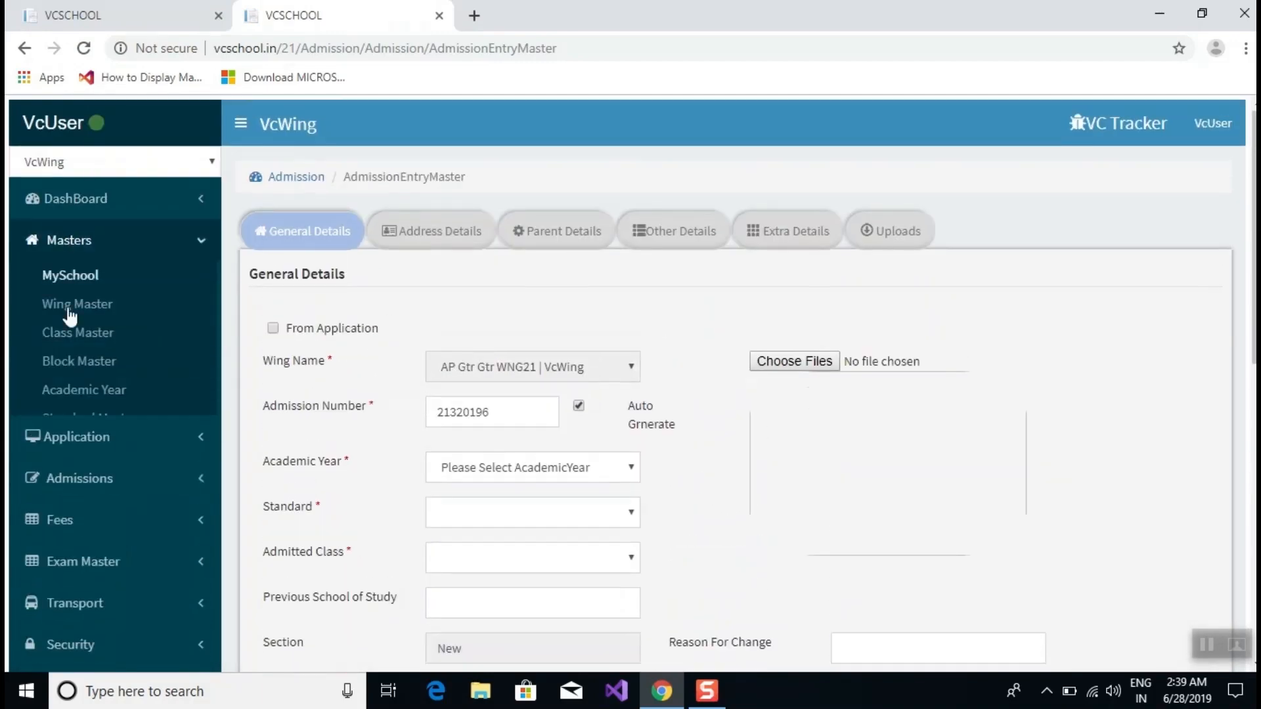
{"action": "scroll", "coordinate": [146, 309], "scroll_direction": "down", "scroll_amount": 3}
{"action": "scroll", "coordinate": [147, 308], "scroll_direction": "down", "scroll_amount": 2}
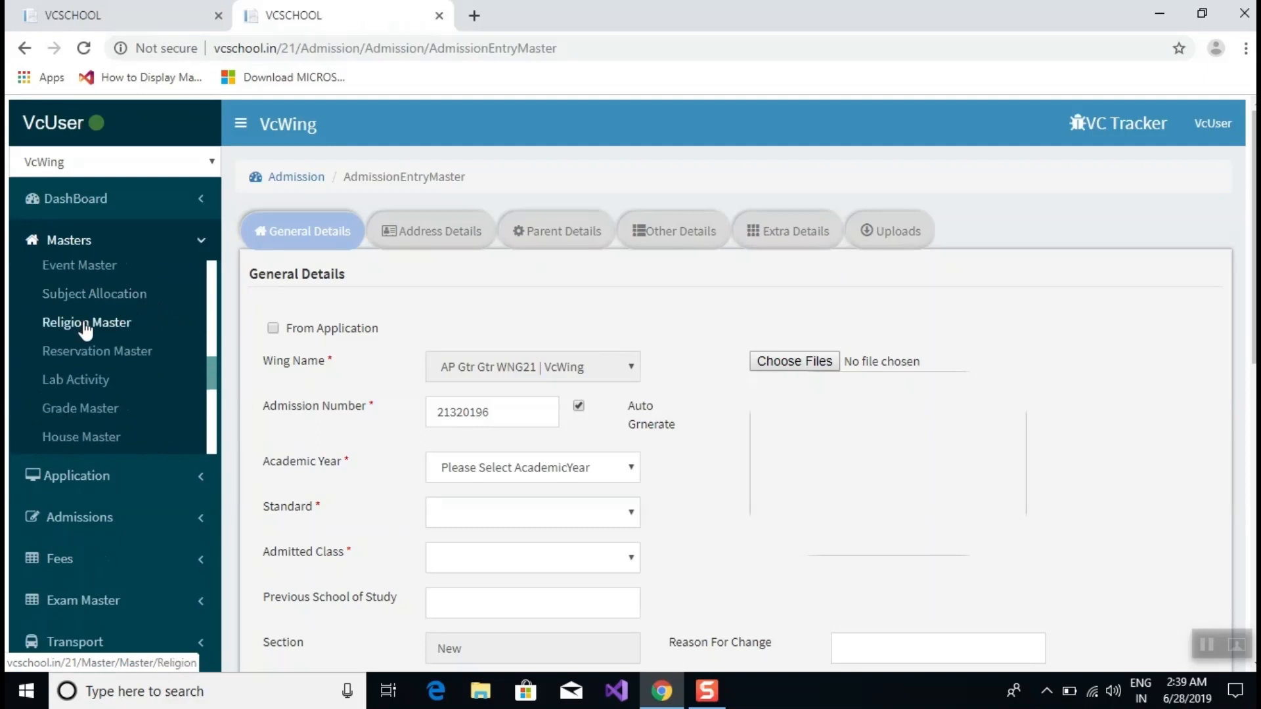
{"action": "left_click", "coordinate": [119, 326]}
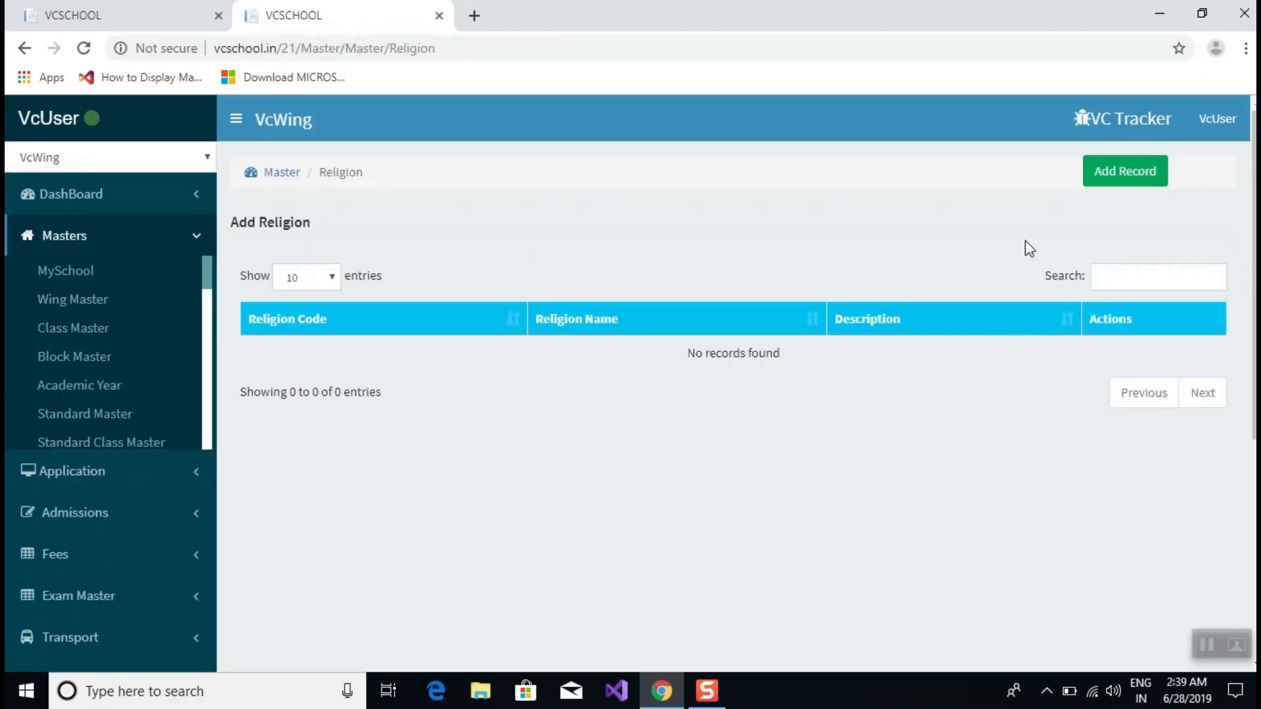
Add and save Hindu as a new religion record.
{"action": "left_click", "coordinate": [1120, 172]}
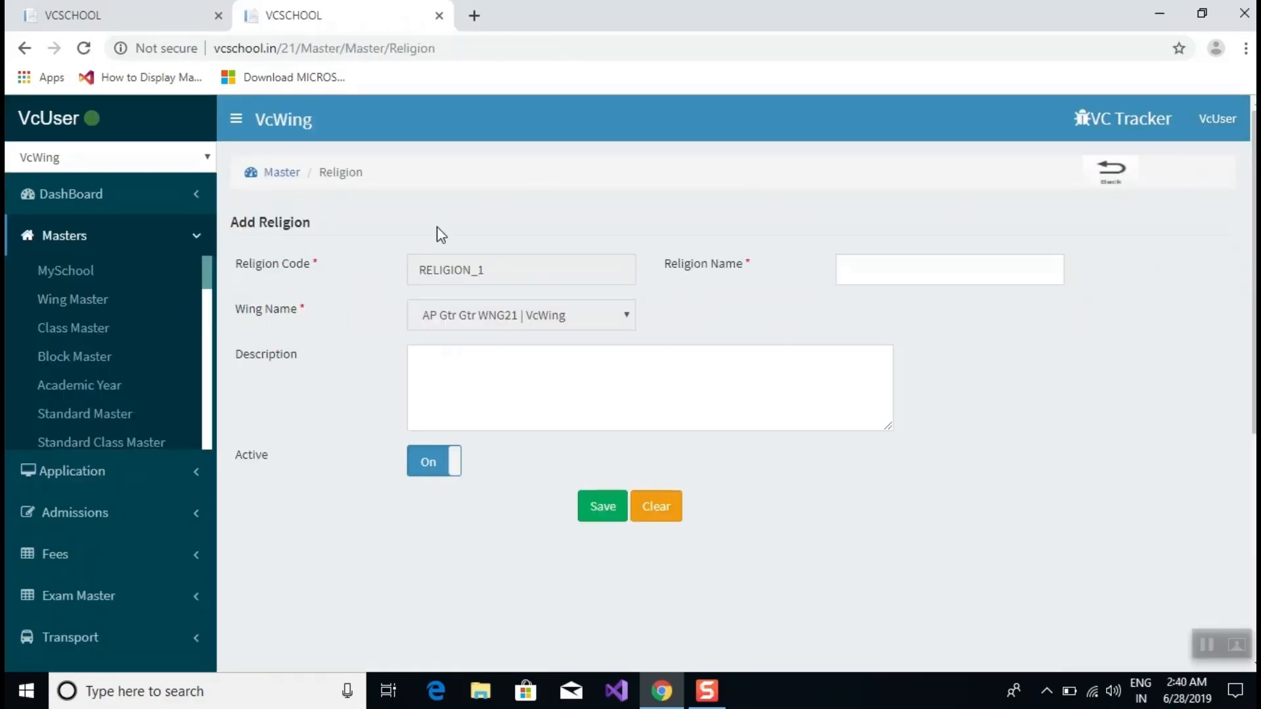
{"action": "left_click", "coordinate": [874, 278]}
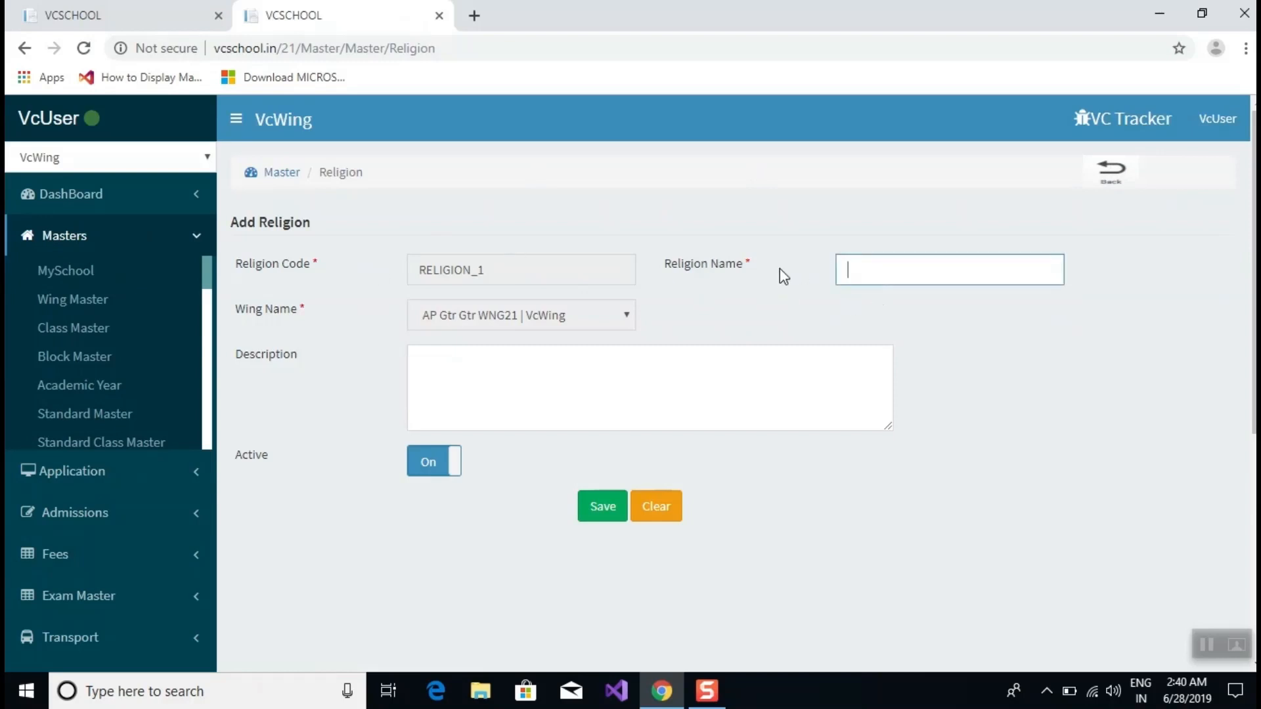
{"action": "type", "text": "s"}
{"action": "key", "text": "BackSpace"}
{"action": "type", "text": "Hindu"}
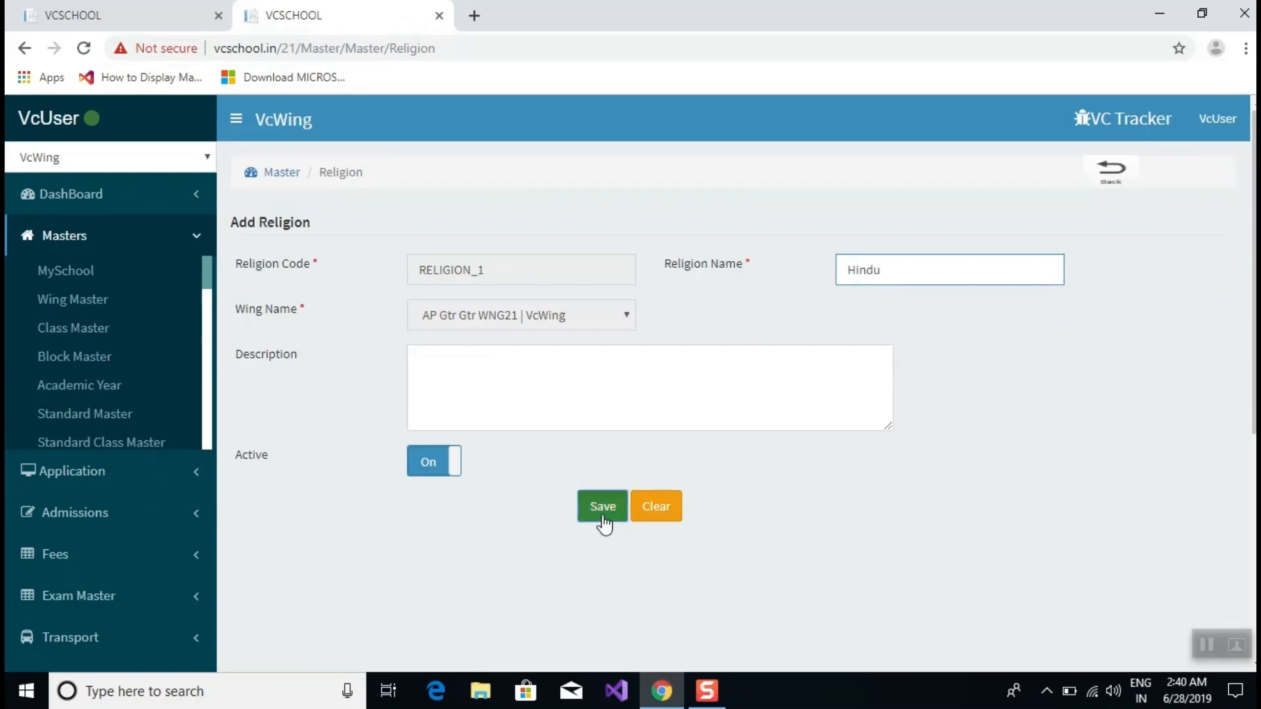
{"action": "left_click", "coordinate": [603, 524]}
Add and save Muslim as a second religion record.
{"action": "left_click", "coordinate": [1114, 187]}
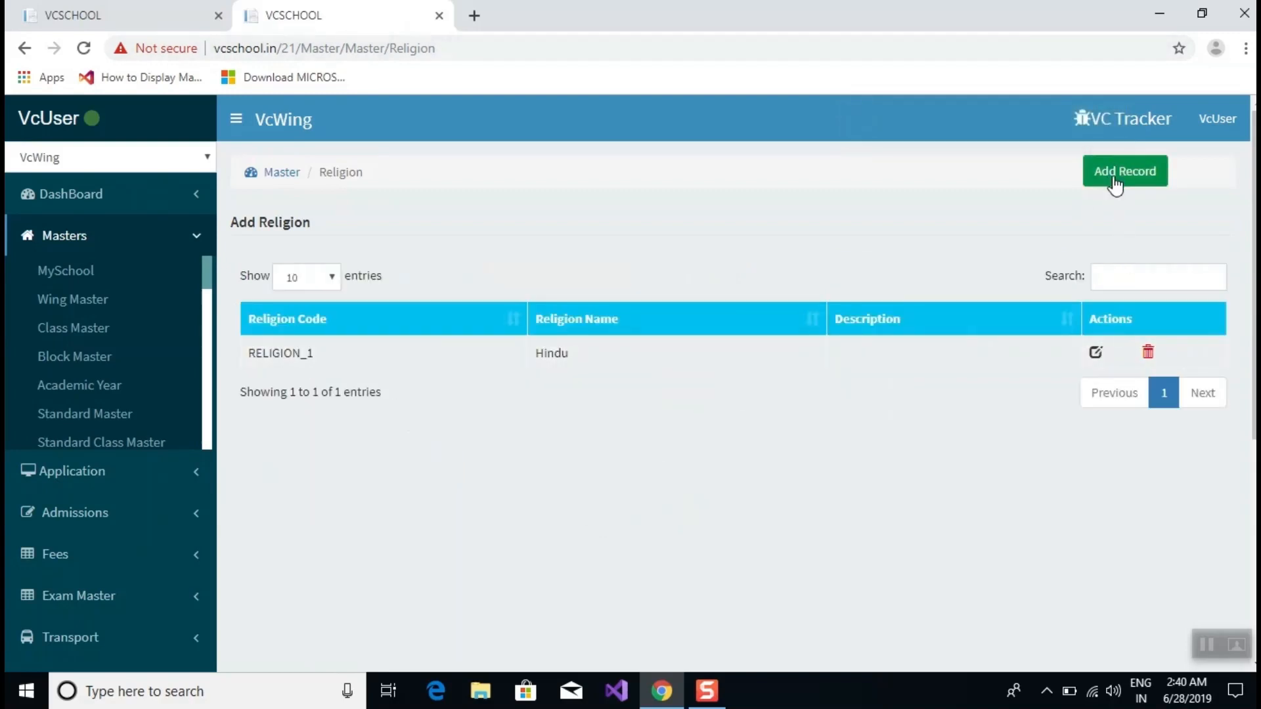
{"action": "left_click", "coordinate": [1114, 185]}
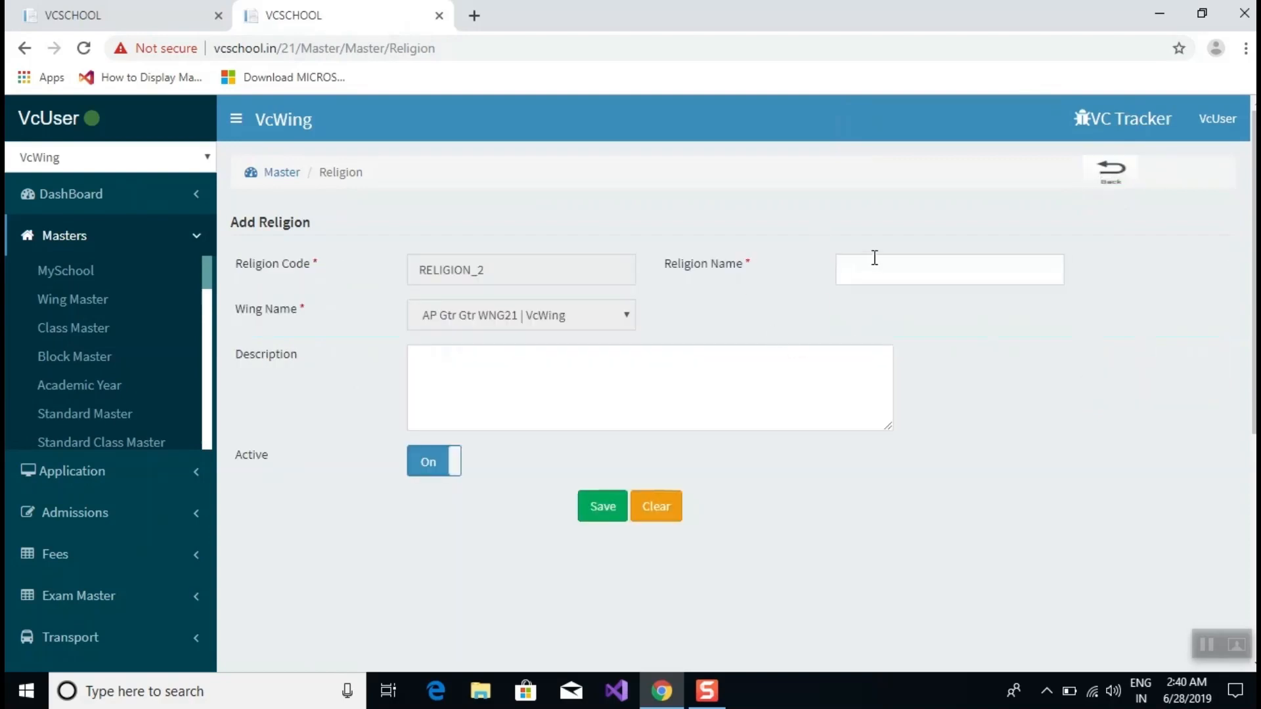
{"action": "left_click", "coordinate": [875, 258]}
{"action": "type", "text": "Mu"}
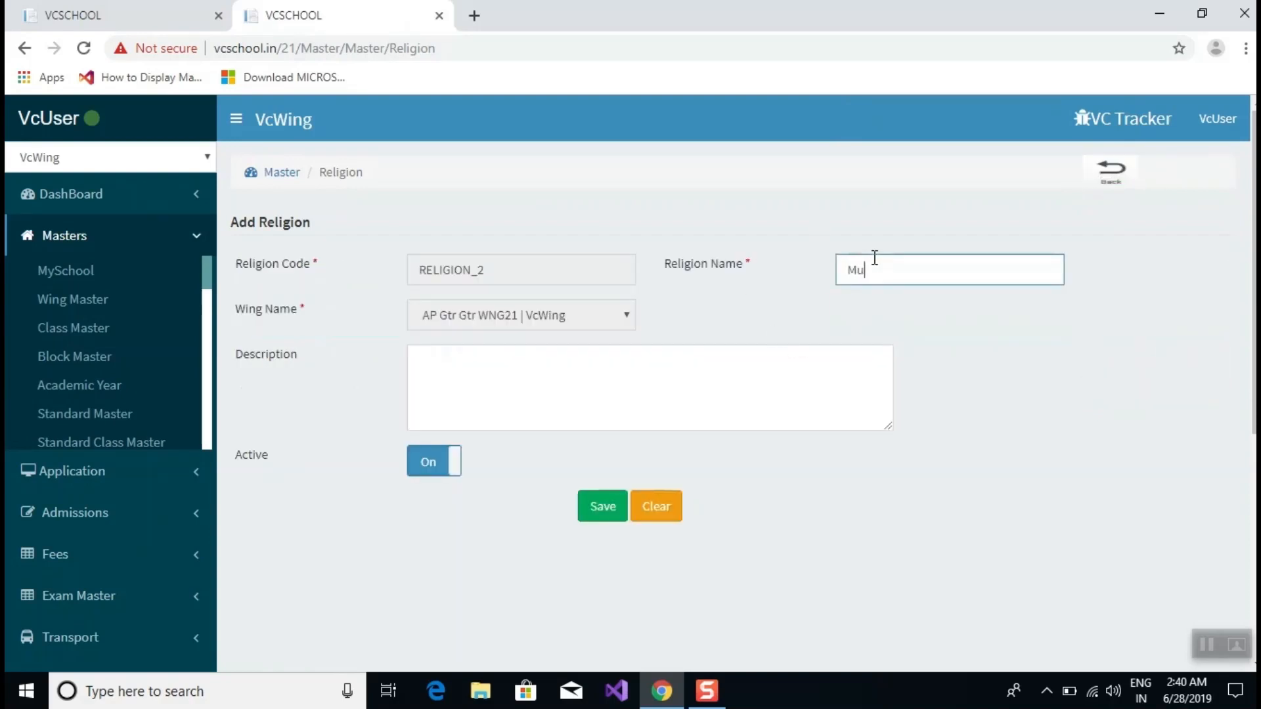
{"action": "type", "text": "slim"}
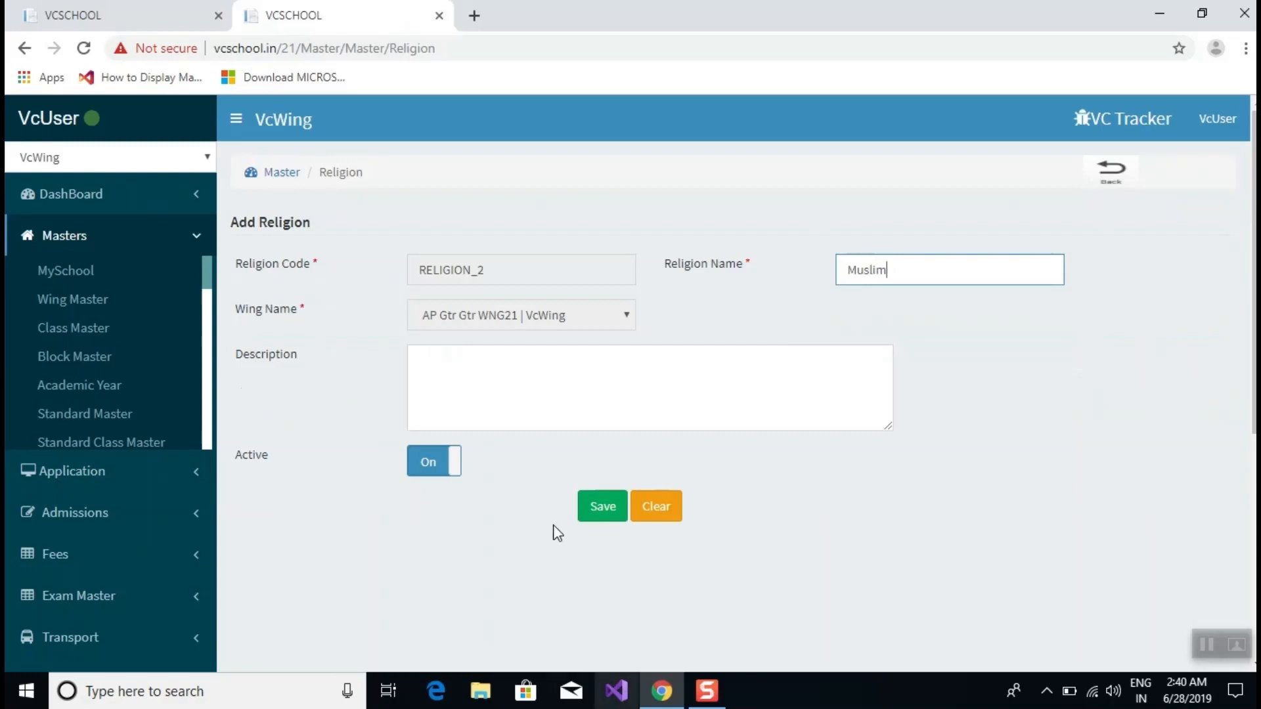
{"action": "left_click", "coordinate": [590, 500]}
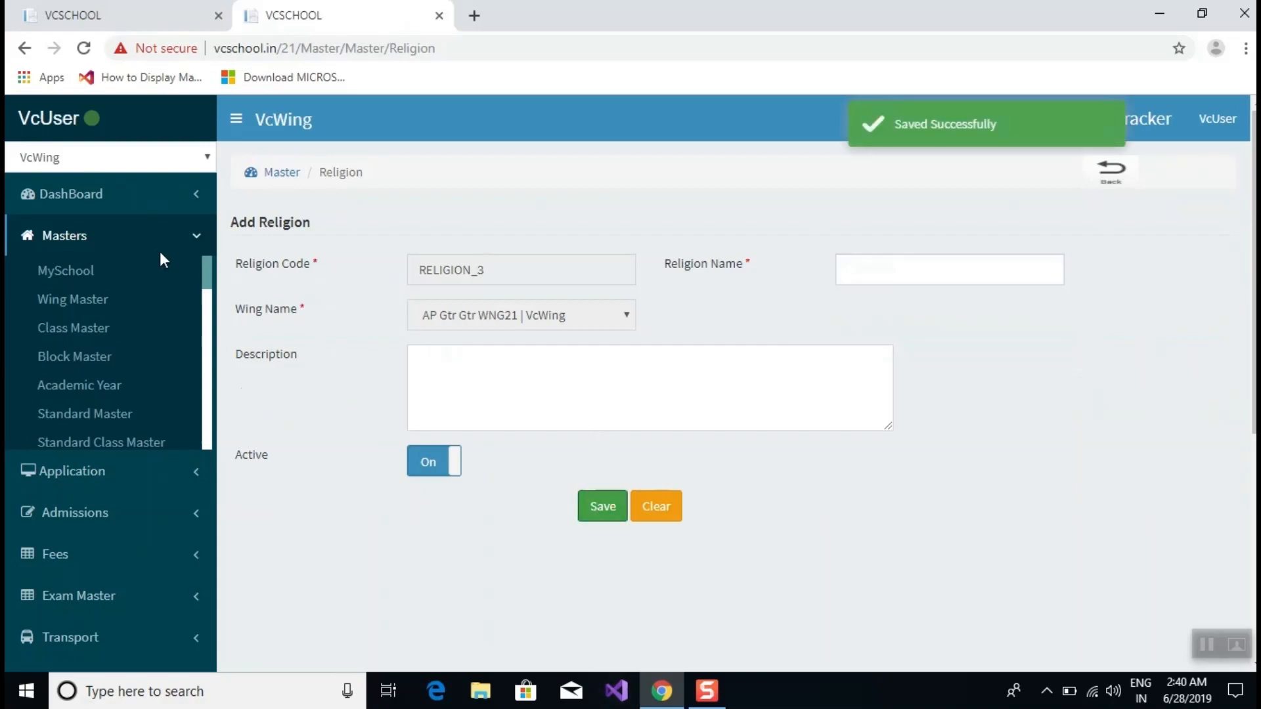
{"action": "scroll", "coordinate": [117, 321], "scroll_direction": "down", "scroll_amount": 7}
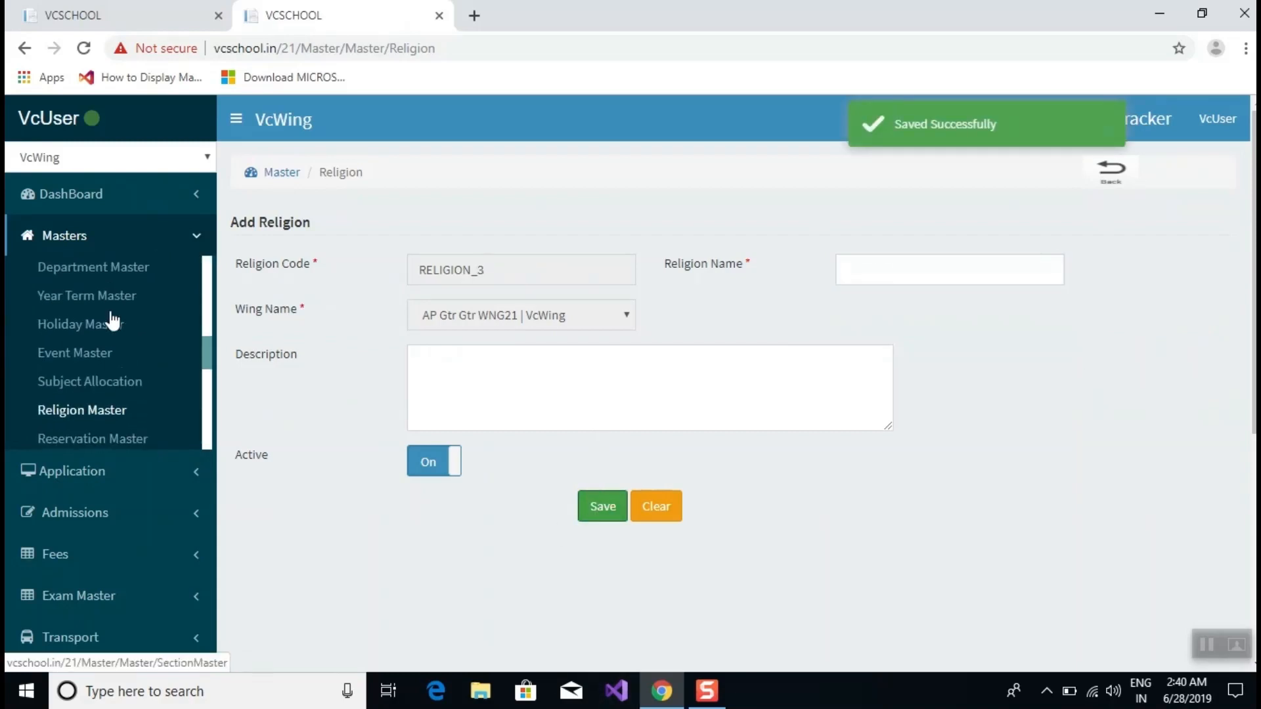
{"action": "scroll", "coordinate": [117, 315], "scroll_direction": "down", "scroll_amount": 3}
In Reservation Master, save Oc, Bc and SC records, then return to the list.
{"action": "left_click", "coordinate": [110, 346]}
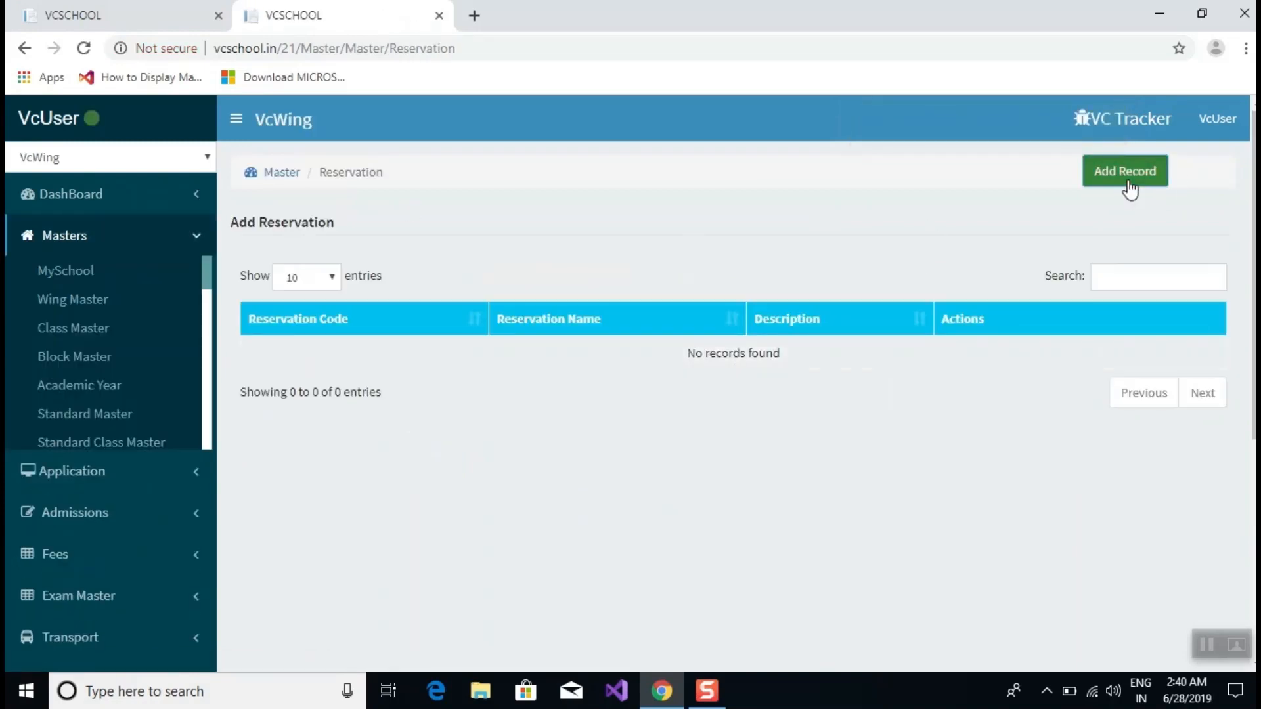
{"action": "left_click", "coordinate": [1128, 174]}
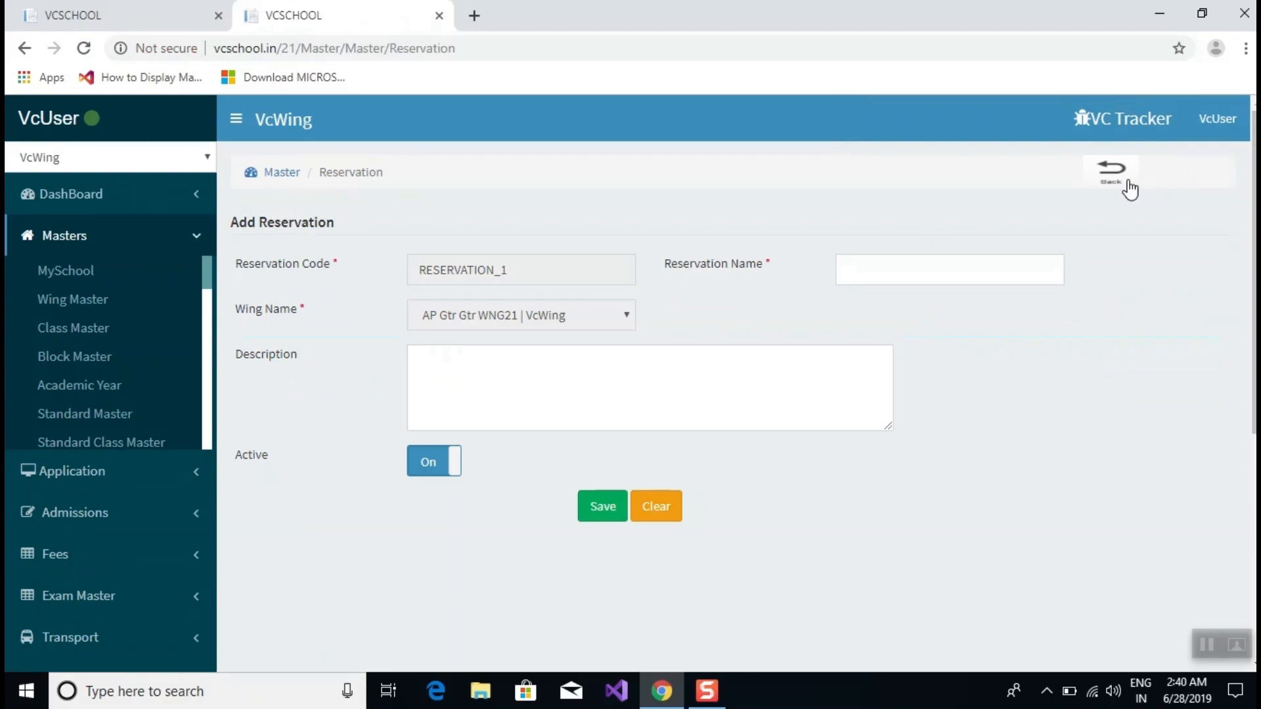
{"action": "left_click", "coordinate": [877, 262]}
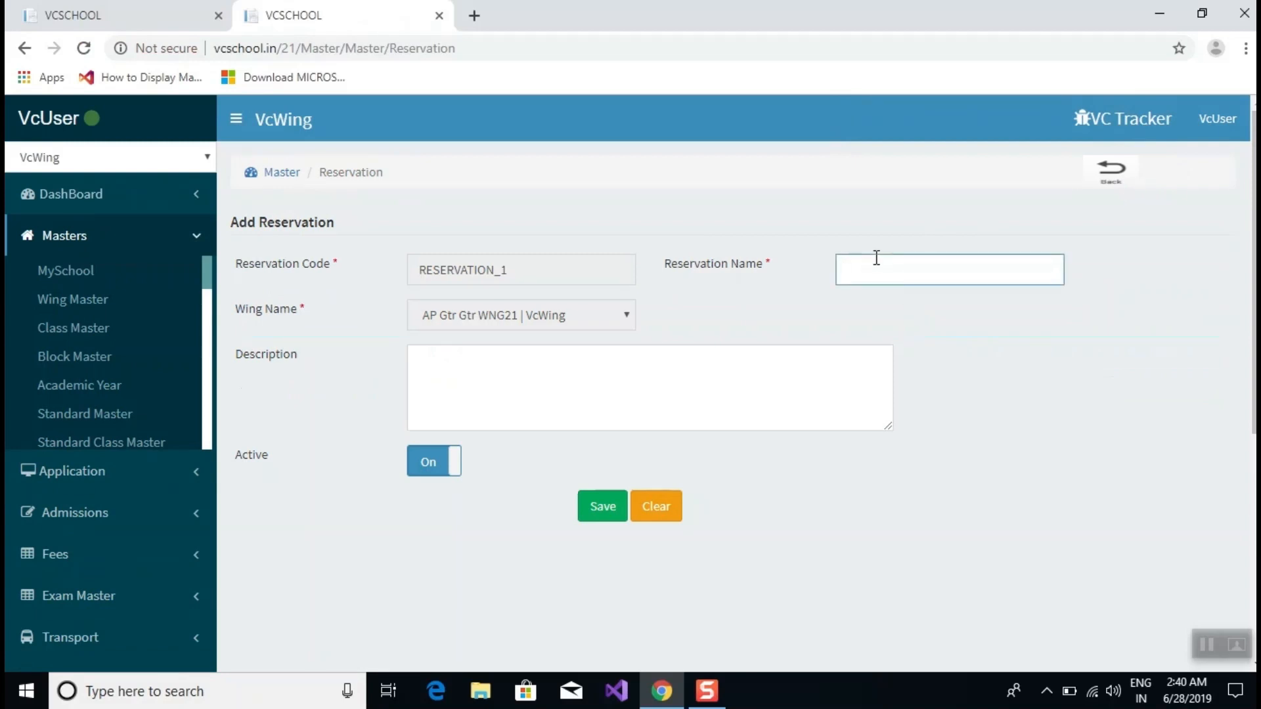
{"action": "type", "text": "Oc"}
{"action": "left_click", "coordinate": [696, 296]}
{"action": "left_click", "coordinate": [619, 503]}
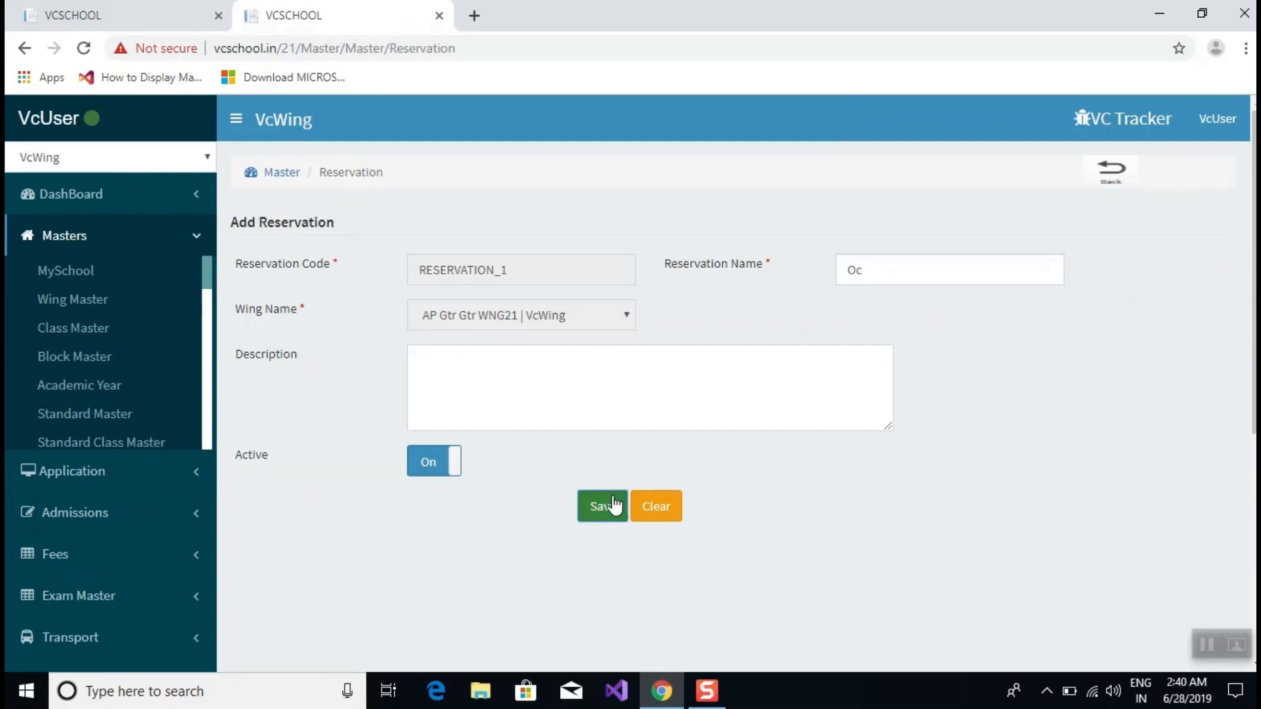
{"action": "left_click", "coordinate": [871, 263]}
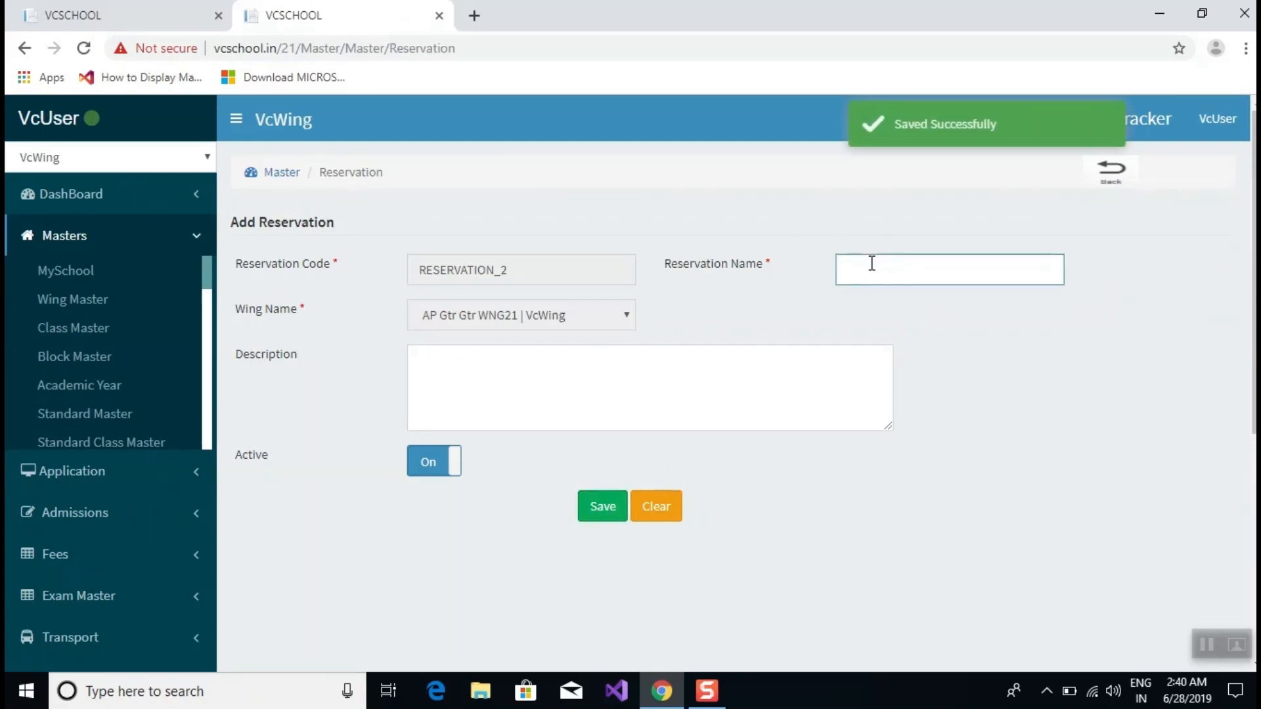
{"action": "left_click", "coordinate": [615, 510]}
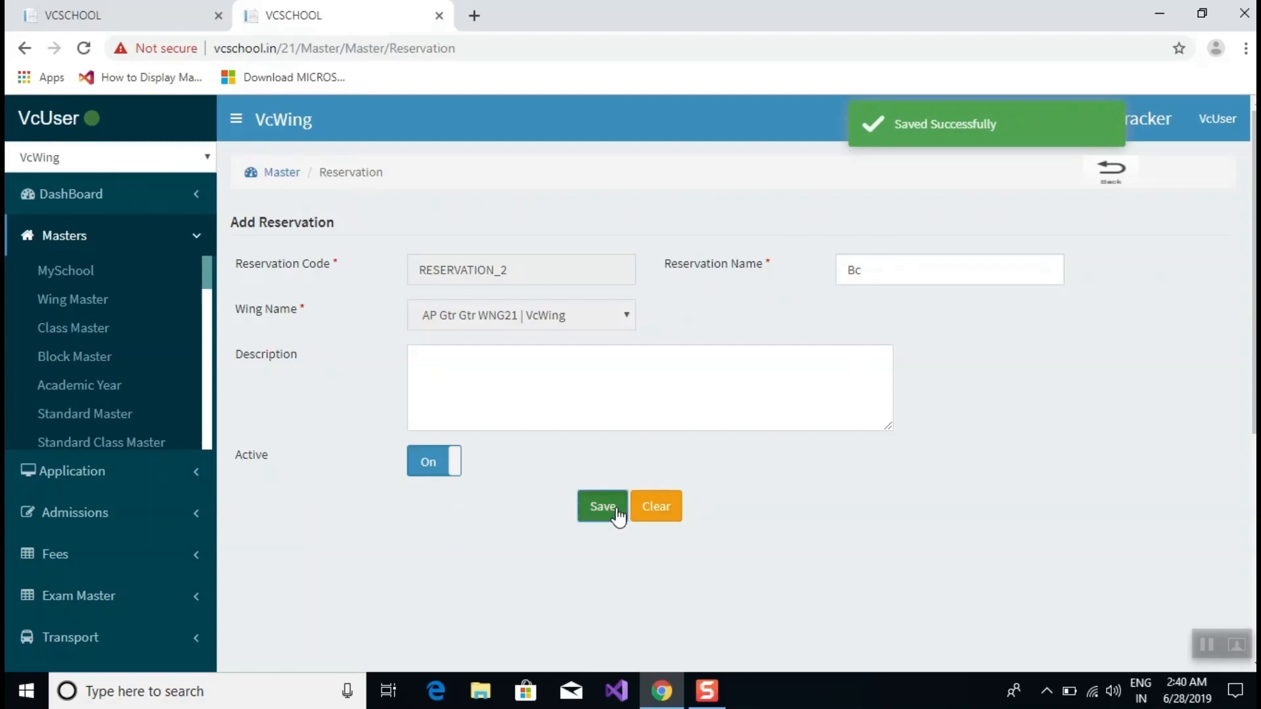
{"action": "left_click", "coordinate": [929, 266]}
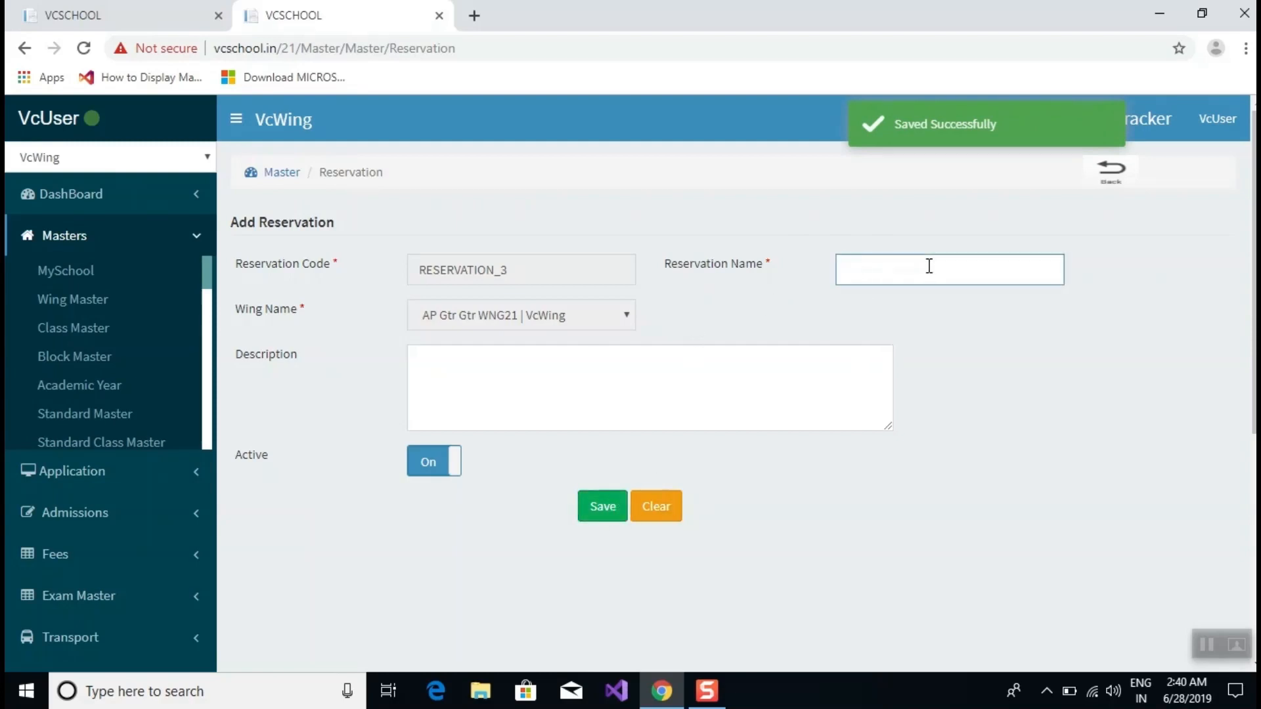
{"action": "type", "text": "SC"}
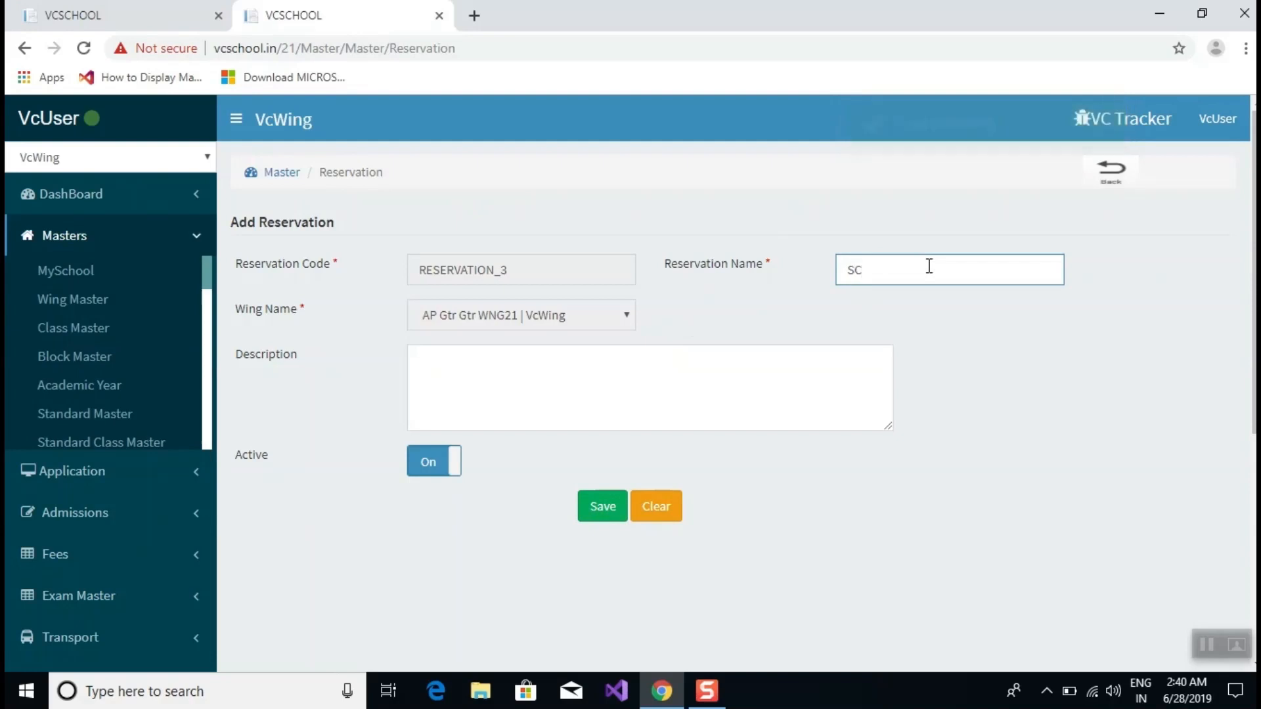
{"action": "left_click", "coordinate": [604, 517]}
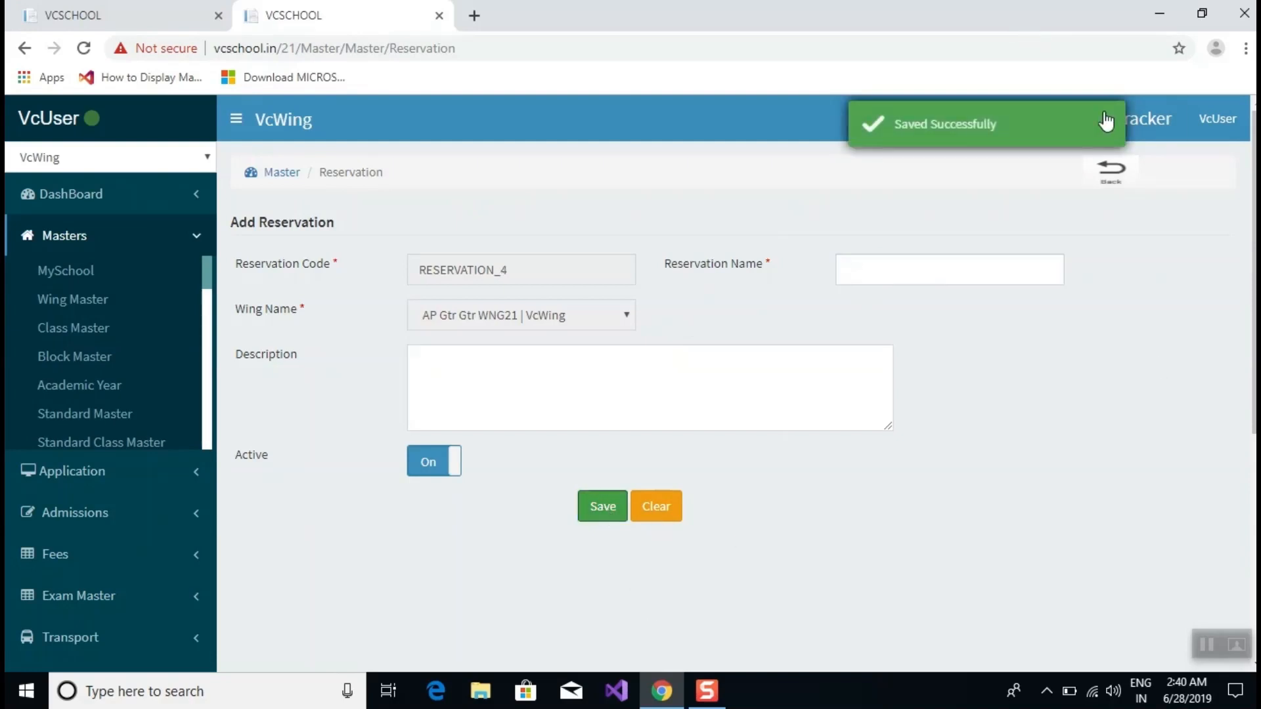
{"action": "left_click", "coordinate": [1109, 167]}
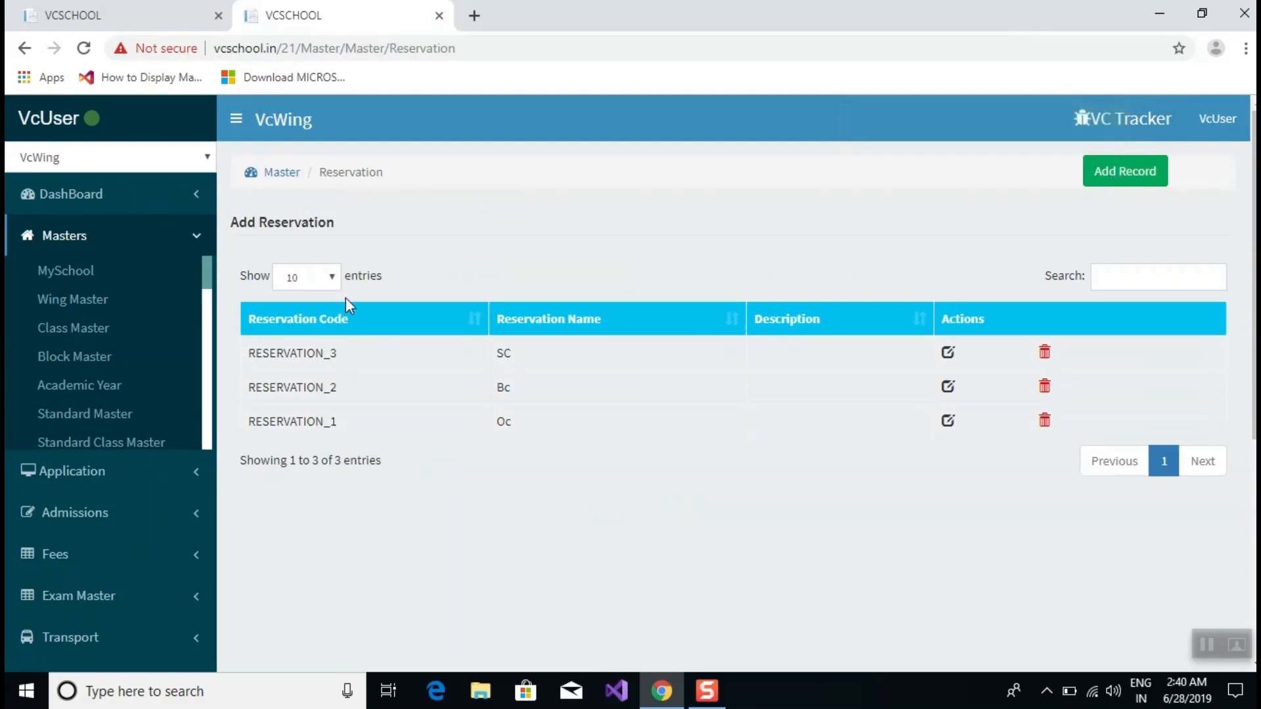
Open the Nationality master list from the Masters menu.
{"action": "scroll", "coordinate": [99, 328], "scroll_direction": "down", "scroll_amount": 5}
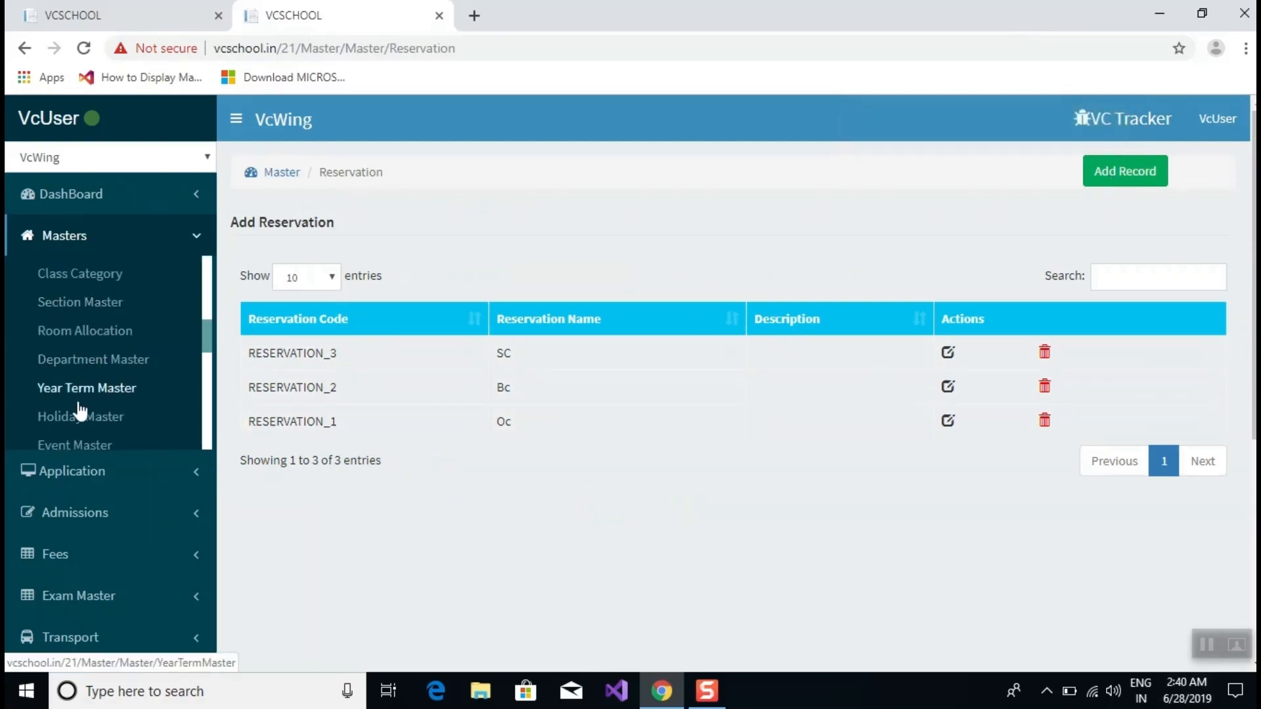
{"action": "scroll", "coordinate": [86, 371], "scroll_direction": "down", "scroll_amount": 3}
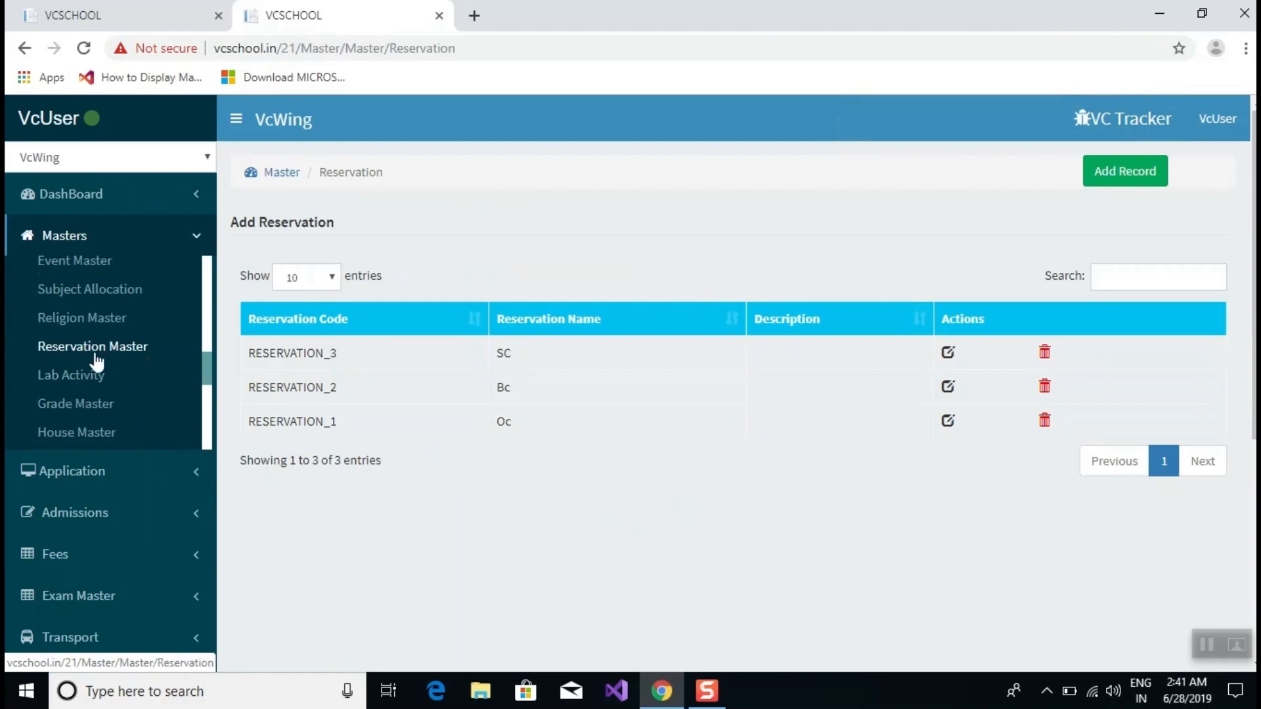
{"action": "scroll", "coordinate": [94, 360], "scroll_direction": "down", "scroll_amount": 3}
{"action": "scroll", "coordinate": [56, 338], "scroll_direction": "down", "scroll_amount": 3}
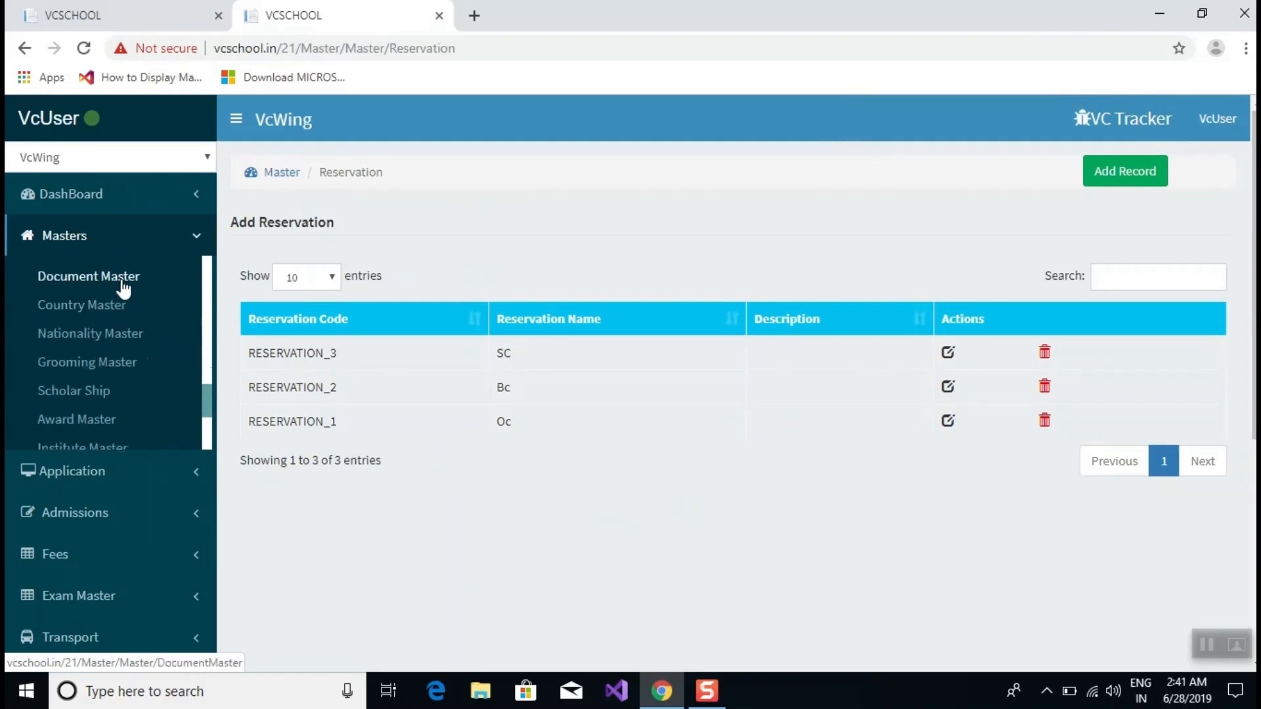
{"action": "left_click", "coordinate": [98, 337]}
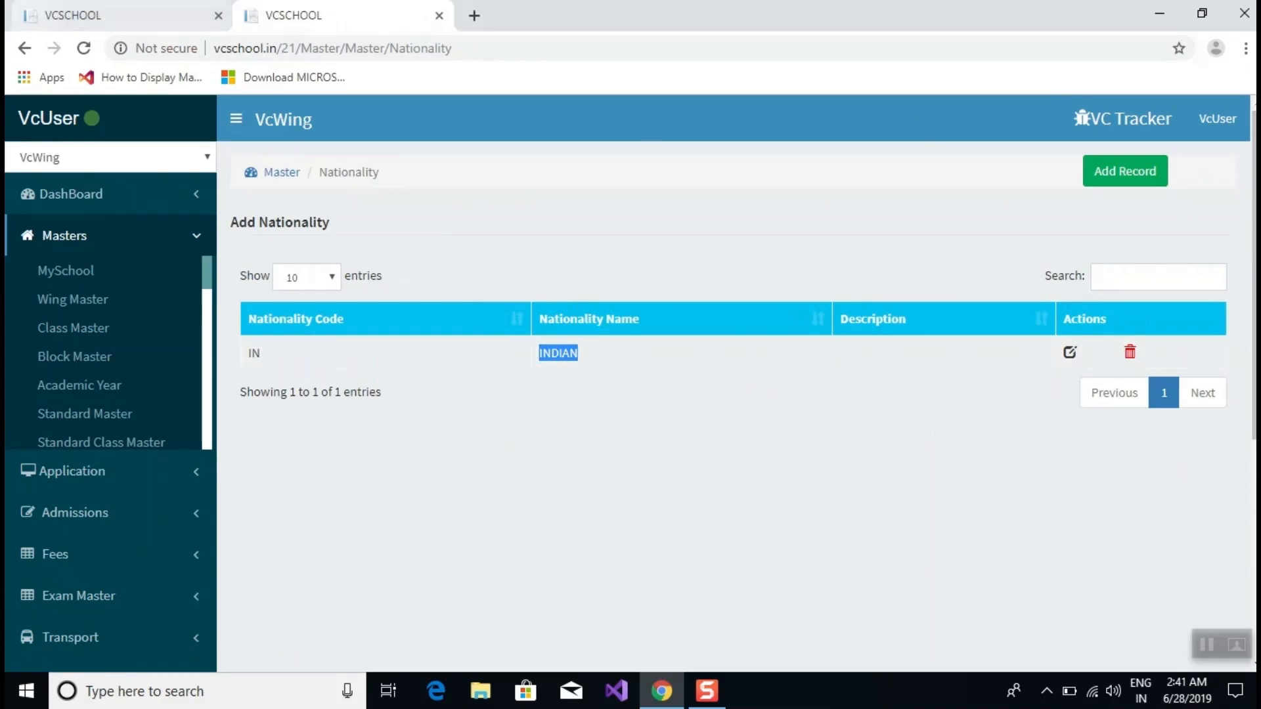
Recheck the admission form's Nationality choices and reload the Admission Entry page.
{"action": "left_click", "coordinate": [115, 20]}
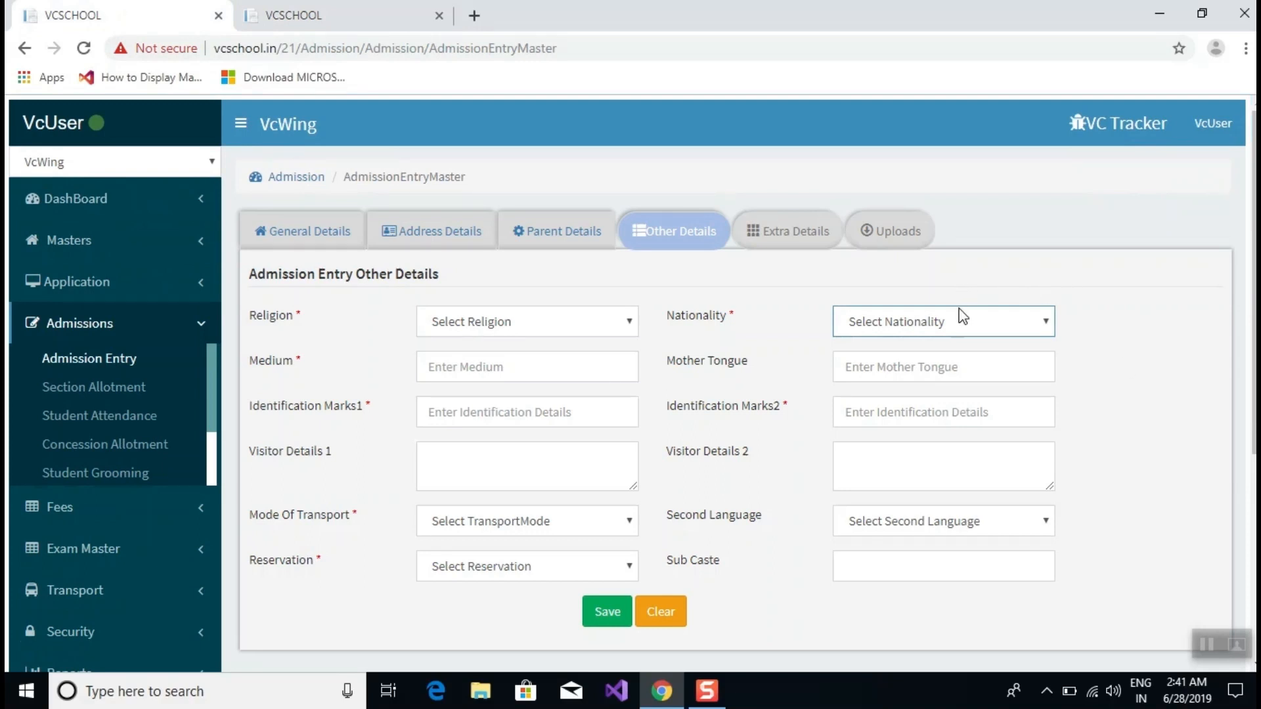
{"action": "left_click", "coordinate": [963, 318]}
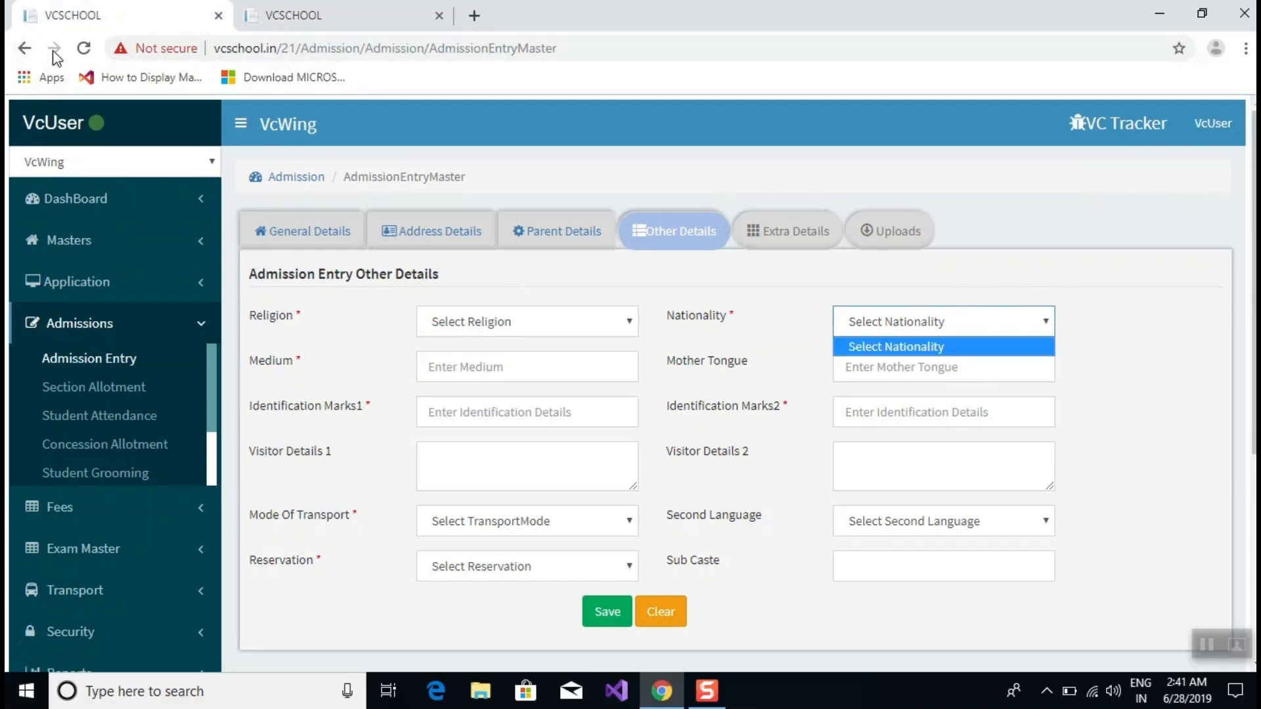
{"action": "left_click", "coordinate": [83, 48]}
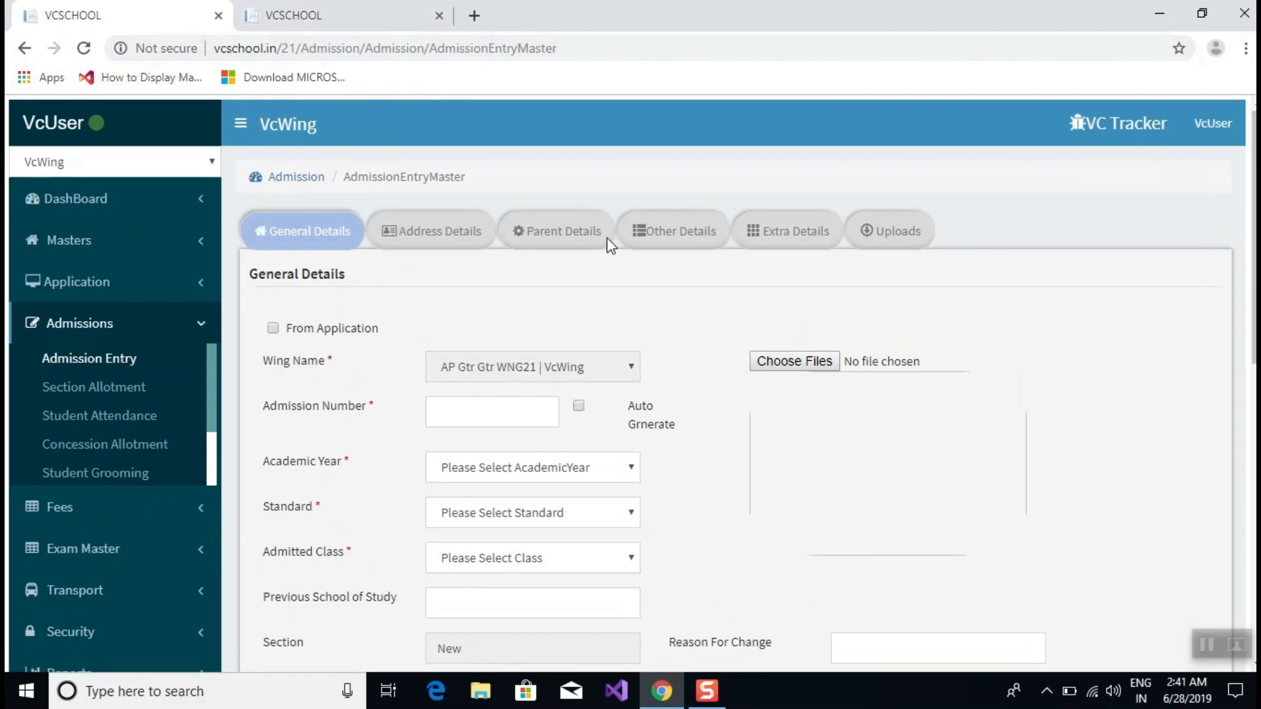
{"action": "scroll", "coordinate": [538, 414], "scroll_direction": "down", "scroll_amount": 15}
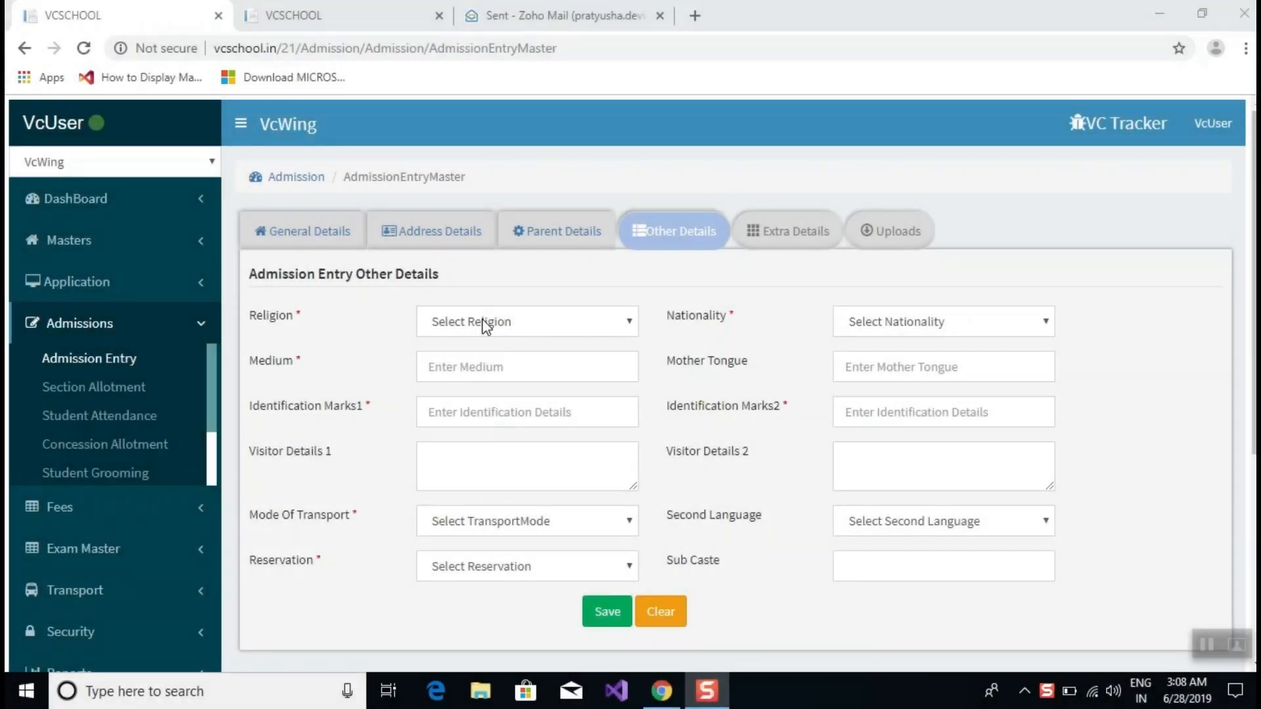
Choose Hindu as the religion and enter English as the medium.
{"action": "left_click", "coordinate": [482, 320]}
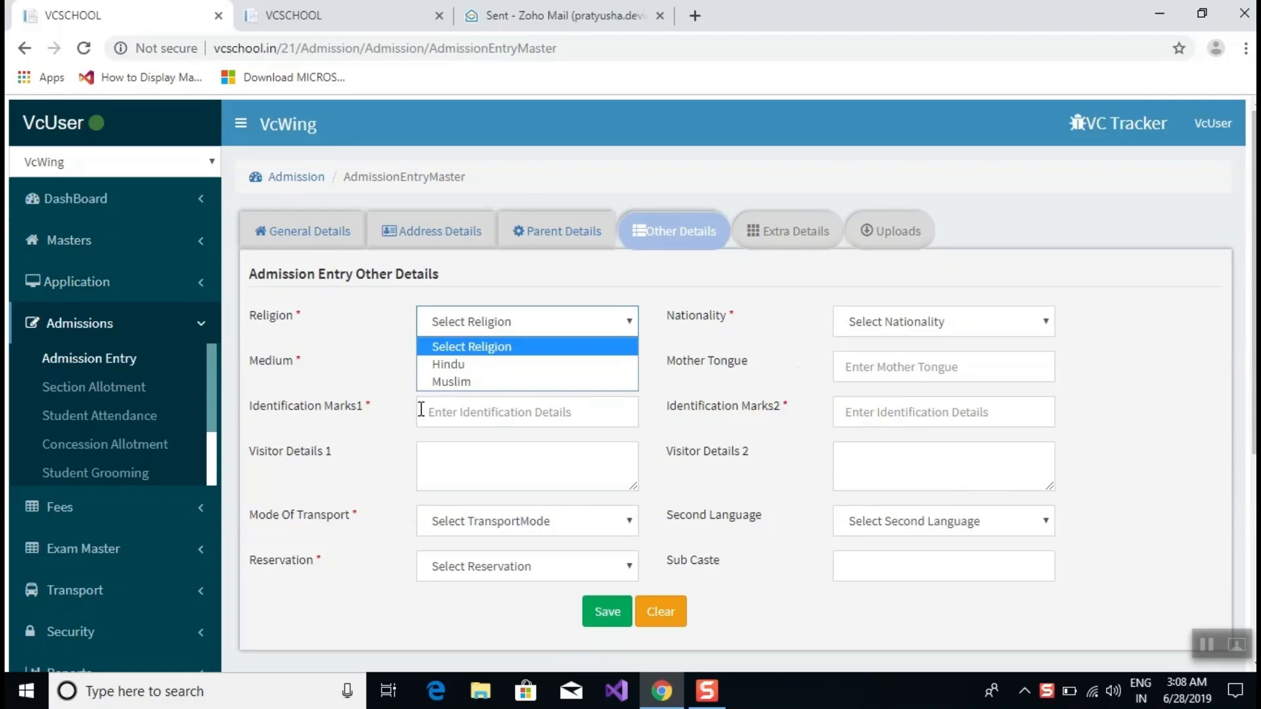
{"action": "left_click", "coordinate": [484, 364]}
{"action": "left_click", "coordinate": [484, 366]}
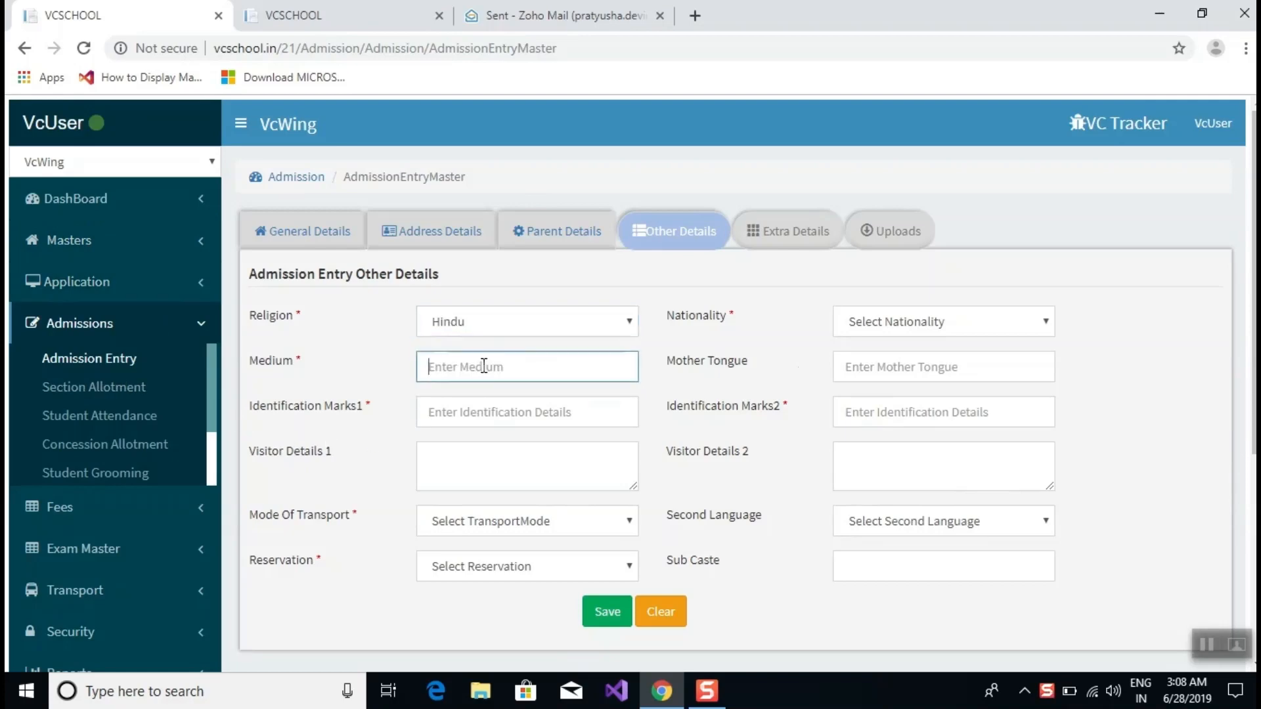
{"action": "type", "text": "English"}
Enter Telugu as mother tongue and marks 'mole on left ear' and 'mole on right hand'.
{"action": "left_click", "coordinate": [887, 382]}
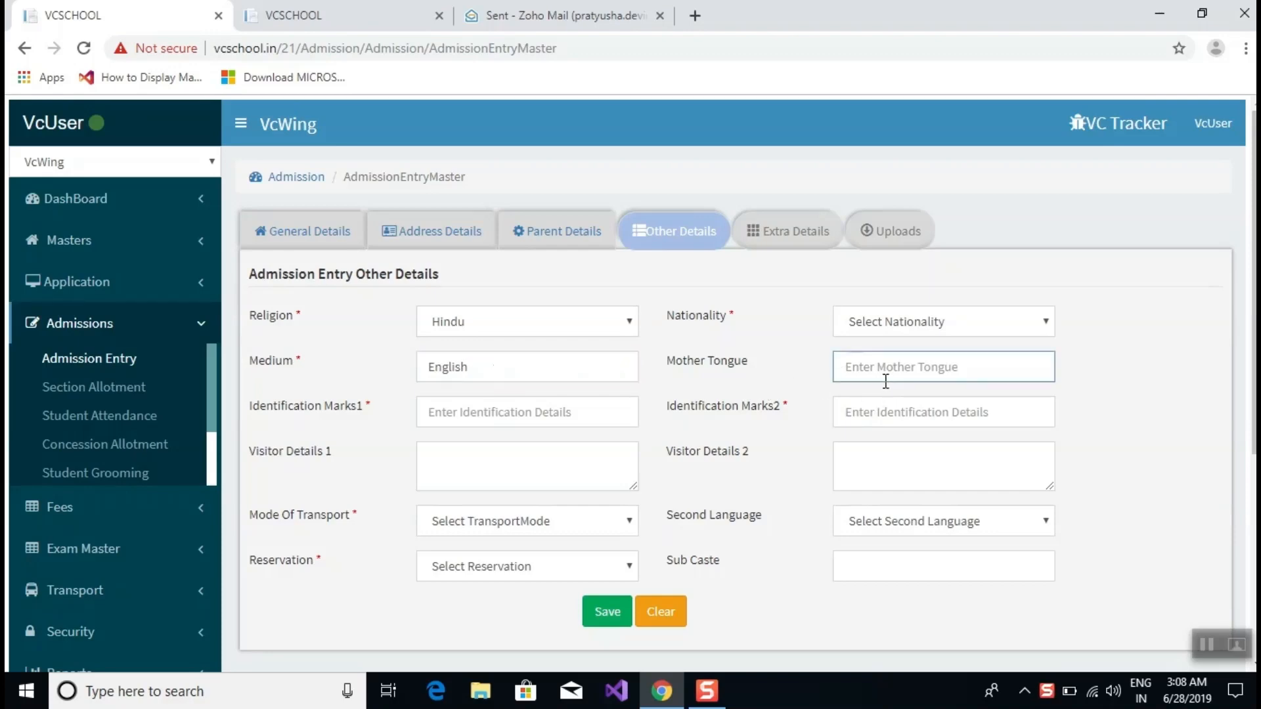
{"action": "type", "text": "Telugu"}
{"action": "left_click", "coordinate": [552, 413]}
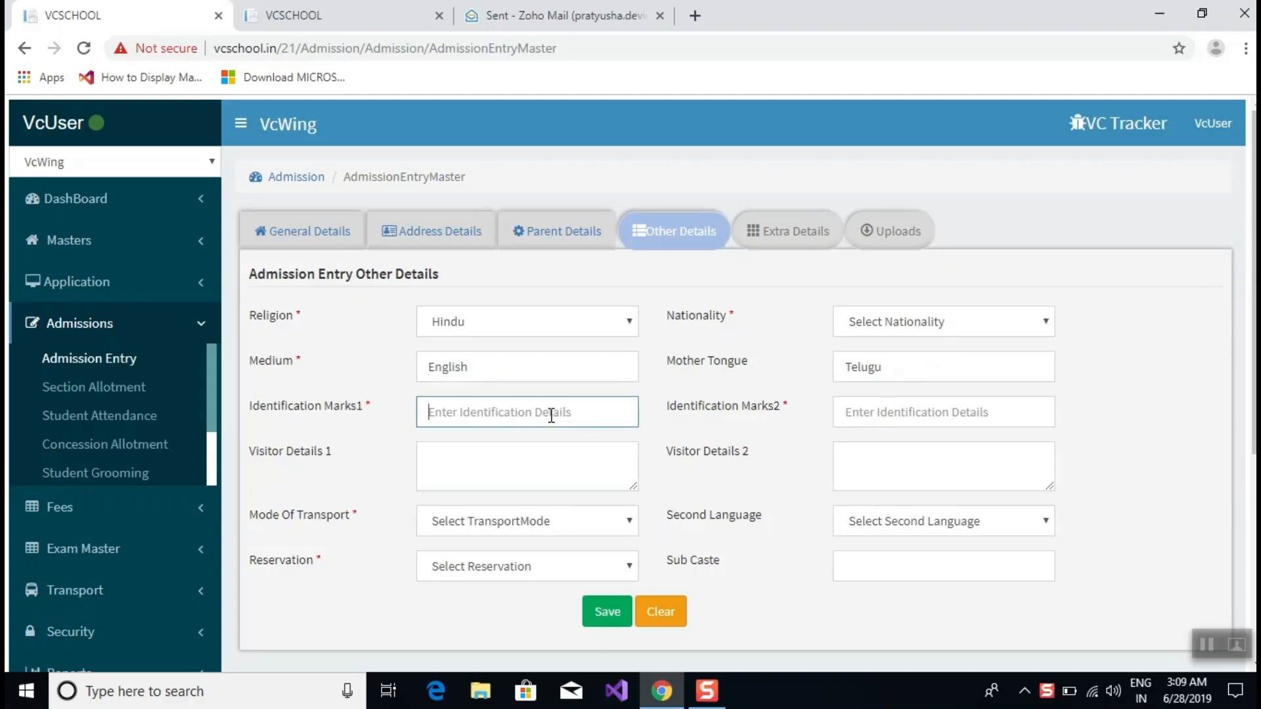
{"action": "type", "text": "mole"}
{"action": "type", "text": "on left ear"}
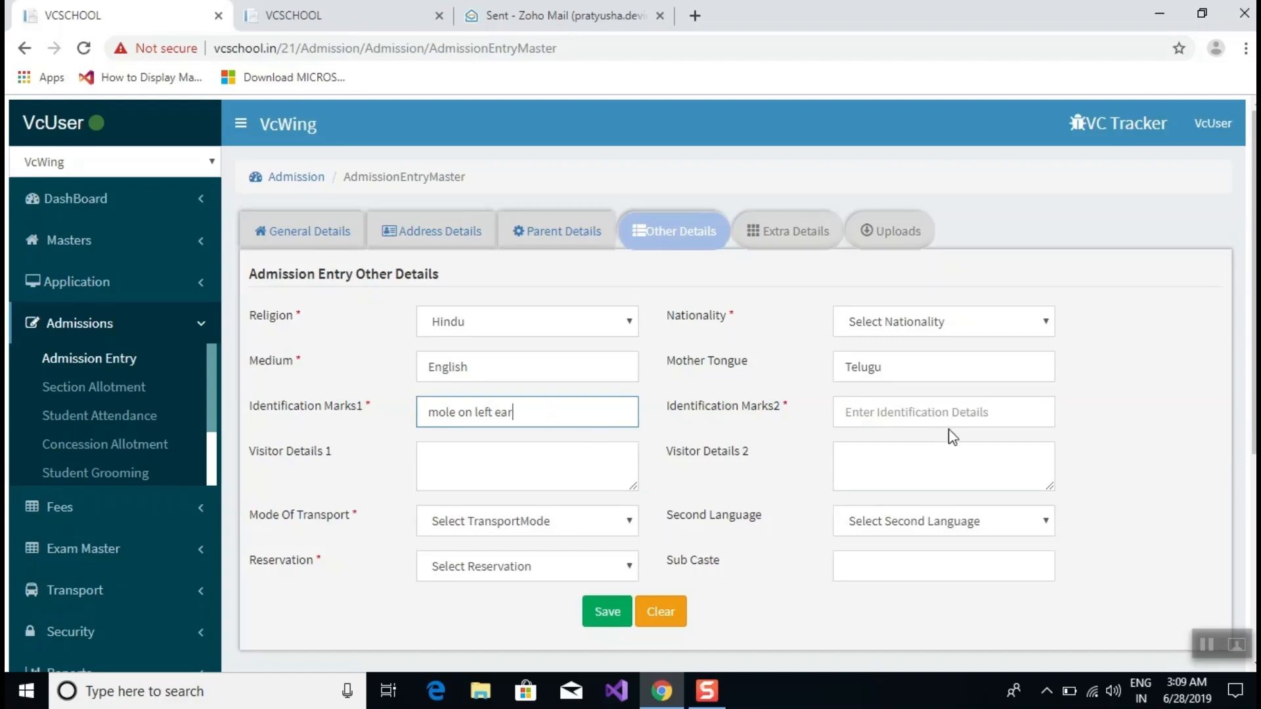
{"action": "left_click", "coordinate": [937, 408]}
{"action": "type", "text": "mole on rig"}
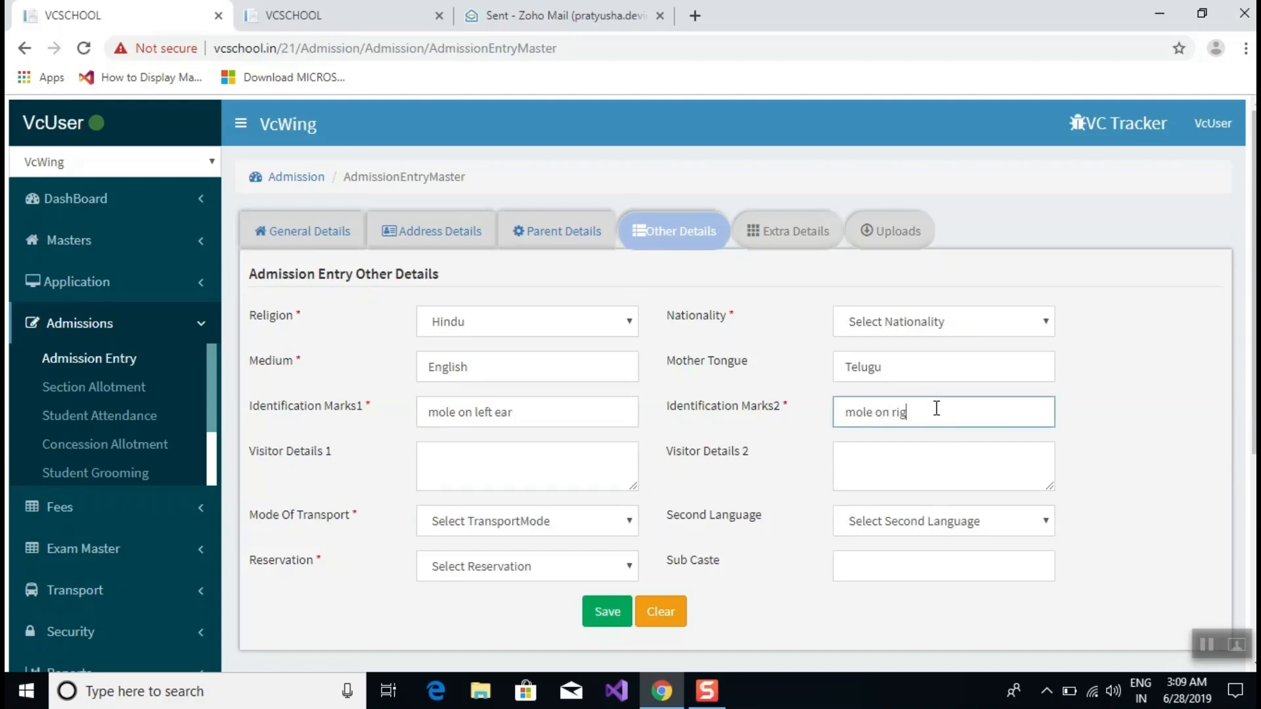
{"action": "type", "text": "ht hand"}
Set Mode Of Transport to School Transport and Reservation to Oc.
{"action": "left_click", "coordinate": [570, 487]}
{"action": "left_click", "coordinate": [569, 520]}
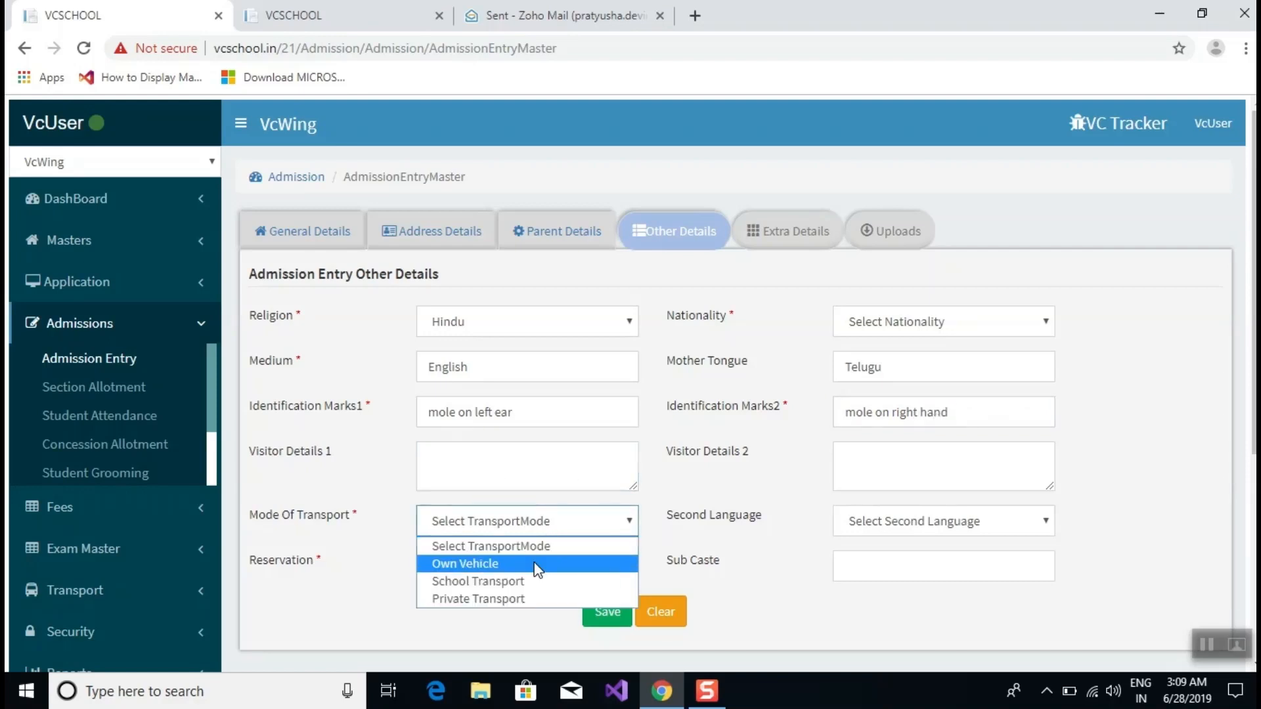
{"action": "left_click", "coordinate": [525, 581]}
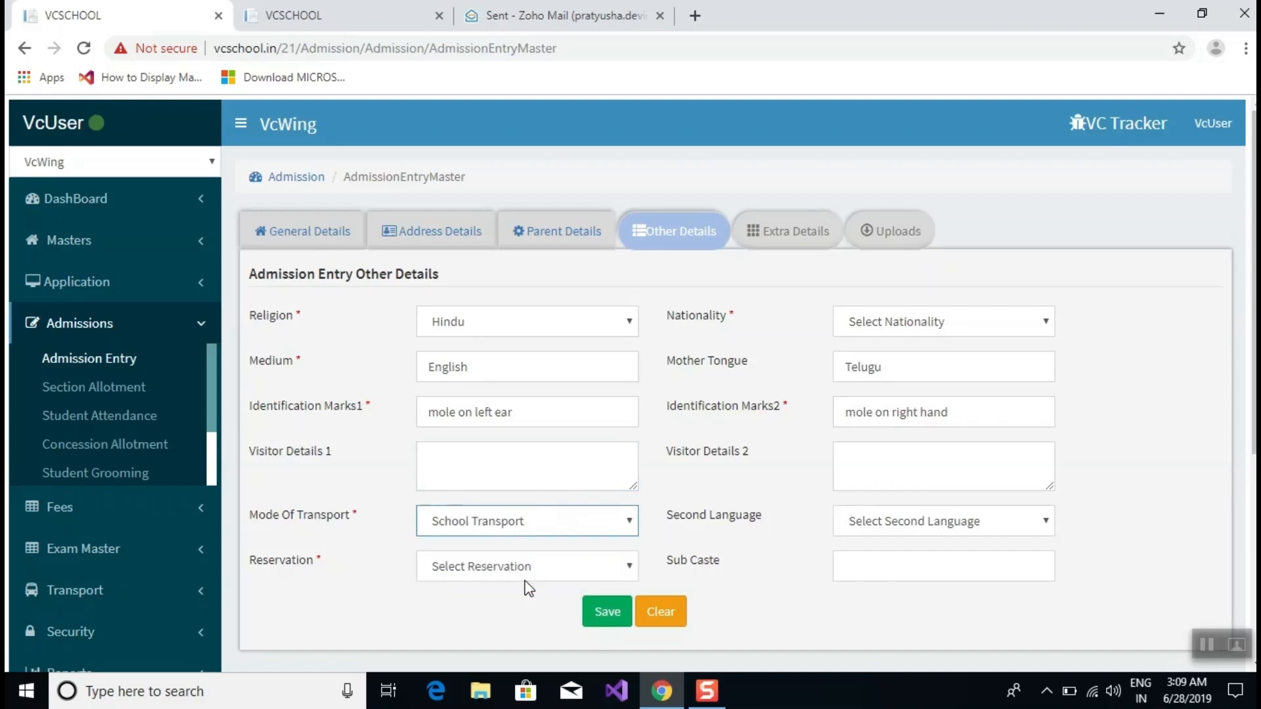
{"action": "left_click", "coordinate": [1014, 521]}
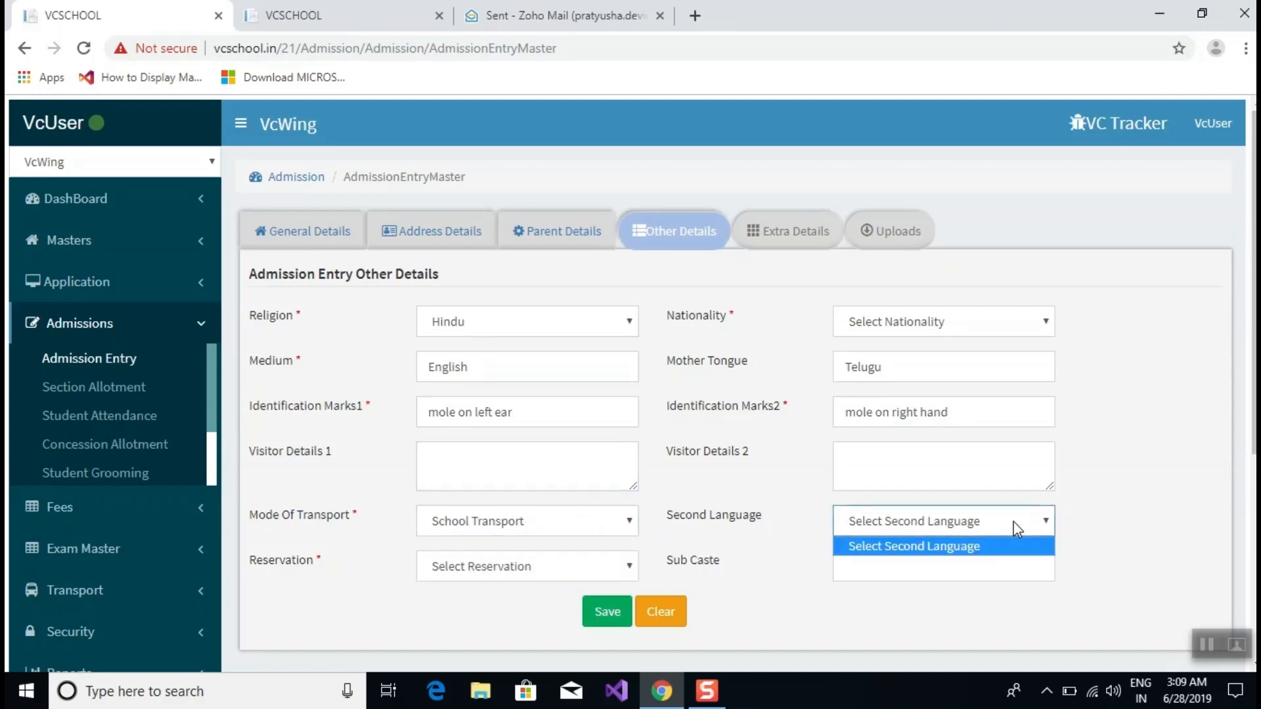
{"action": "left_click", "coordinate": [611, 565]}
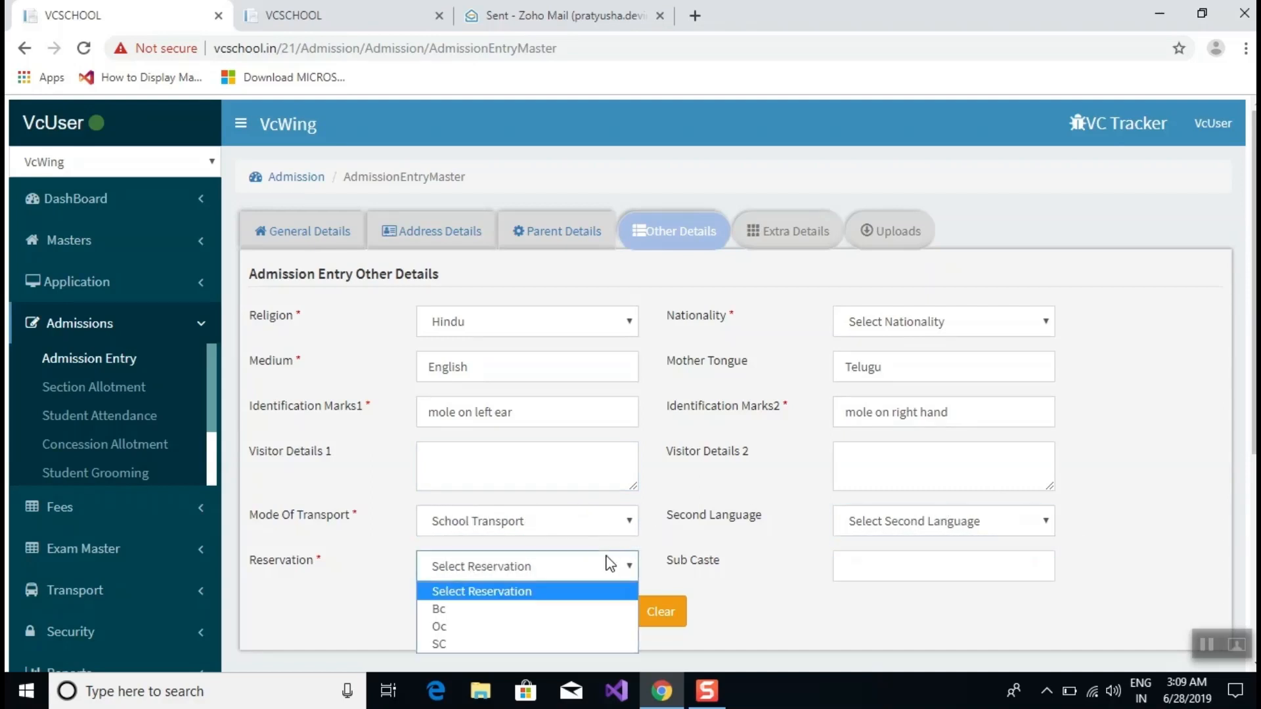
{"action": "left_click", "coordinate": [526, 627]}
Enter Kapu as the sub caste and save the admission.
{"action": "left_click", "coordinate": [874, 563]}
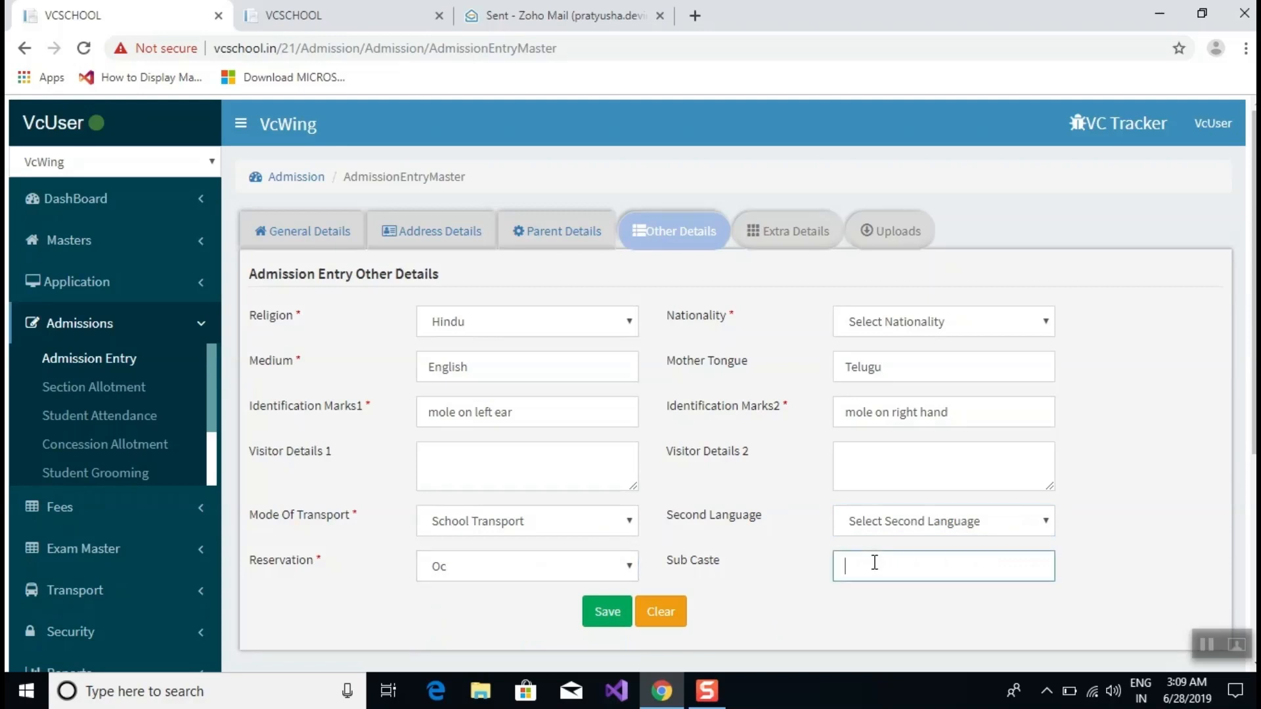
{"action": "type", "text": "Kapu"}
{"action": "left_click", "coordinate": [605, 615]}
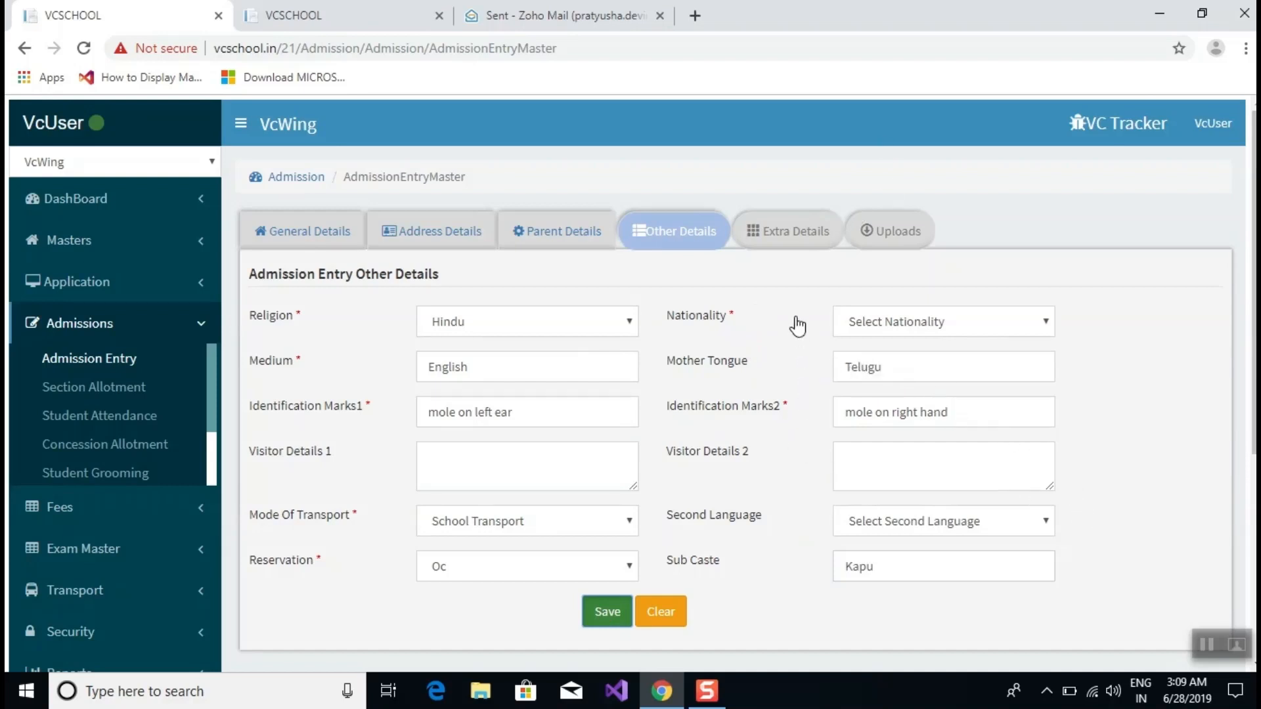
{"action": "scroll", "coordinate": [797, 325], "scroll_direction": "down", "scroll_amount": 4}
{"action": "scroll", "coordinate": [797, 325], "scroll_direction": "up", "scroll_amount": 4}
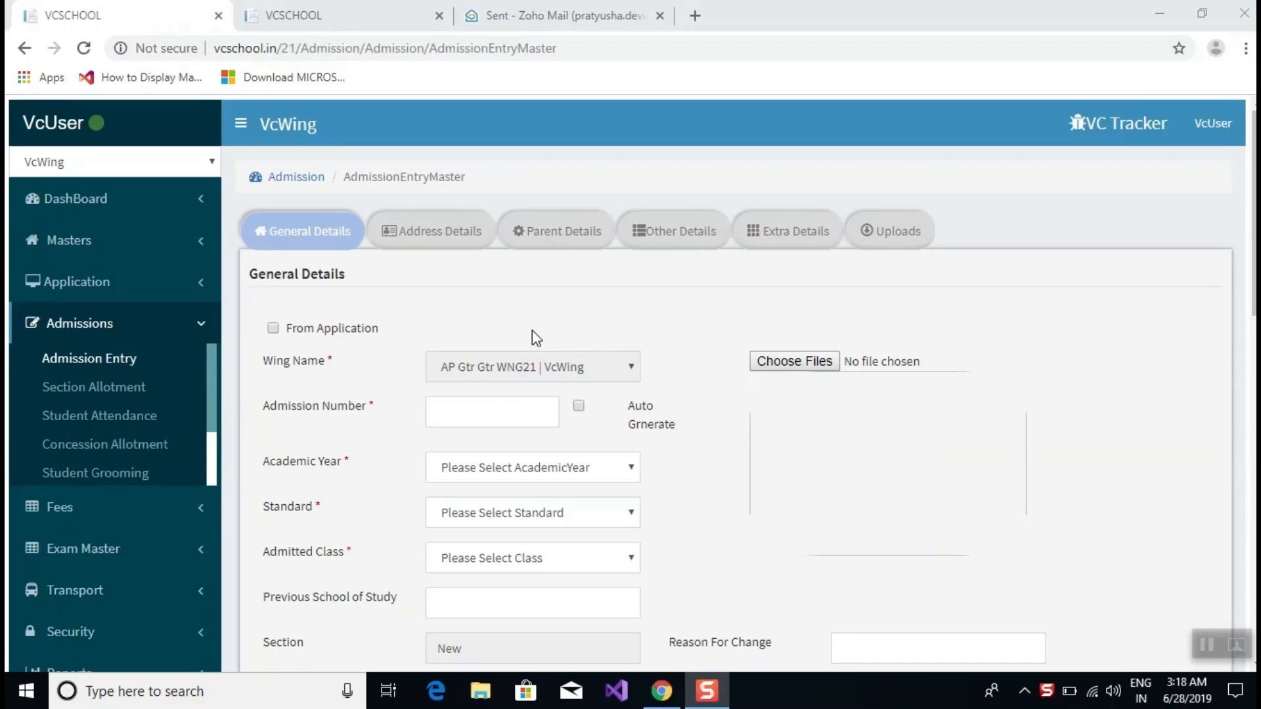
List the admitted students: four Active, three Class II and one Class III, all sections NotAllocated.
{"action": "scroll", "coordinate": [532, 338], "scroll_direction": "down", "scroll_amount": 4}
{"action": "scroll", "coordinate": [529, 347], "scroll_direction": "down", "scroll_amount": 7}
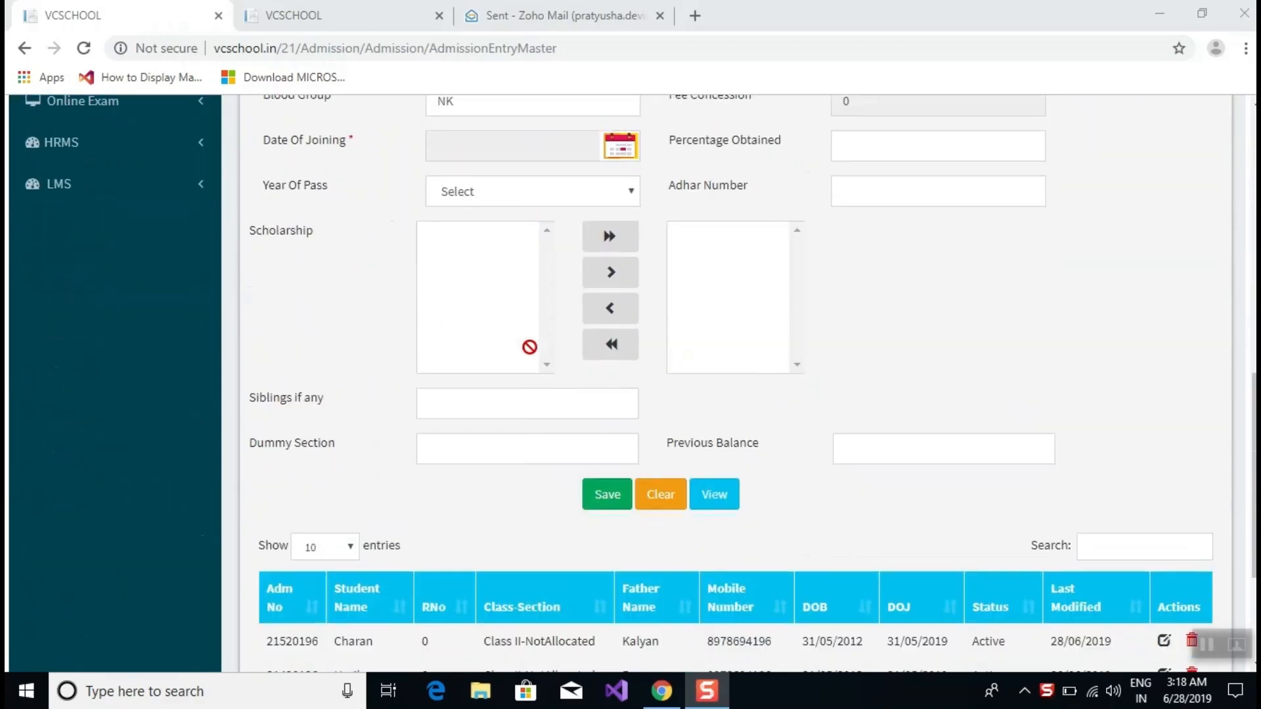
{"action": "left_click", "coordinate": [709, 497]}
{"action": "scroll", "coordinate": [551, 440], "scroll_direction": "down", "scroll_amount": 3}
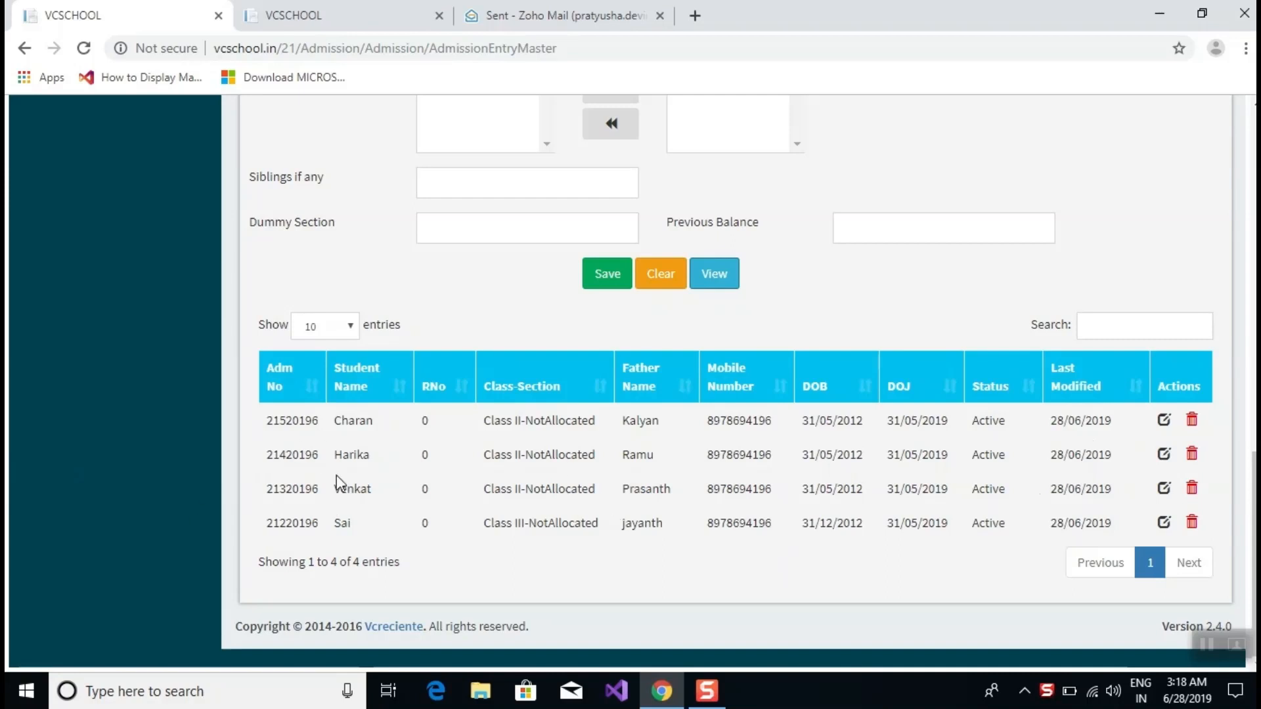
{"action": "left_click_drag", "start_coordinate": [517, 427], "coordinate": [597, 430]}
{"action": "left_click", "coordinate": [527, 421]}
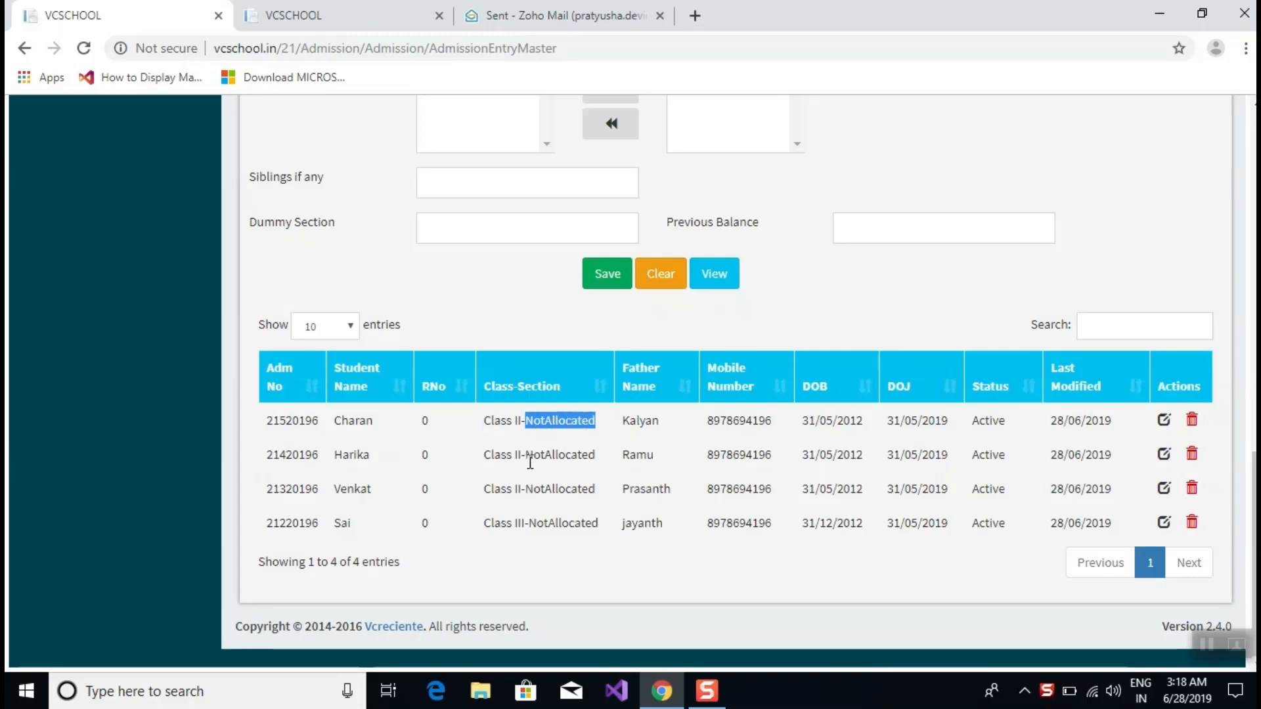
{"action": "left_click", "coordinate": [634, 427]}
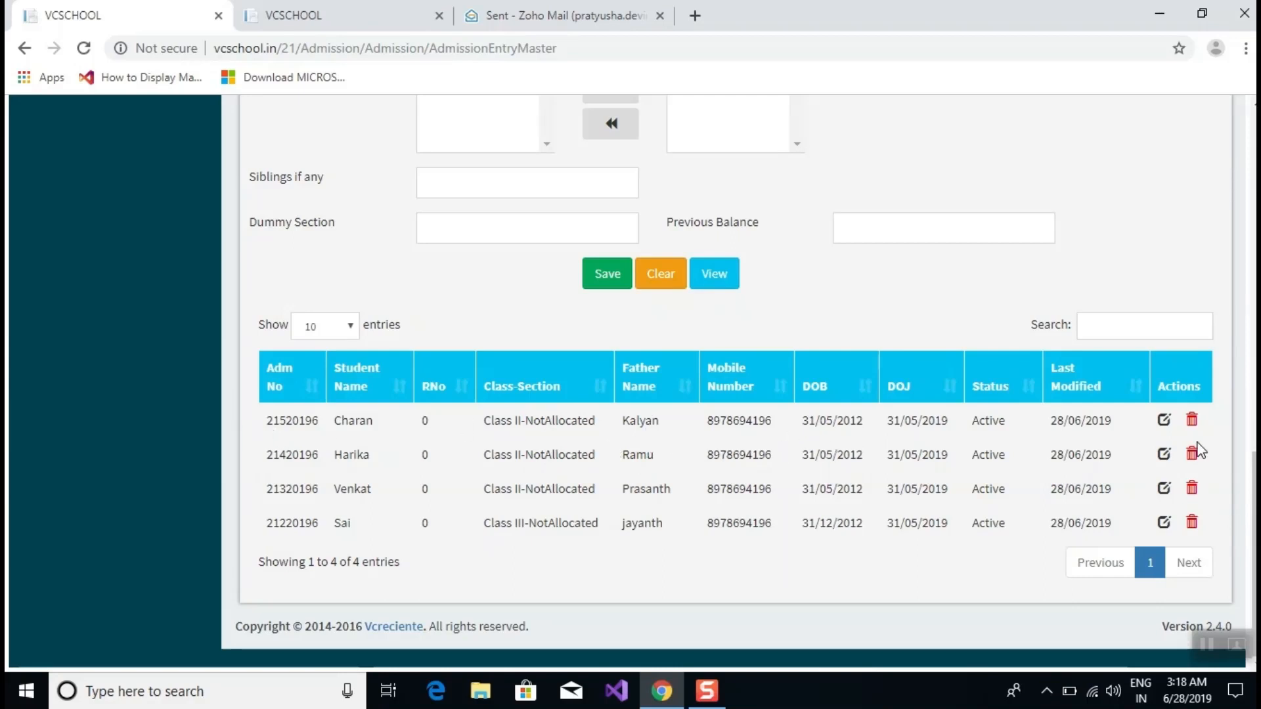
{"action": "scroll", "coordinate": [971, 528], "scroll_direction": "up", "scroll_amount": 15}
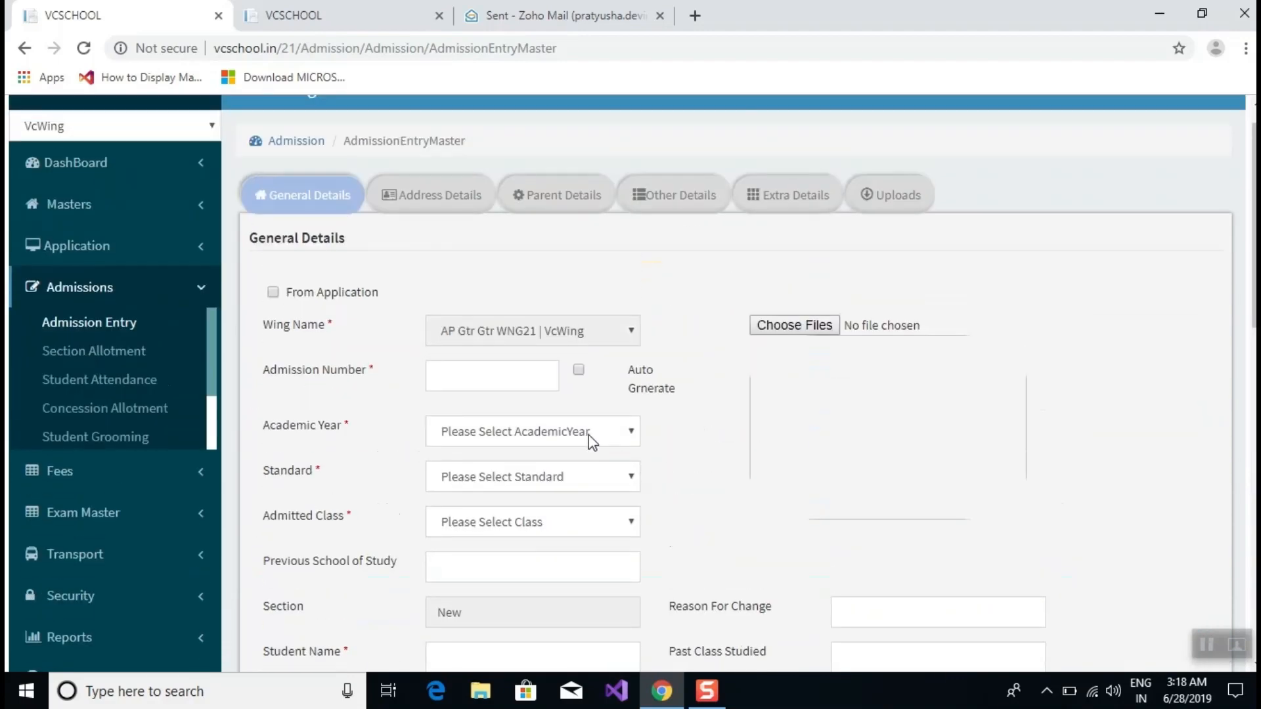
{"action": "scroll", "coordinate": [588, 435], "scroll_direction": "down", "scroll_amount": 15}
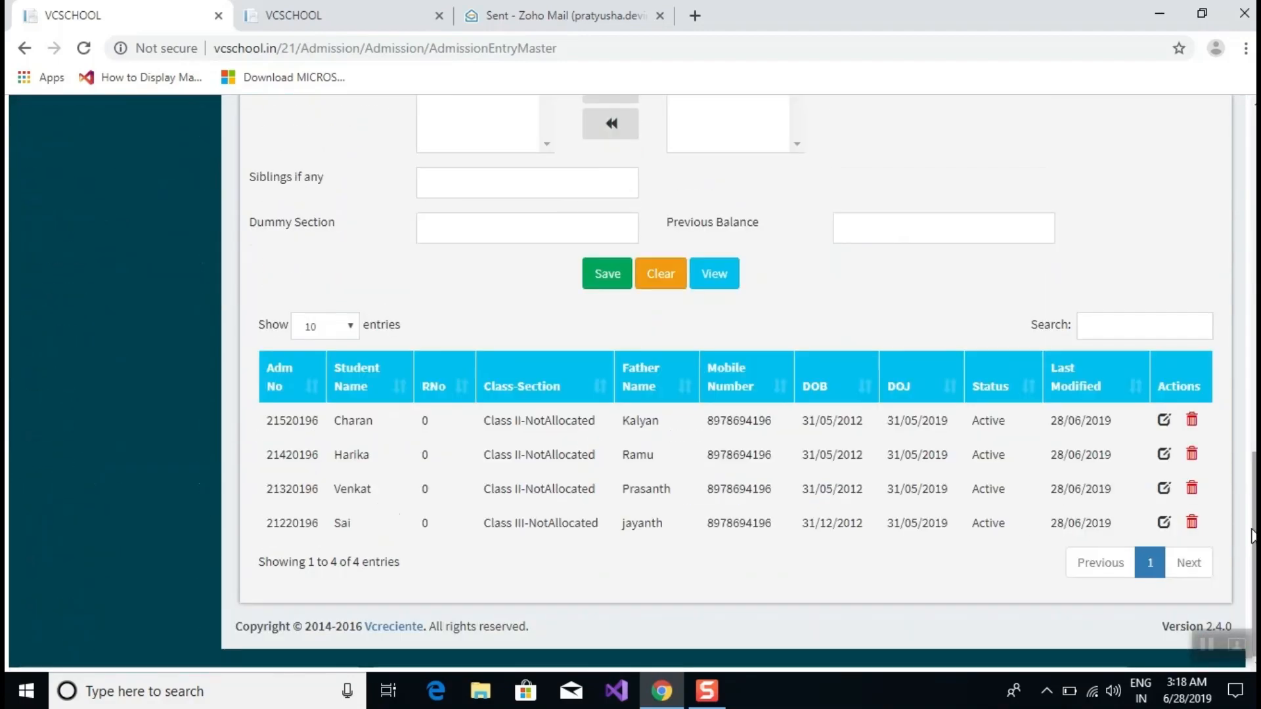
Load the Class III student's record into the edit form.
{"action": "left_click", "coordinate": [1166, 524]}
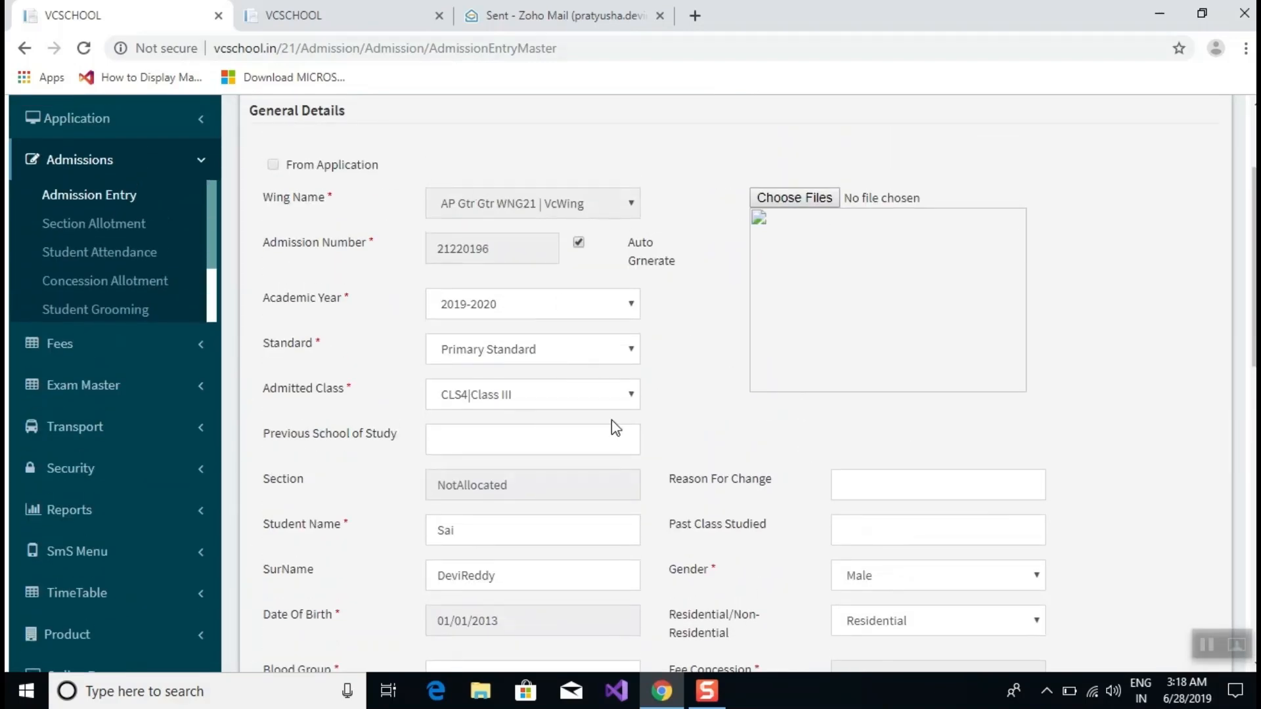
{"action": "scroll", "coordinate": [707, 329], "scroll_direction": "down", "scroll_amount": 6}
{"action": "scroll", "coordinate": [699, 330], "scroll_direction": "up", "scroll_amount": 10}
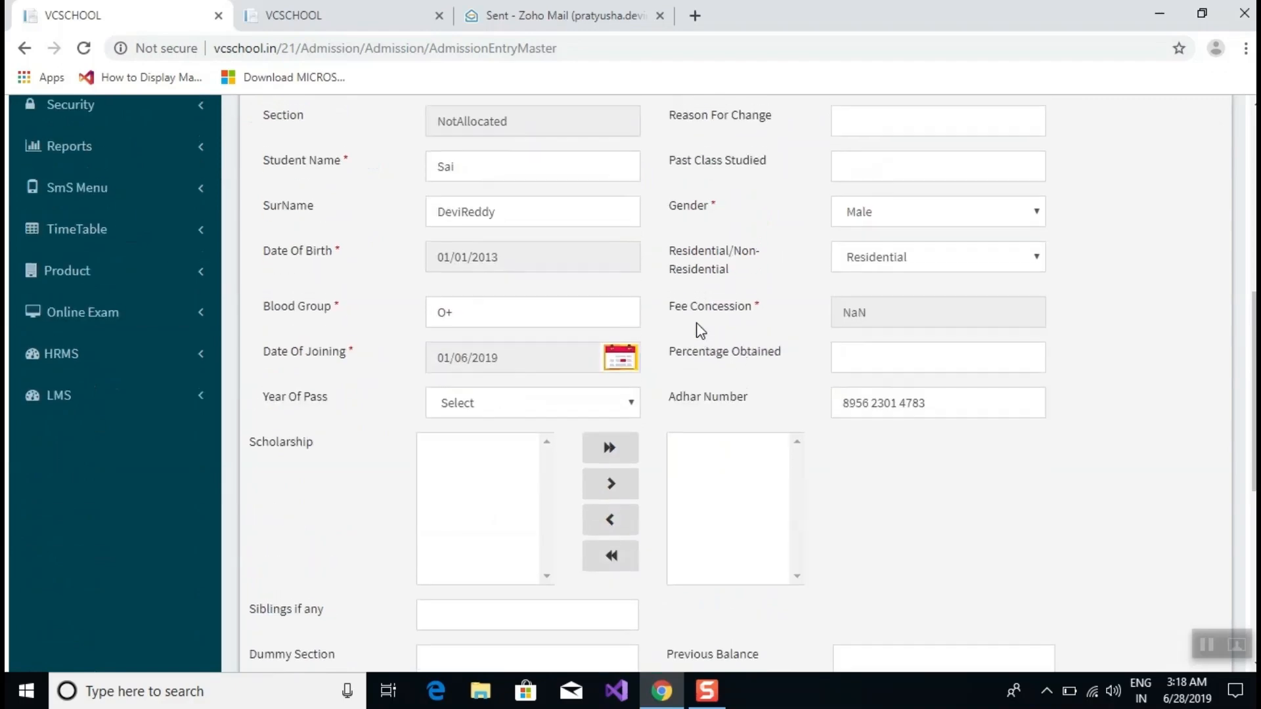
{"action": "scroll", "coordinate": [670, 366], "scroll_direction": "down", "scroll_amount": 4}
{"action": "left_click", "coordinate": [525, 244]}
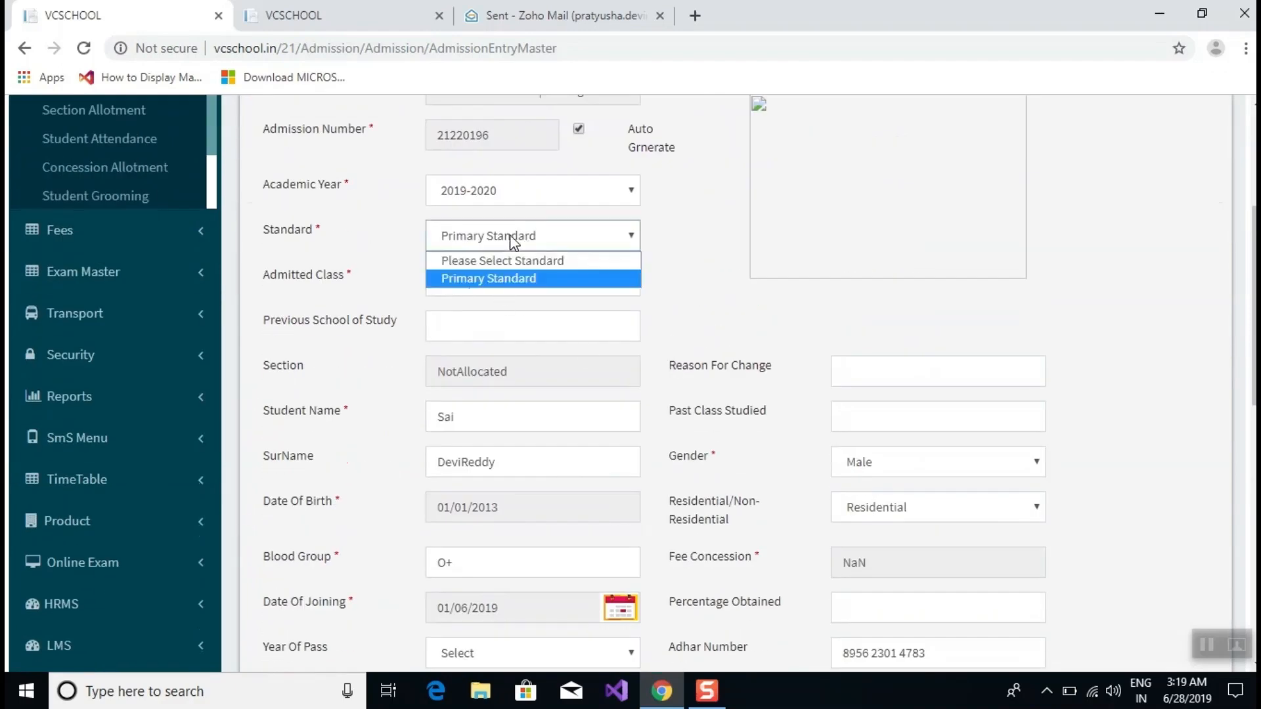
{"action": "double_click", "coordinate": [466, 428]}
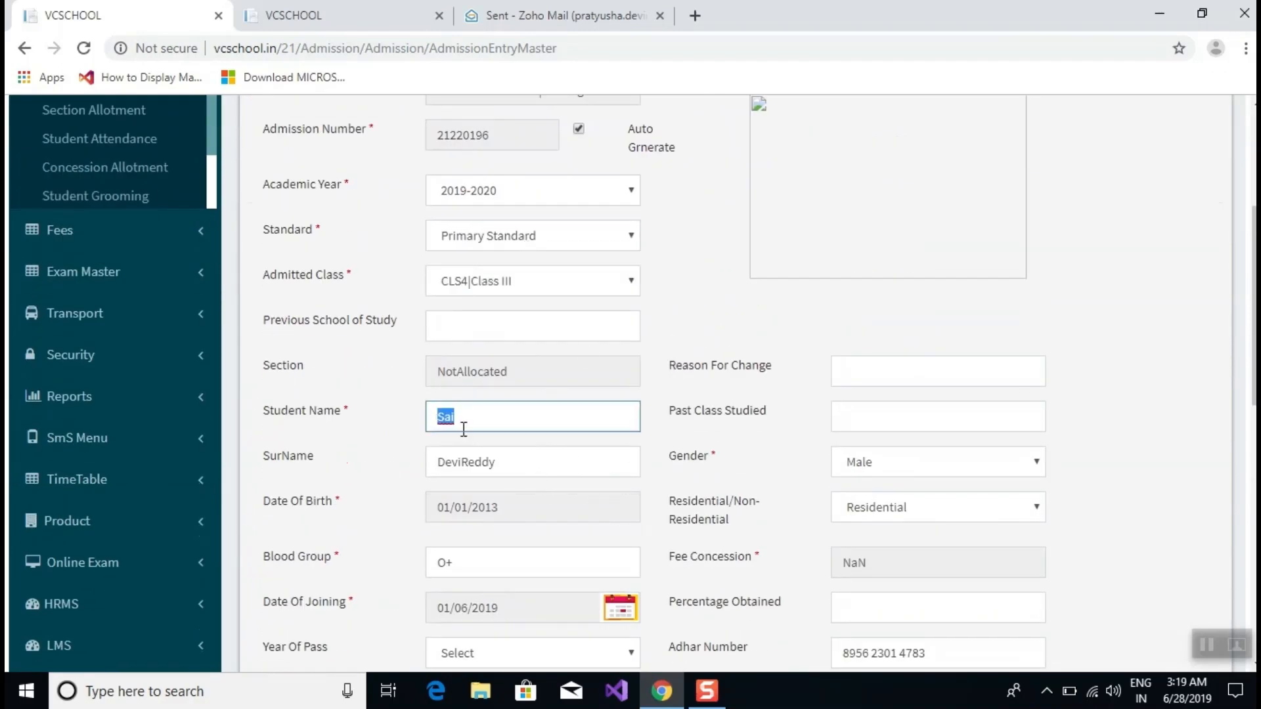
{"action": "left_click", "coordinate": [603, 350]}
{"action": "scroll", "coordinate": [570, 513], "scroll_direction": "down", "scroll_amount": 2}
{"action": "scroll", "coordinate": [568, 520], "scroll_direction": "up", "scroll_amount": 7}
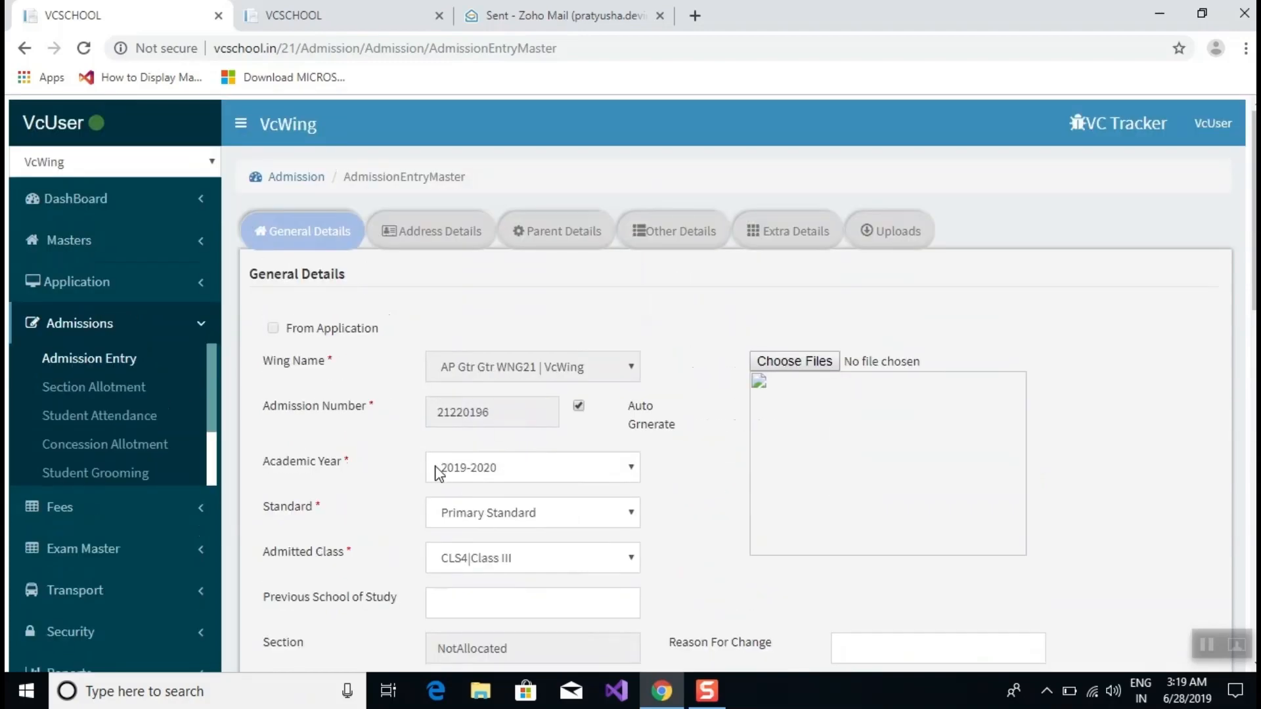
{"action": "scroll", "coordinate": [570, 476], "scroll_direction": "down", "scroll_amount": 7}
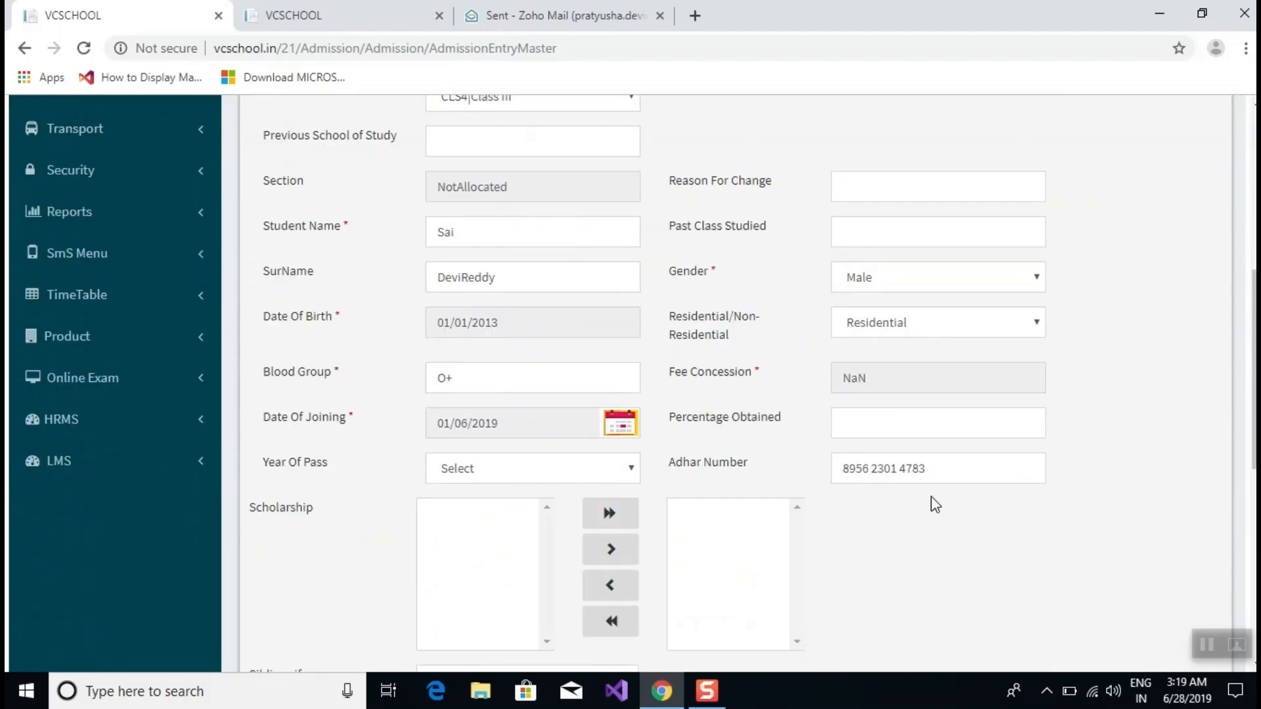
Replace the student's Adhar Number with a new 12-digit value.
{"action": "left_click_drag", "start_coordinate": [971, 469], "coordinate": [678, 485]}
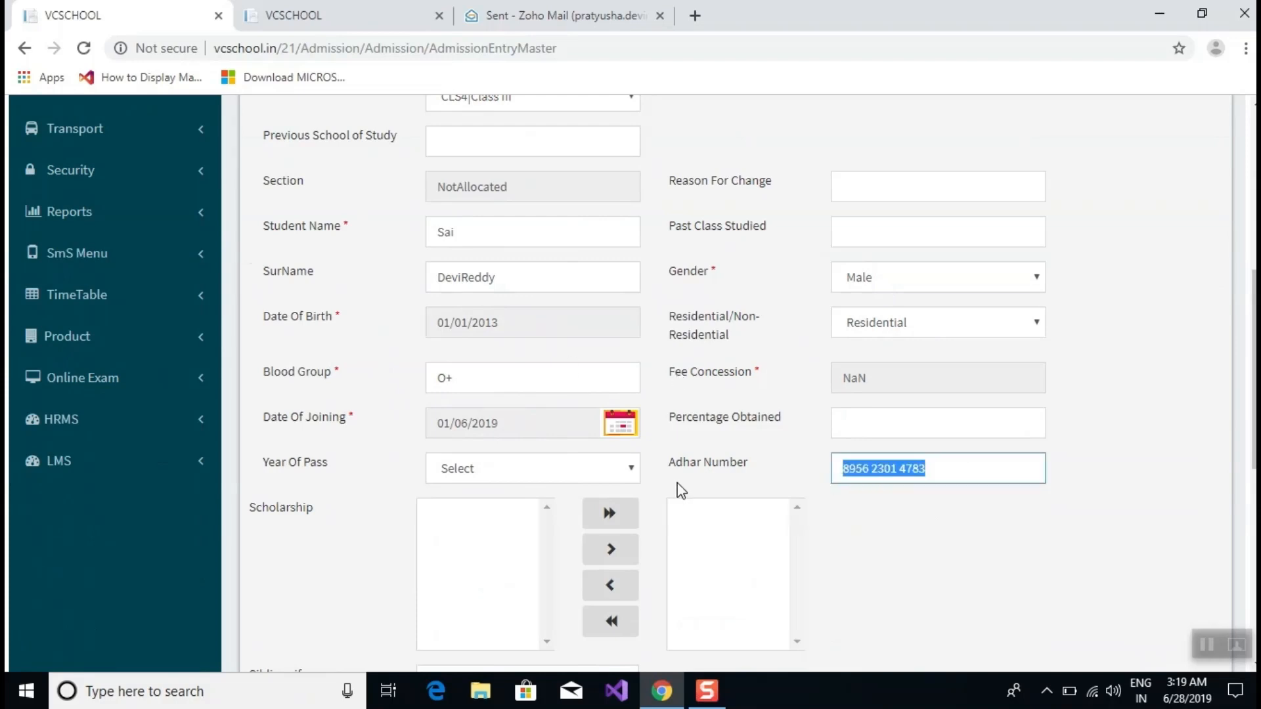
{"action": "key", "text": "BackSpace"}
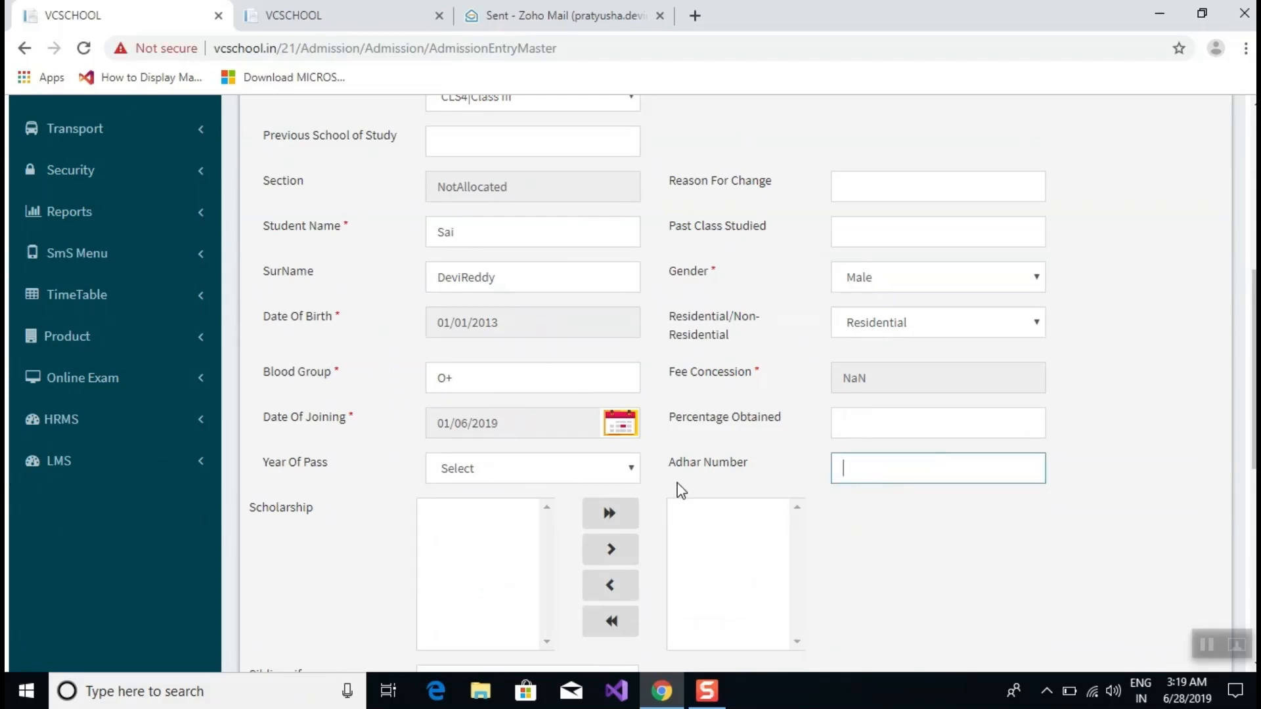
{"action": "type", "text": "7894561230123"}
{"action": "left_click", "coordinate": [930, 470]}
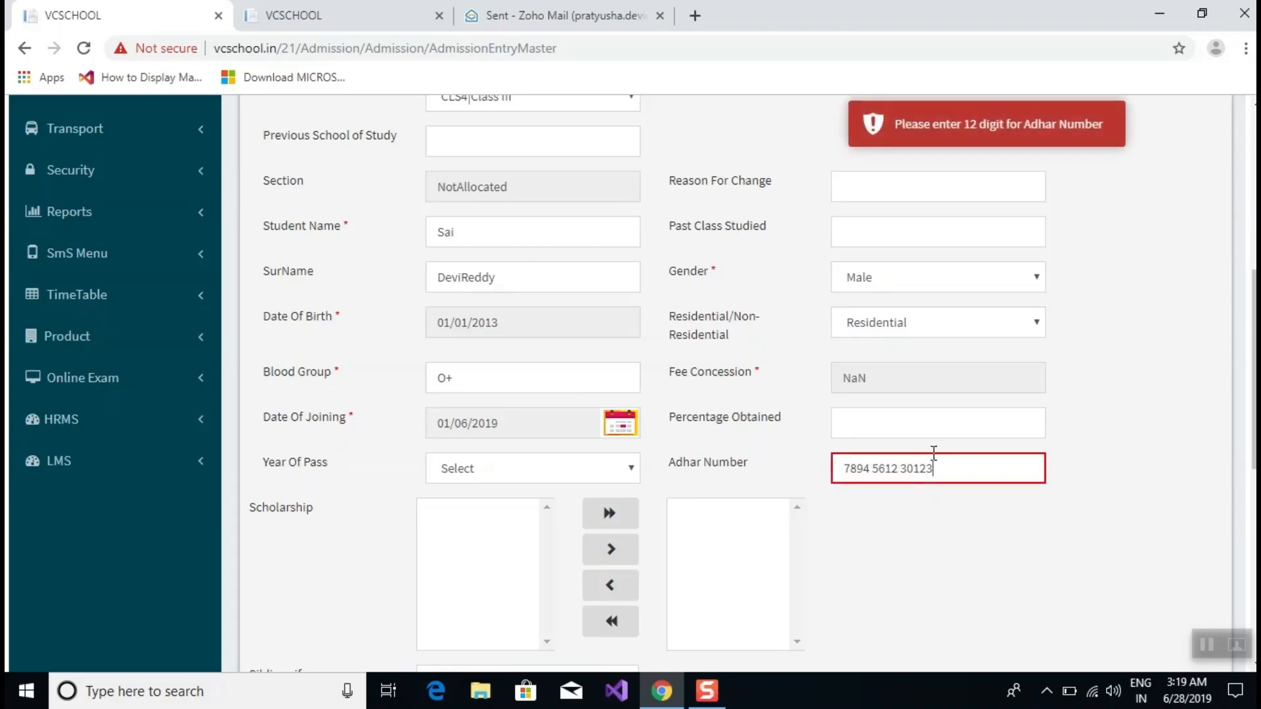
{"action": "key", "text": "BackSpace"}
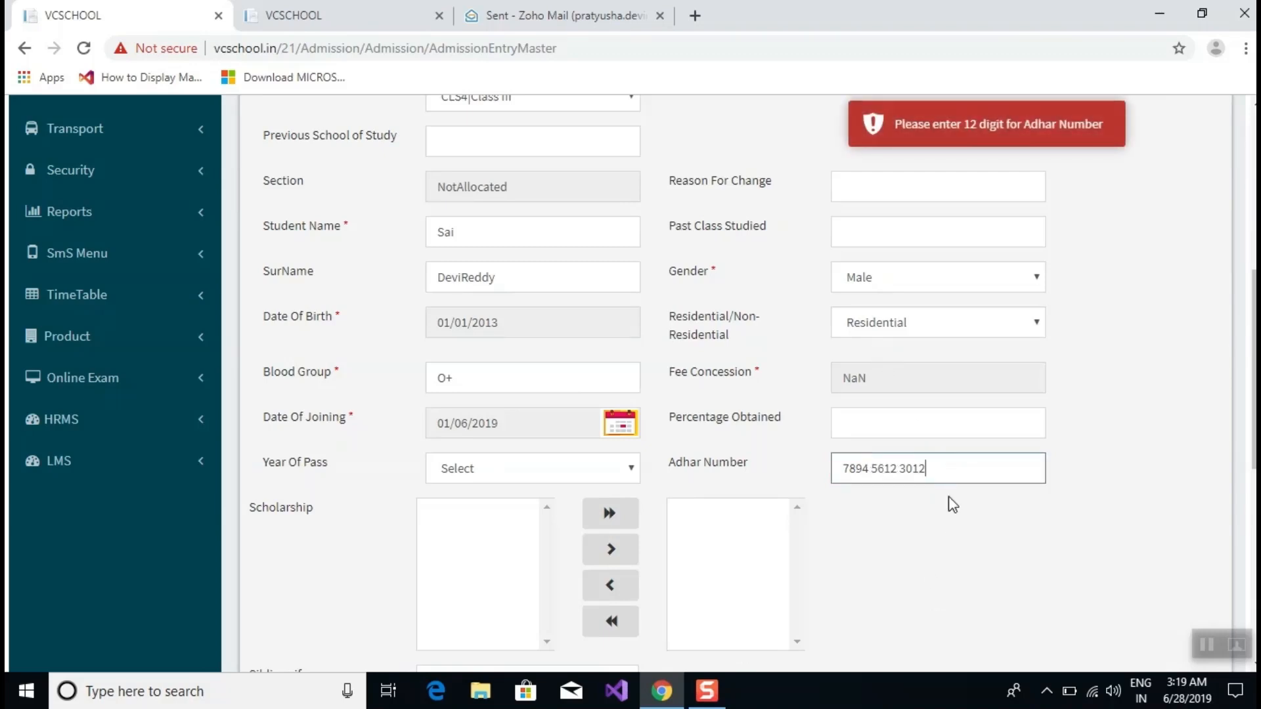
{"action": "left_click", "coordinate": [952, 504]}
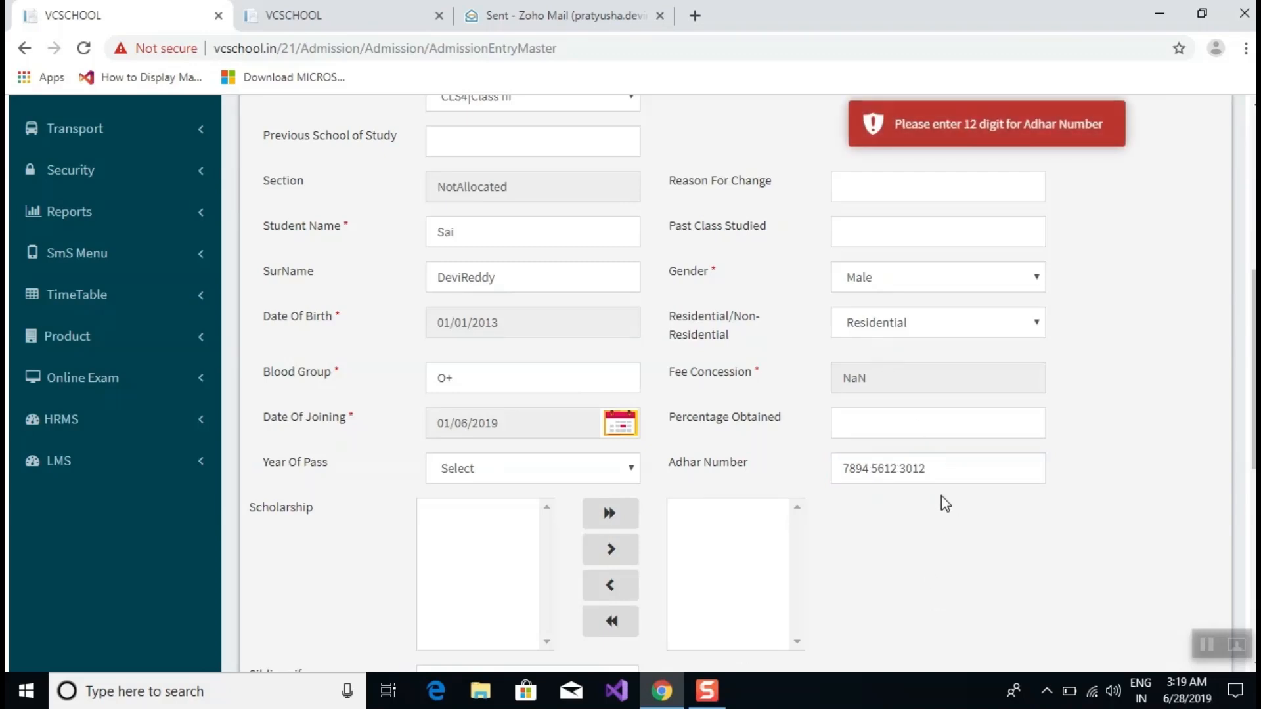
Set the Date Of Joining to 06/06/2019.
{"action": "left_click", "coordinate": [619, 423]}
{"action": "left_click", "coordinate": [585, 283]}
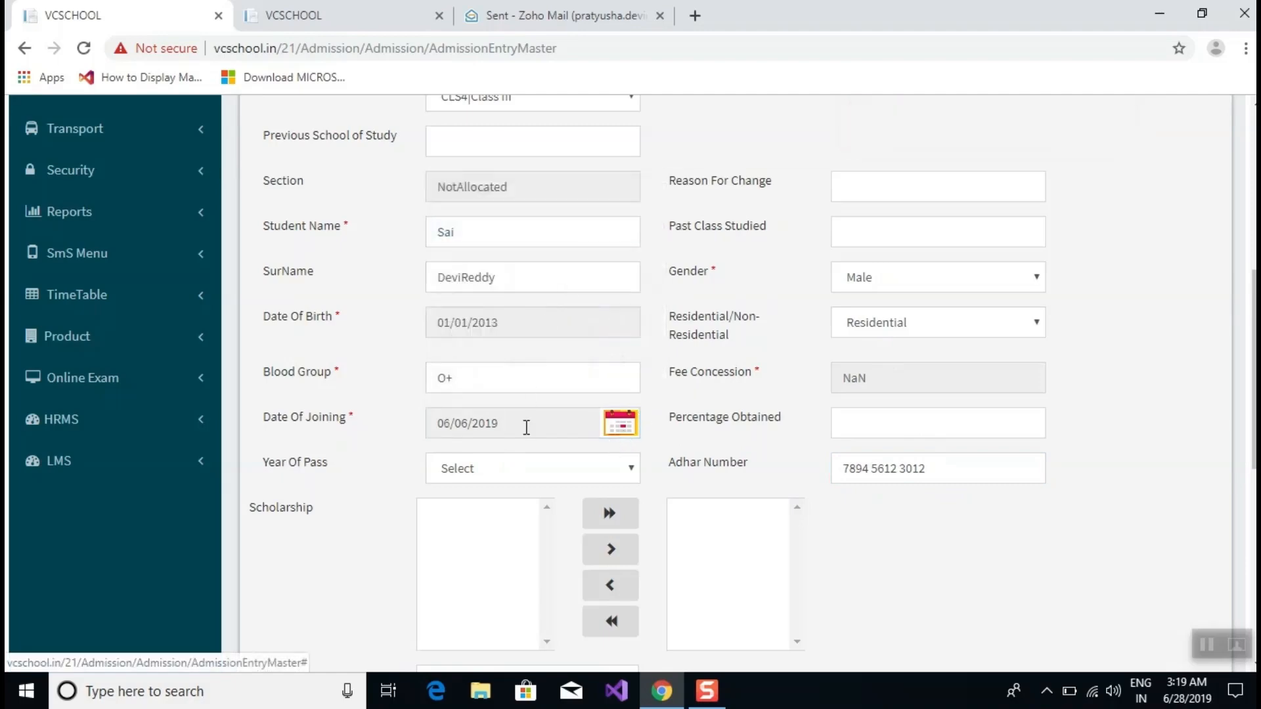
{"action": "scroll", "coordinate": [446, 372], "scroll_direction": "down", "scroll_amount": 1}
{"action": "scroll", "coordinate": [446, 371], "scroll_direction": "down", "scroll_amount": 4}
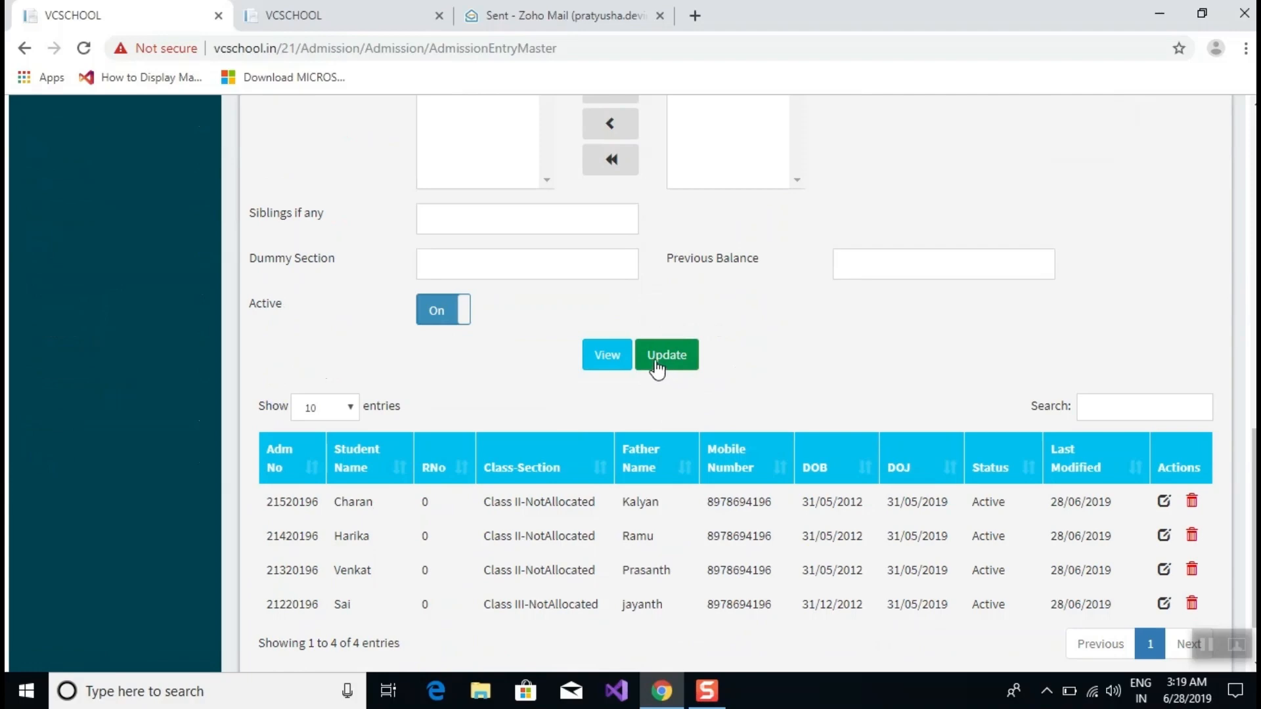
Save the edits, then clear the old Permanent Area and permanent address lines.
{"action": "left_click", "coordinate": [665, 356]}
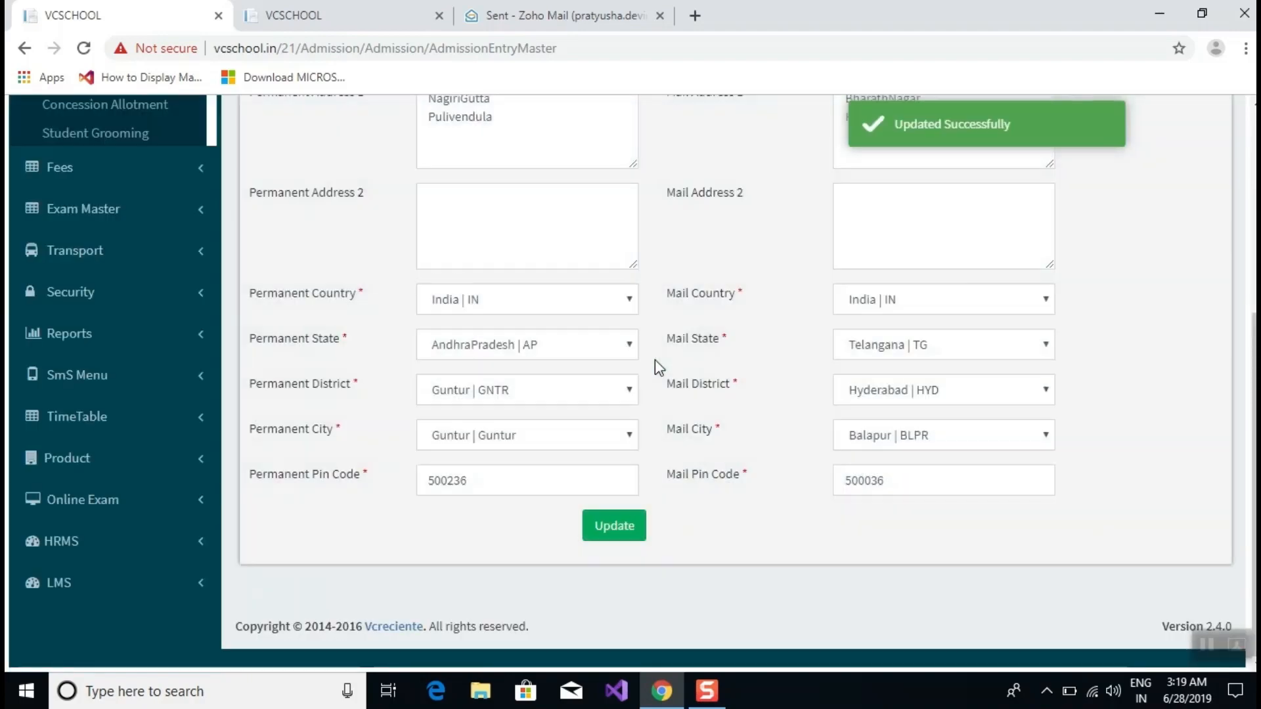
{"action": "scroll", "coordinate": [655, 354], "scroll_direction": "up", "scroll_amount": 4}
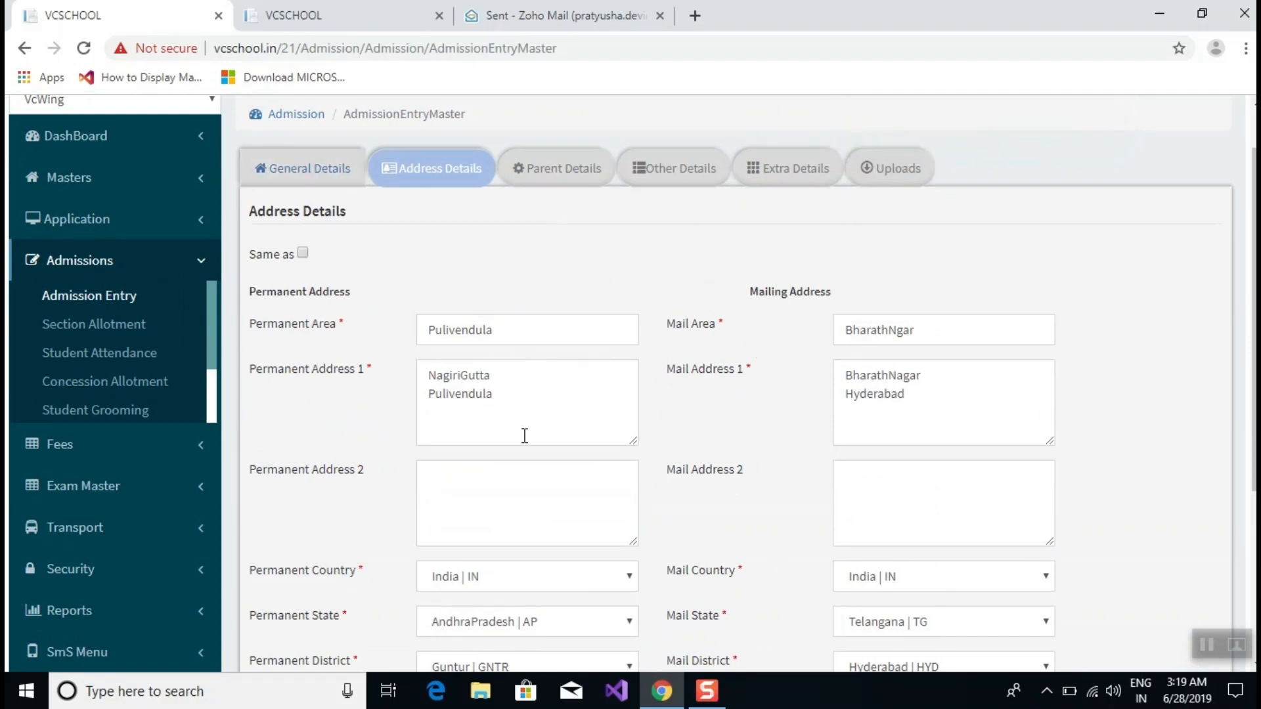
{"action": "left_click_drag", "start_coordinate": [523, 391], "coordinate": [413, 375]}
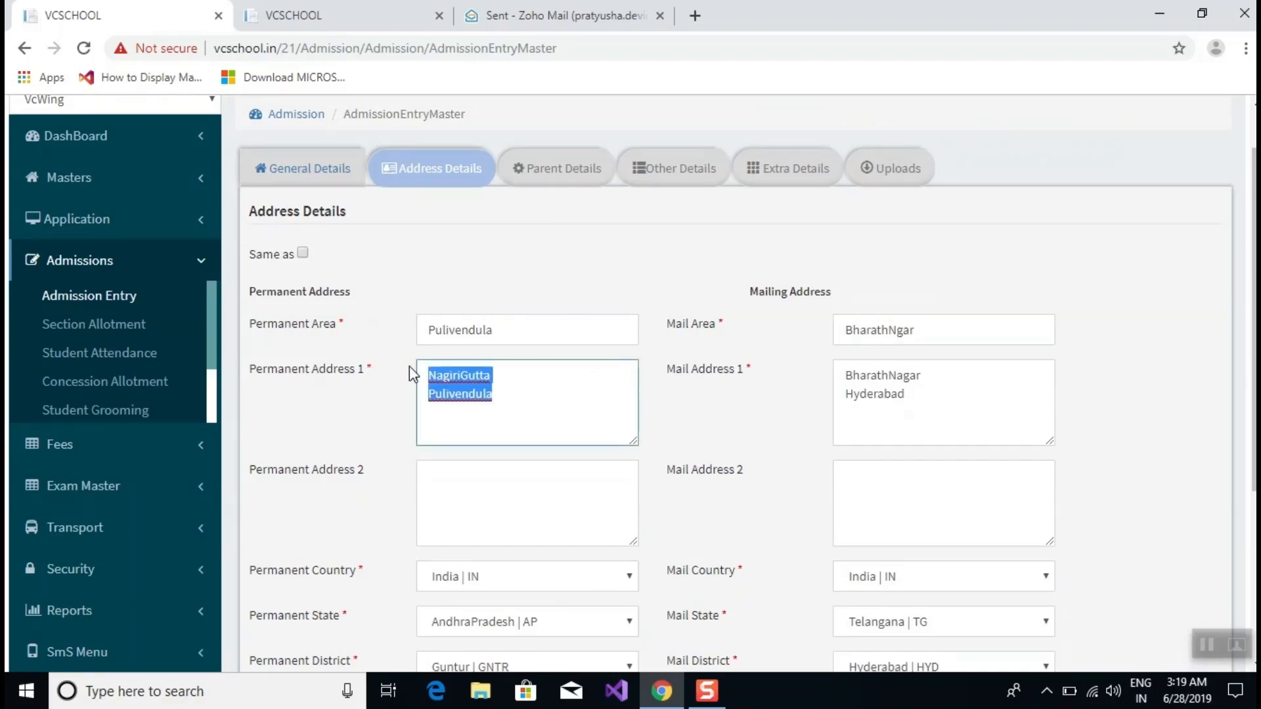
{"action": "key", "text": "BackSpace"}
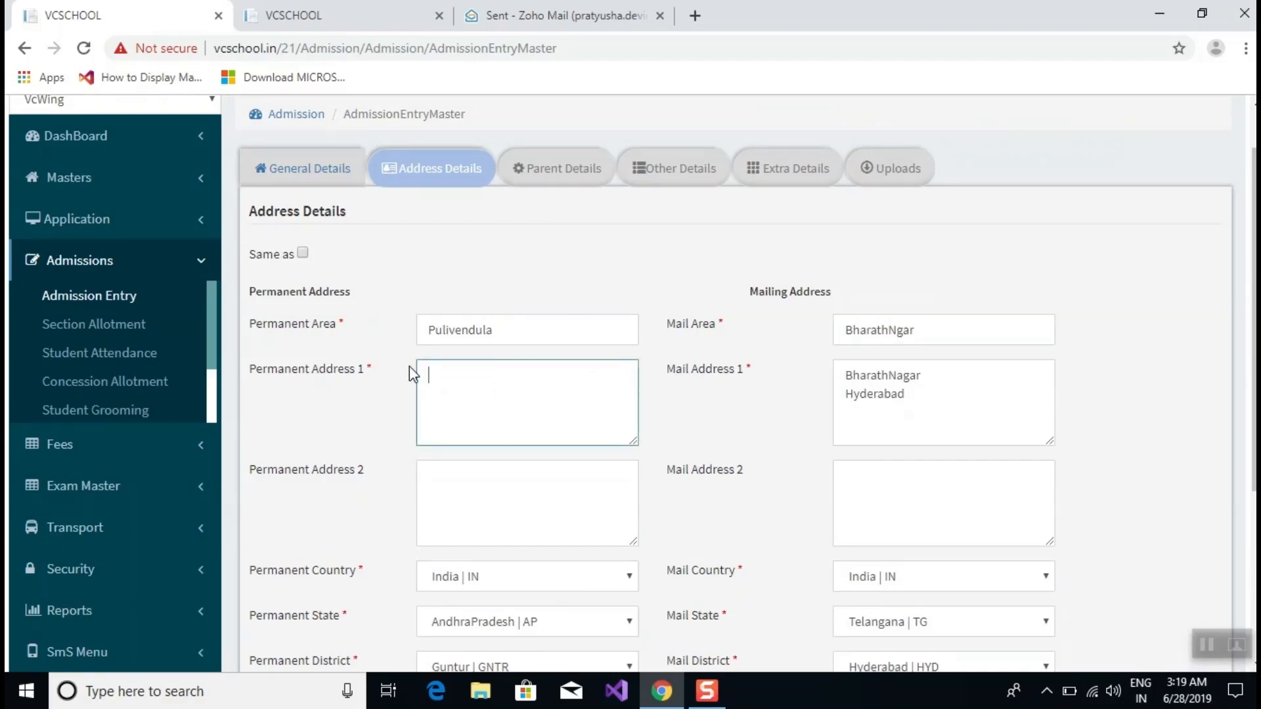
{"action": "left_click_drag", "start_coordinate": [503, 331], "coordinate": [360, 331]}
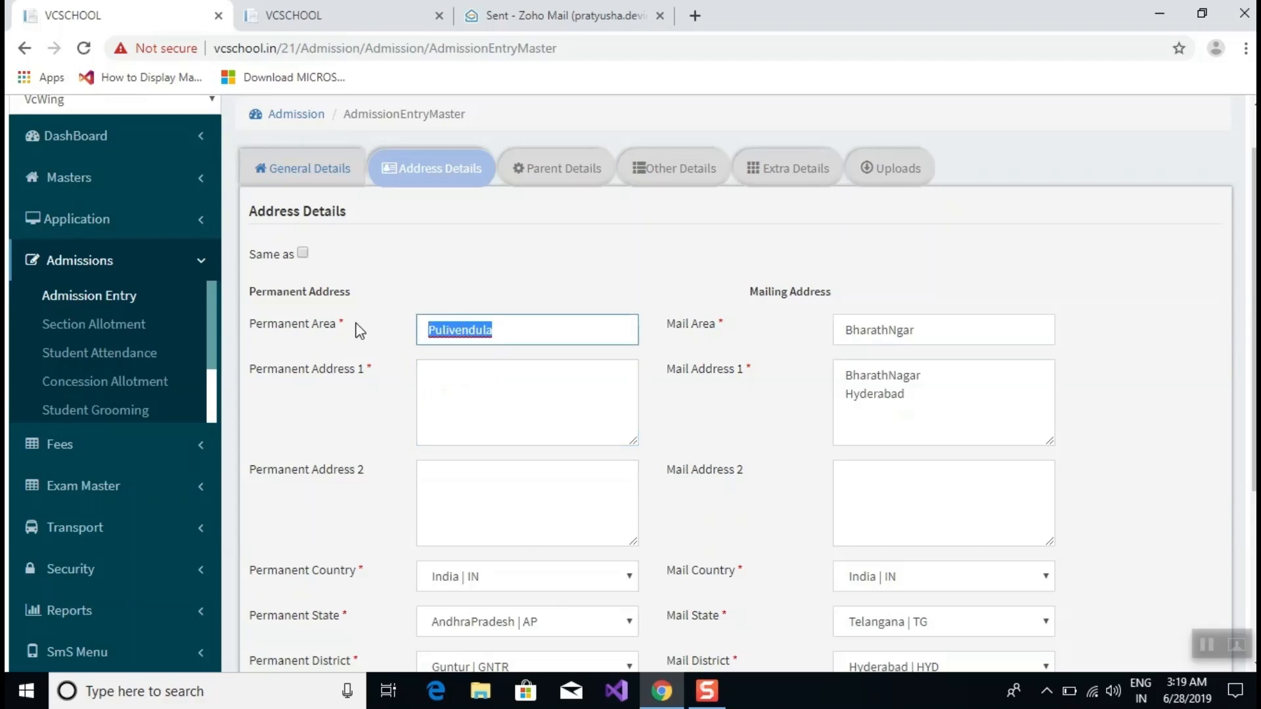
{"action": "key", "text": "BackSpace"}
Enter Permanent Area Budampadu and address Budampadu, Guntur, ticking 'Same as' for mailing.
{"action": "type", "text": "Bud"}
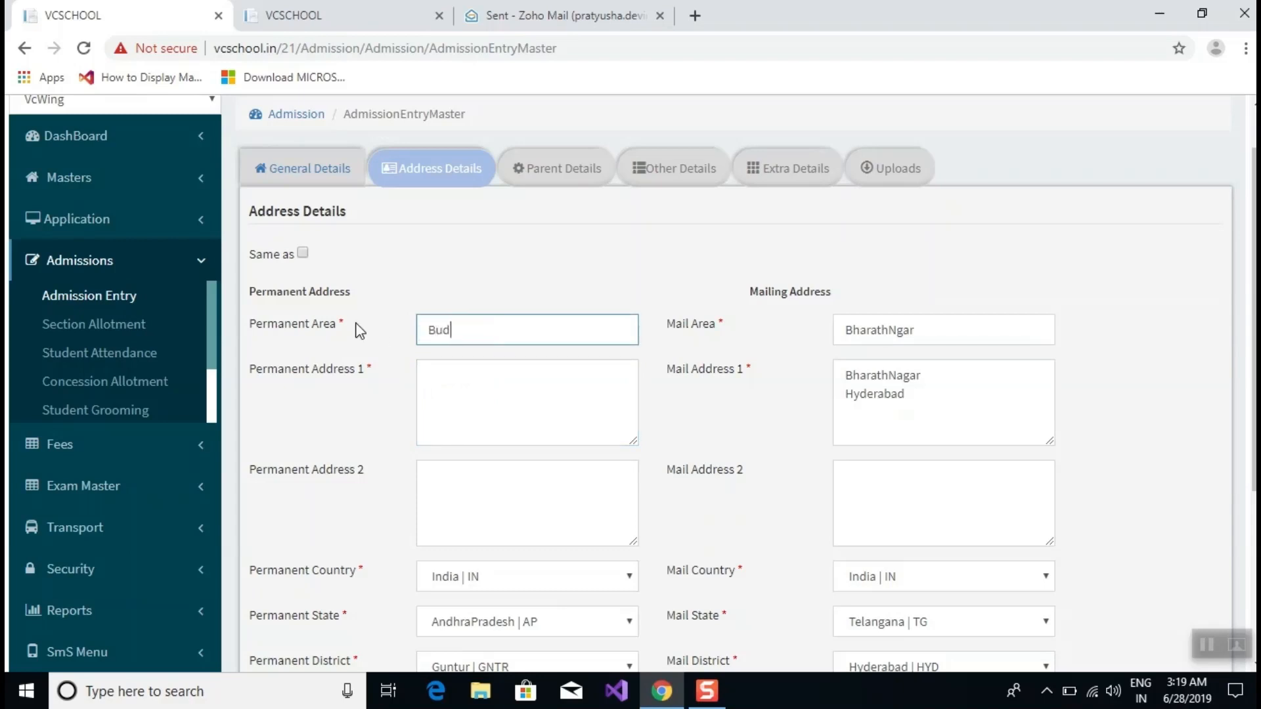
{"action": "type", "text": "ampadu"}
{"action": "left_click", "coordinate": [492, 391]}
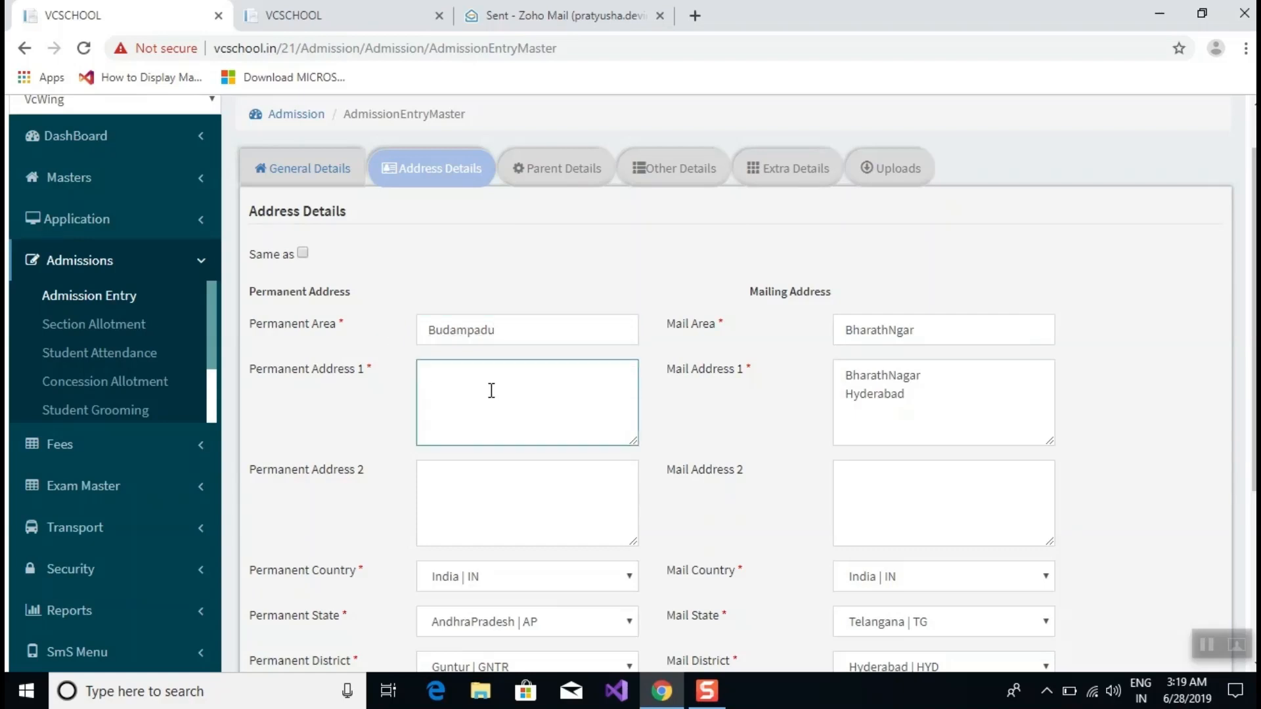
{"action": "type", "text": "Budampadu"}
{"action": "key", "text": "Return"}
{"action": "type", "text": "Gunt"}
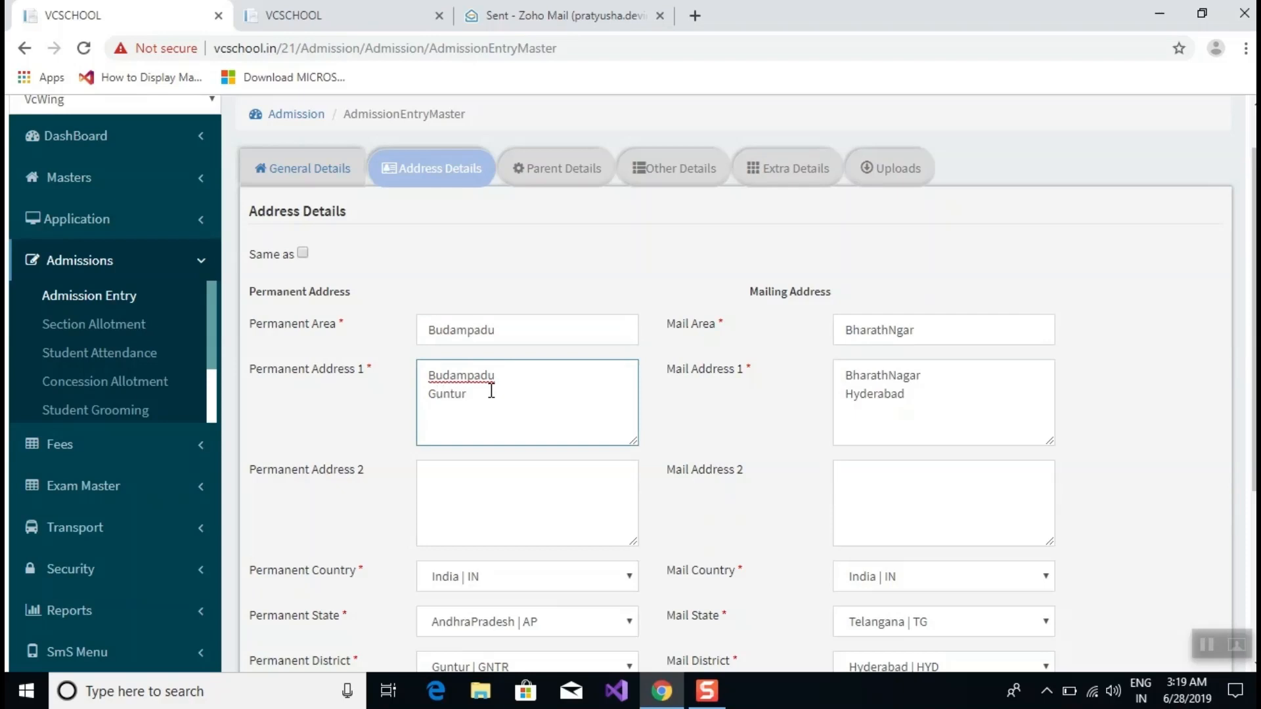
{"action": "type", "text": "ur"}
{"action": "left_click", "coordinate": [302, 253]}
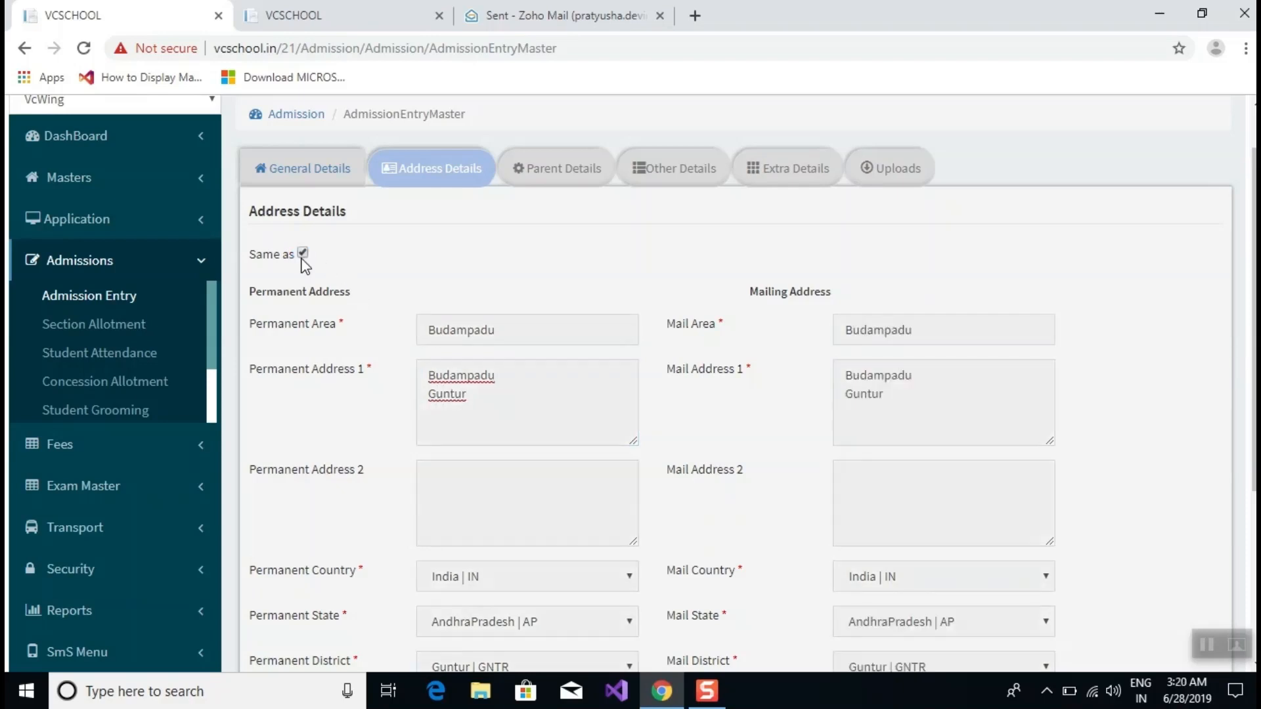
Update the record so the new Budampadu, Guntur address is saved.
{"action": "scroll", "coordinate": [566, 434], "scroll_direction": "down", "scroll_amount": 4}
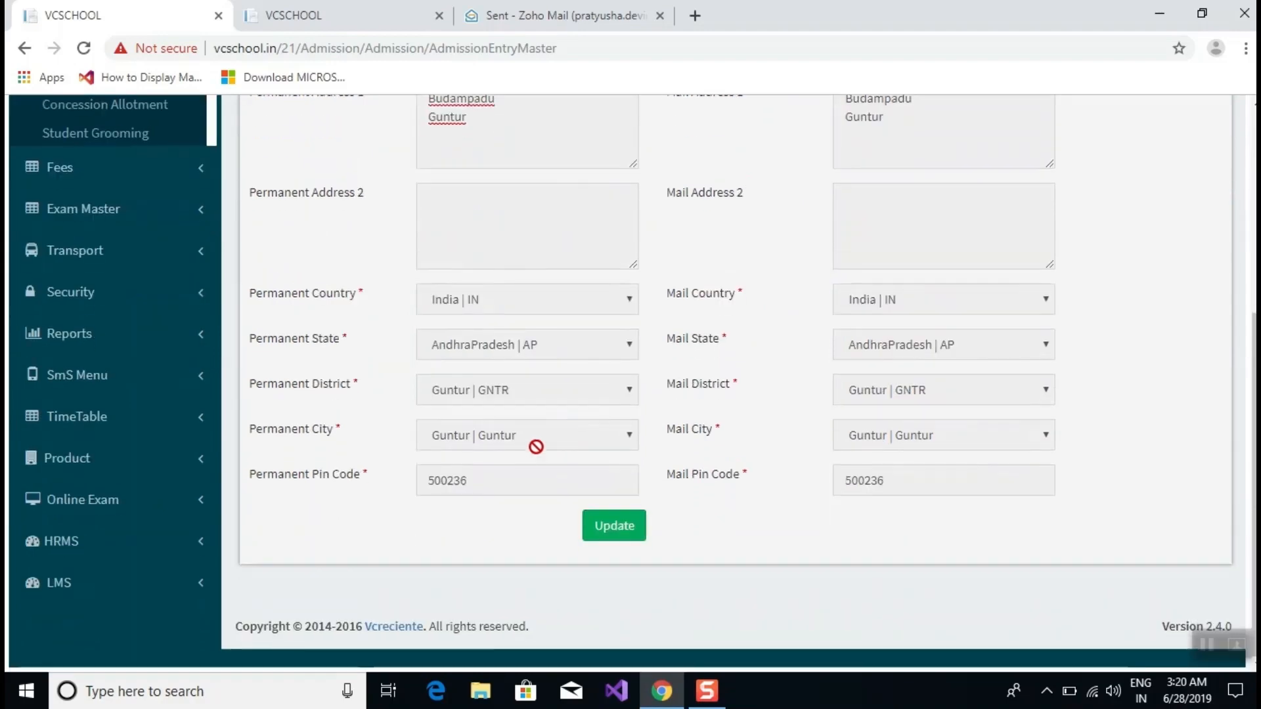
{"action": "scroll", "coordinate": [536, 447], "scroll_direction": "up", "scroll_amount": 5}
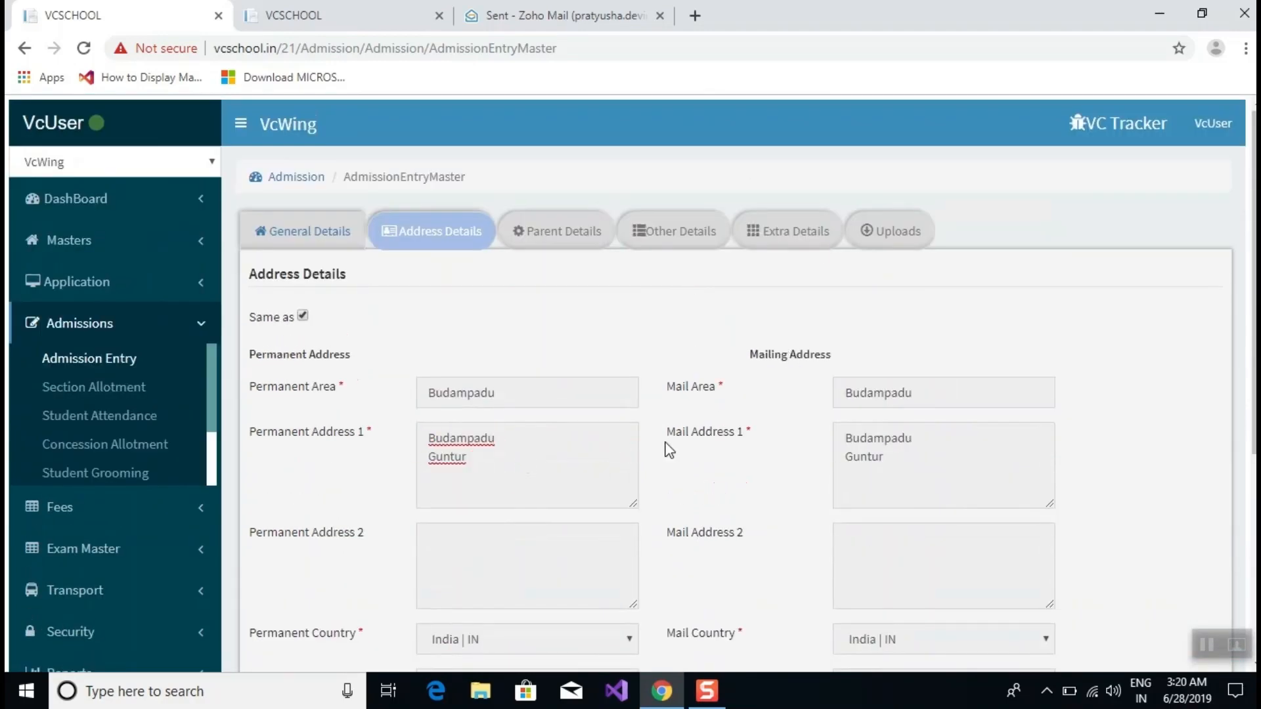
{"action": "scroll", "coordinate": [619, 462], "scroll_direction": "down", "scroll_amount": 5}
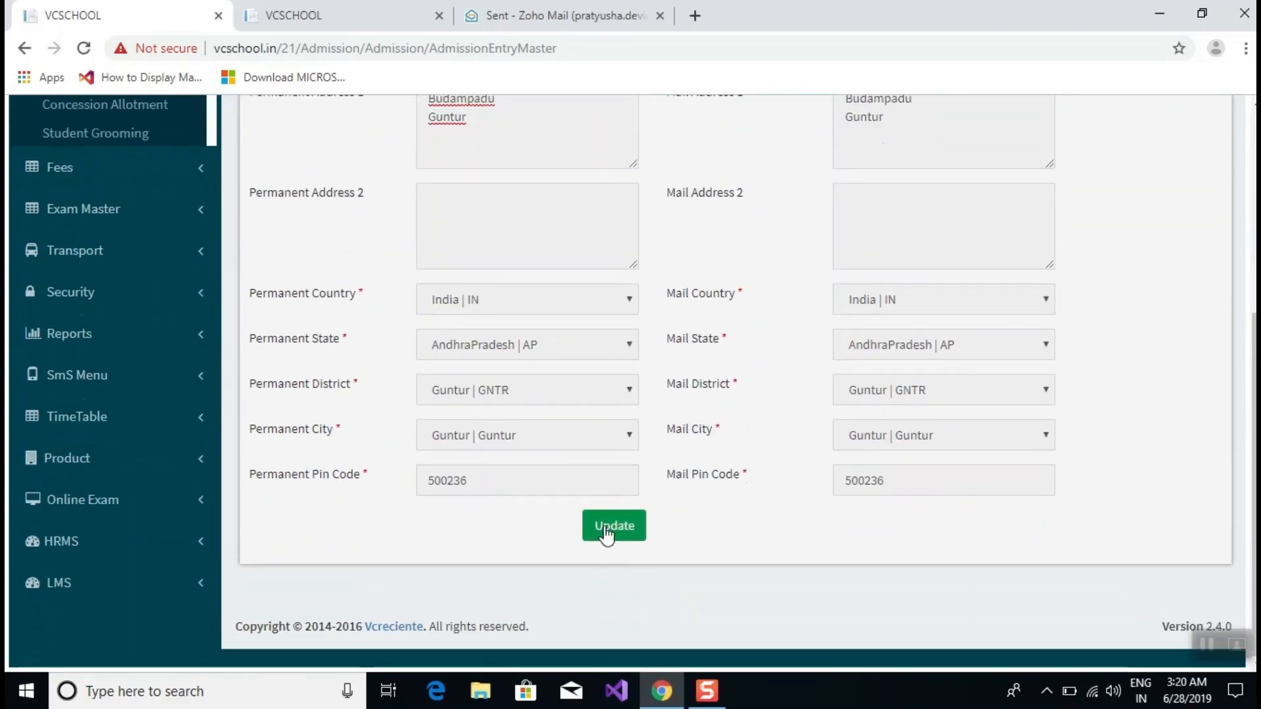
{"action": "left_click", "coordinate": [605, 534]}
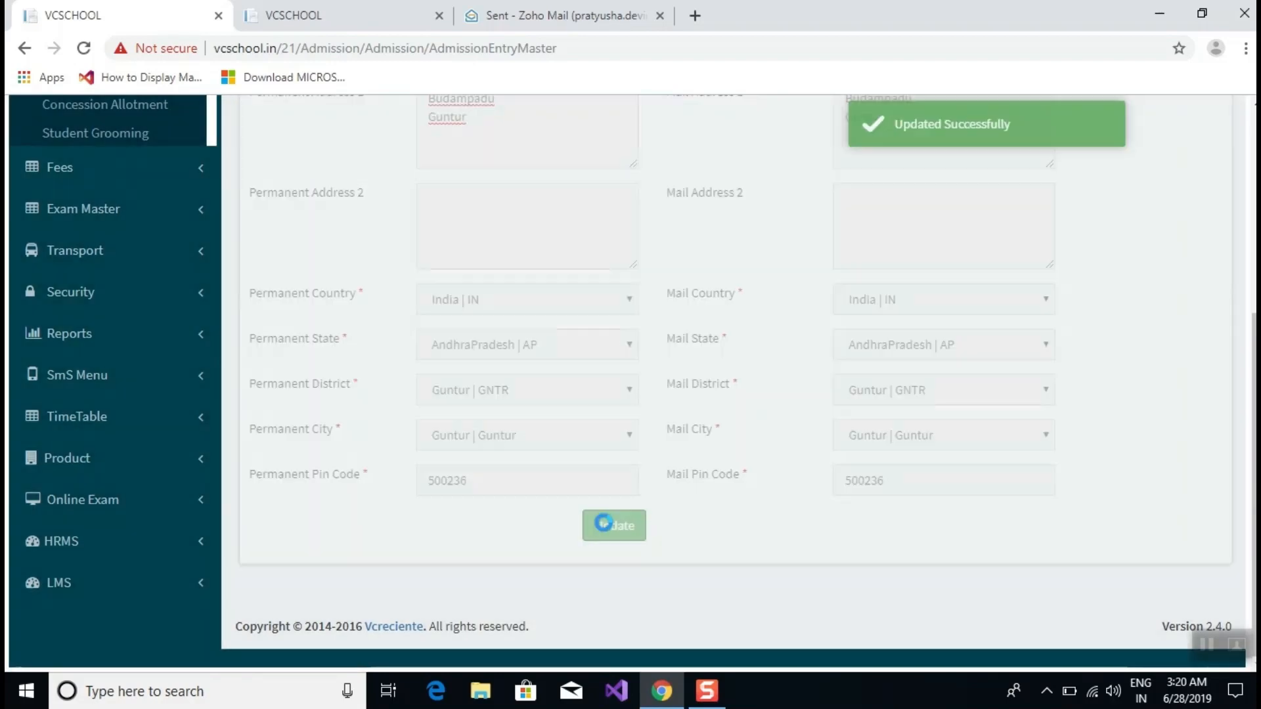
{"action": "scroll", "coordinate": [660, 515], "scroll_direction": "up", "scroll_amount": 5}
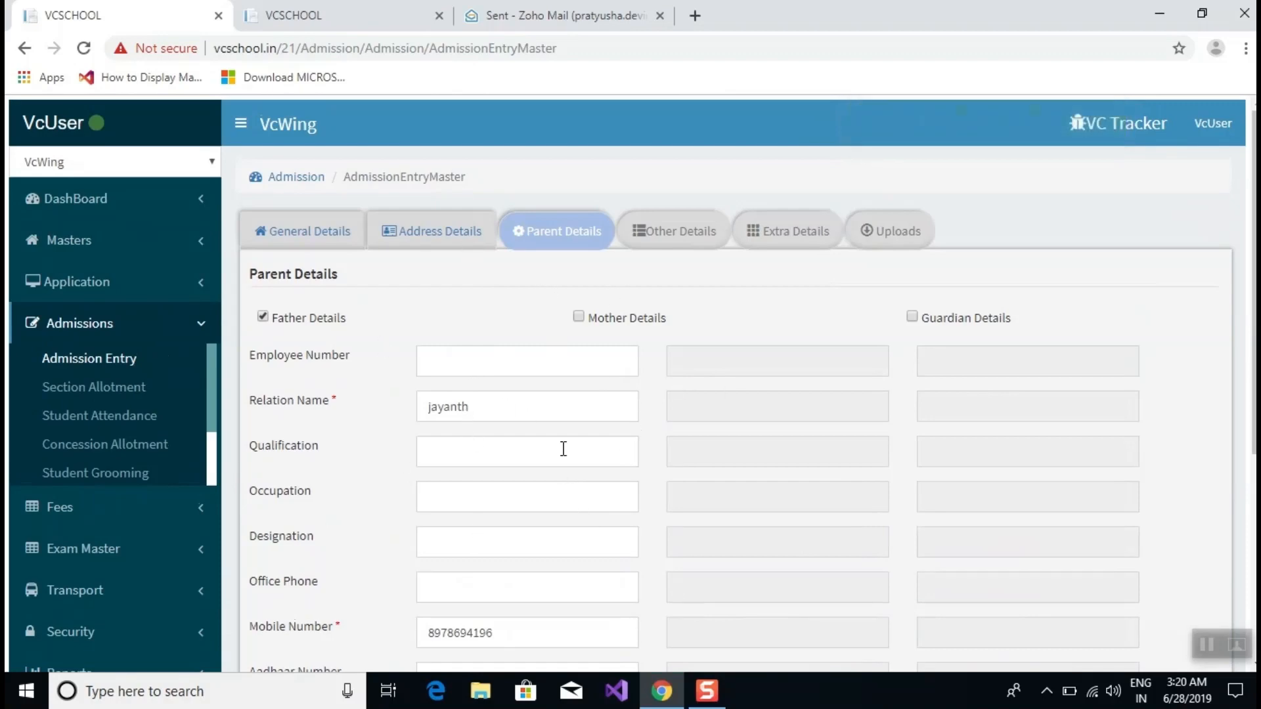
Return to General Details and list the admitted students below the form.
{"action": "scroll", "coordinate": [563, 450], "scroll_direction": "down", "scroll_amount": 5}
{"action": "scroll", "coordinate": [652, 494], "scroll_direction": "up", "scroll_amount": 2}
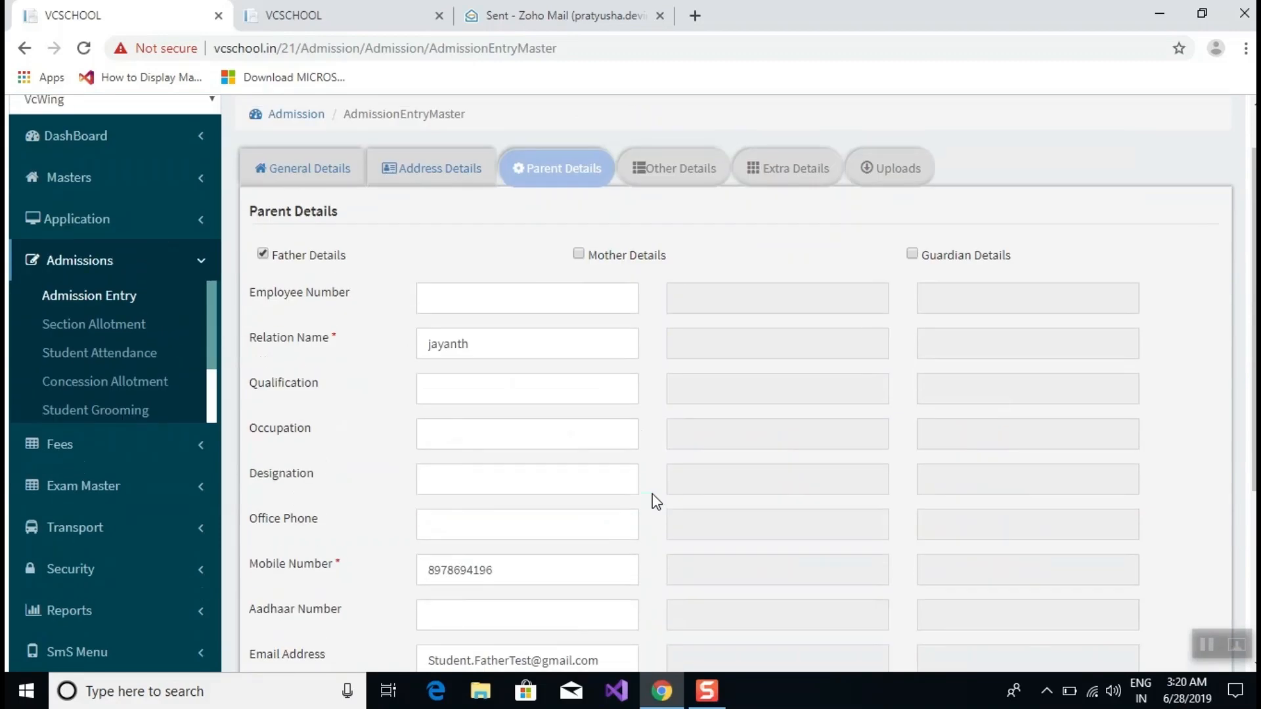
{"action": "left_click", "coordinate": [295, 166]}
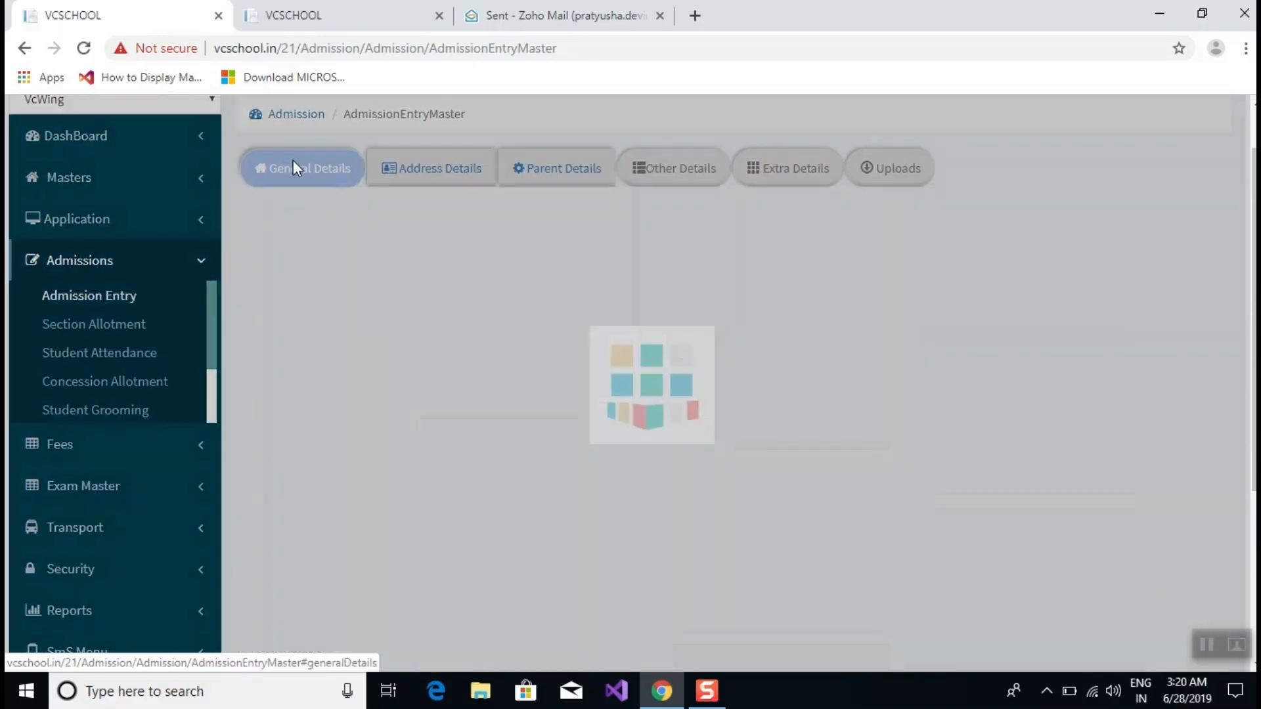
{"action": "scroll", "coordinate": [499, 285], "scroll_direction": "down", "scroll_amount": 10}
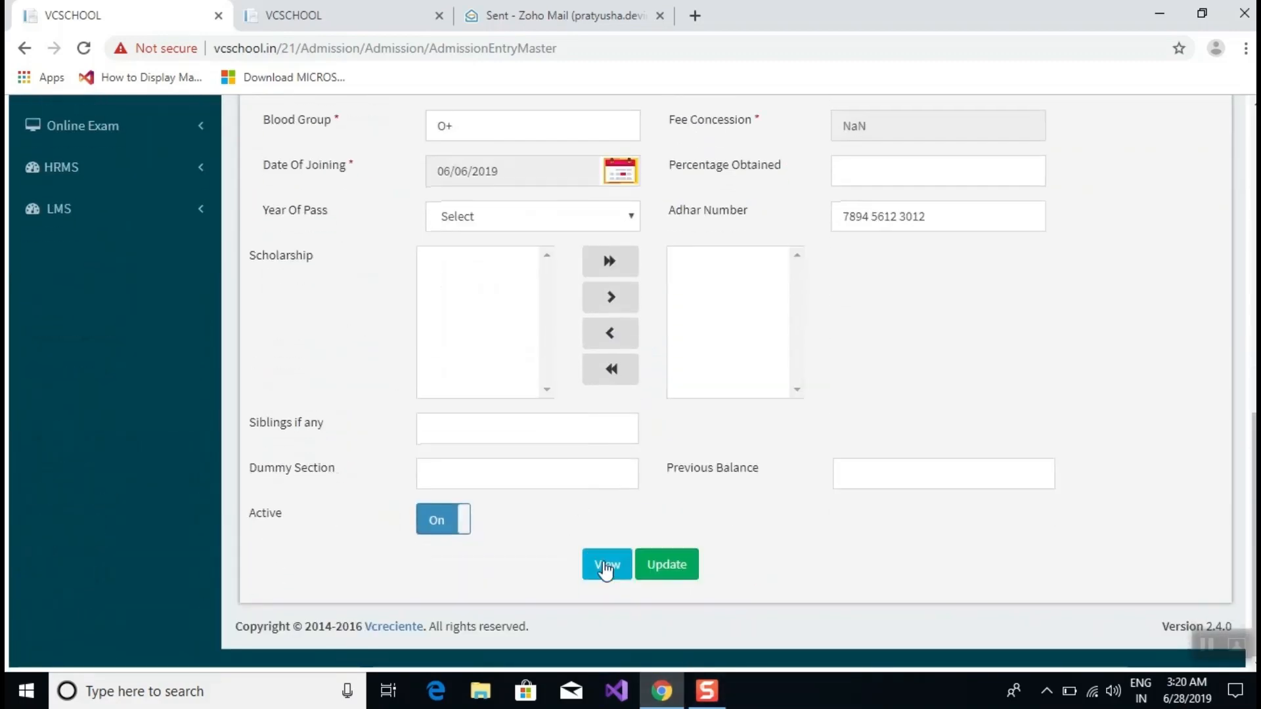
{"action": "left_click", "coordinate": [605, 564]}
{"action": "scroll", "coordinate": [612, 315], "scroll_direction": "down", "scroll_amount": 4}
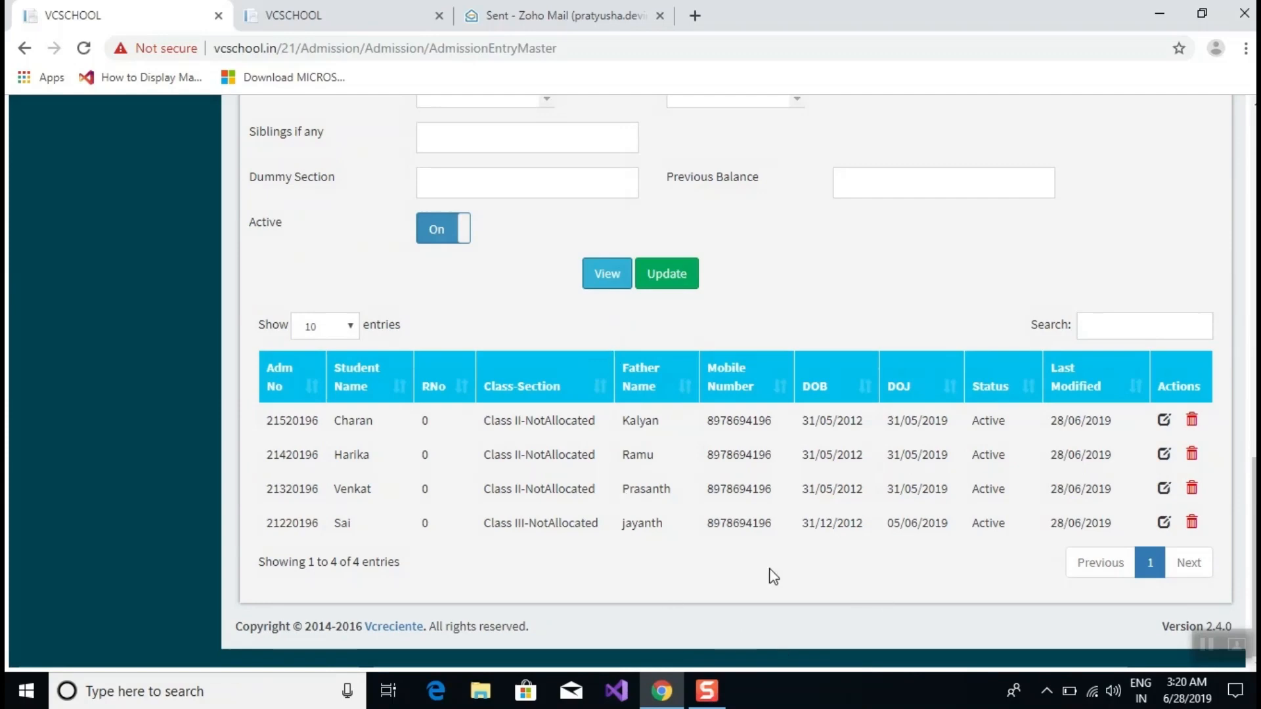
Load the Class III student's record and check its Adhar Number and Date of Joining.
{"action": "left_click", "coordinate": [1163, 523]}
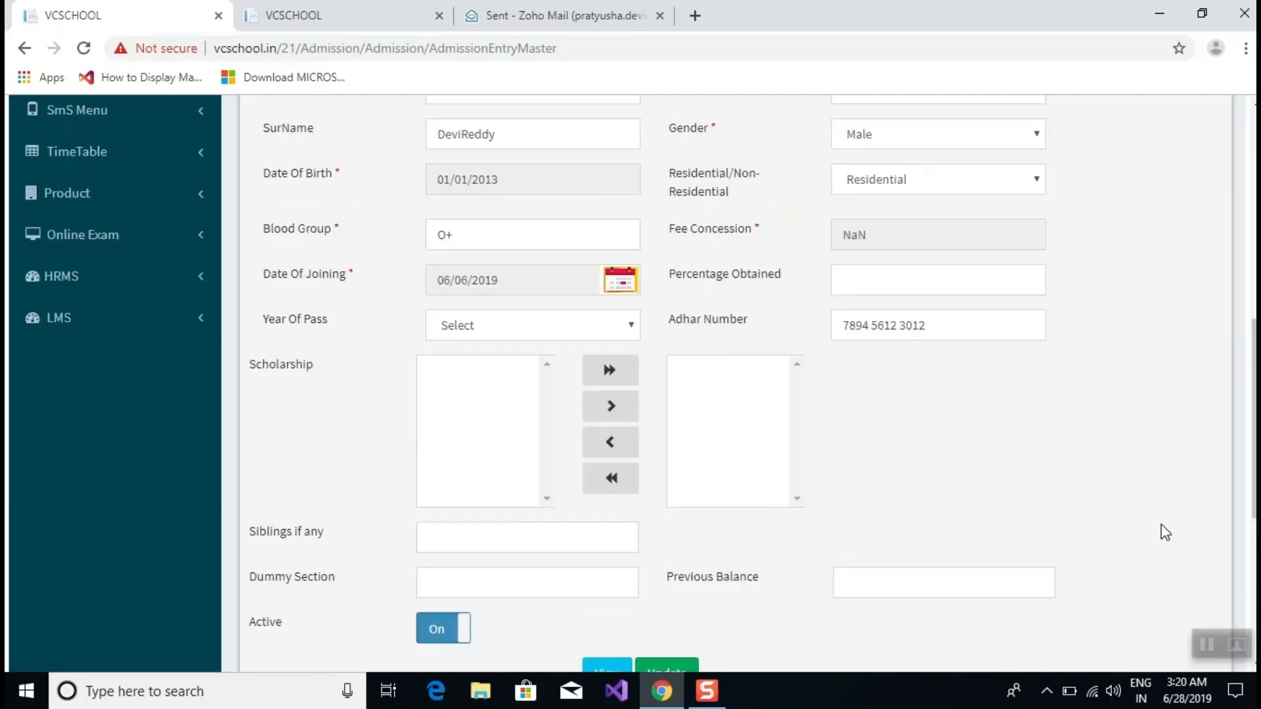
{"action": "scroll", "coordinate": [831, 442], "scroll_direction": "down", "scroll_amount": 5}
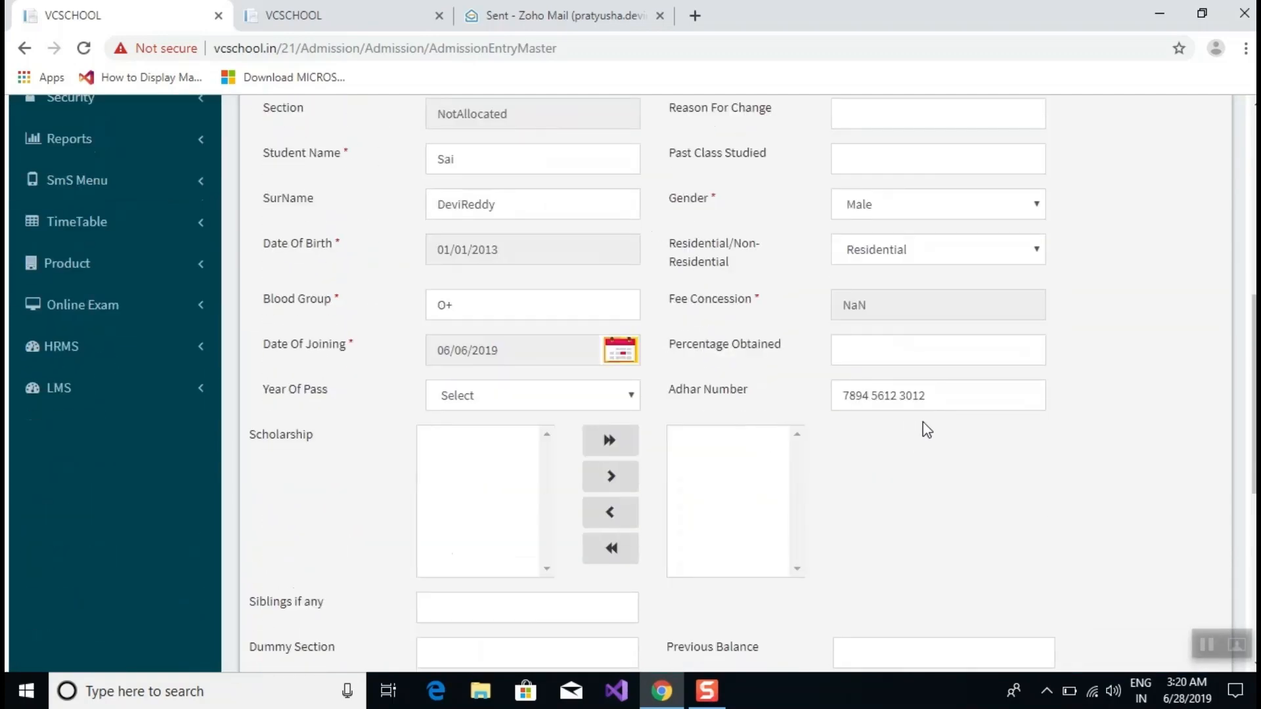
{"action": "left_click_drag", "start_coordinate": [941, 408], "coordinate": [821, 427]}
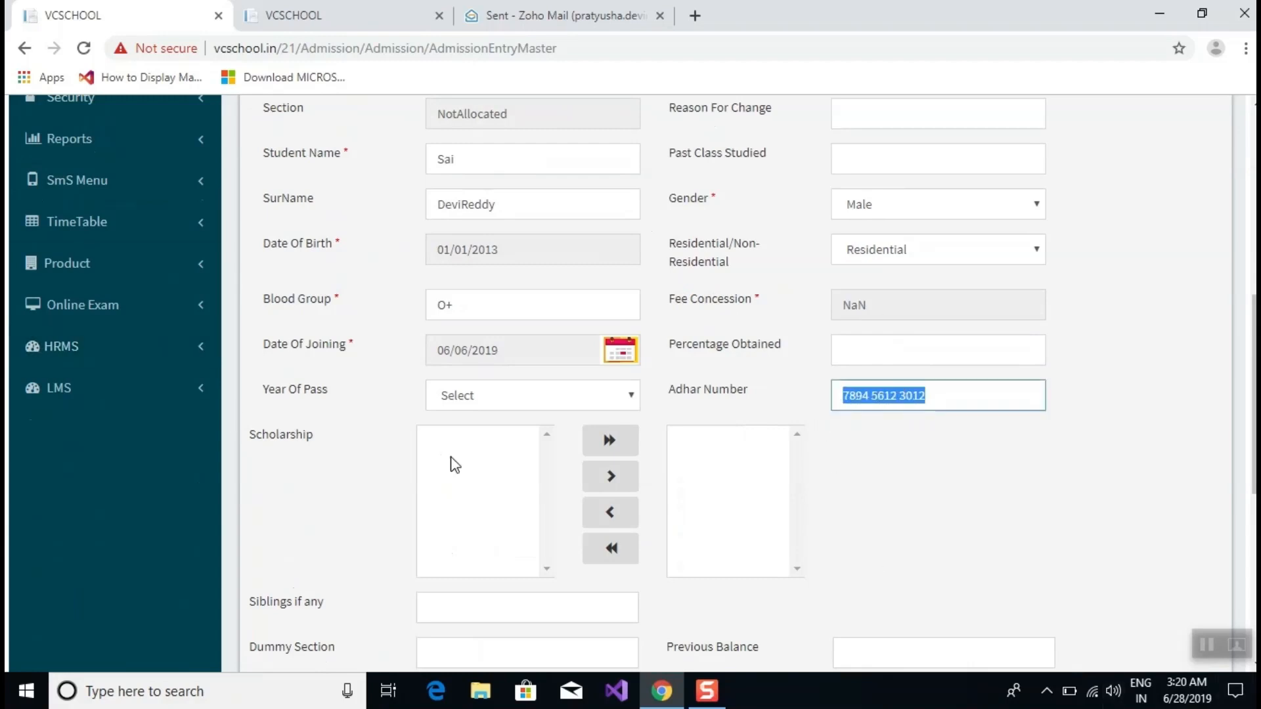
{"action": "left_click", "coordinate": [517, 354]}
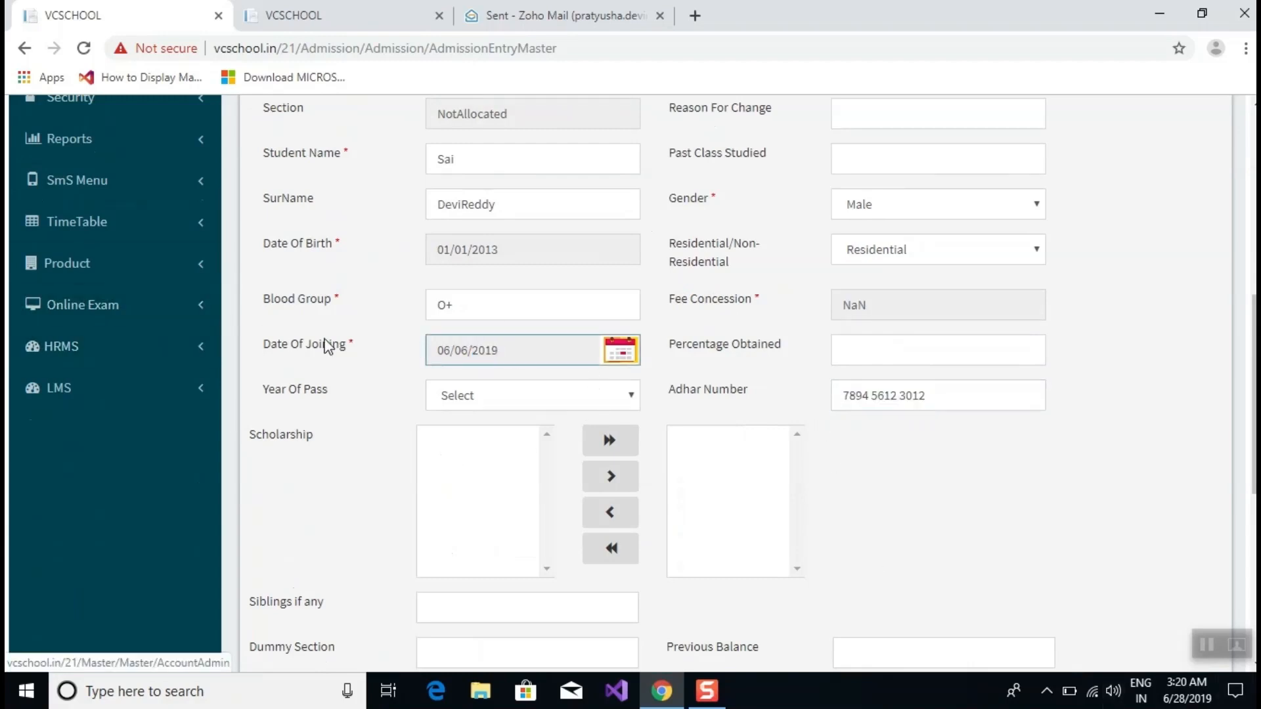
{"action": "left_click_drag", "start_coordinate": [546, 344], "coordinate": [430, 342]}
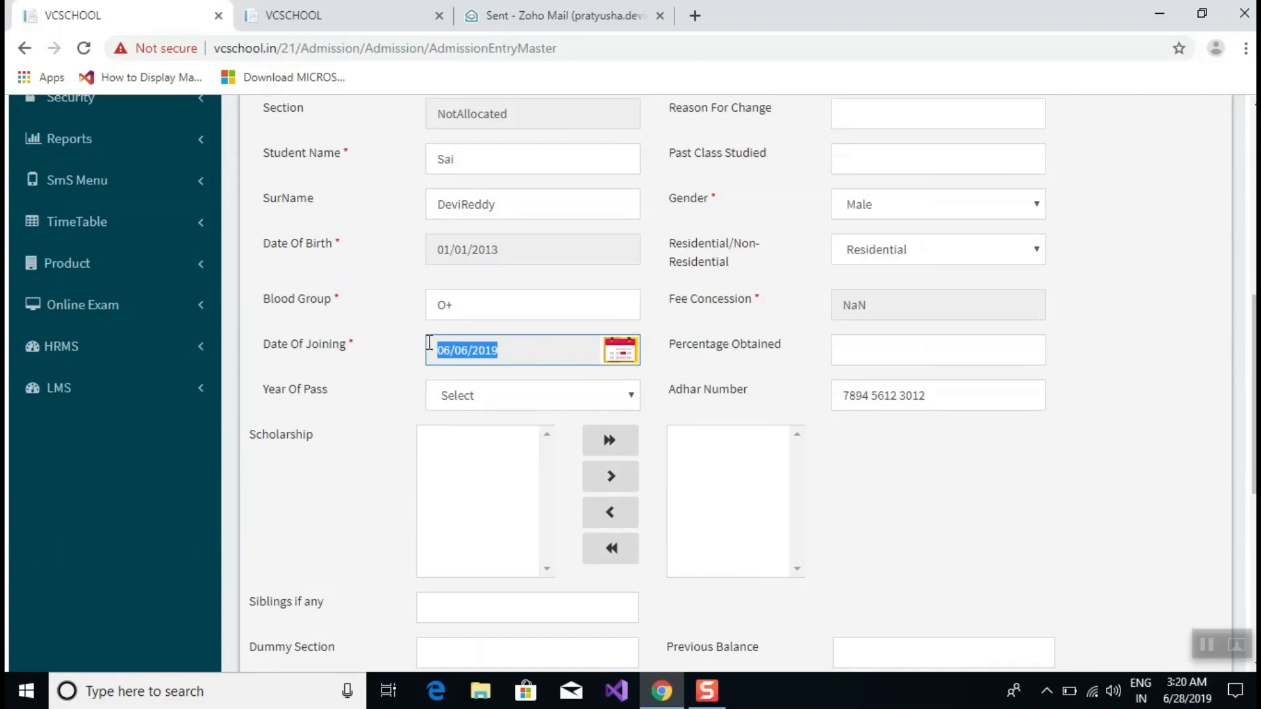
{"action": "scroll", "coordinate": [700, 201], "scroll_direction": "down", "scroll_amount": 4}
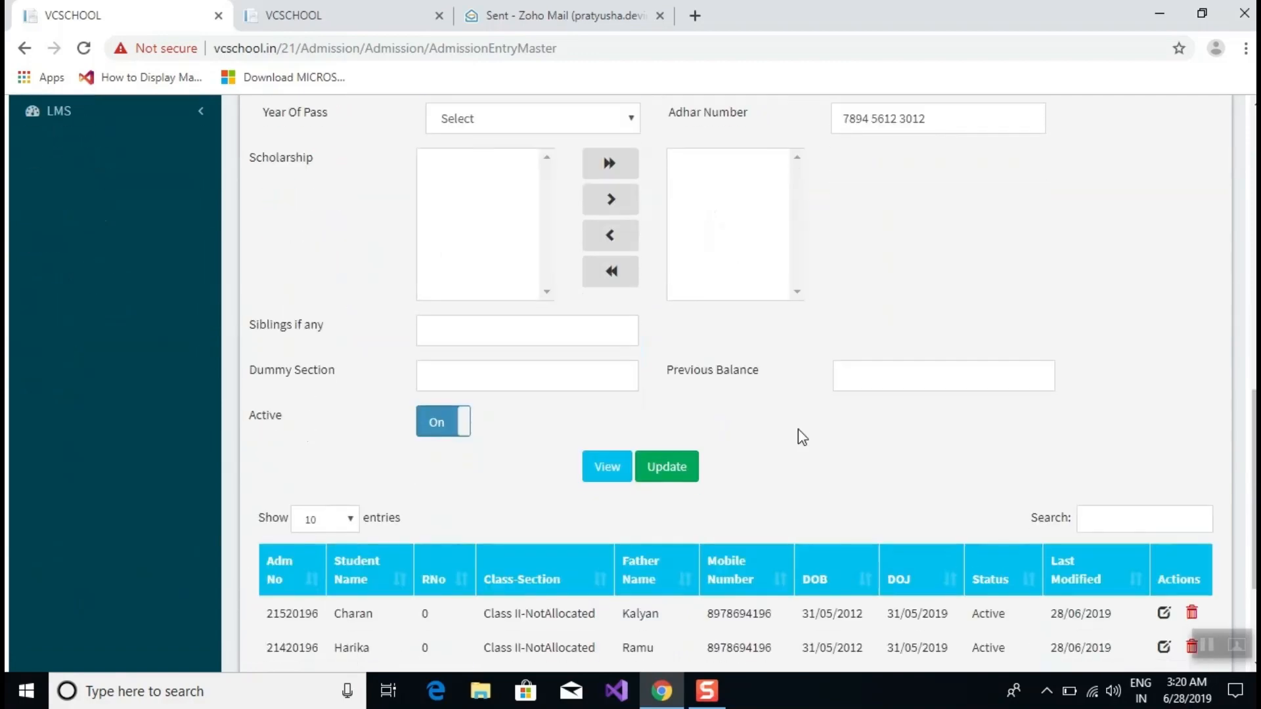
{"action": "scroll", "coordinate": [876, 462], "scroll_direction": "down", "scroll_amount": 3}
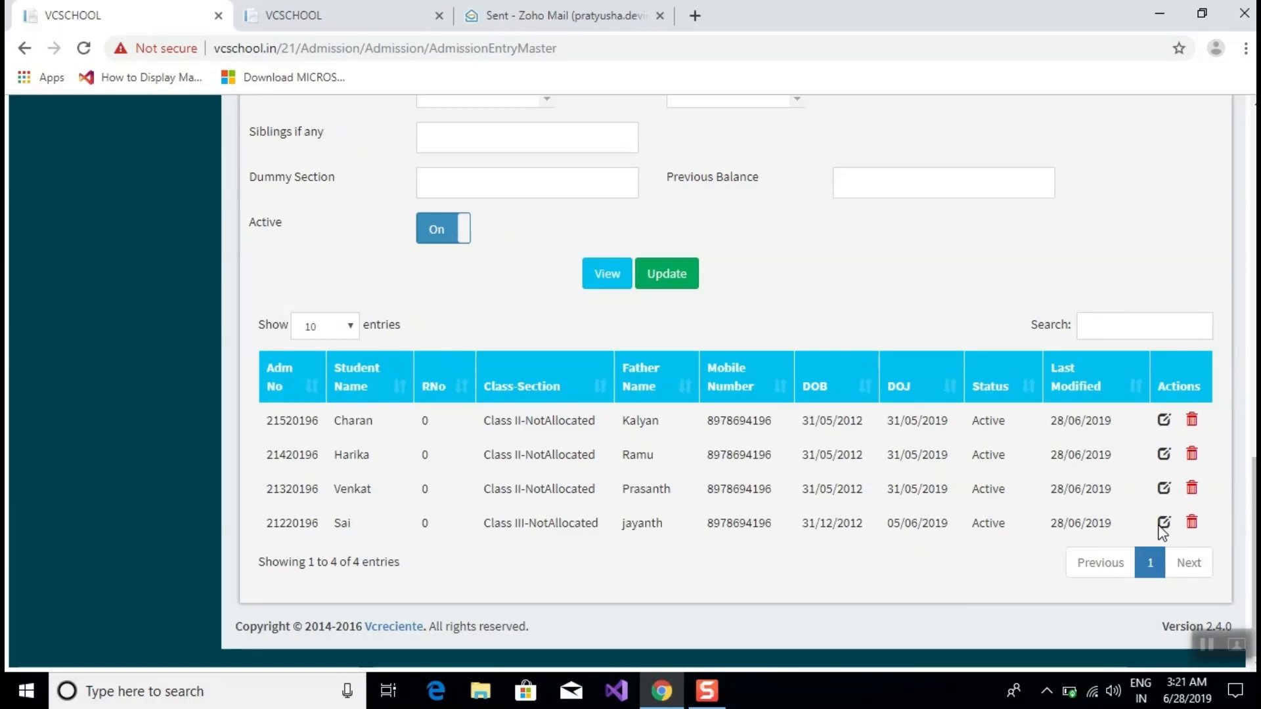
Switch the Class III student's Active toggle to Off and update the record.
{"action": "left_click", "coordinate": [1163, 524]}
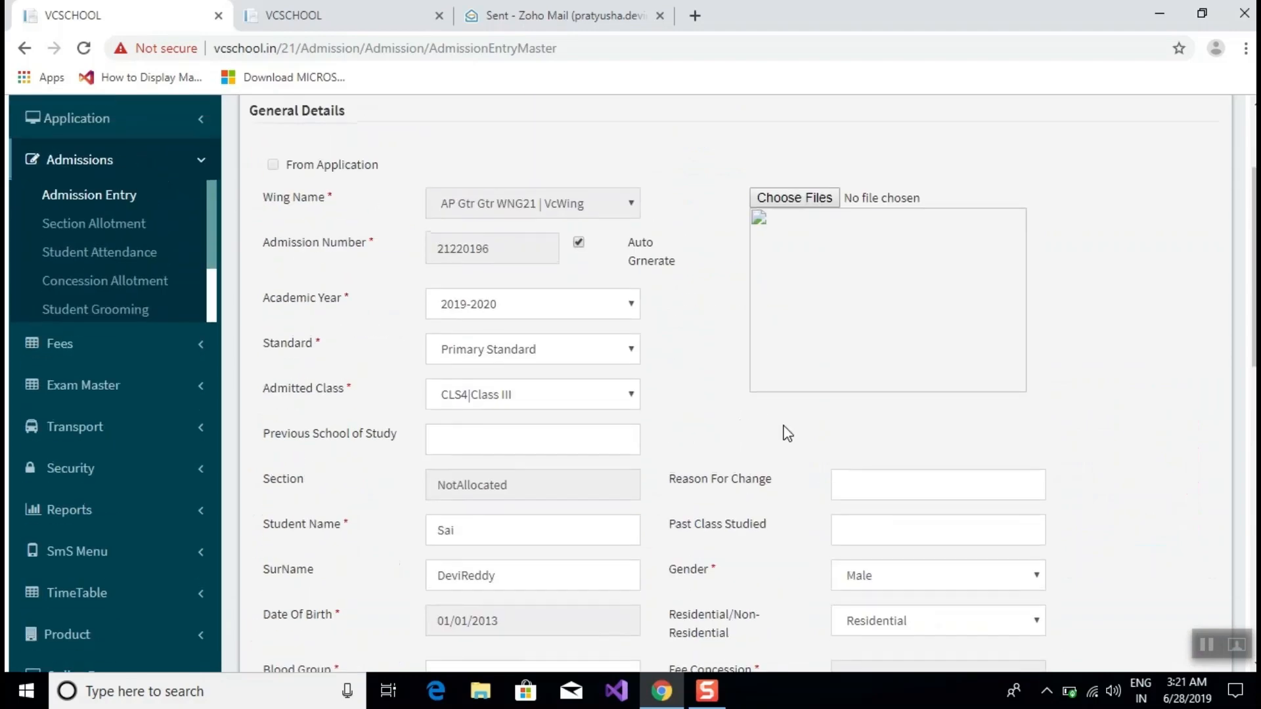
{"action": "scroll", "coordinate": [786, 434], "scroll_direction": "down", "scroll_amount": 10}
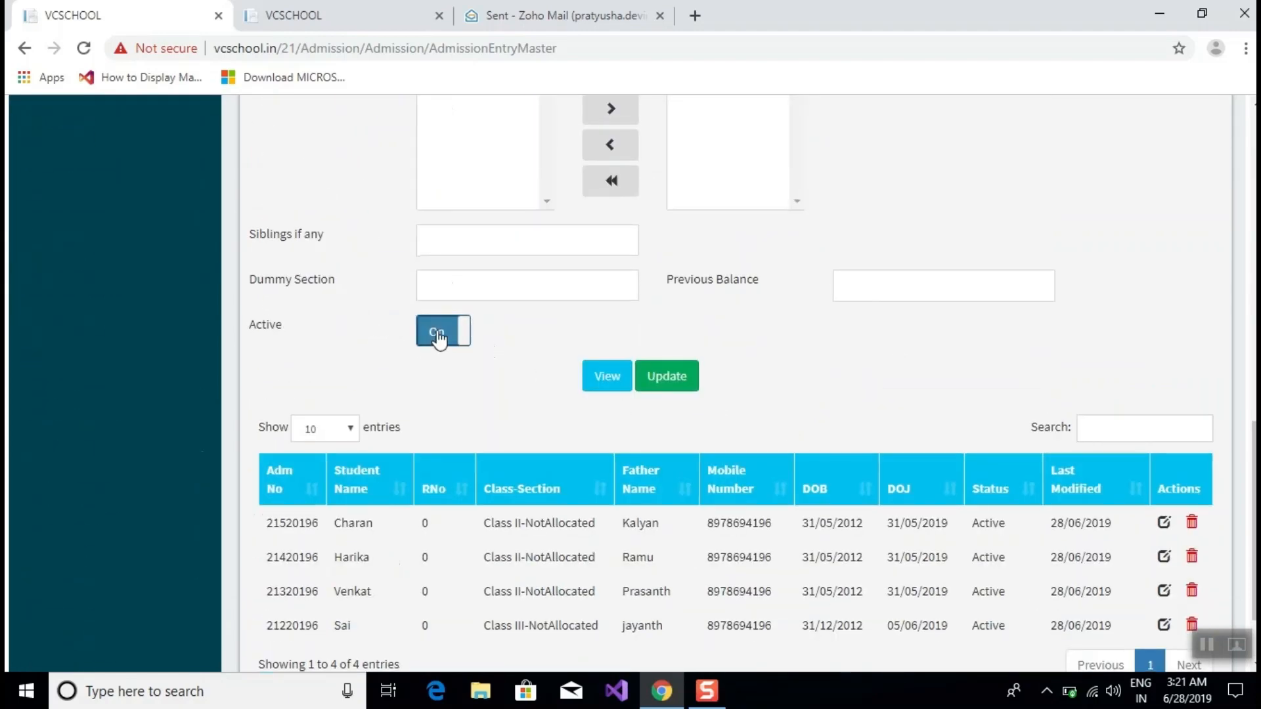
{"action": "left_click", "coordinate": [439, 336]}
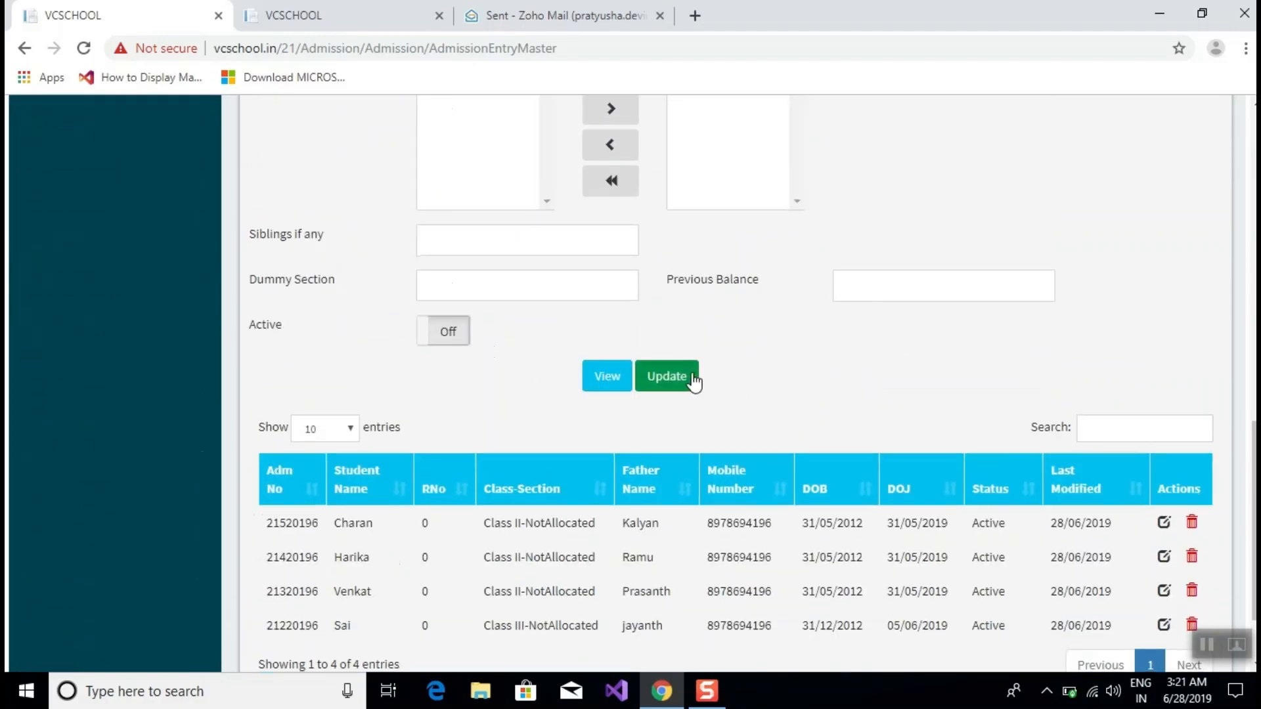
{"action": "left_click", "coordinate": [656, 375]}
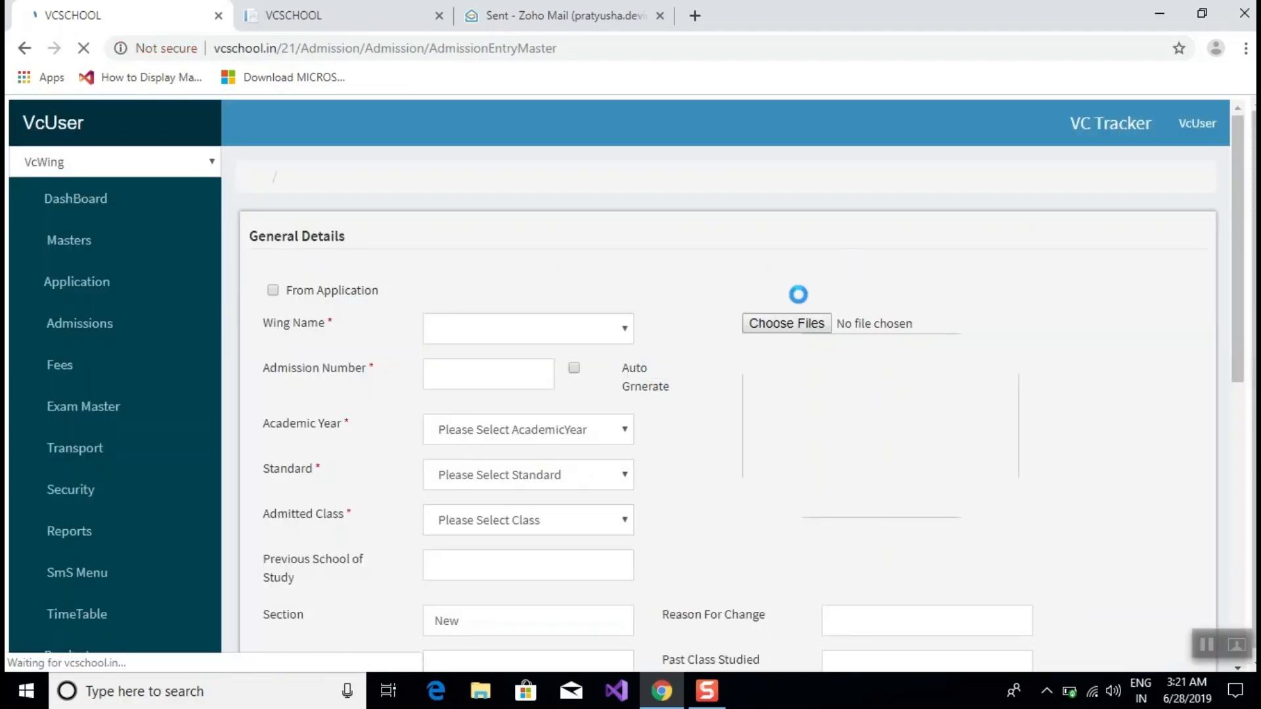
List the students to confirm the Class III student's status now reads Deleted.
{"action": "scroll", "coordinate": [798, 306], "scroll_direction": "down", "scroll_amount": 8}
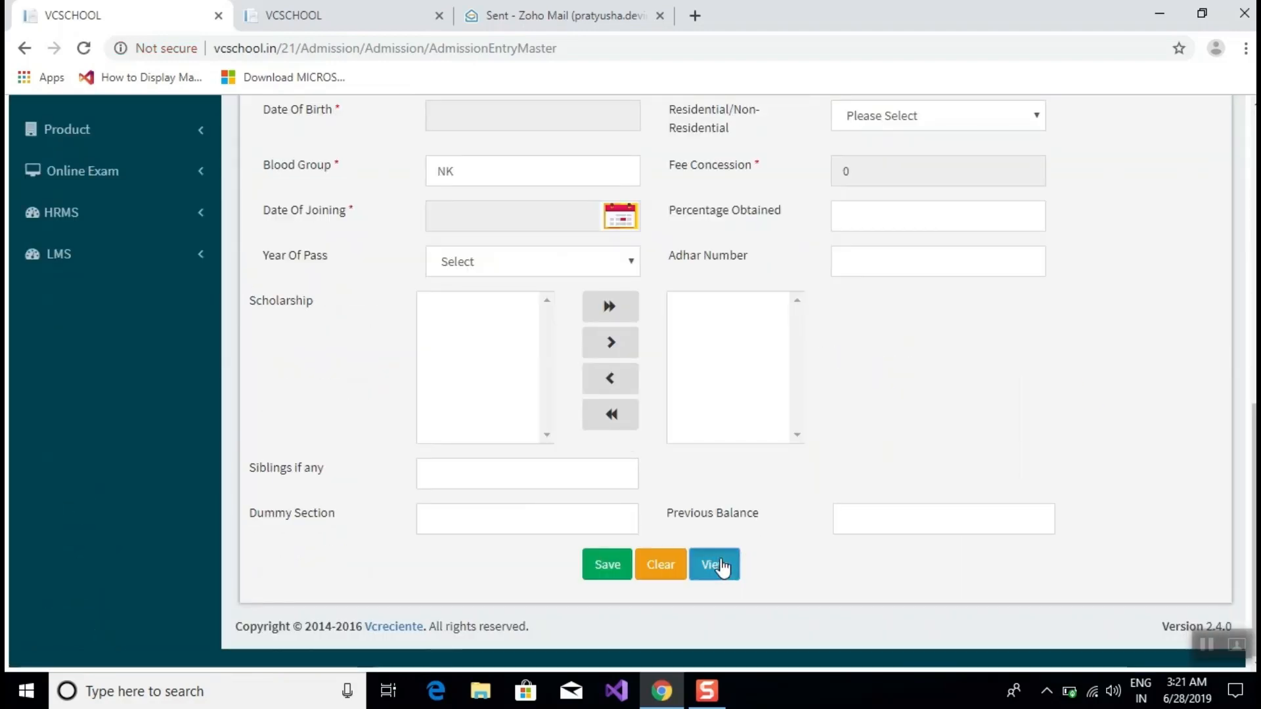
{"action": "left_click", "coordinate": [721, 567]}
{"action": "scroll", "coordinate": [834, 421], "scroll_direction": "down", "scroll_amount": 4}
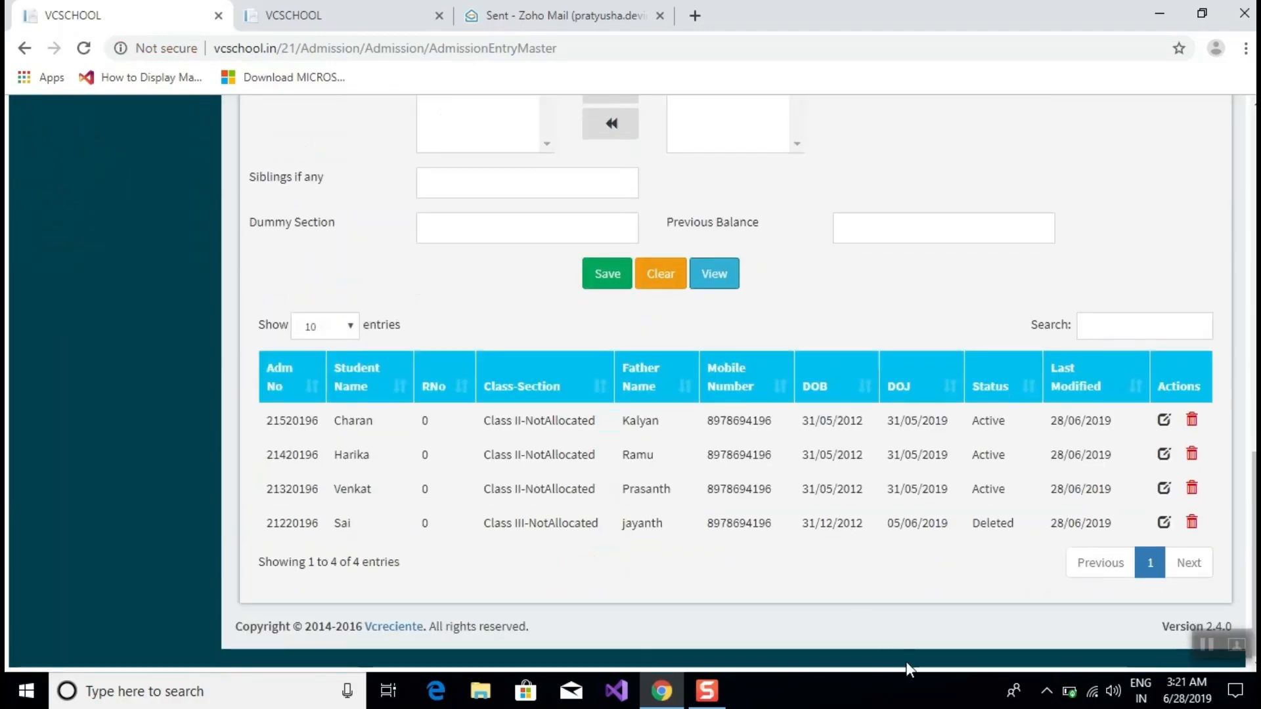
{"action": "left_click_drag", "start_coordinate": [1030, 535], "coordinate": [982, 523]}
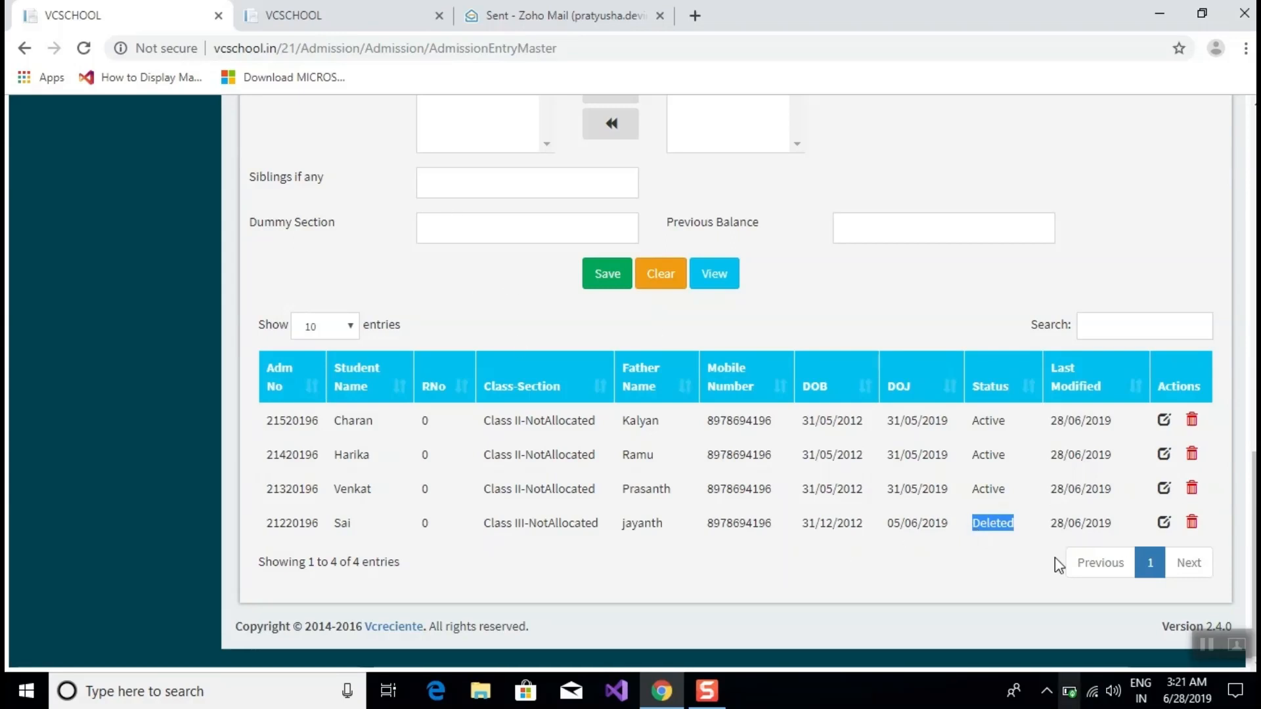
{"action": "scroll", "coordinate": [289, 262], "scroll_direction": "up", "scroll_amount": 7}
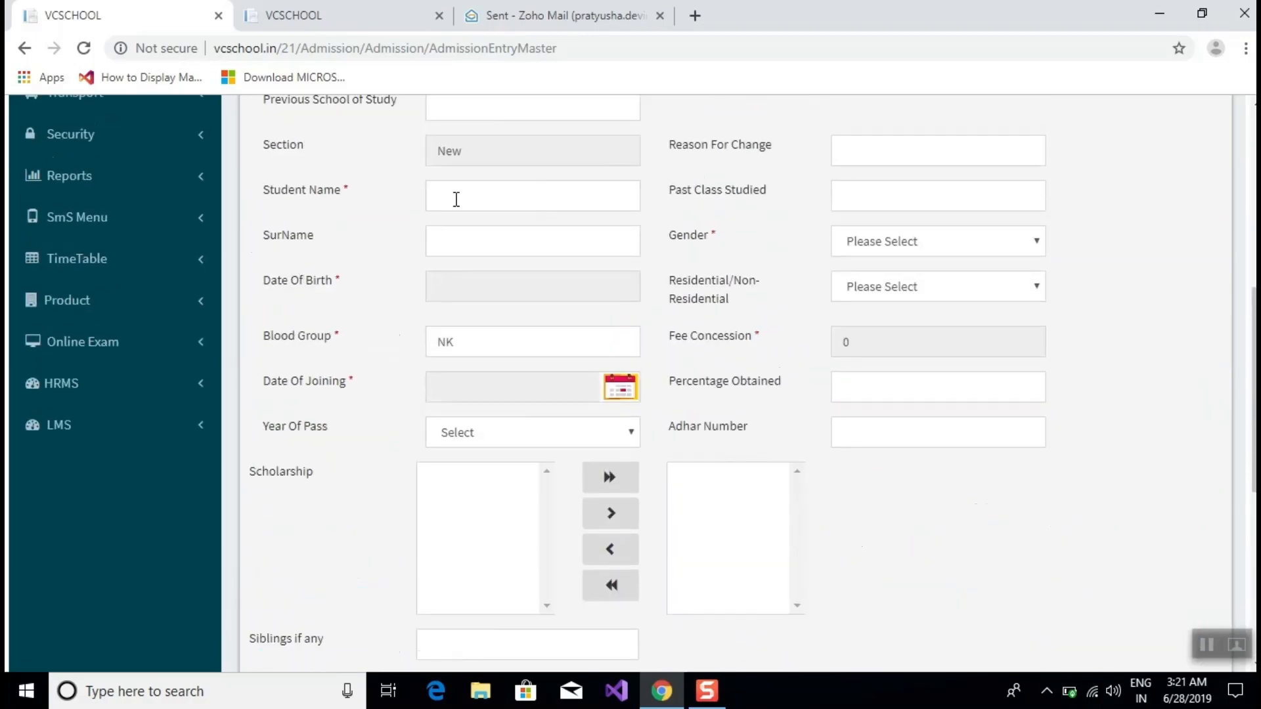
Go to Admissions > Section Allotment in the sidebar.
{"action": "scroll", "coordinate": [486, 230], "scroll_direction": "up", "scroll_amount": 4}
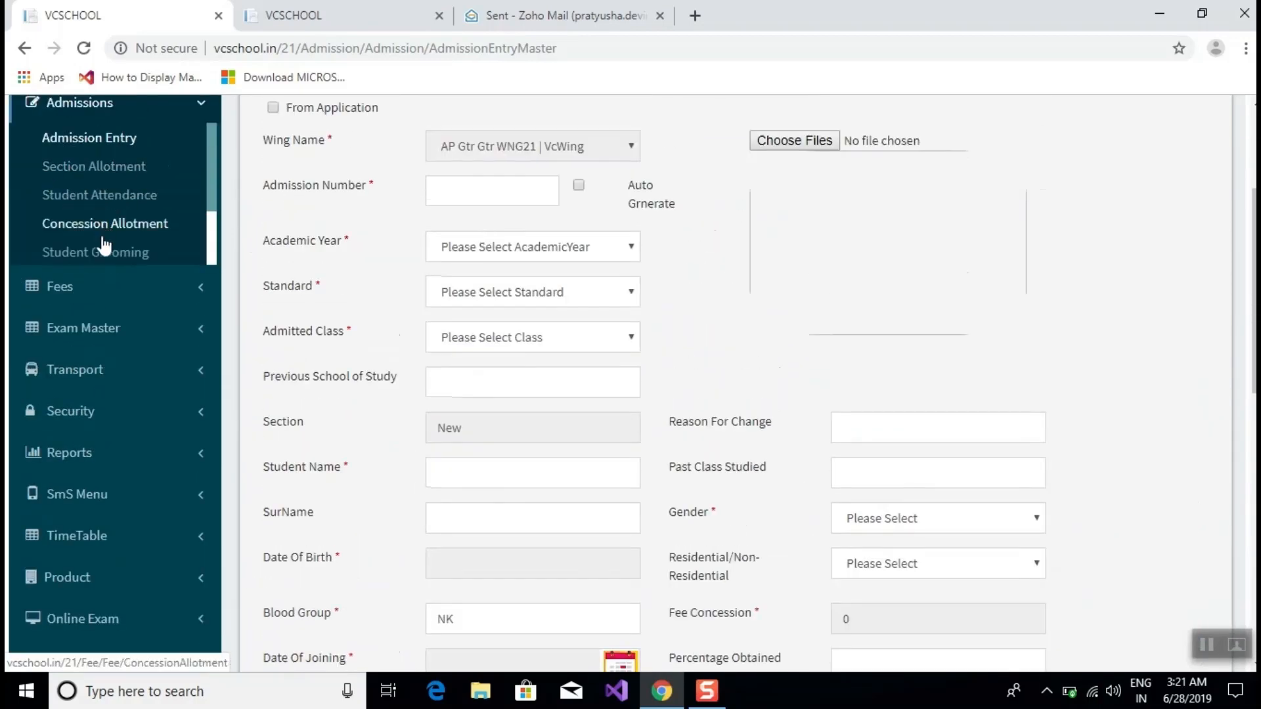
{"action": "left_click", "coordinate": [89, 167]}
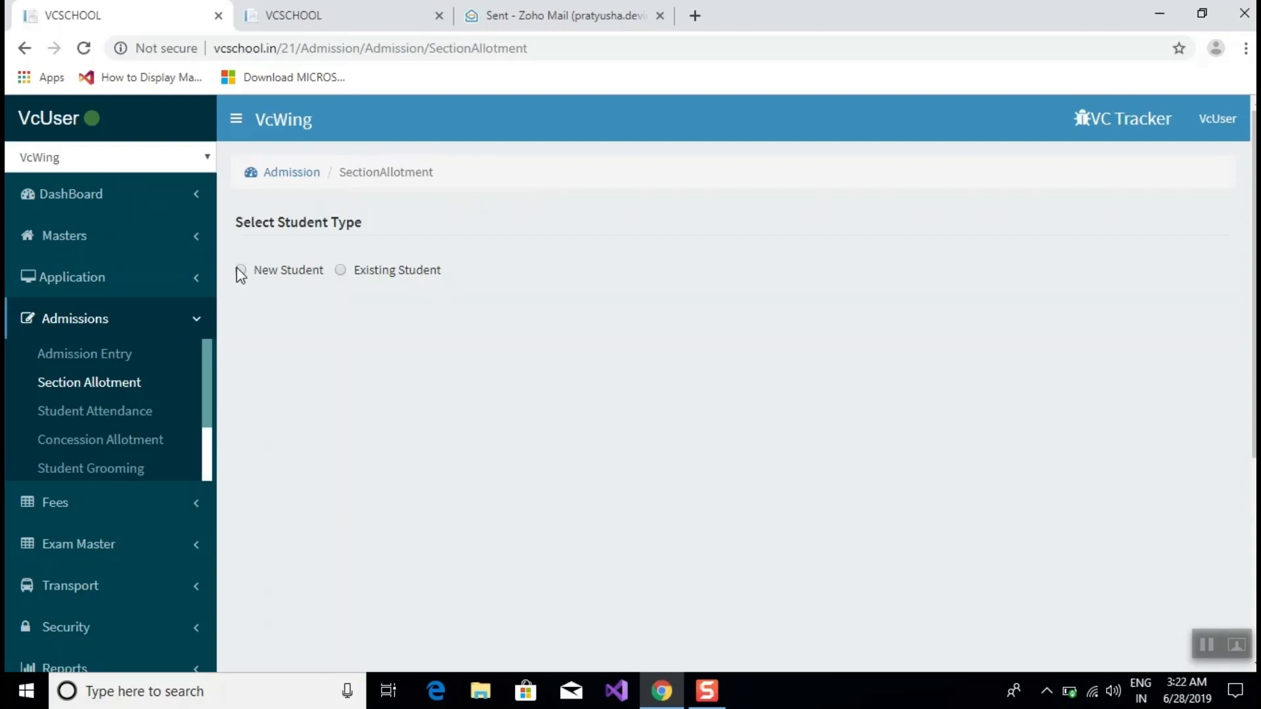
Choose the New Student type and academic year 2019-2020.
{"action": "left_click", "coordinate": [241, 270]}
{"action": "scroll", "coordinate": [786, 328], "scroll_direction": "down", "scroll_amount": 1}
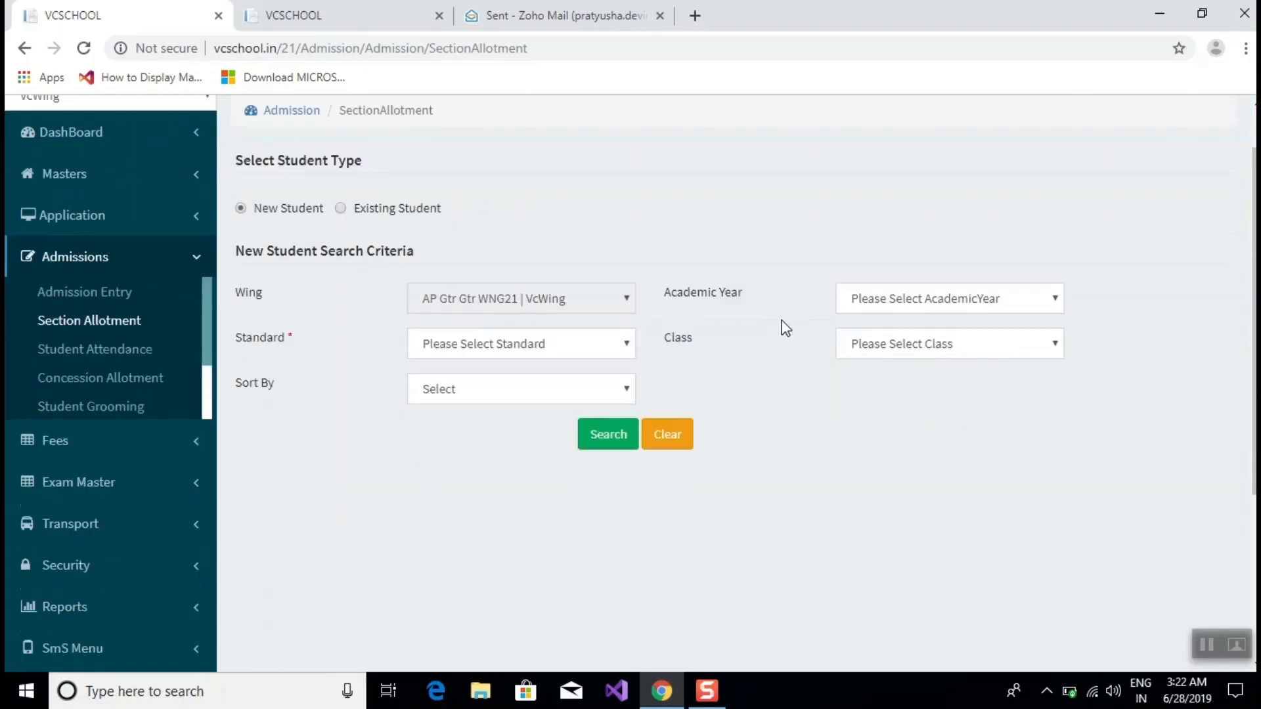
{"action": "scroll", "coordinate": [785, 328], "scroll_direction": "down", "scroll_amount": 2}
{"action": "scroll", "coordinate": [468, 283], "scroll_direction": "up", "scroll_amount": 3}
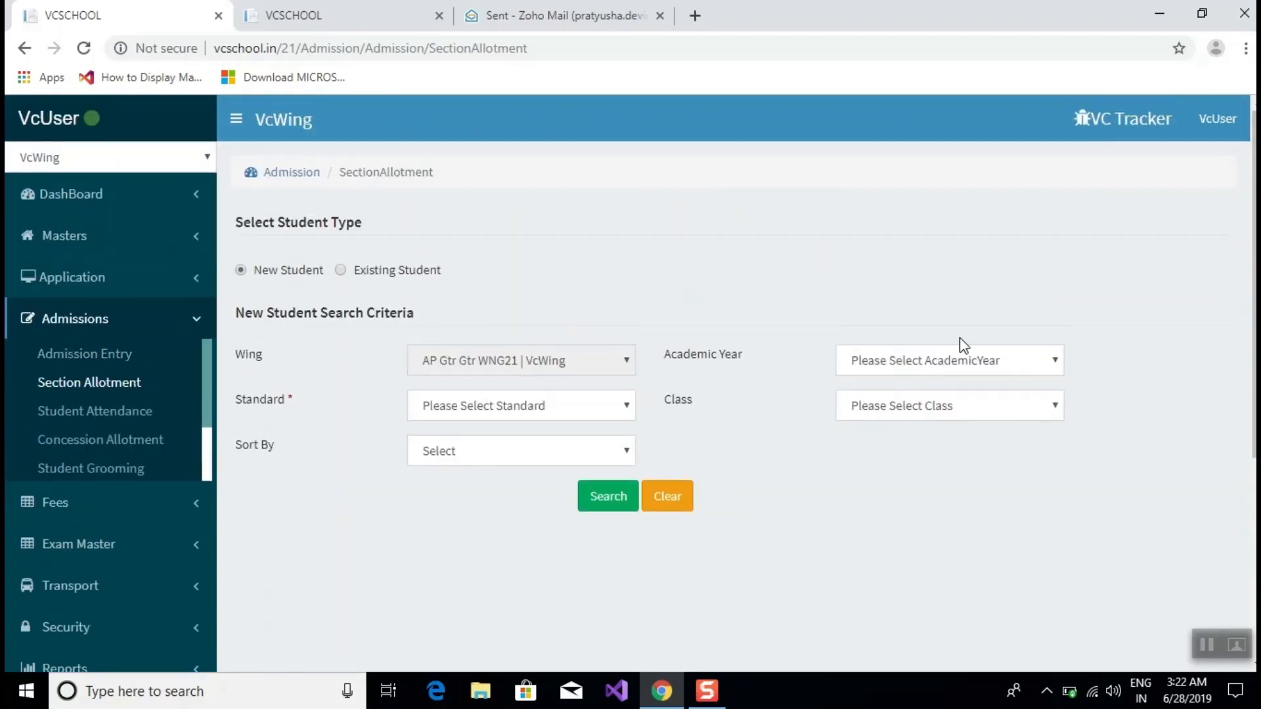
{"action": "left_click", "coordinate": [948, 364]}
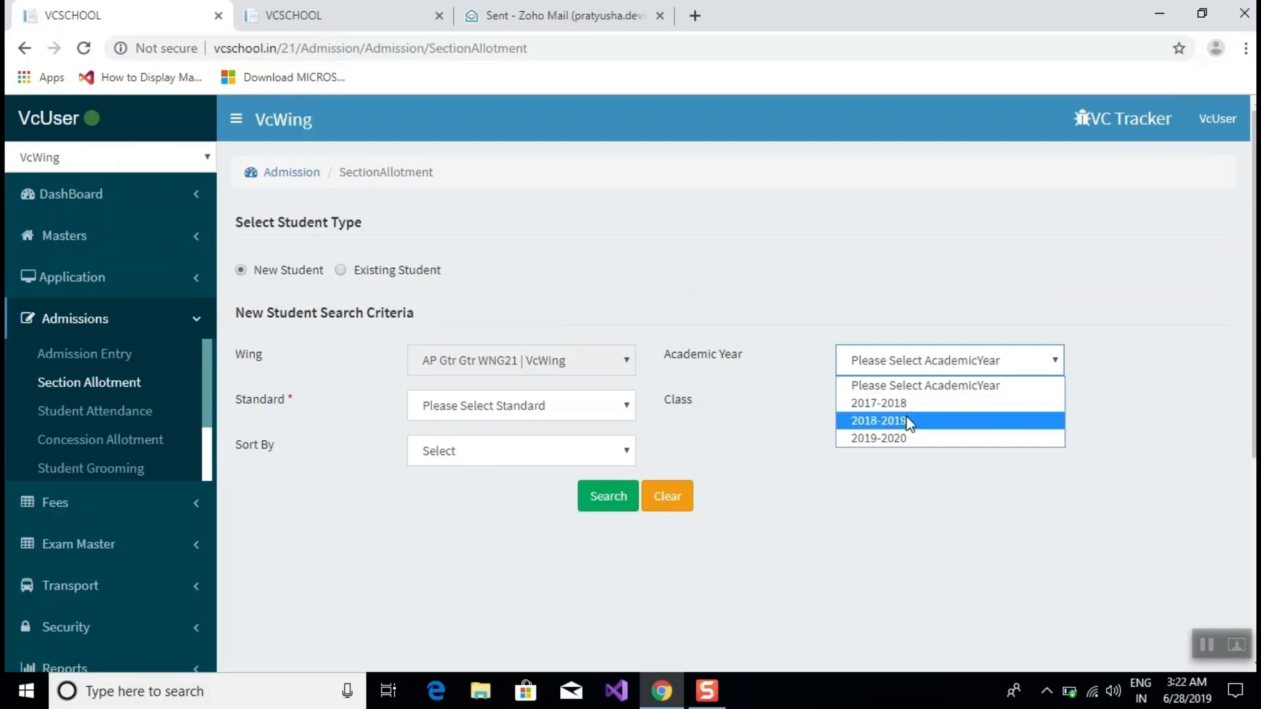
{"action": "left_click", "coordinate": [904, 436]}
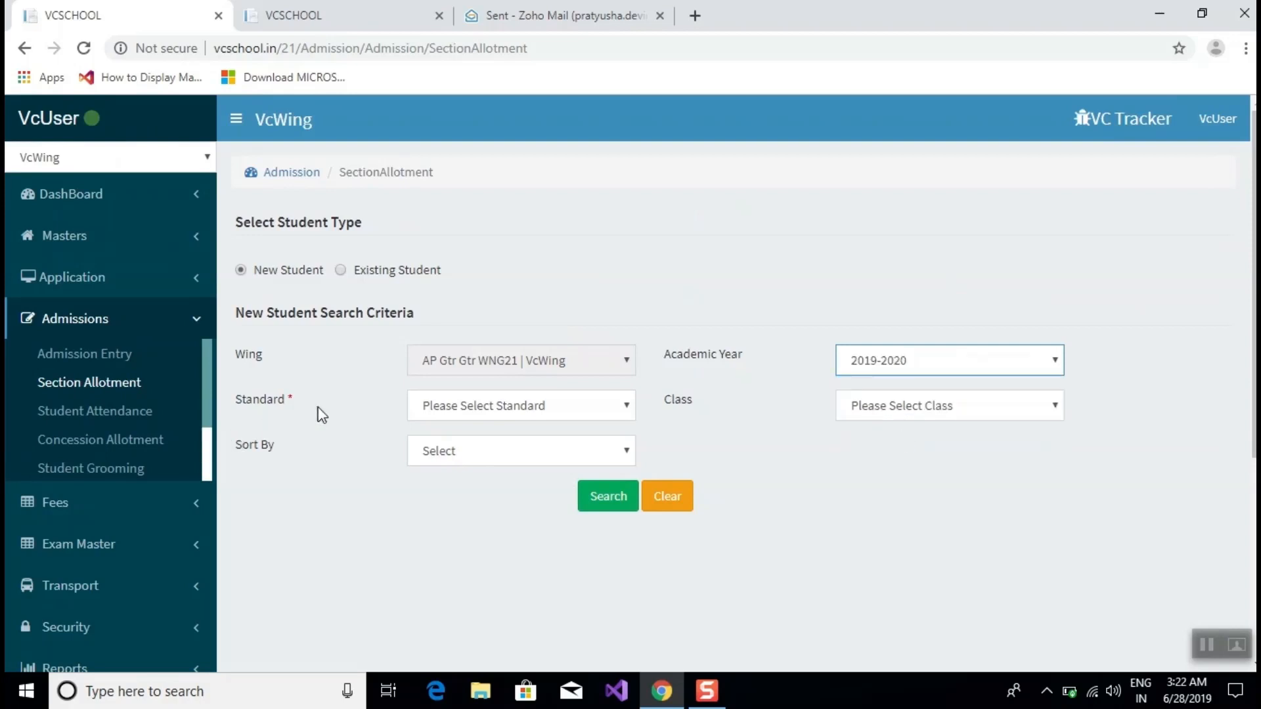
Filter by Primary Standard and CLS3|Class II and search, listing three new students.
{"action": "left_click", "coordinate": [464, 404]}
{"action": "left_click", "coordinate": [462, 449]}
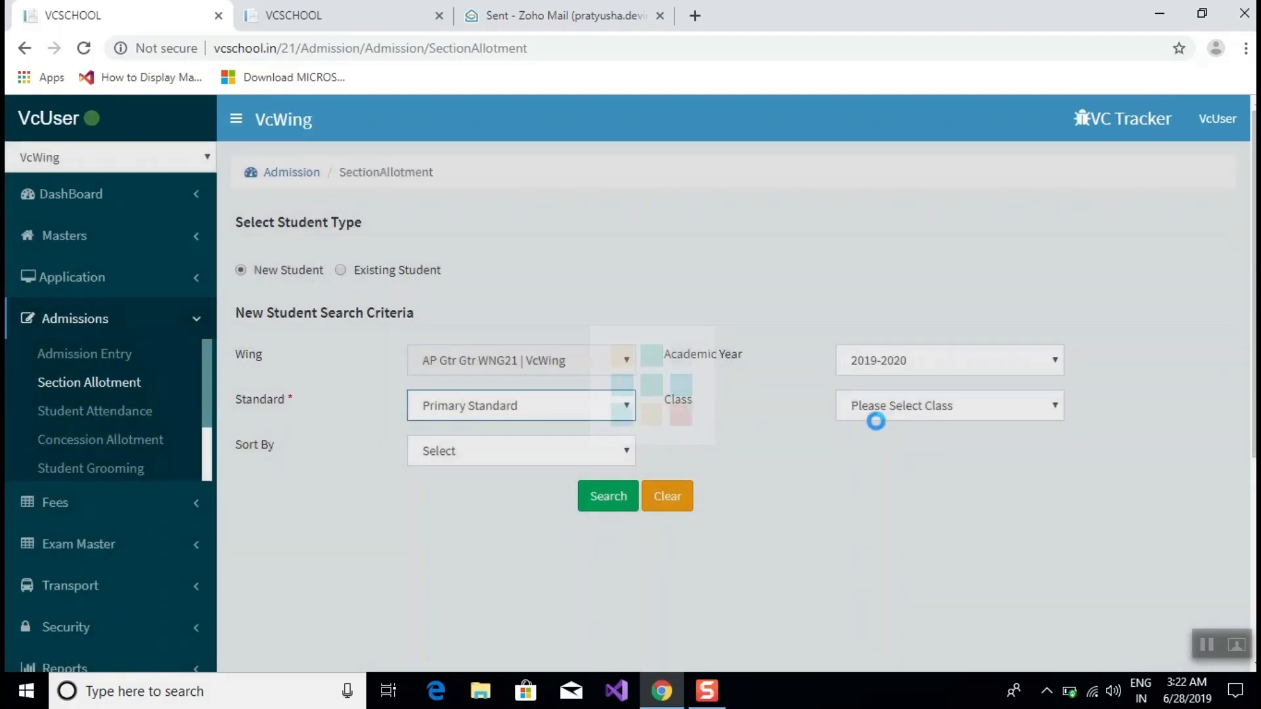
{"action": "left_click", "coordinate": [880, 415]}
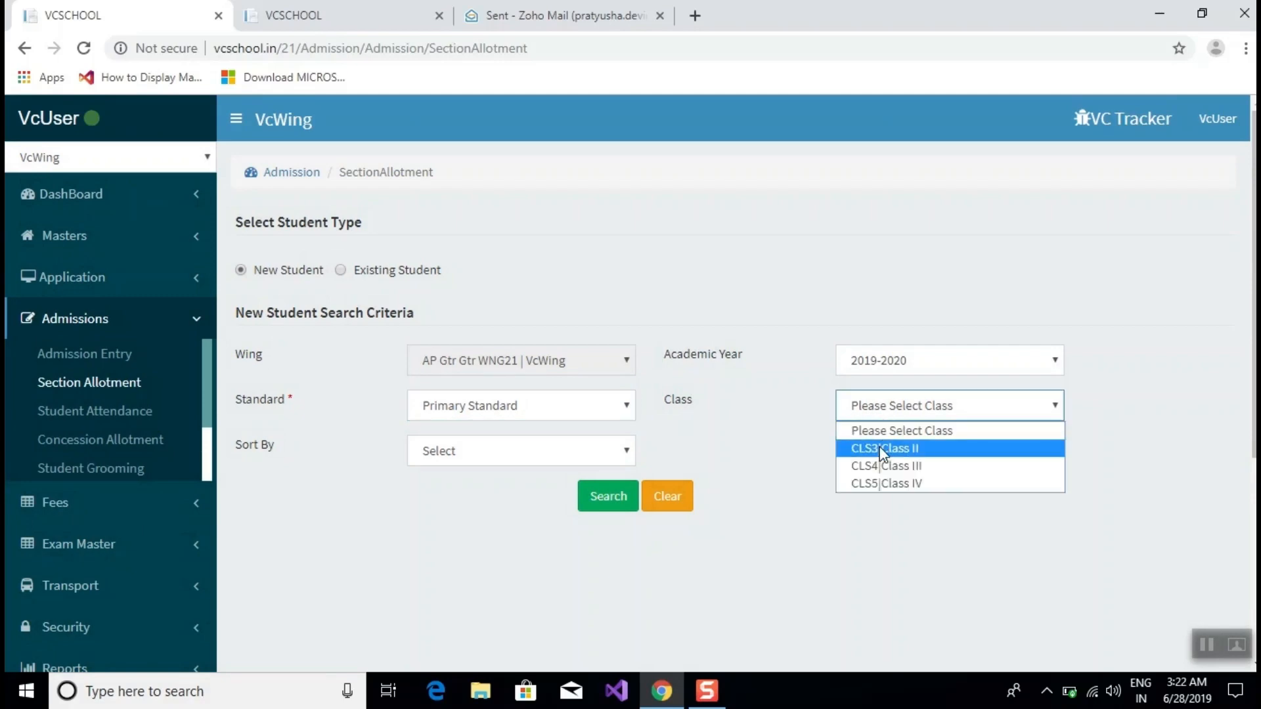
{"action": "left_click", "coordinate": [882, 448]}
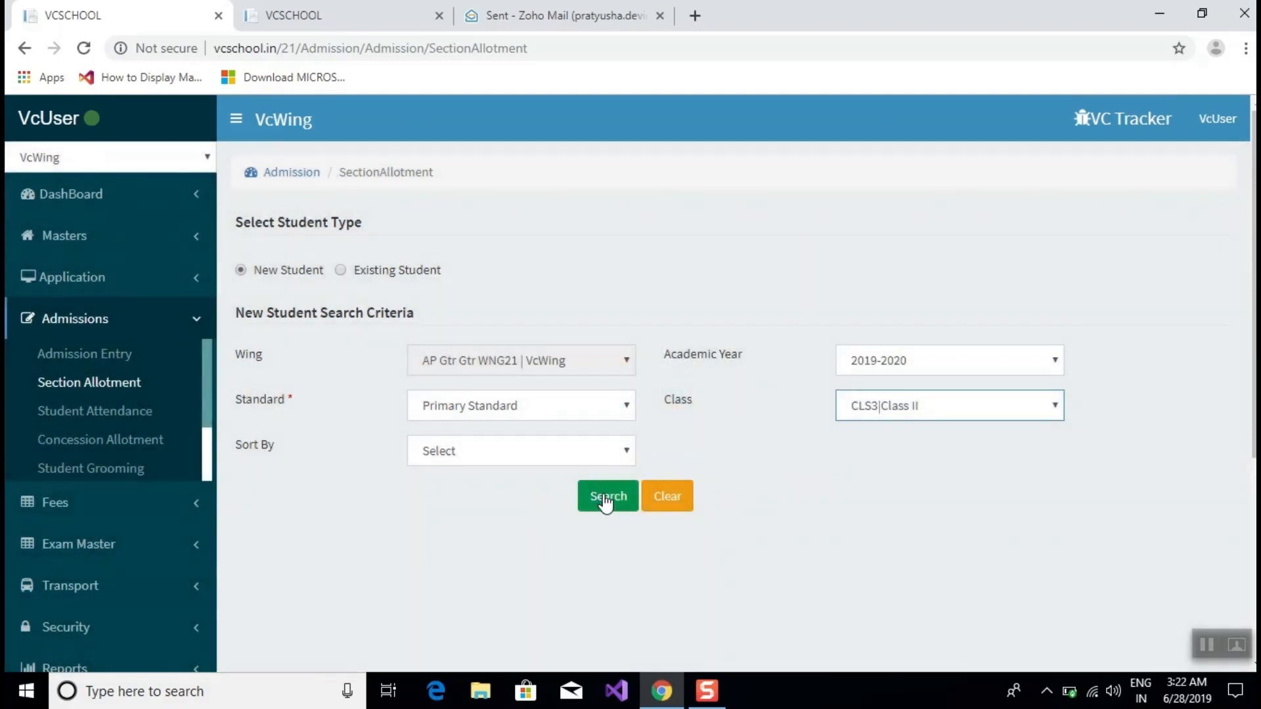
{"action": "left_click", "coordinate": [604, 501]}
{"action": "scroll", "coordinate": [701, 337], "scroll_direction": "down", "scroll_amount": 5}
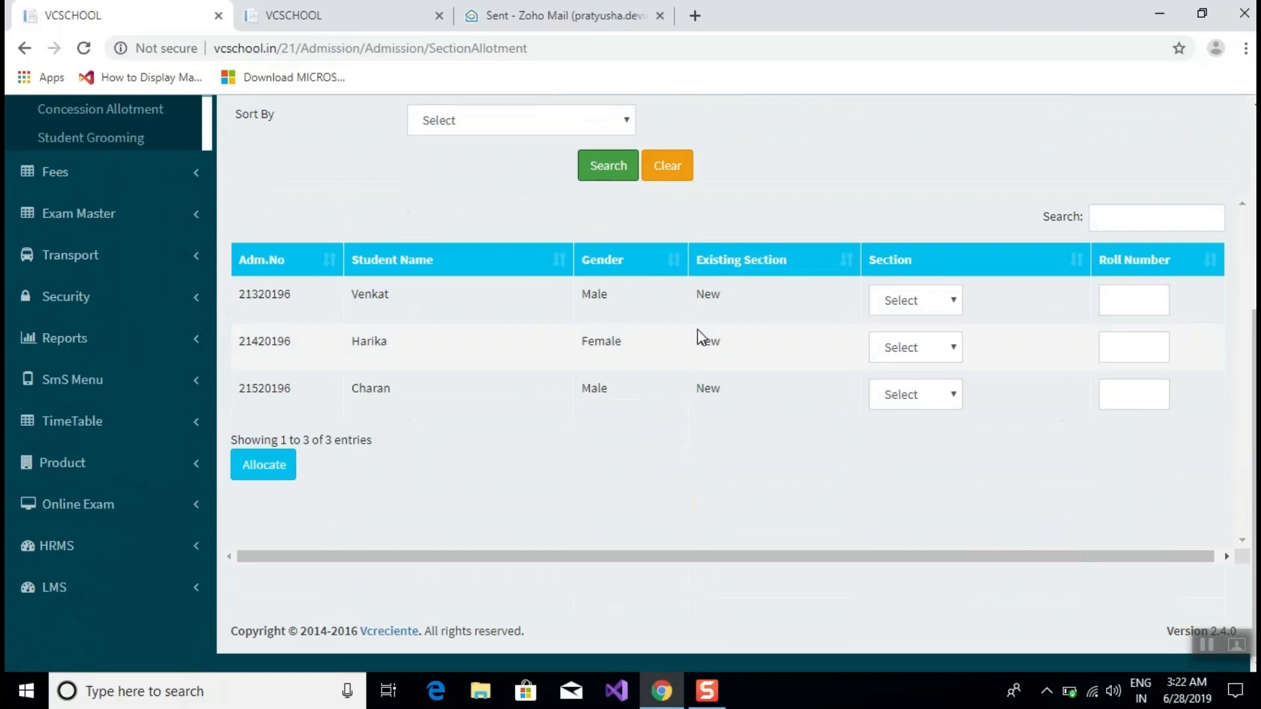
{"action": "scroll", "coordinate": [700, 337], "scroll_direction": "up", "scroll_amount": 5}
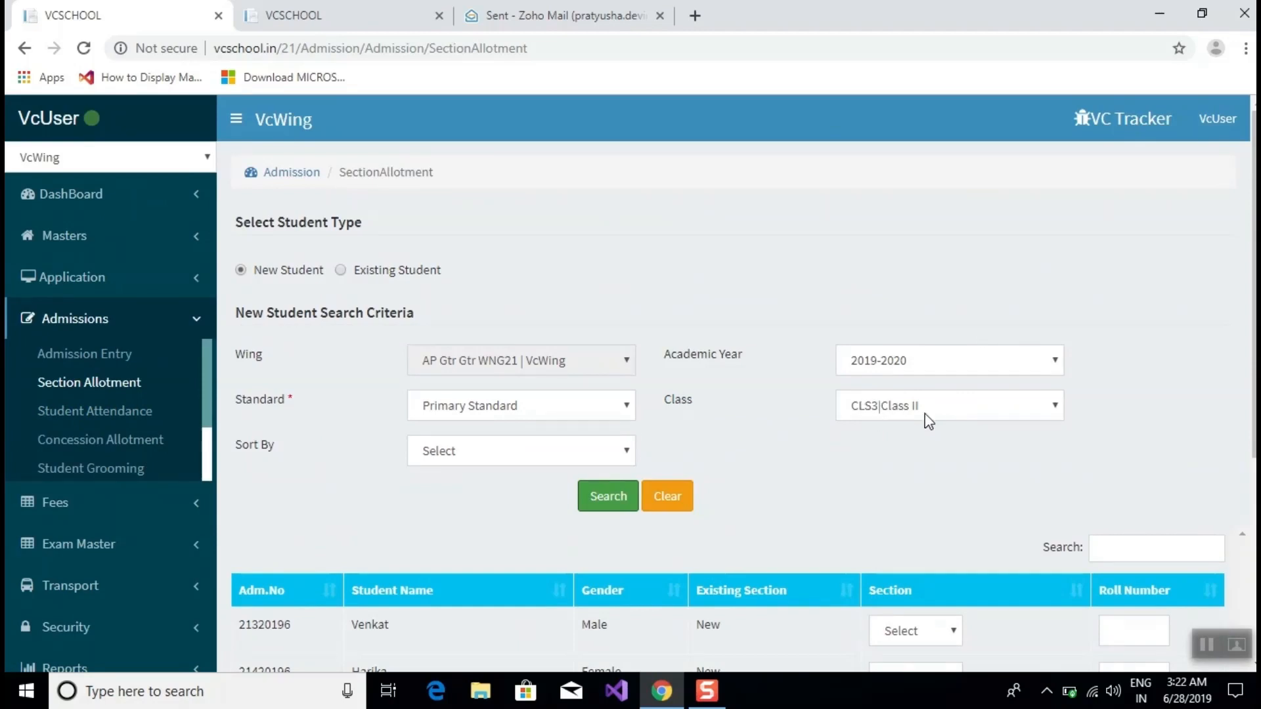
{"action": "scroll", "coordinate": [929, 421], "scroll_direction": "down", "scroll_amount": 4}
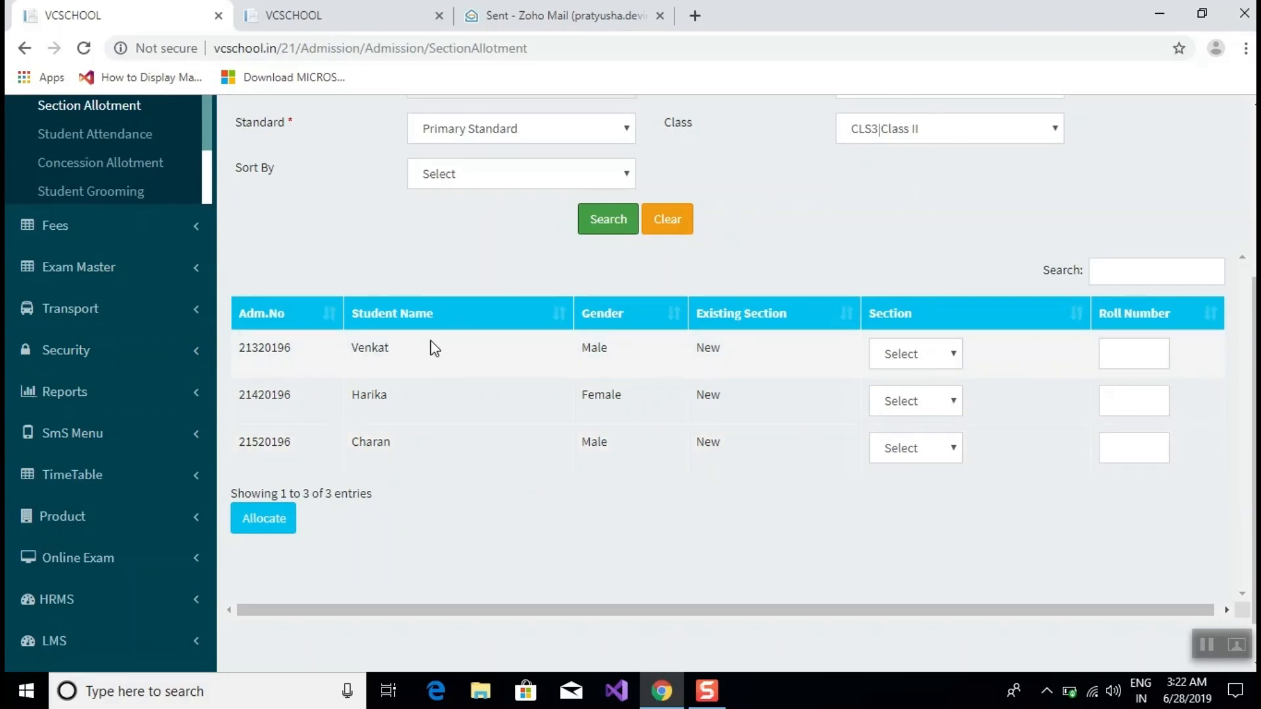
Put the first Class II student in section English|A.
{"action": "left_click_drag", "start_coordinate": [430, 346], "coordinate": [329, 368]}
{"action": "left_click_drag", "start_coordinate": [595, 358], "coordinate": [693, 338]}
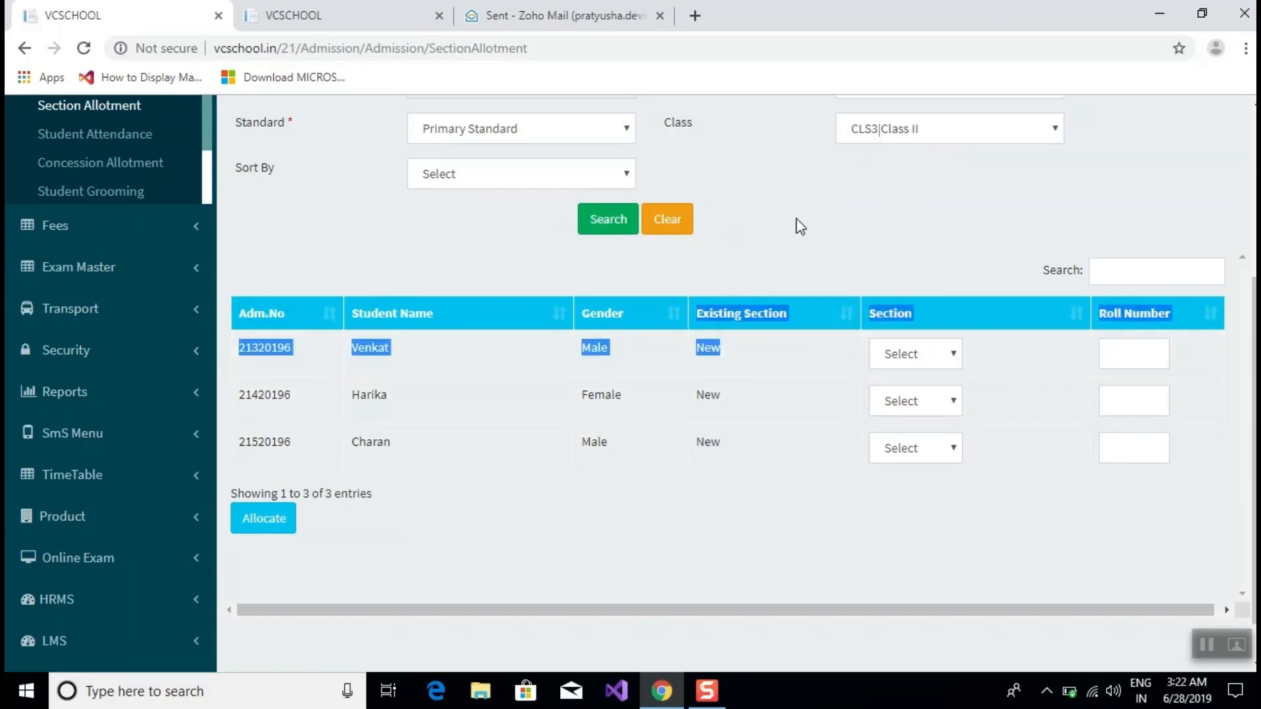
{"action": "left_click", "coordinate": [796, 220]}
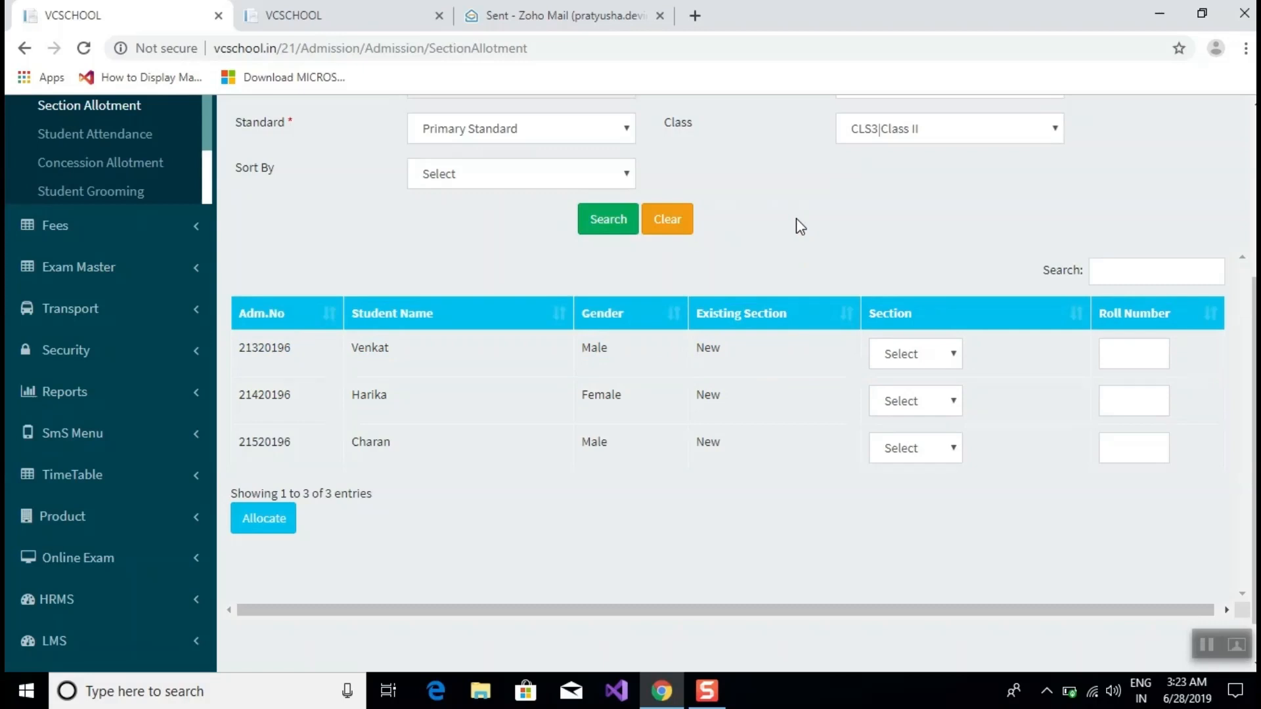
{"action": "left_click", "coordinate": [952, 357]}
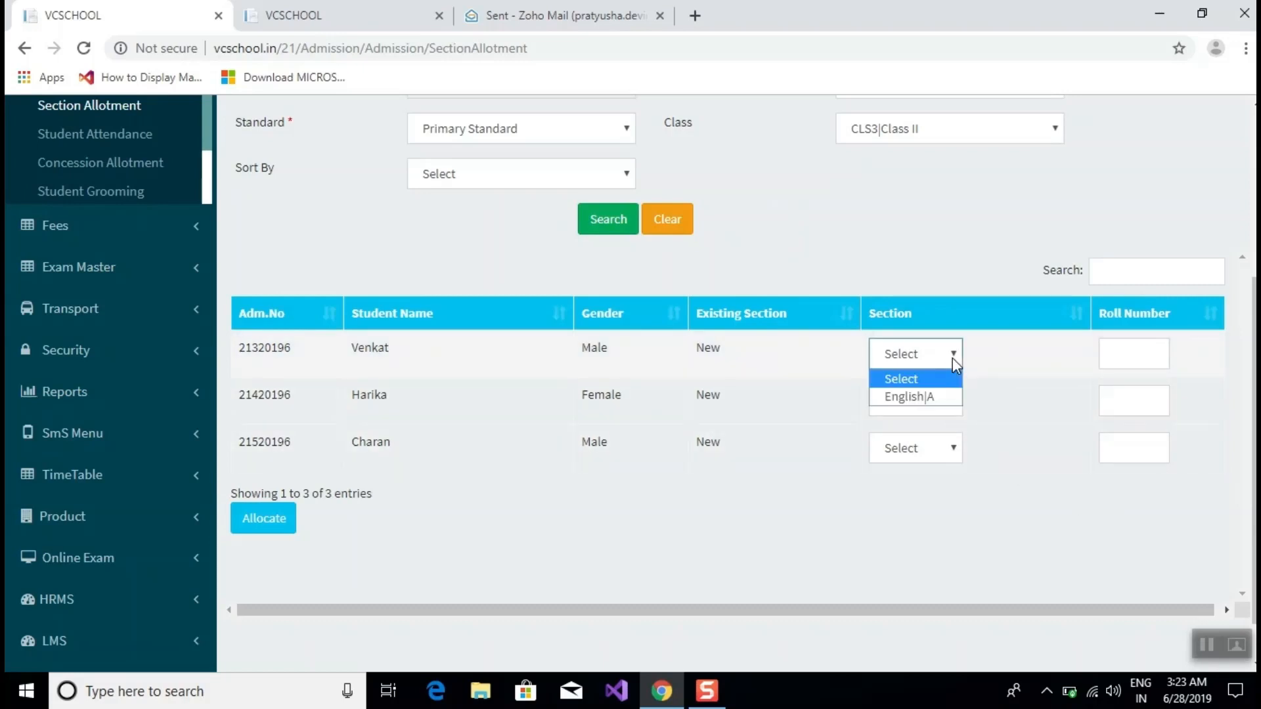
{"action": "left_click", "coordinate": [927, 399]}
{"action": "scroll", "coordinate": [928, 399], "scroll_direction": "up", "scroll_amount": 3}
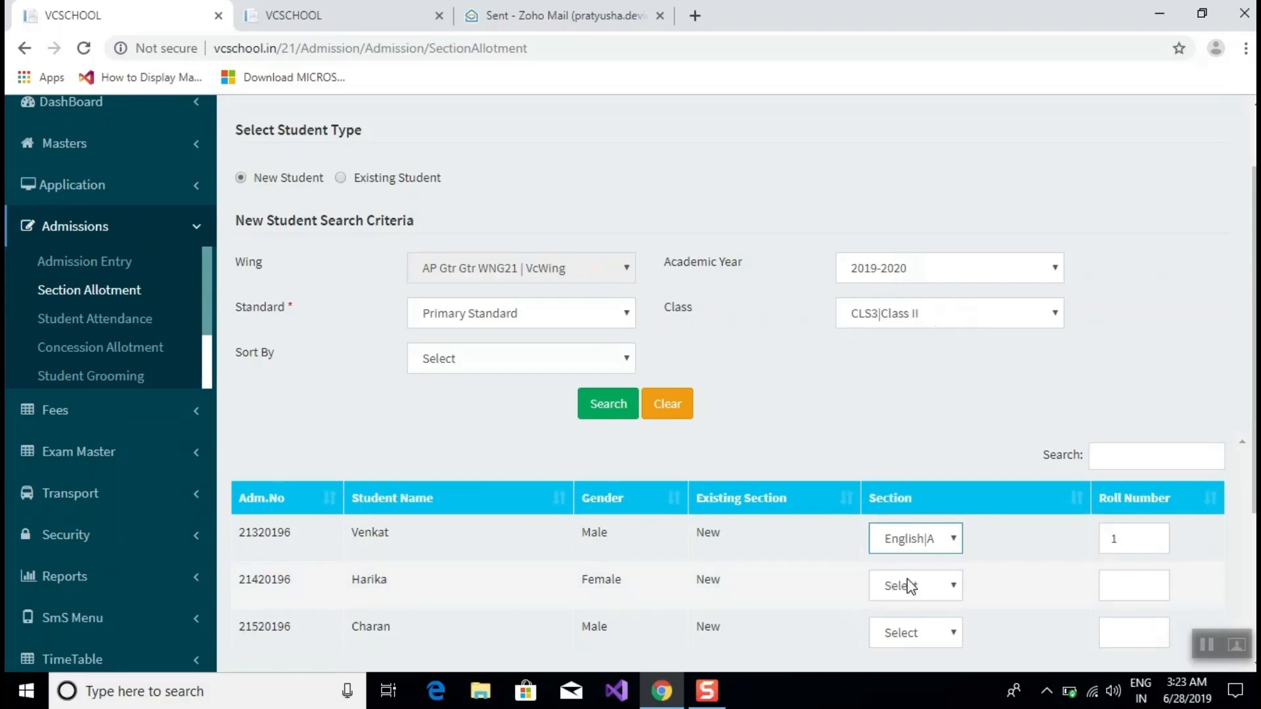
{"action": "left_click", "coordinate": [916, 539]}
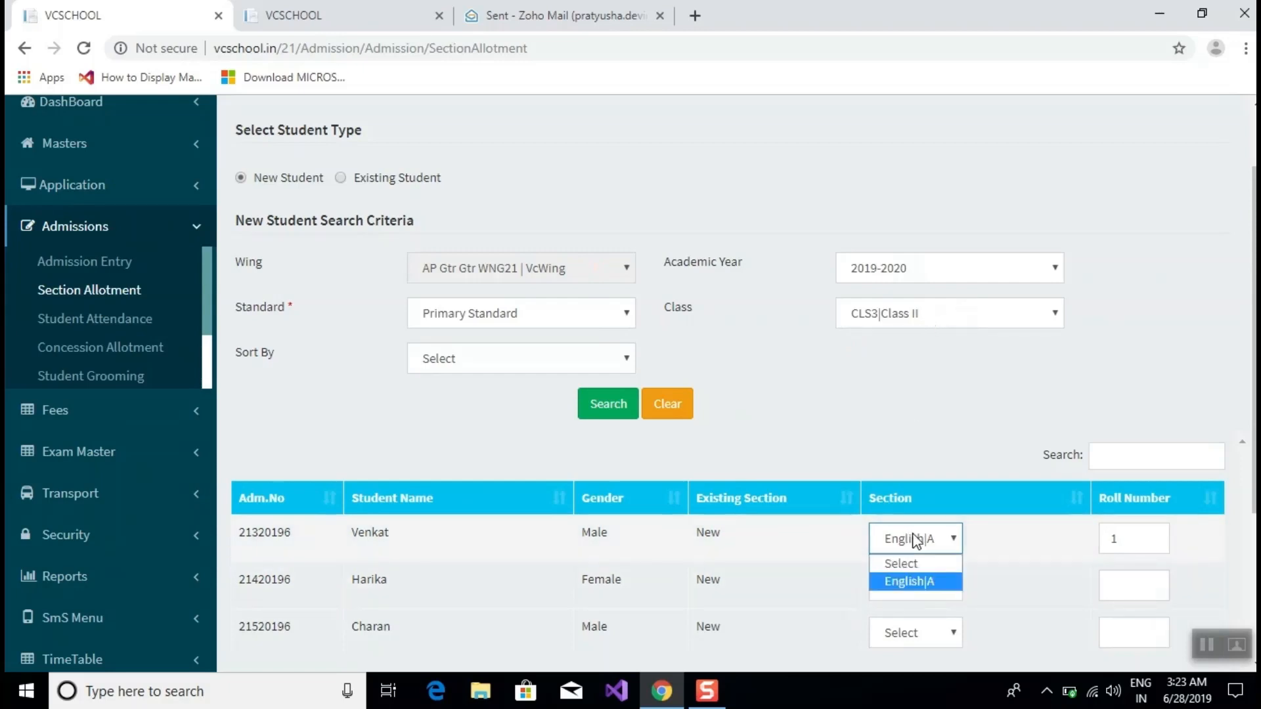
{"action": "left_click", "coordinate": [891, 582]}
Put the second and third students in English|A, giving roll numbers 1, 2 and 3.
{"action": "scroll", "coordinate": [946, 538], "scroll_direction": "down", "scroll_amount": 2}
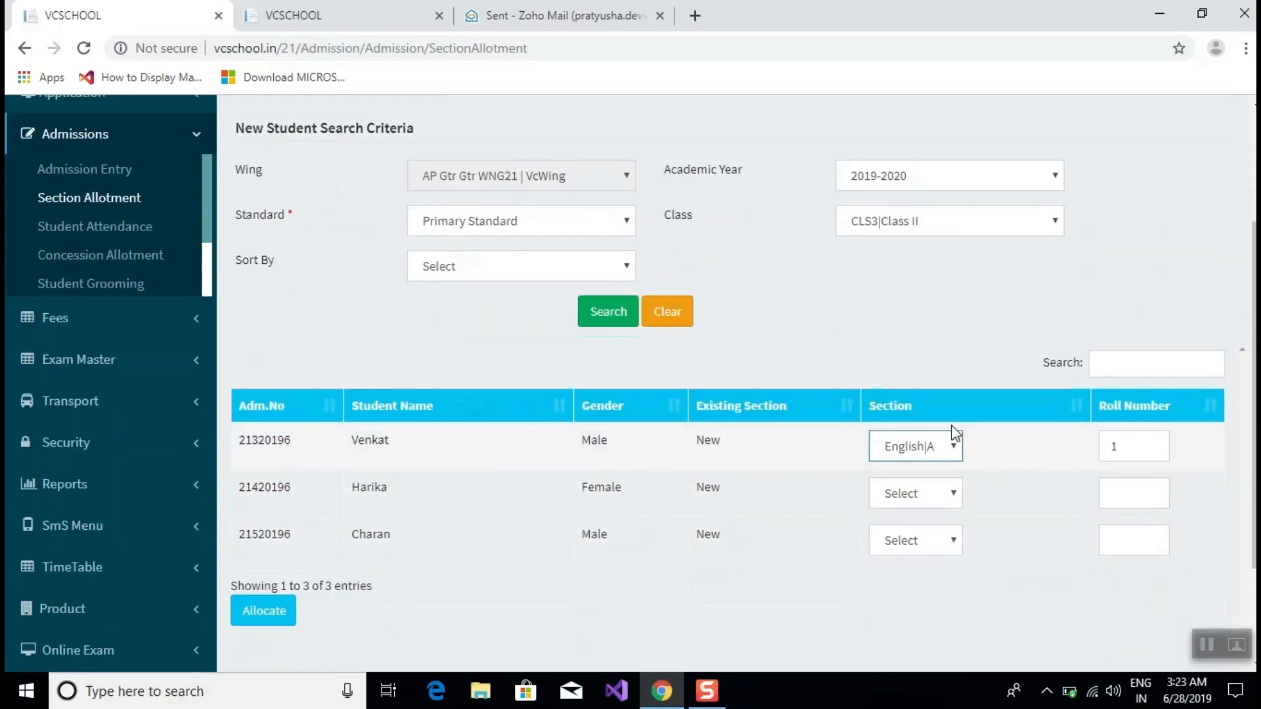
{"action": "left_click_drag", "start_coordinate": [1125, 447], "coordinate": [1101, 453]}
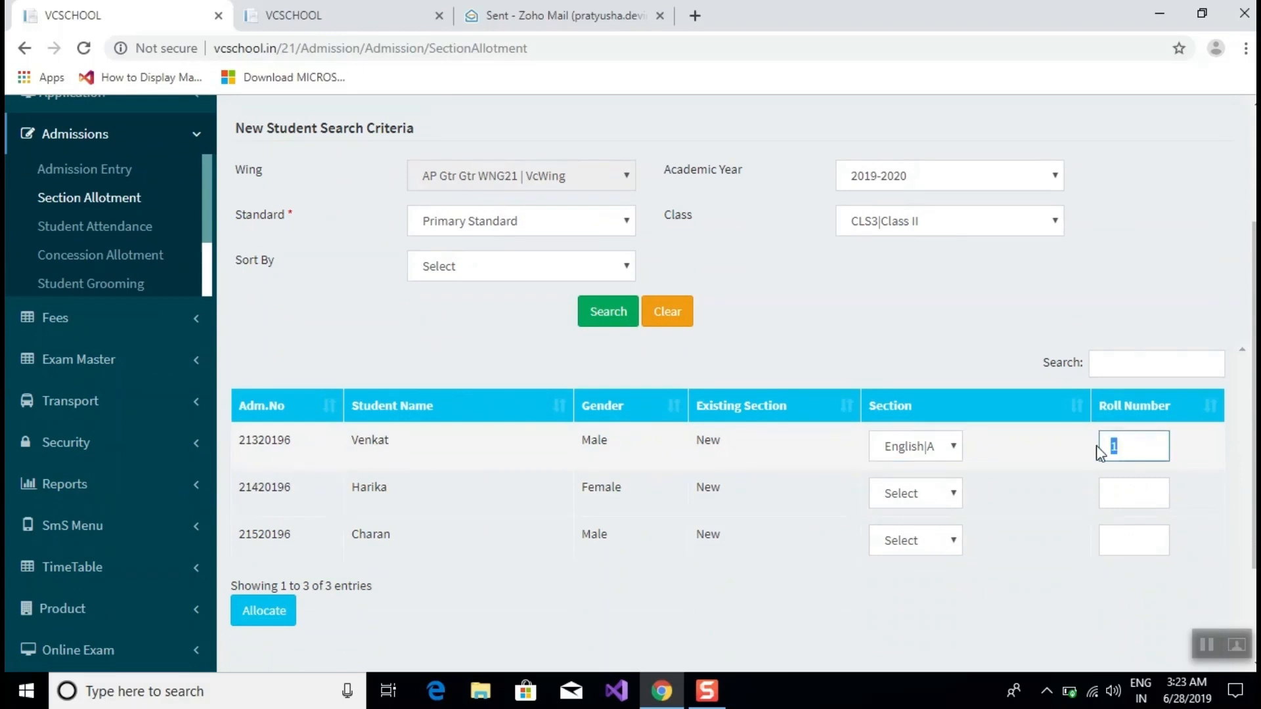
{"action": "left_click", "coordinate": [944, 503]}
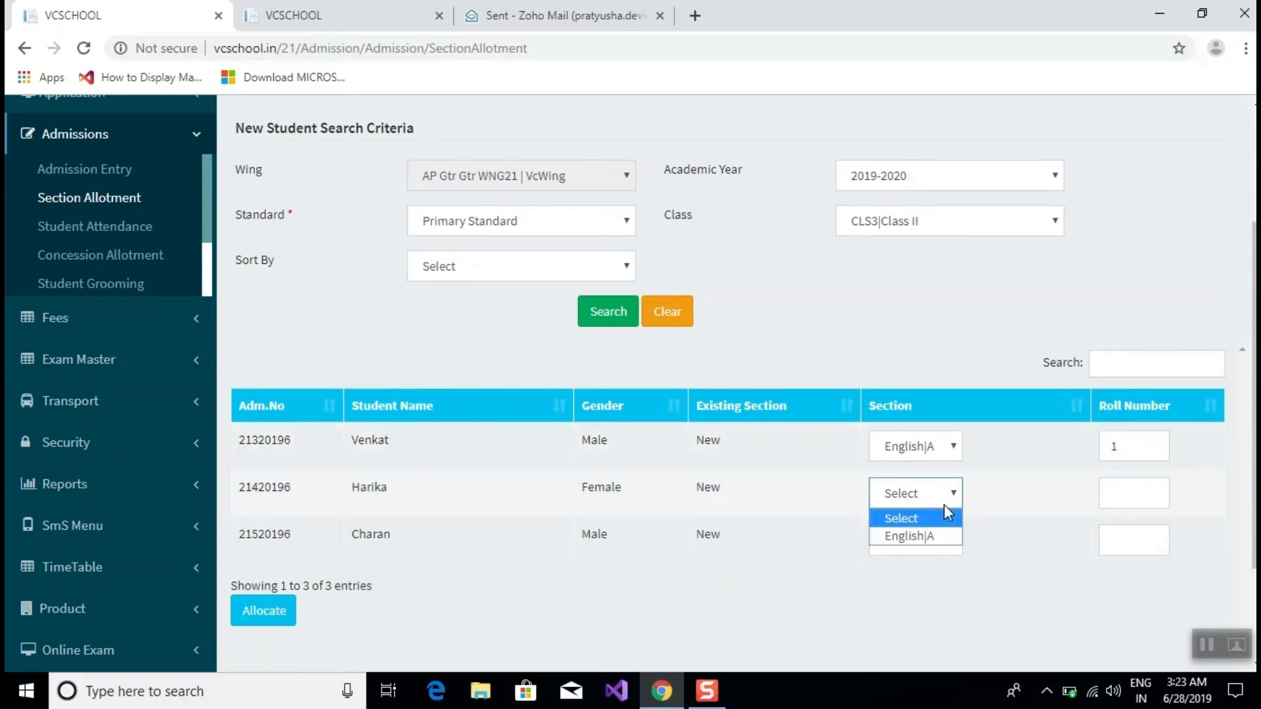
{"action": "left_click", "coordinate": [959, 539]}
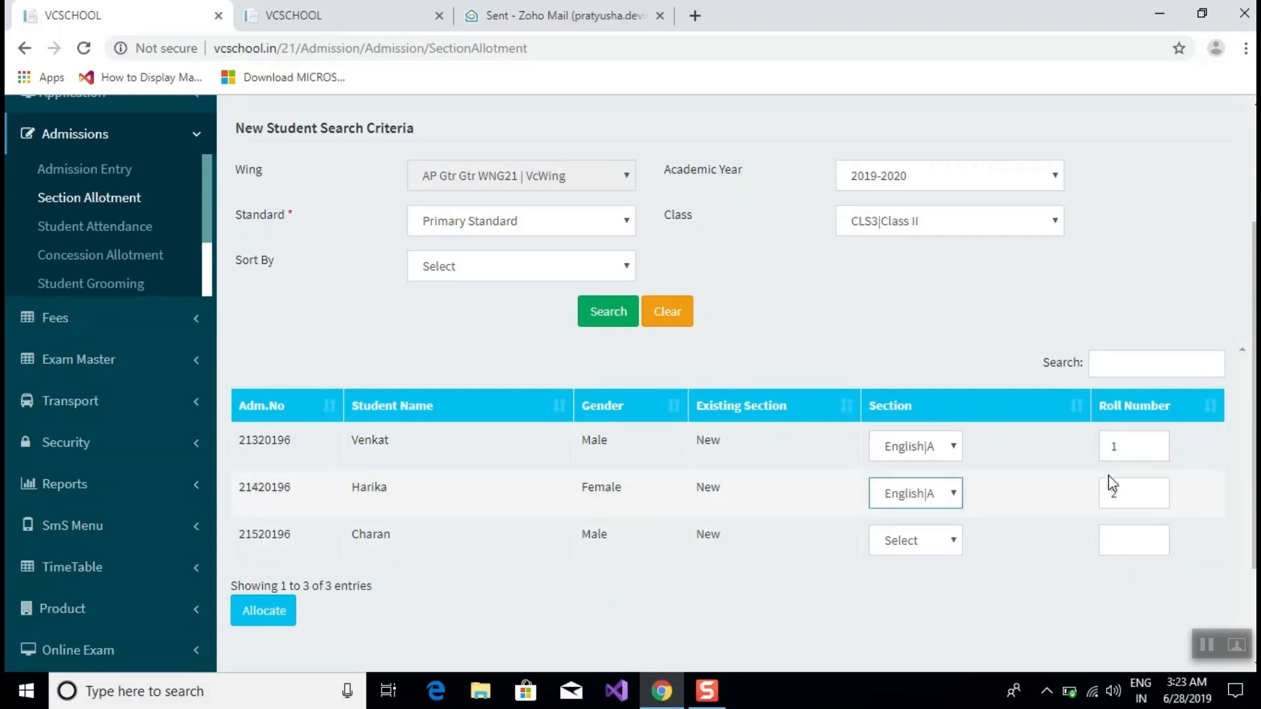
{"action": "left_click", "coordinate": [911, 543]}
{"action": "left_click", "coordinate": [921, 580]}
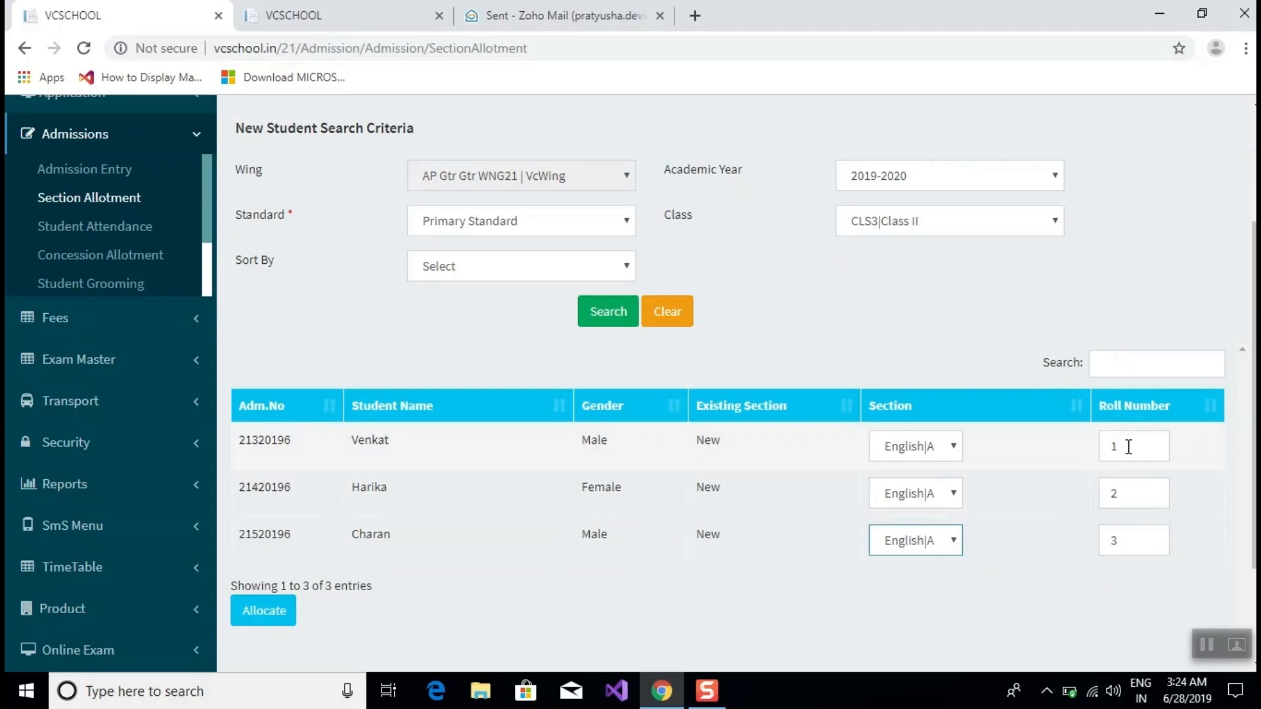
Correct the first student's roll number to 1 and save the English|A section allotment.
{"action": "double_click", "coordinate": [1129, 447]}
{"action": "left_click_drag", "start_coordinate": [1115, 446], "coordinate": [1091, 434]}
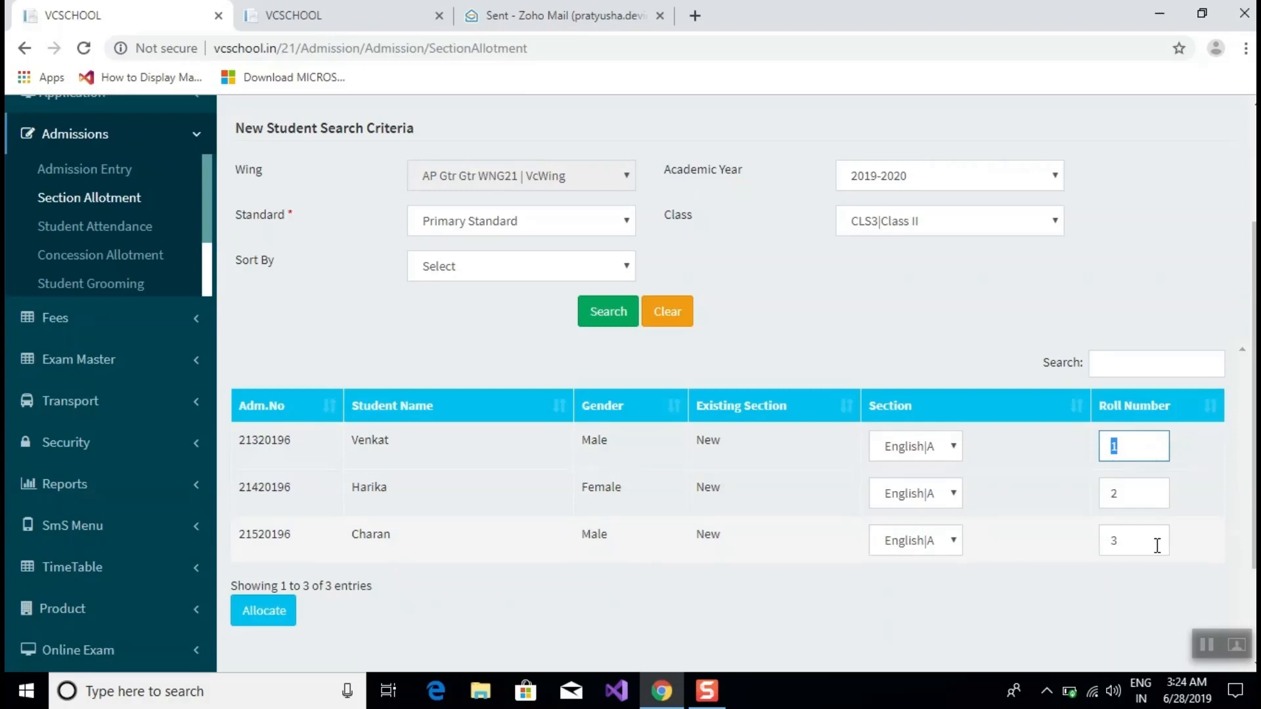
{"action": "key", "text": "BackSpace"}
{"action": "type", "text": "30"}
{"action": "key", "text": "BackSpace"}
{"action": "key", "text": "BackSpace"}
{"action": "type", "text": "1"}
{"action": "left_click", "coordinate": [929, 640]}
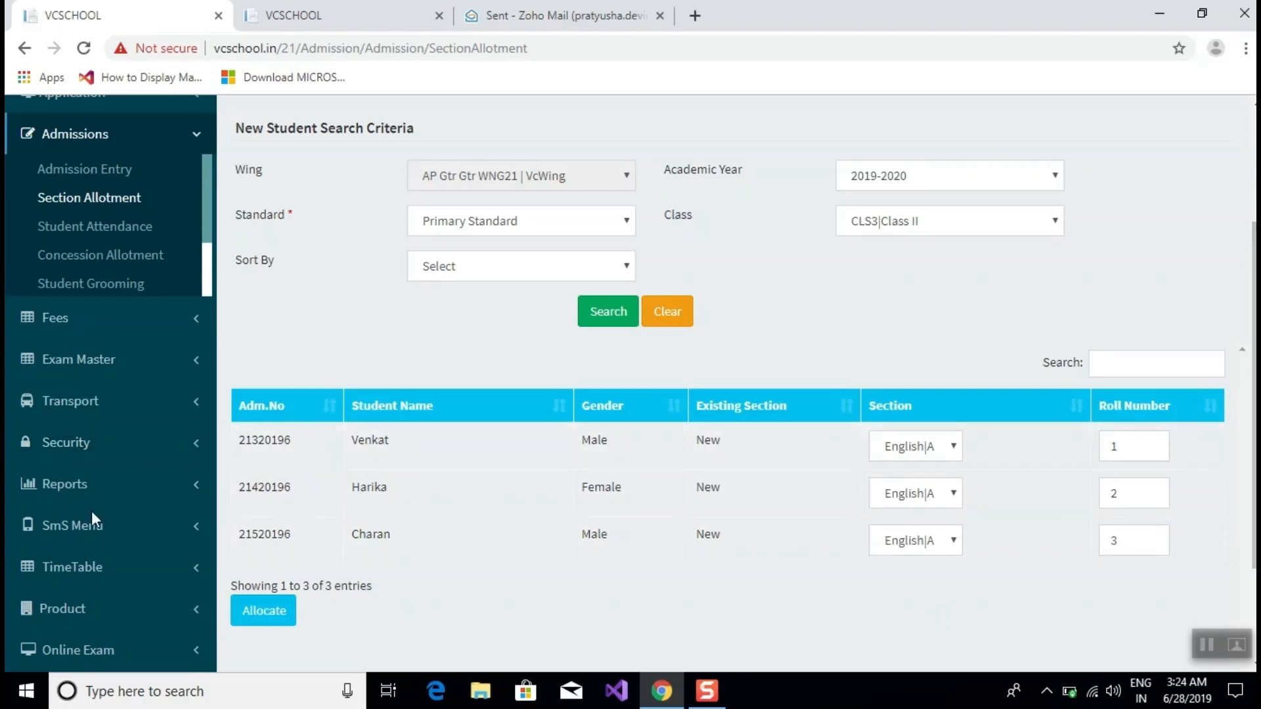
{"action": "left_click", "coordinate": [253, 614]}
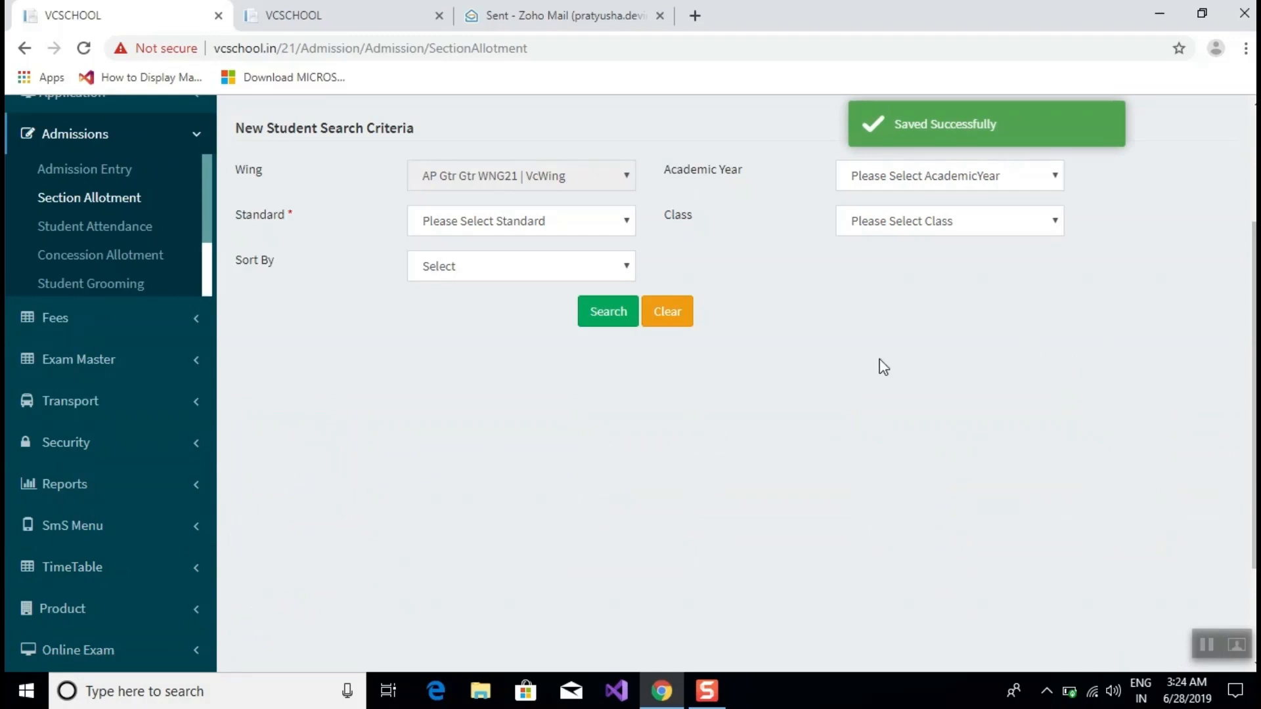
Select the Existing Student option at the top of Section Allotment.
{"action": "scroll", "coordinate": [755, 401], "scroll_direction": "up", "scroll_amount": 3}
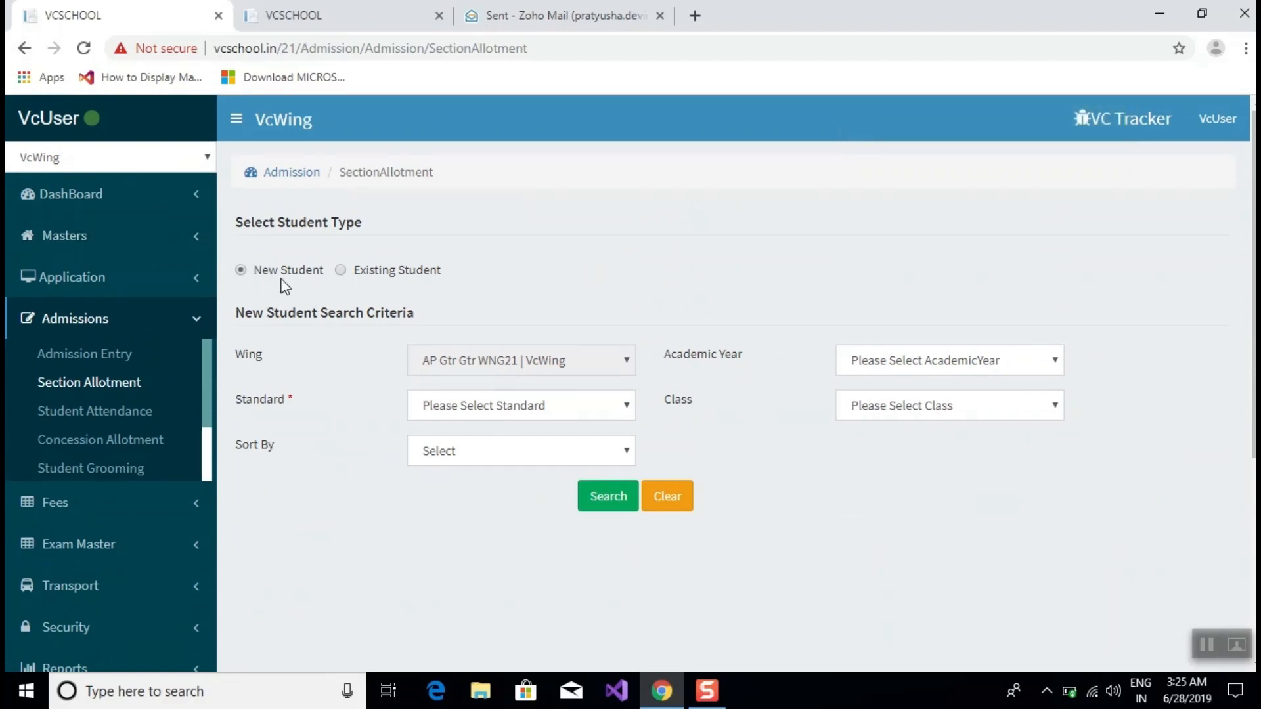
{"action": "left_click", "coordinate": [341, 270]}
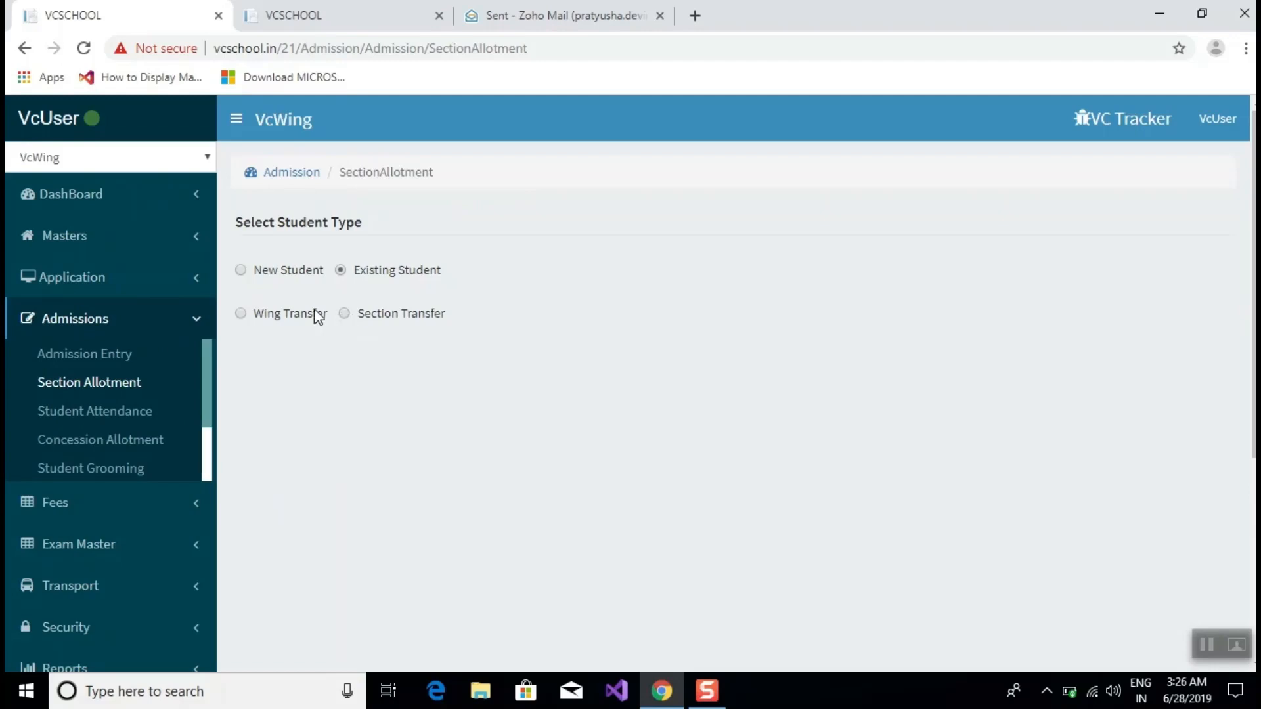
Choose Wing Transfer and set the academic year to 2019-2020.
{"action": "left_click", "coordinate": [241, 314]}
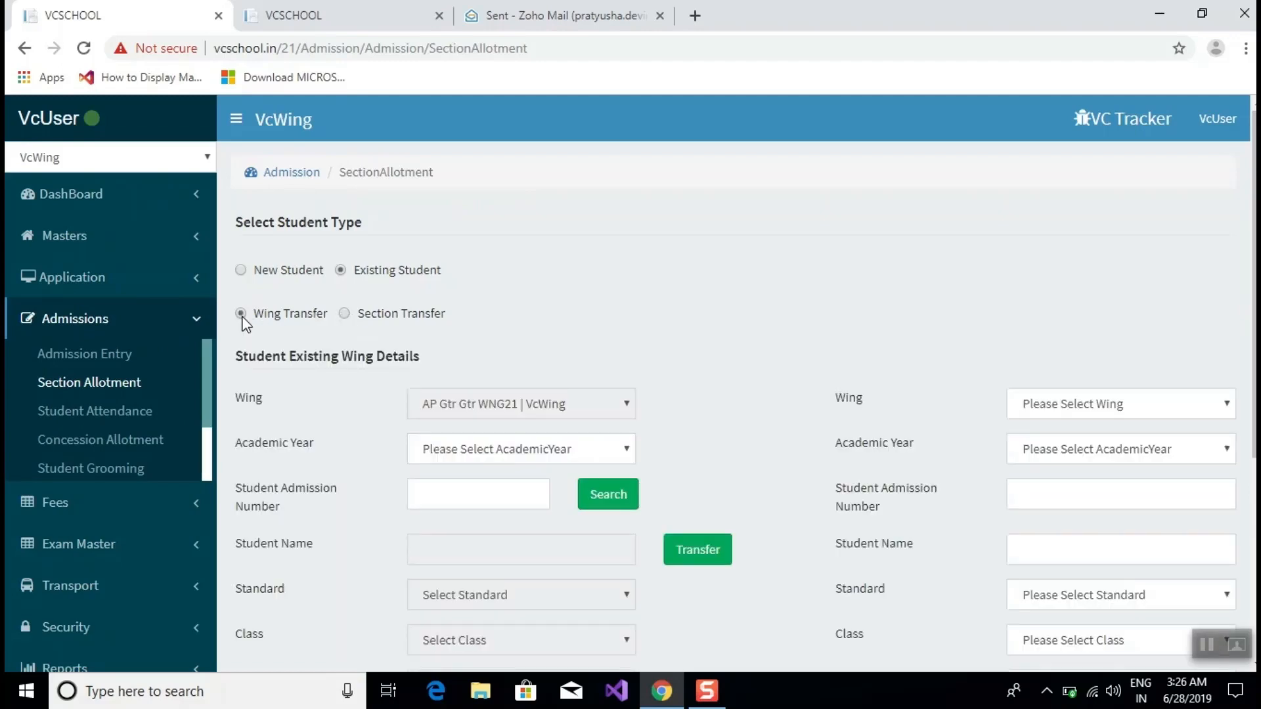
{"action": "scroll", "coordinate": [243, 322], "scroll_direction": "down", "scroll_amount": 3}
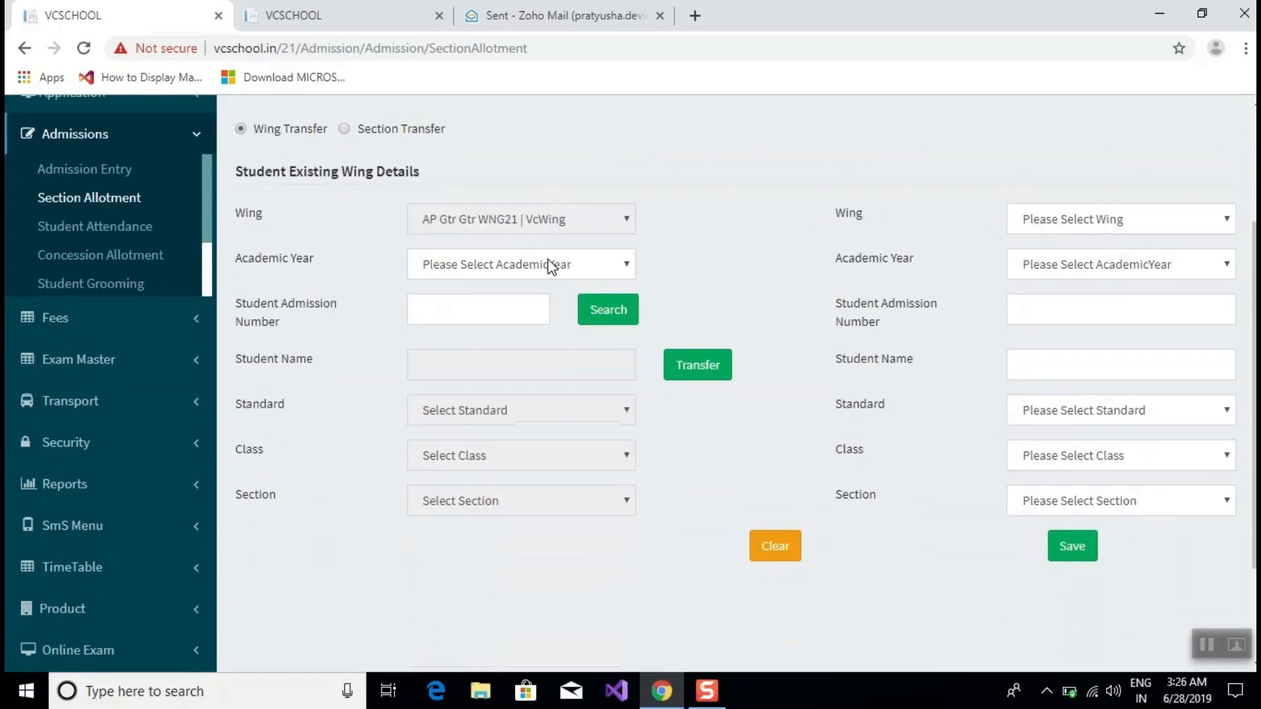
{"action": "left_click", "coordinate": [550, 266]}
{"action": "left_click", "coordinate": [521, 341]}
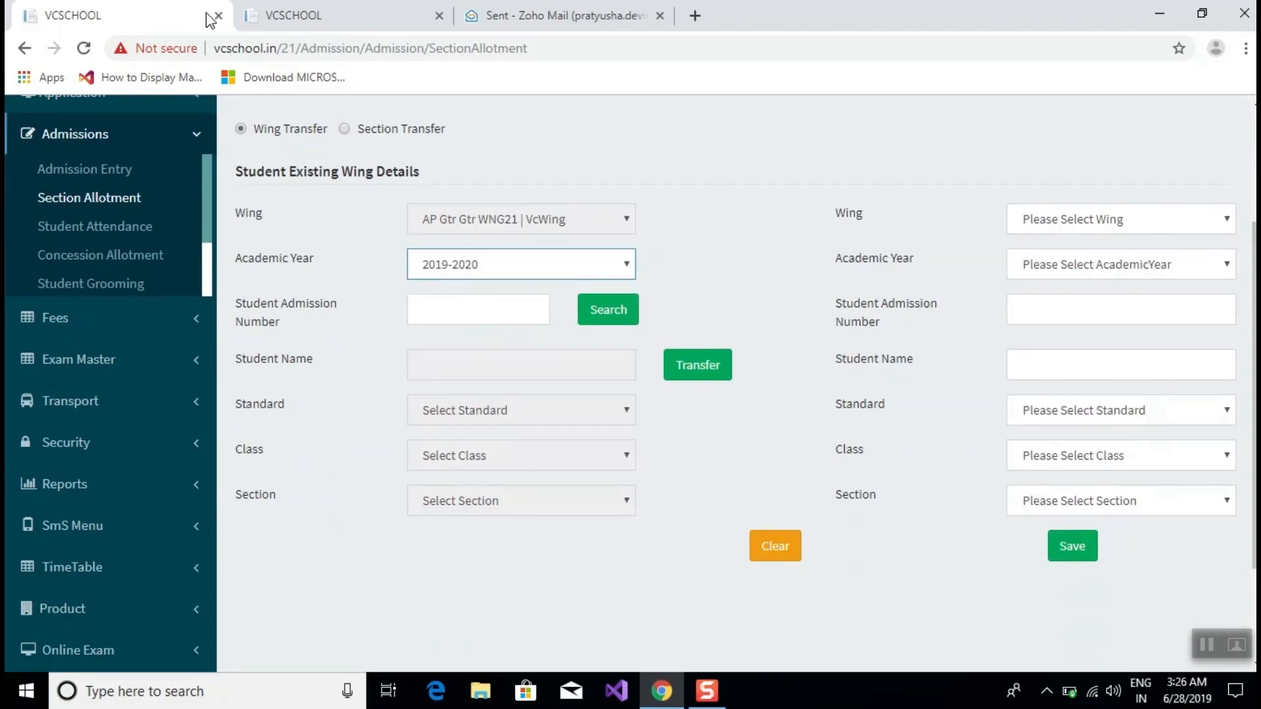
Copy the first student's admission number from the Admission Entry list, then return to Section Allotment.
{"action": "left_click", "coordinate": [312, 15]}
{"action": "scroll", "coordinate": [378, 322], "scroll_direction": "down", "scroll_amount": 1}
{"action": "scroll", "coordinate": [392, 326], "scroll_direction": "down", "scroll_amount": 5}
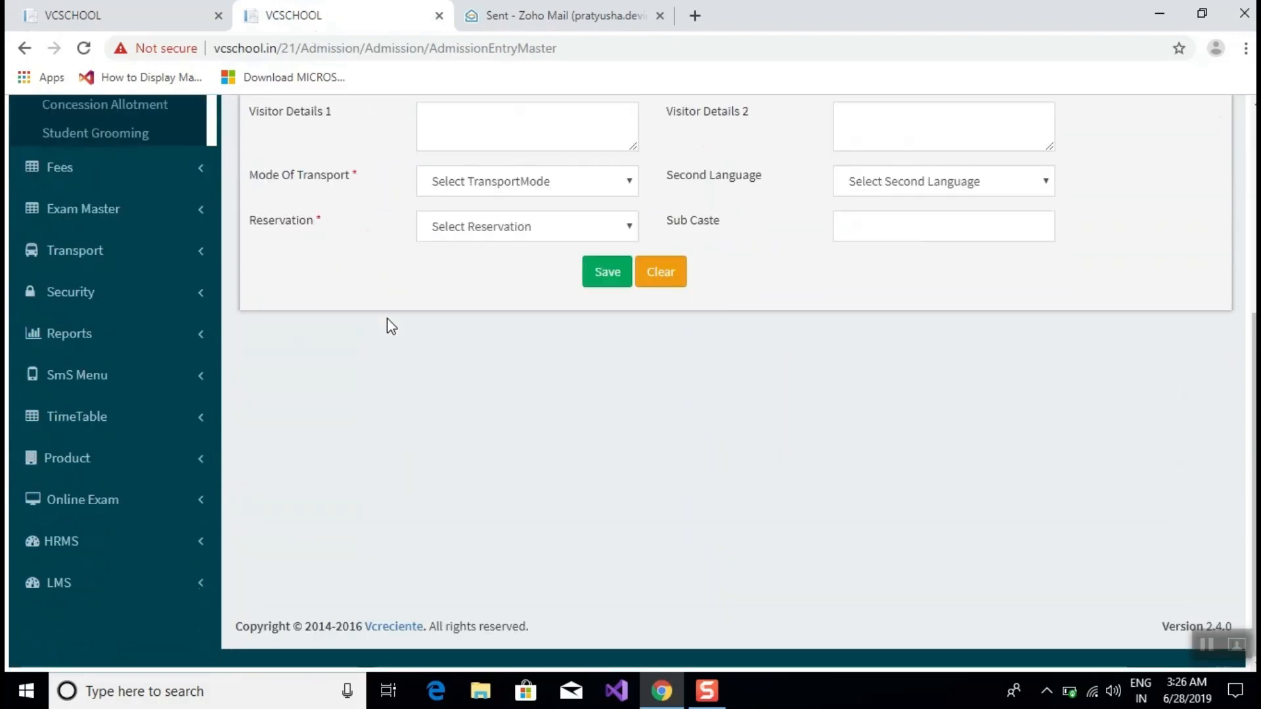
{"action": "scroll", "coordinate": [392, 327], "scroll_direction": "up", "scroll_amount": 5}
{"action": "left_click", "coordinate": [284, 231]}
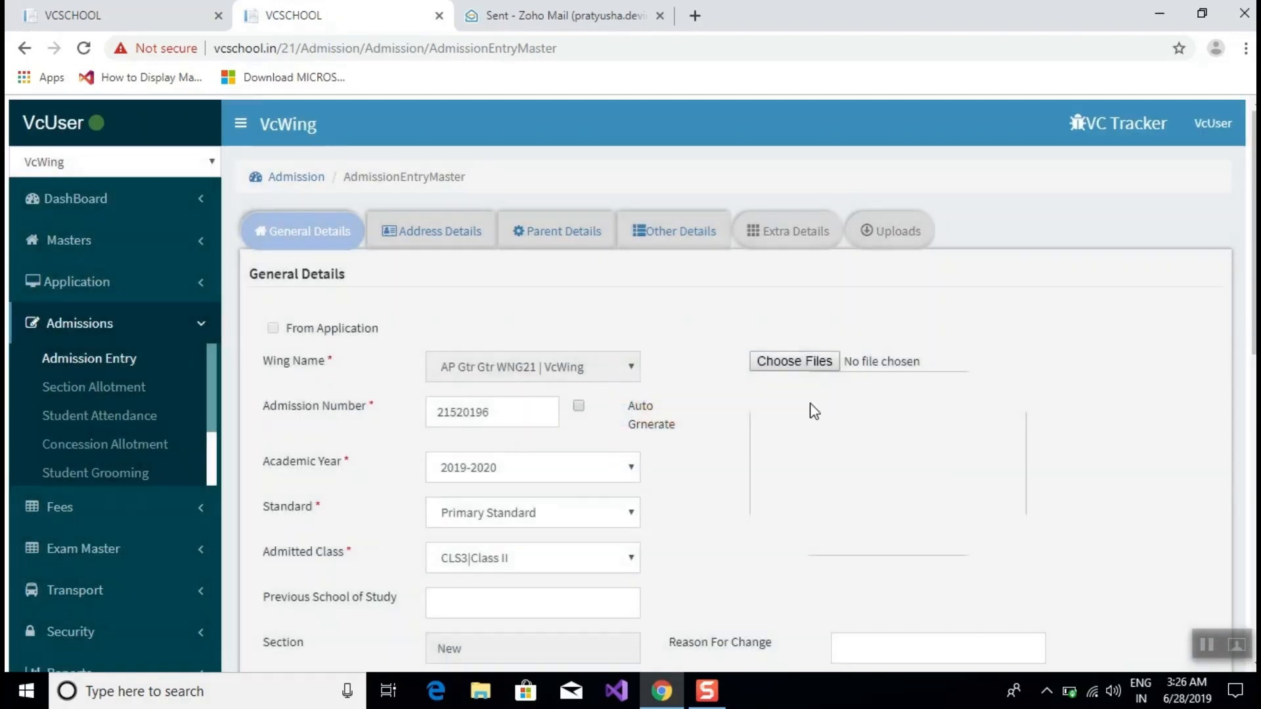
{"action": "scroll", "coordinate": [830, 396], "scroll_direction": "down", "scroll_amount": 10}
{"action": "left_click", "coordinate": [614, 565]}
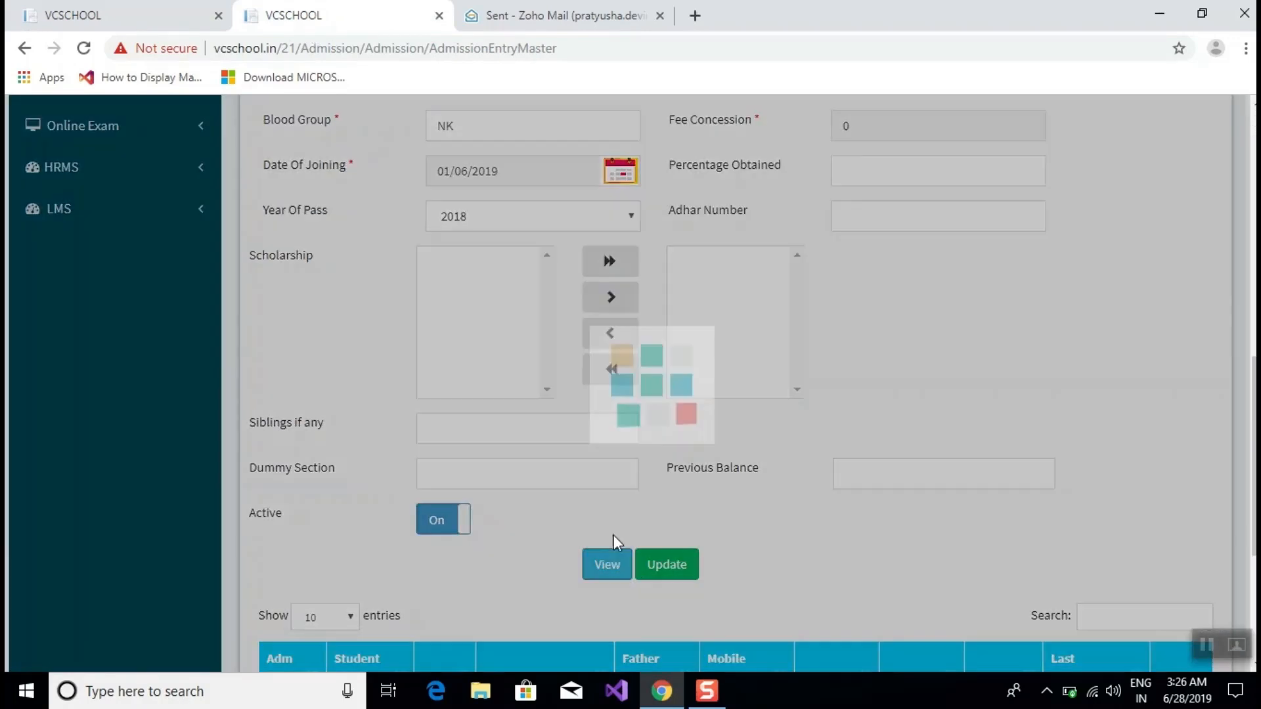
{"action": "scroll", "coordinate": [515, 332], "scroll_direction": "down", "scroll_amount": 4}
{"action": "left_click_drag", "start_coordinate": [320, 424], "coordinate": [291, 432]}
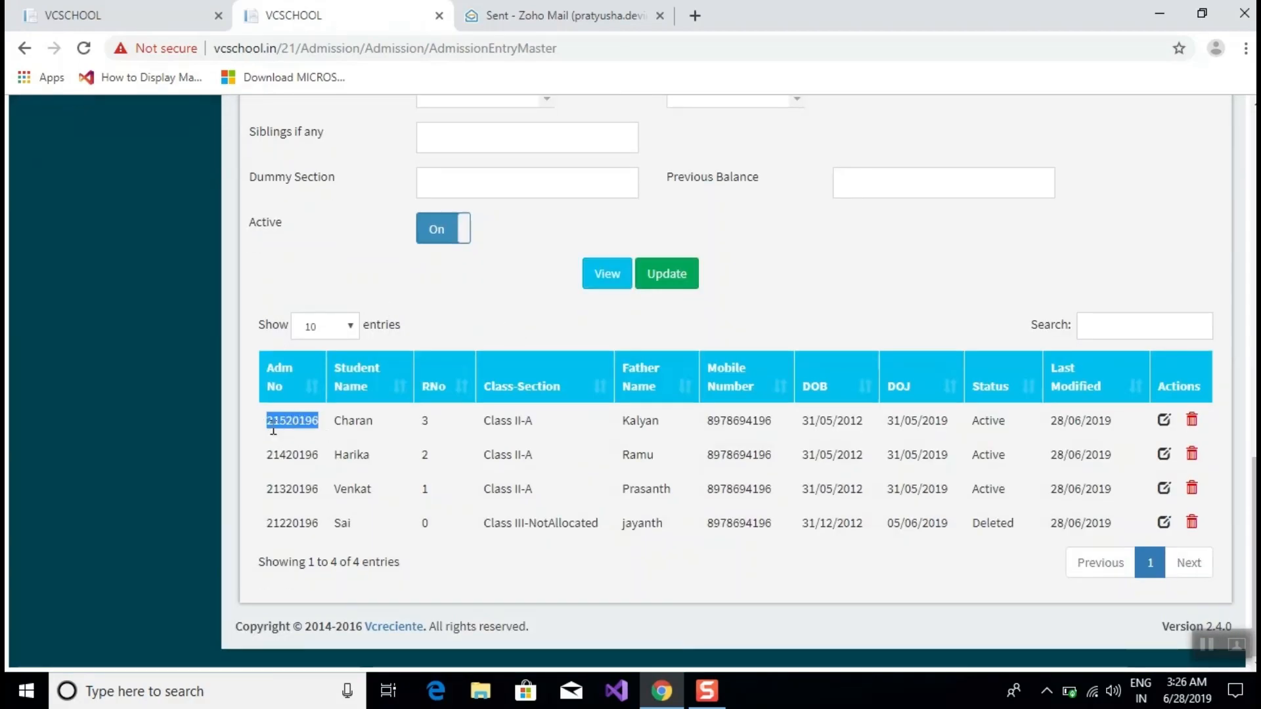
{"action": "left_click", "coordinate": [105, 14]}
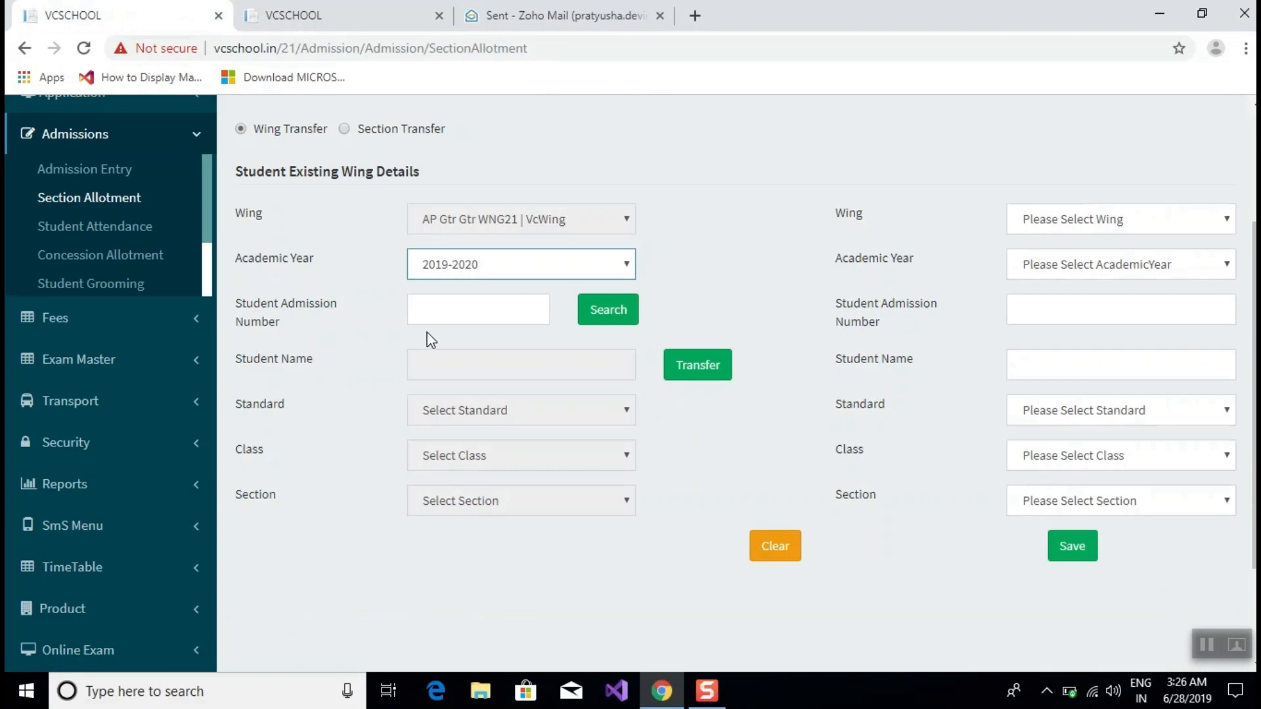
Paste the admission number, search for the student, and confirm the wing transfer.
{"action": "left_click", "coordinate": [434, 302]}
{"action": "type", "text": "21520196"}
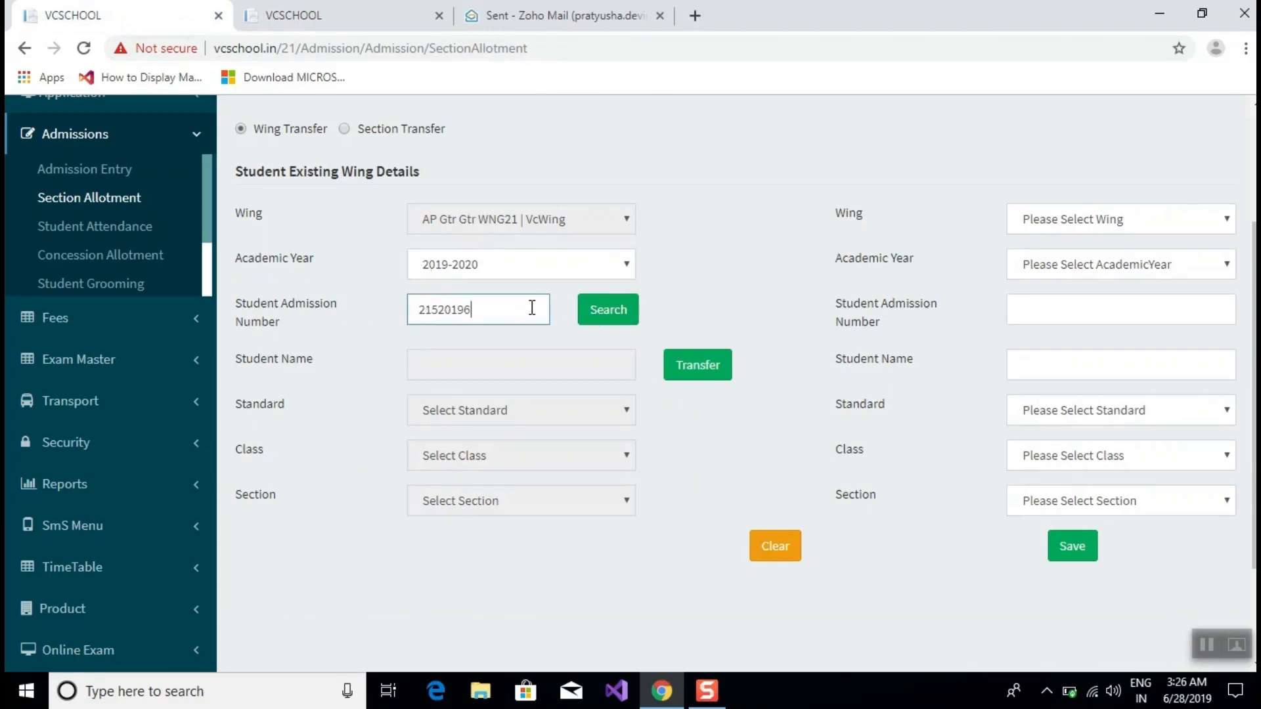
{"action": "left_click", "coordinate": [597, 314]}
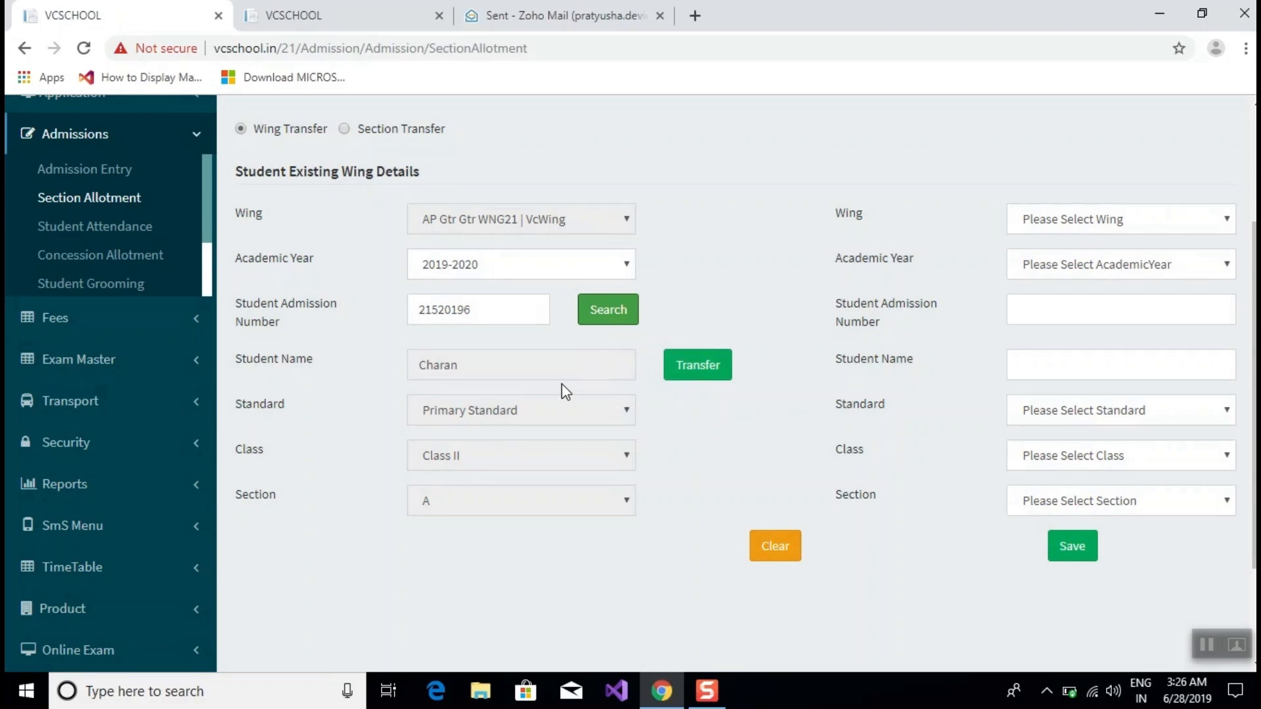
{"action": "left_click", "coordinate": [692, 372]}
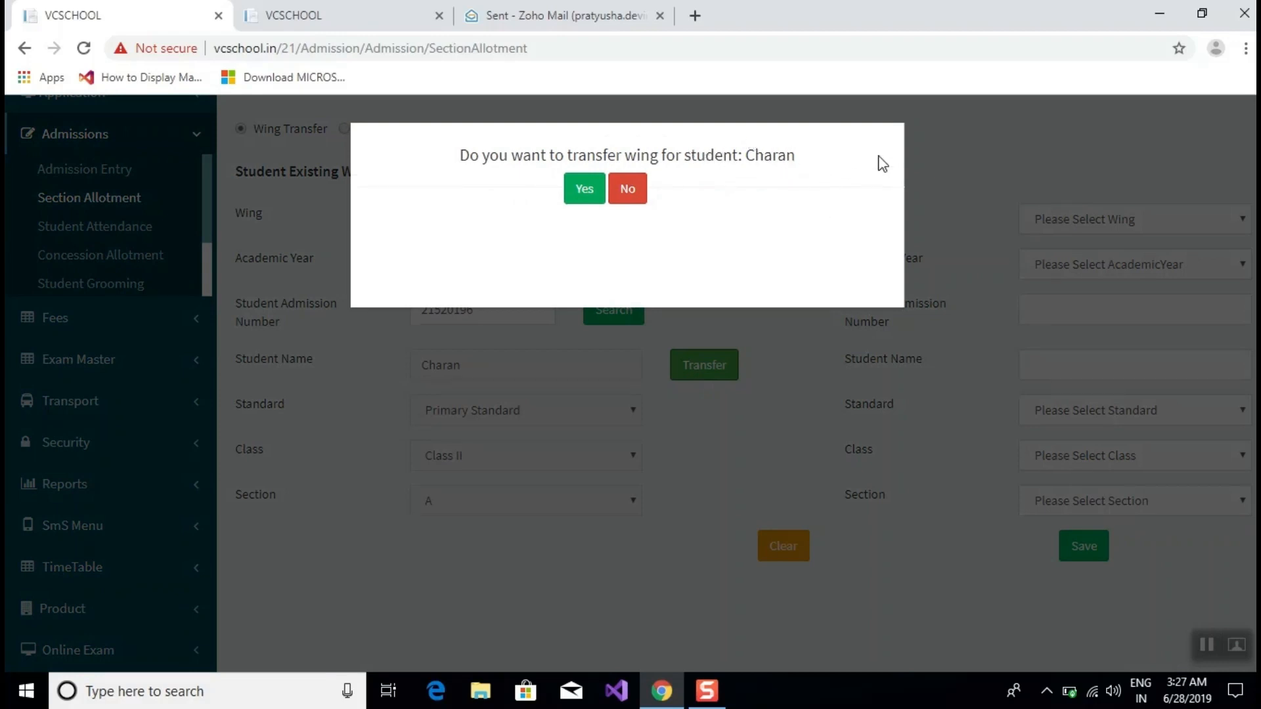
{"action": "left_click", "coordinate": [586, 197]}
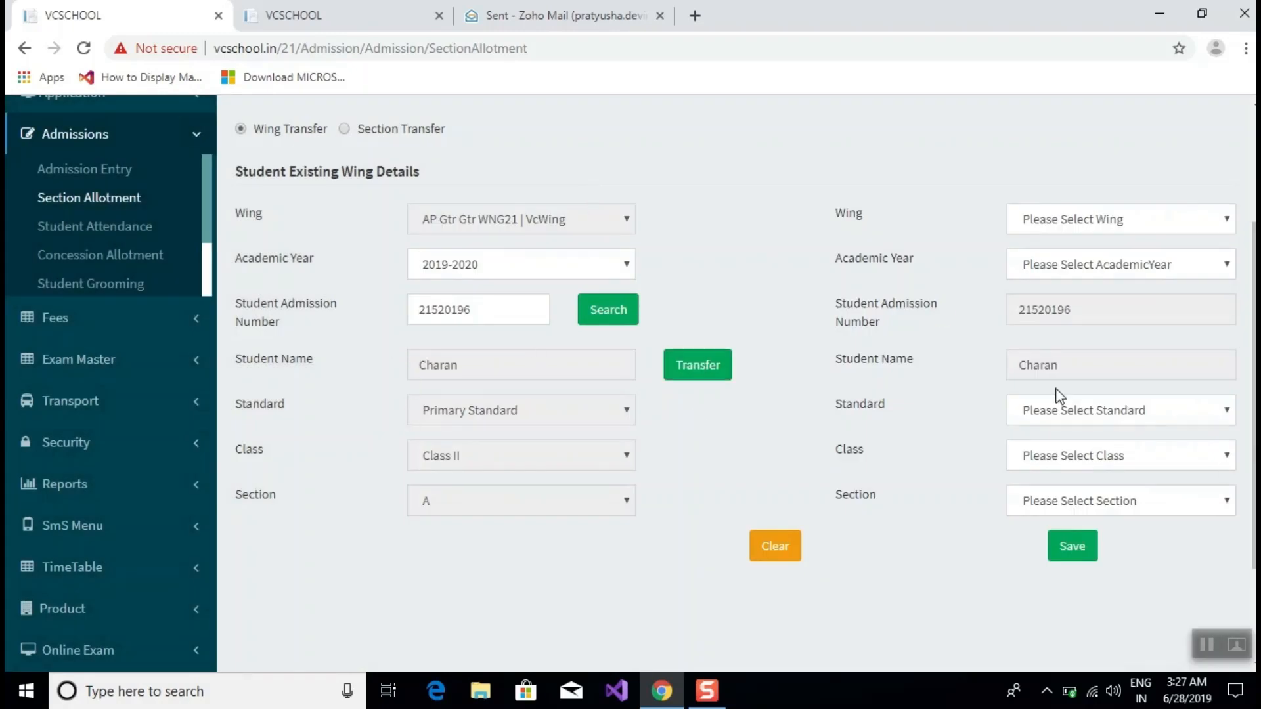
{"action": "left_click_drag", "start_coordinate": [1093, 318], "coordinate": [1027, 313]}
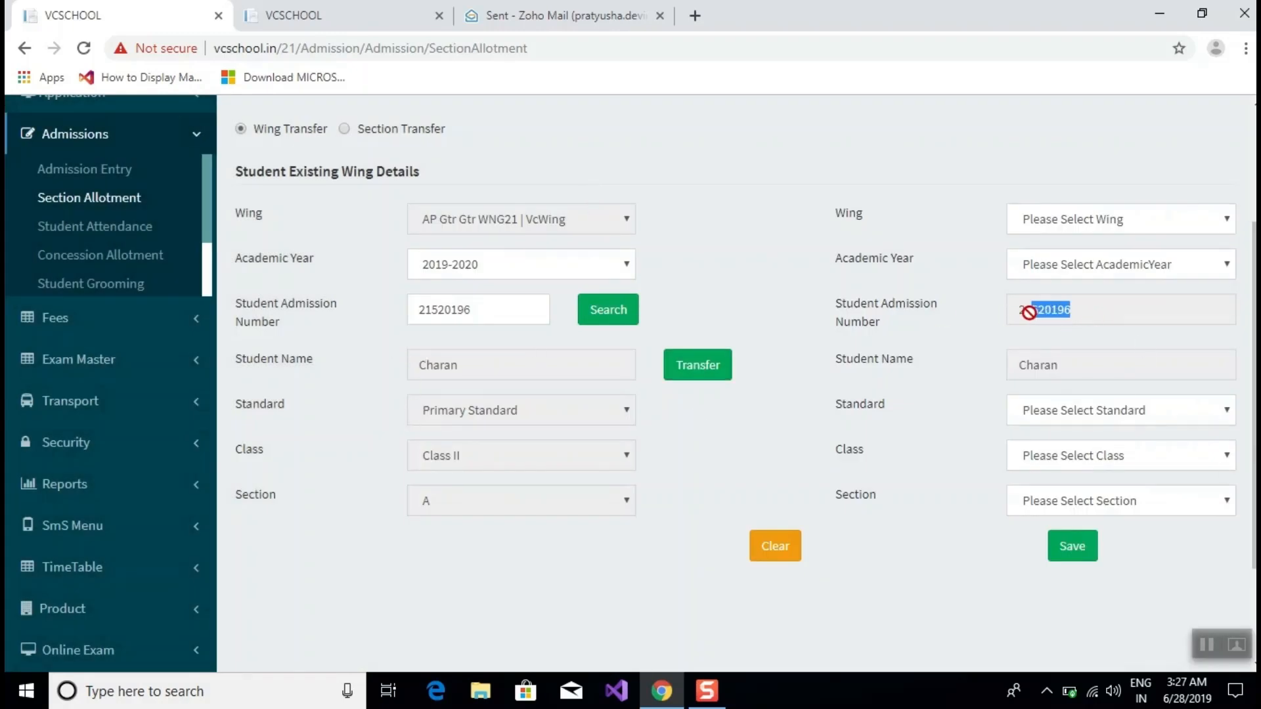
{"action": "left_click", "coordinate": [1046, 372]}
{"action": "double_click", "coordinate": [1046, 366]}
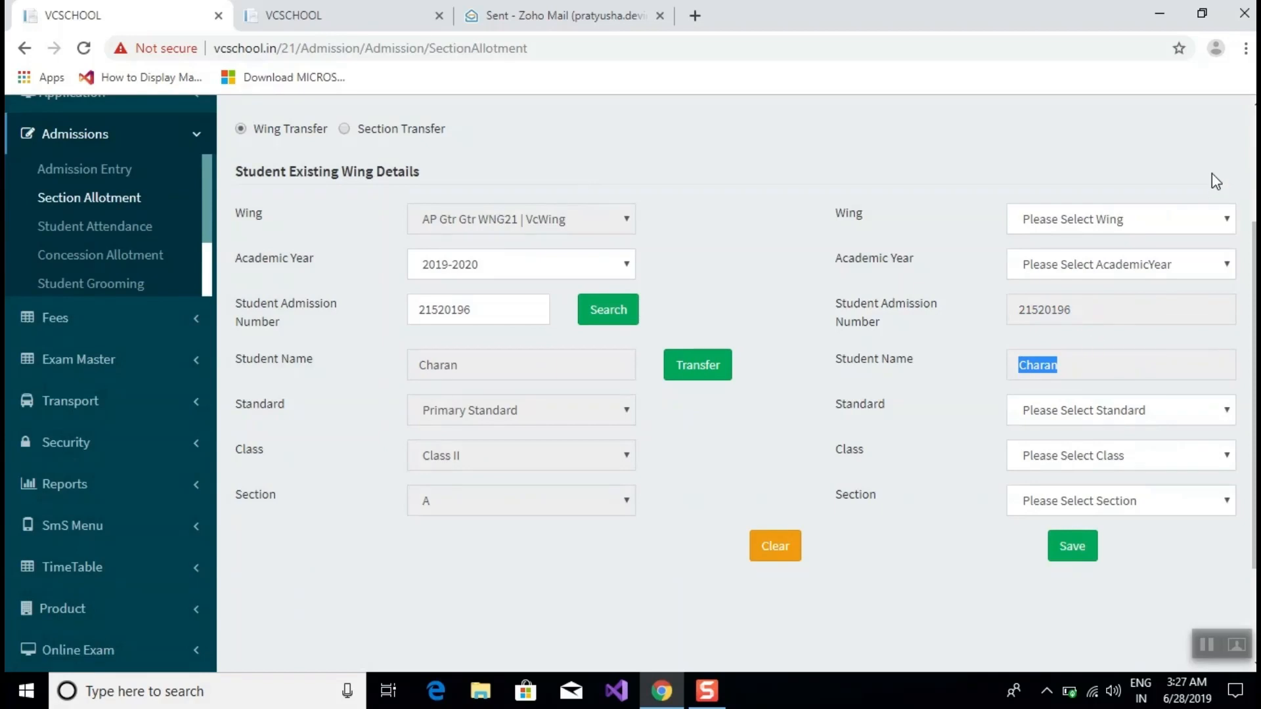
{"action": "left_click", "coordinate": [1139, 219]}
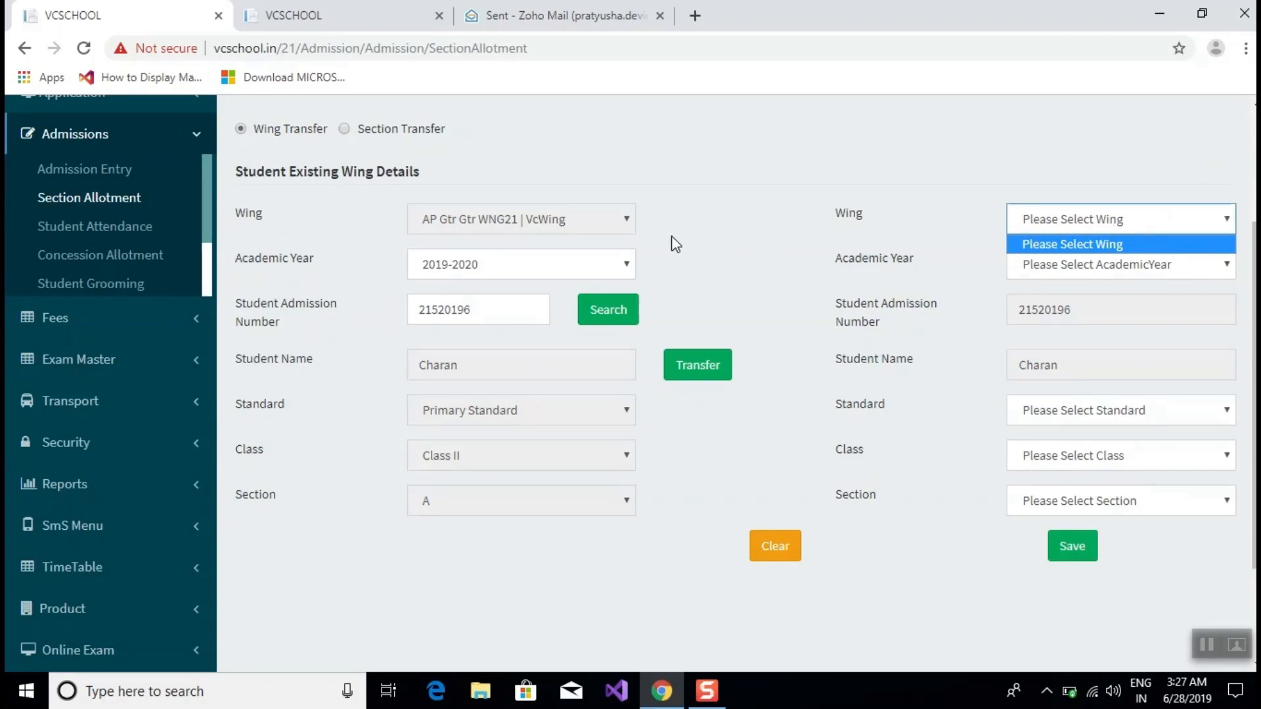
{"action": "scroll", "coordinate": [802, 284], "scroll_direction": "up", "scroll_amount": 3}
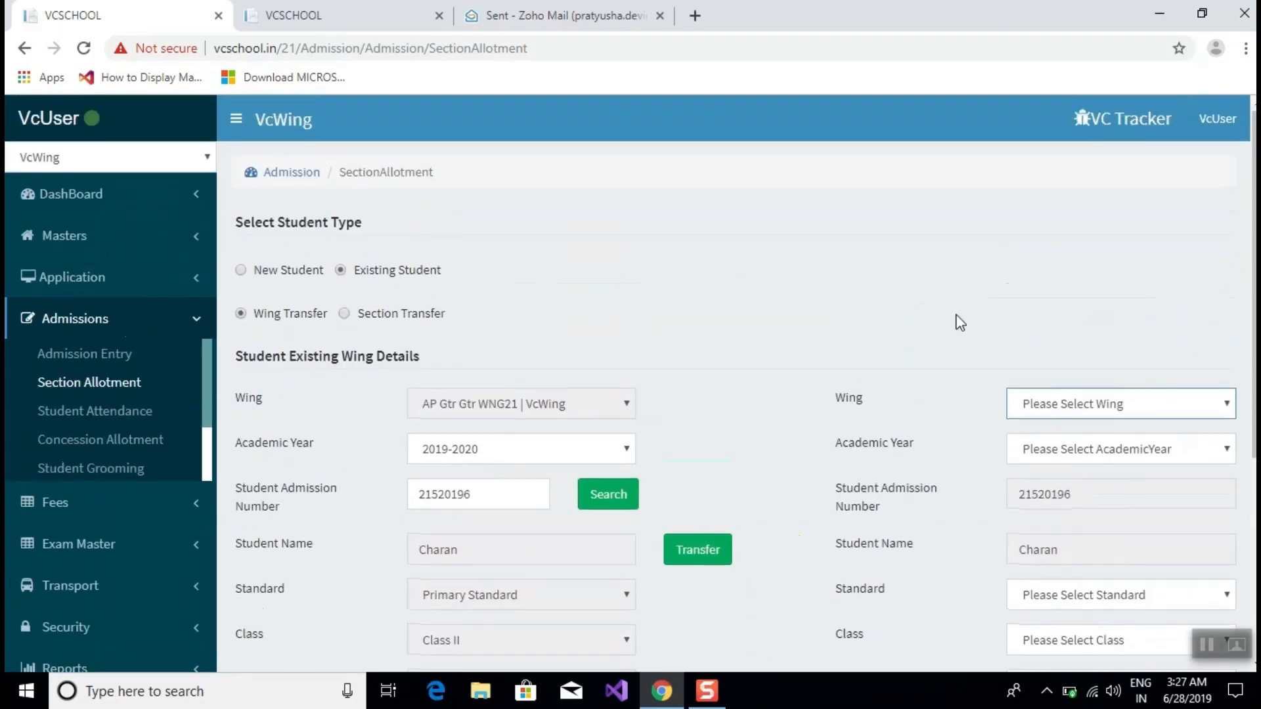
{"action": "left_click", "coordinate": [183, 162]}
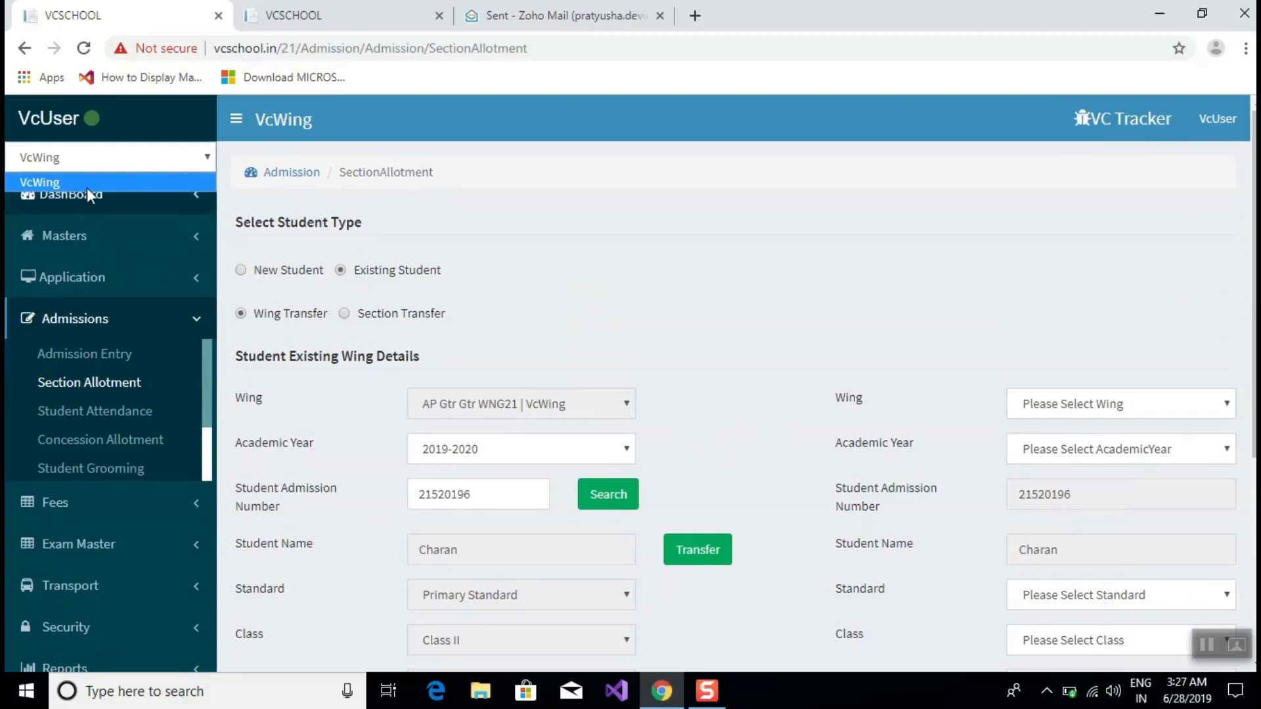
{"action": "left_click", "coordinate": [1137, 405]}
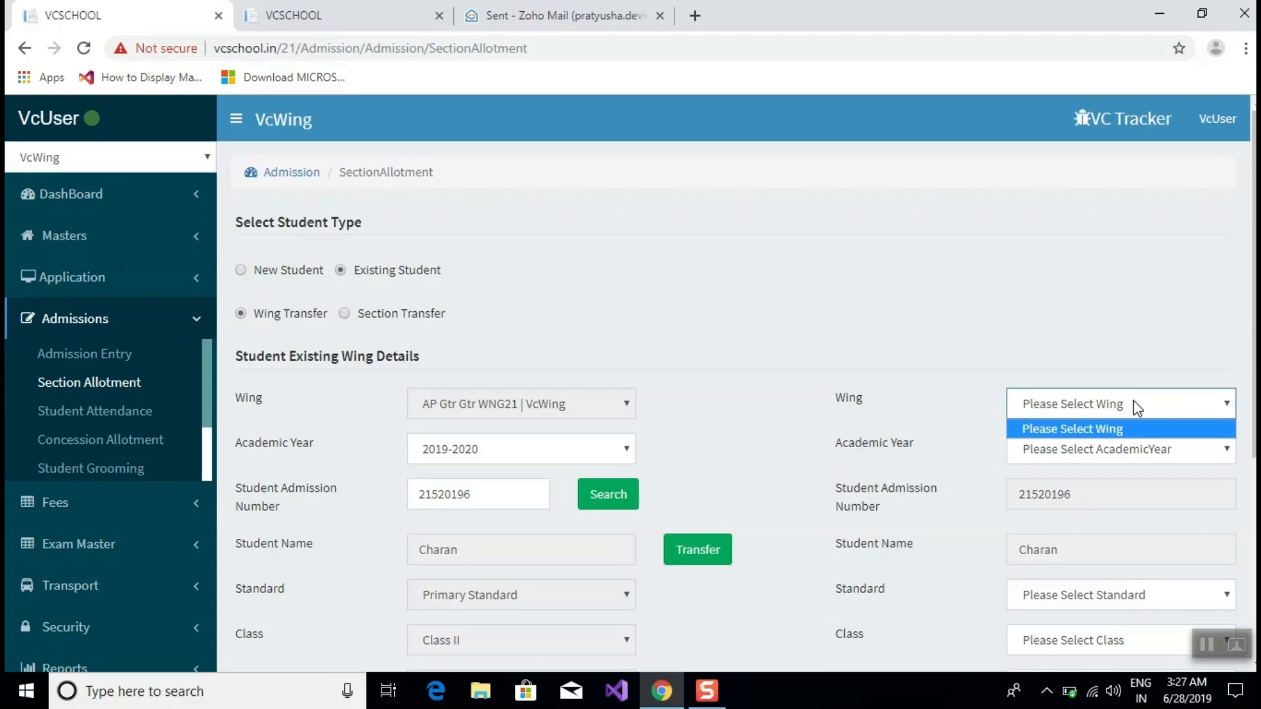
{"action": "left_click", "coordinate": [833, 340]}
{"action": "left_click", "coordinate": [1080, 450]}
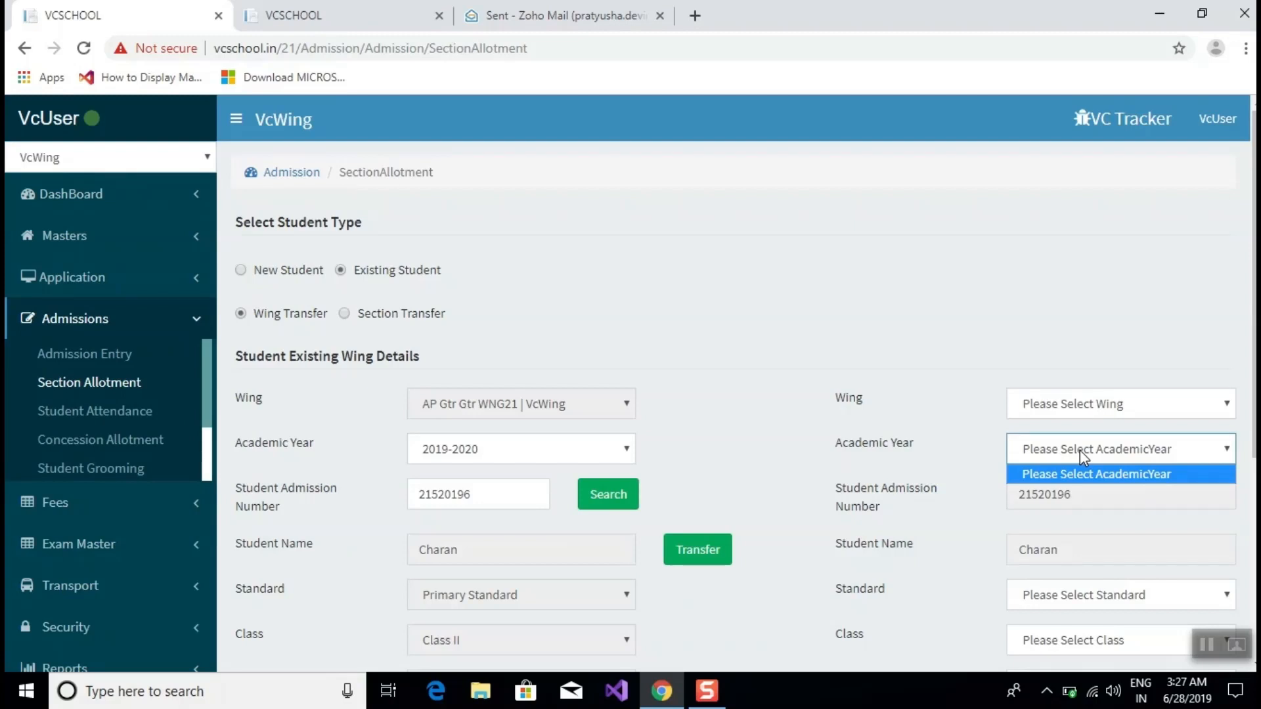
{"action": "scroll", "coordinate": [1047, 346], "scroll_direction": "down", "scroll_amount": 3}
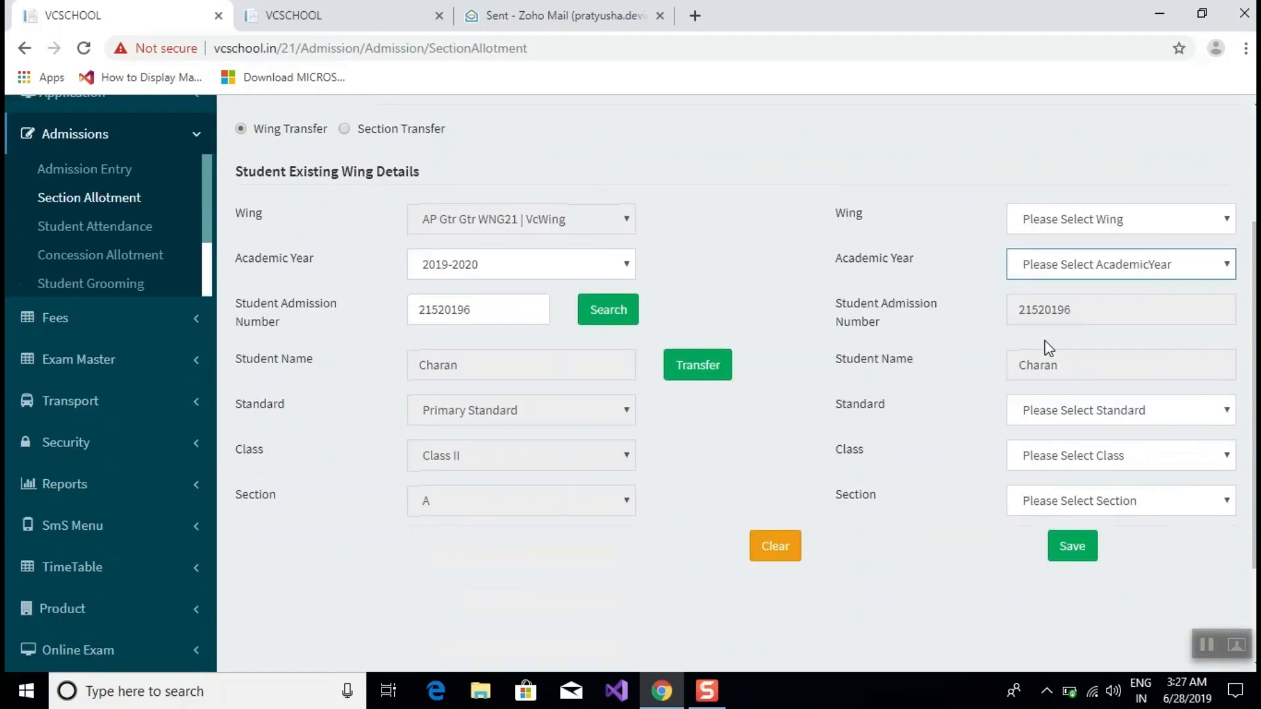
{"action": "left_click", "coordinate": [1088, 225]}
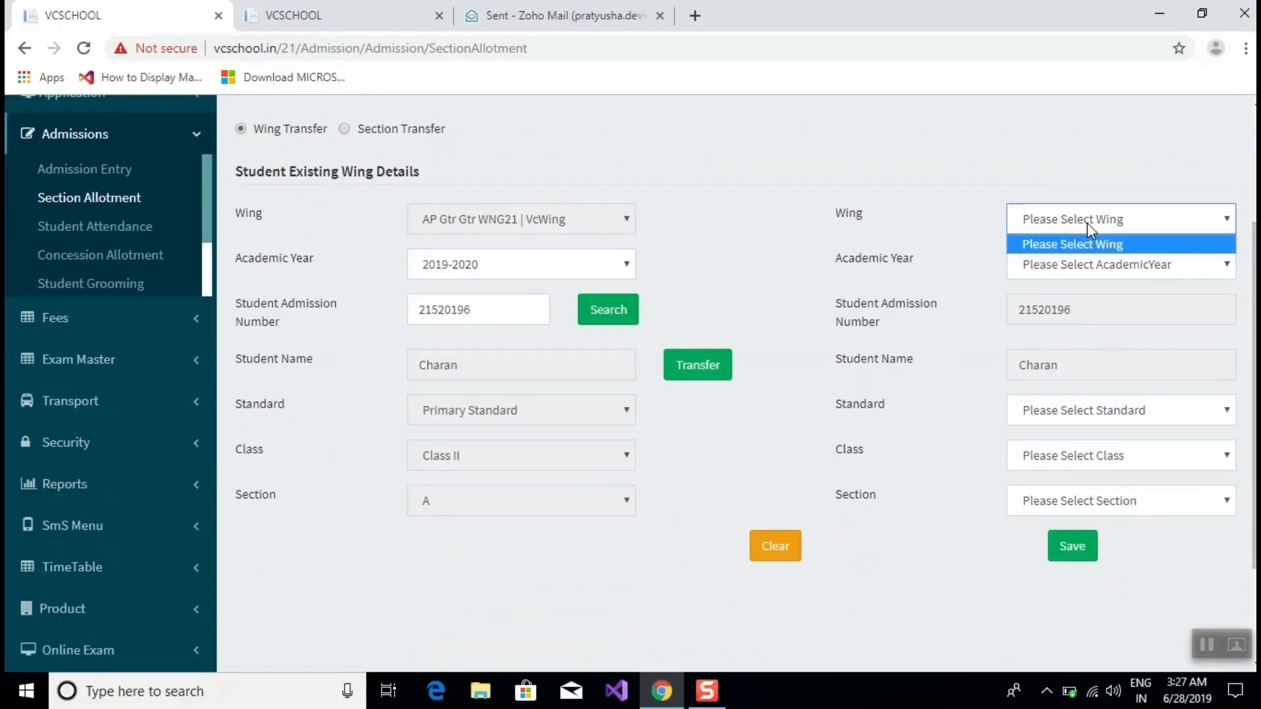
{"action": "left_click", "coordinate": [1095, 266]}
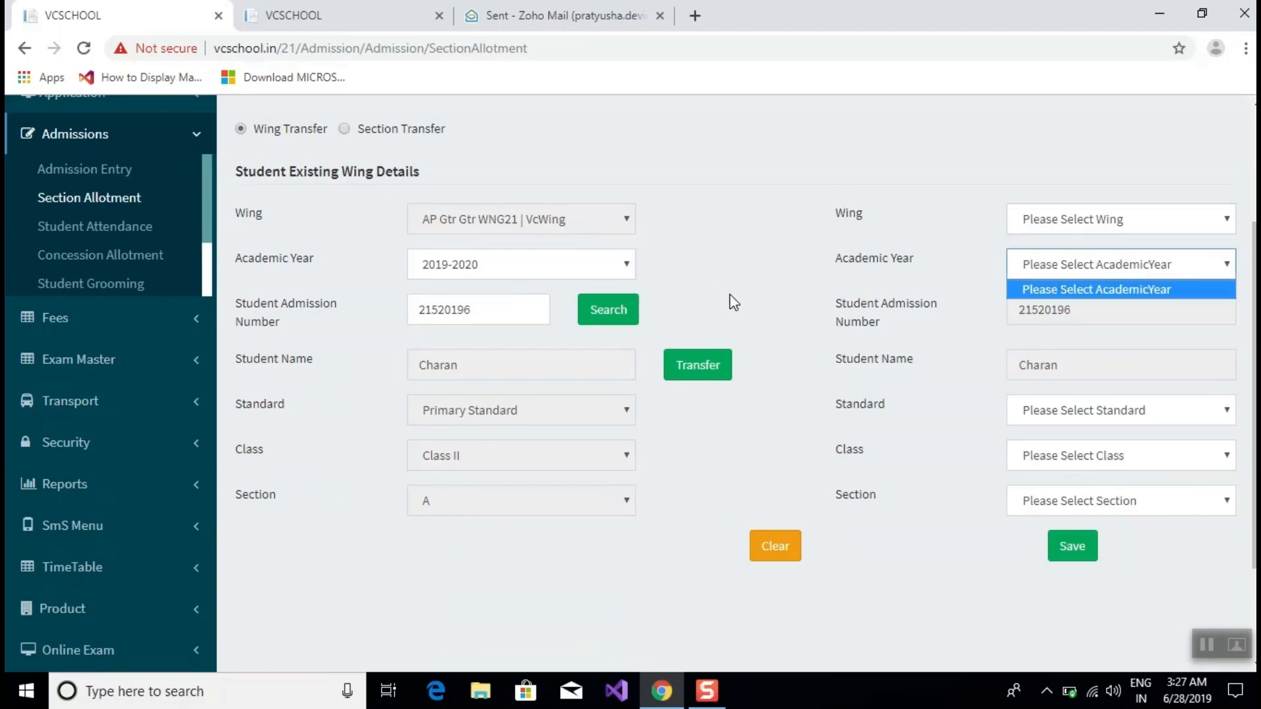
{"action": "left_click", "coordinate": [1103, 412]}
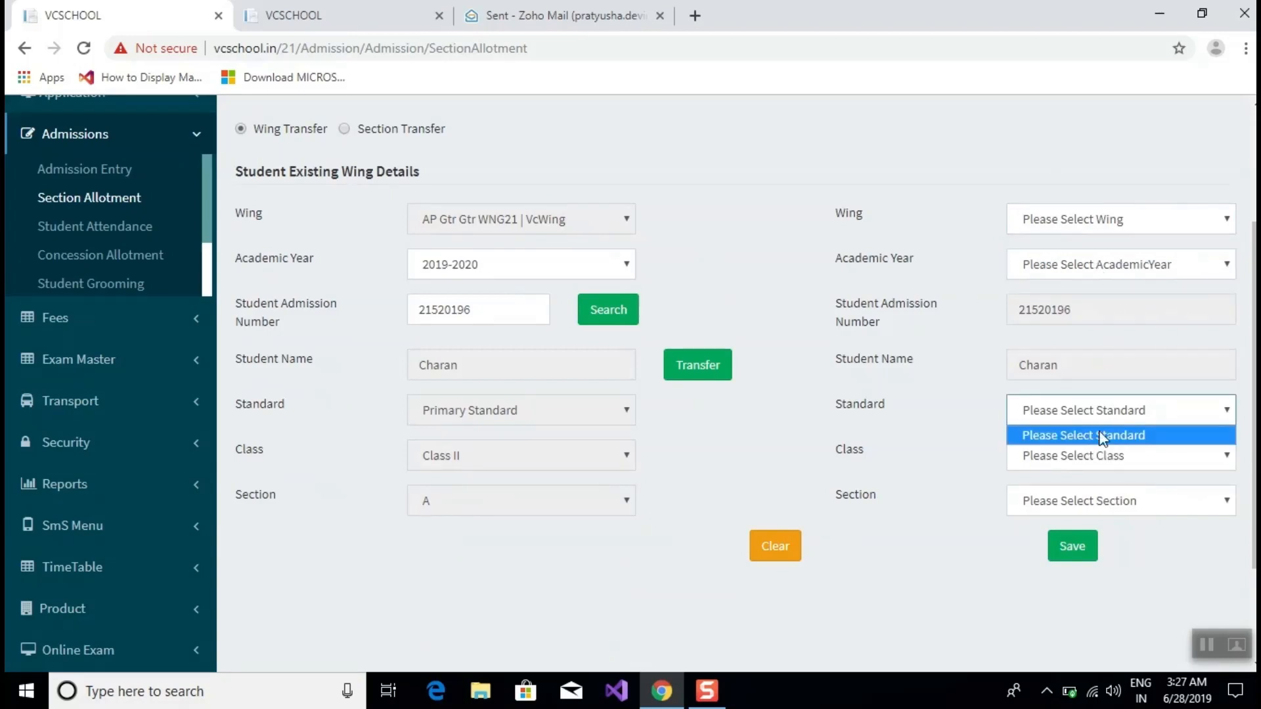
{"action": "left_click", "coordinate": [1080, 451]}
{"action": "left_click", "coordinate": [1083, 458]}
{"action": "left_click", "coordinate": [1082, 502]}
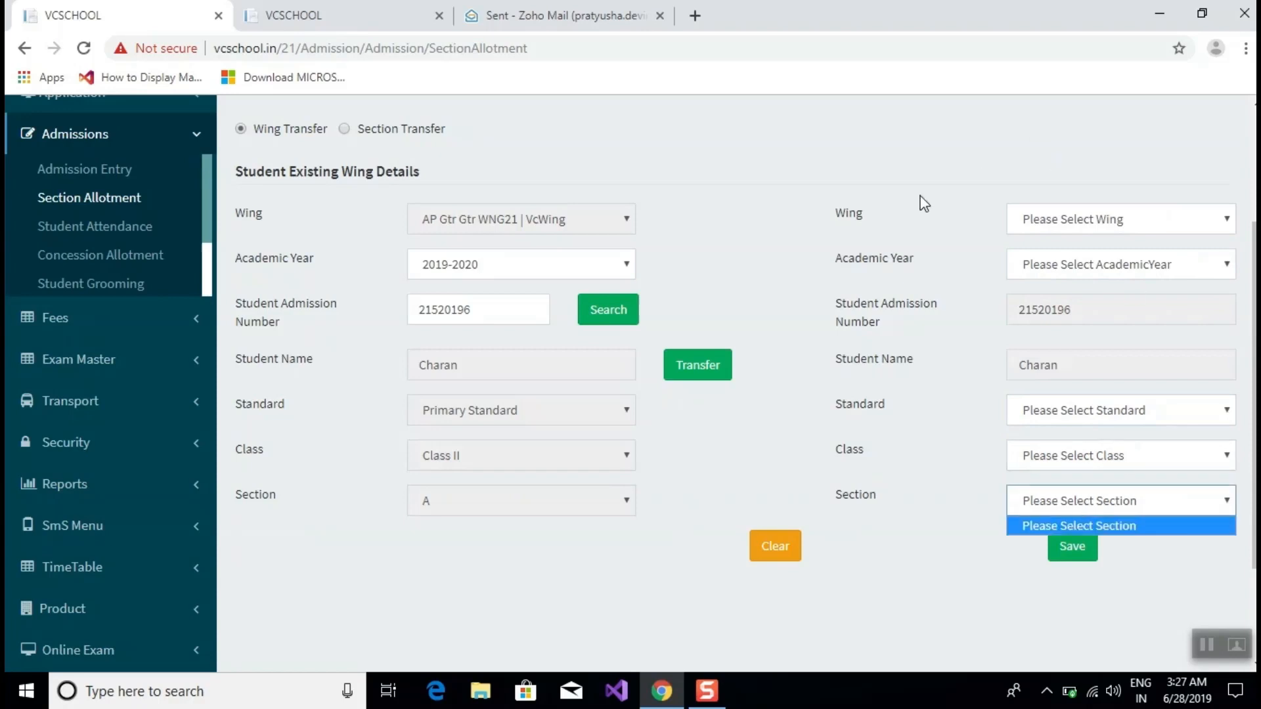
{"action": "left_click", "coordinate": [1086, 565]}
{"action": "scroll", "coordinate": [1086, 565], "scroll_direction": "up", "scroll_amount": 3}
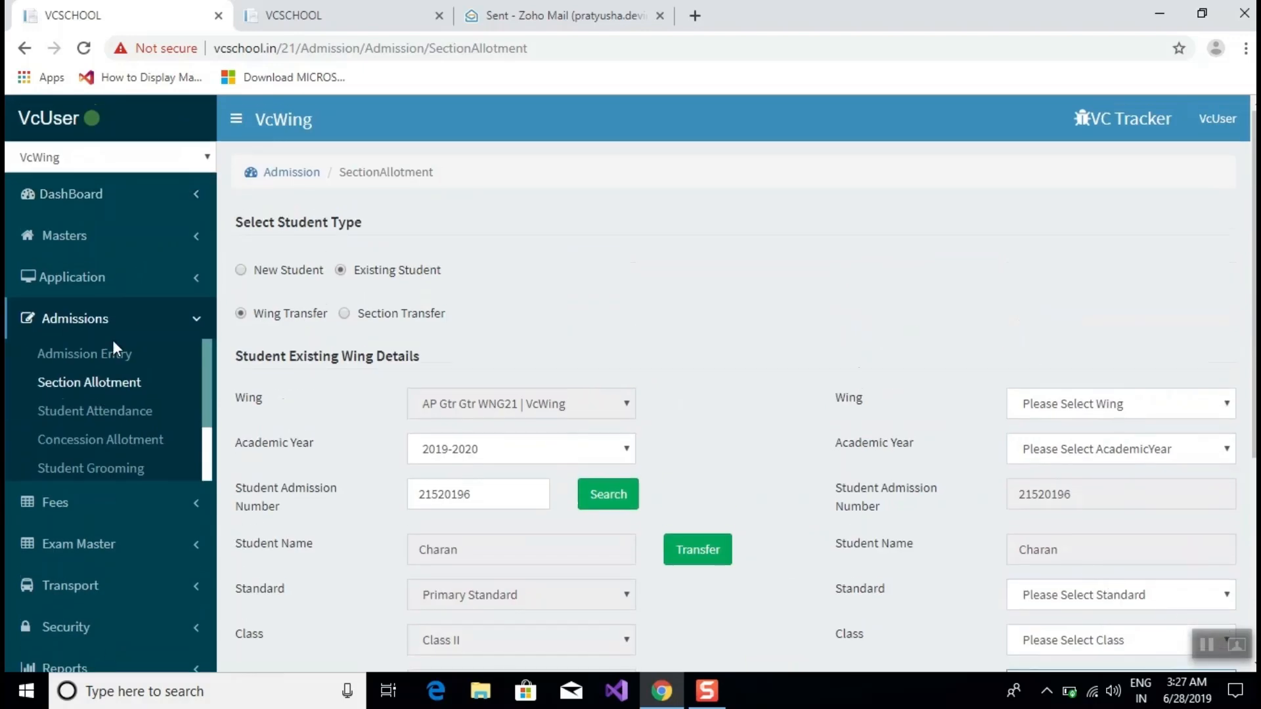
Choose Section Transfer, look up the pasted admission number, and request the transfer.
{"action": "left_click", "coordinate": [344, 315]}
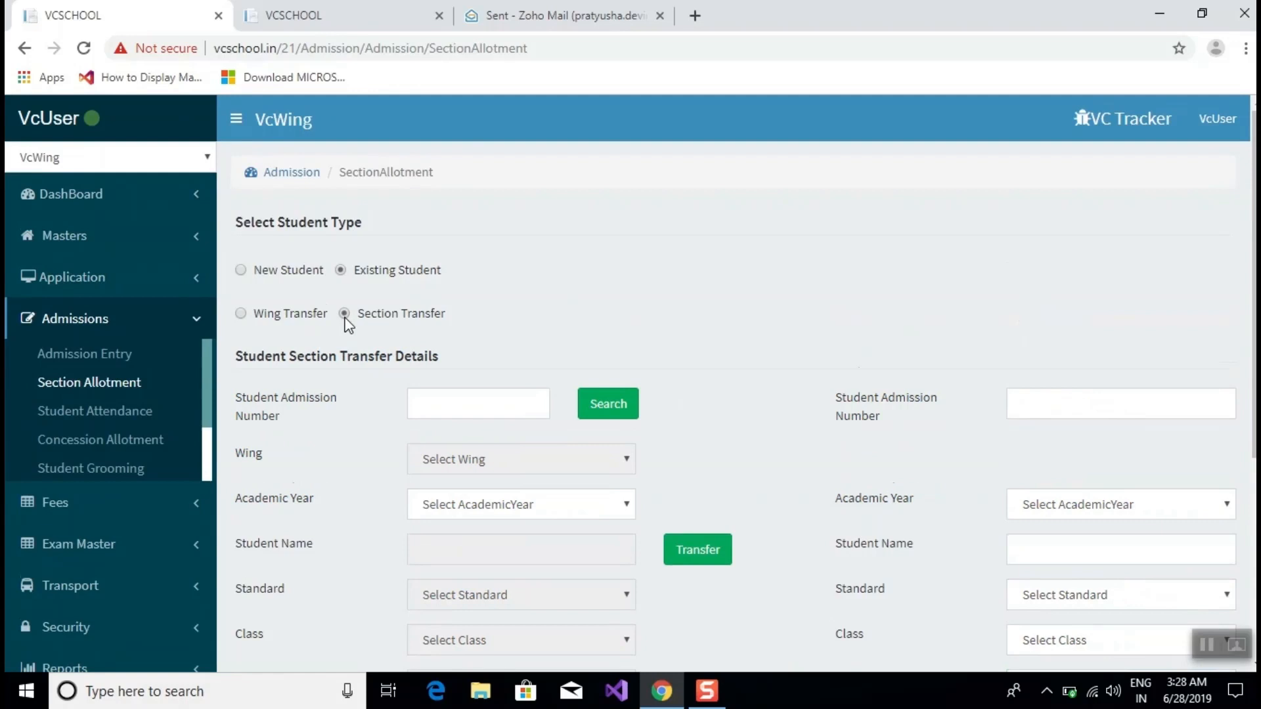
{"action": "scroll", "coordinate": [348, 325], "scroll_direction": "down", "scroll_amount": 3}
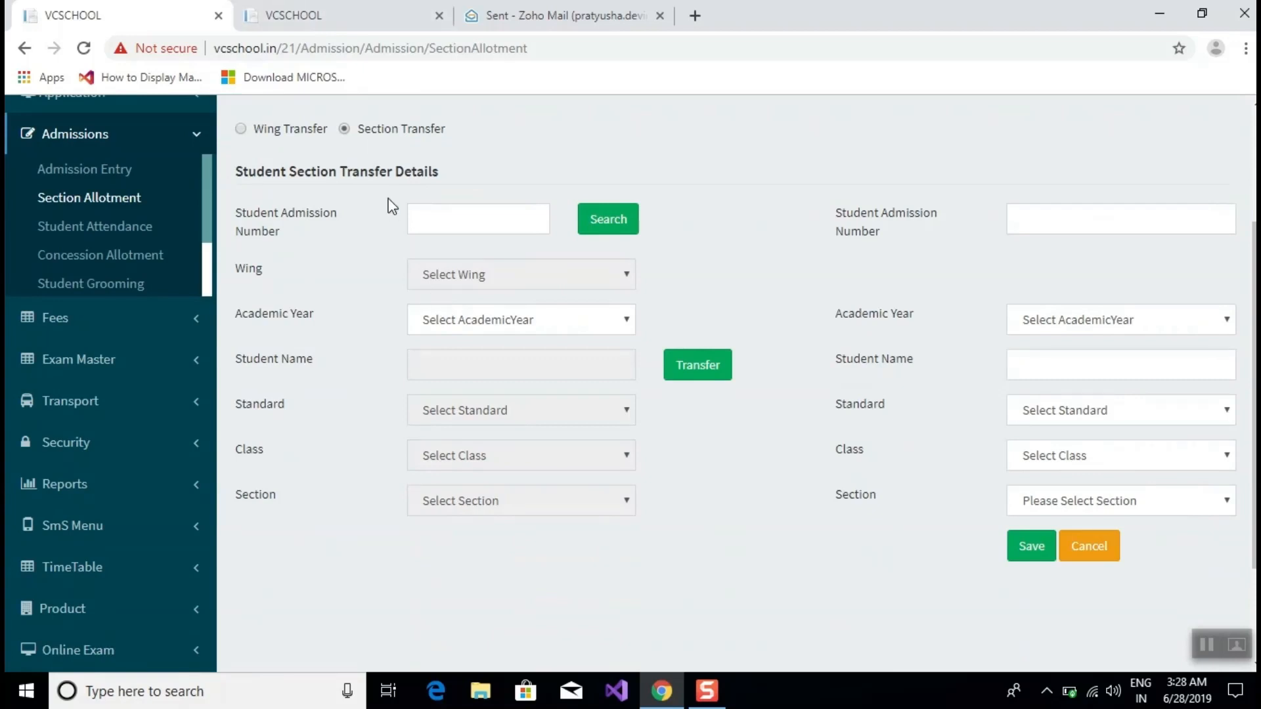
{"action": "left_click", "coordinate": [422, 219]}
{"action": "type", "text": "21520196"}
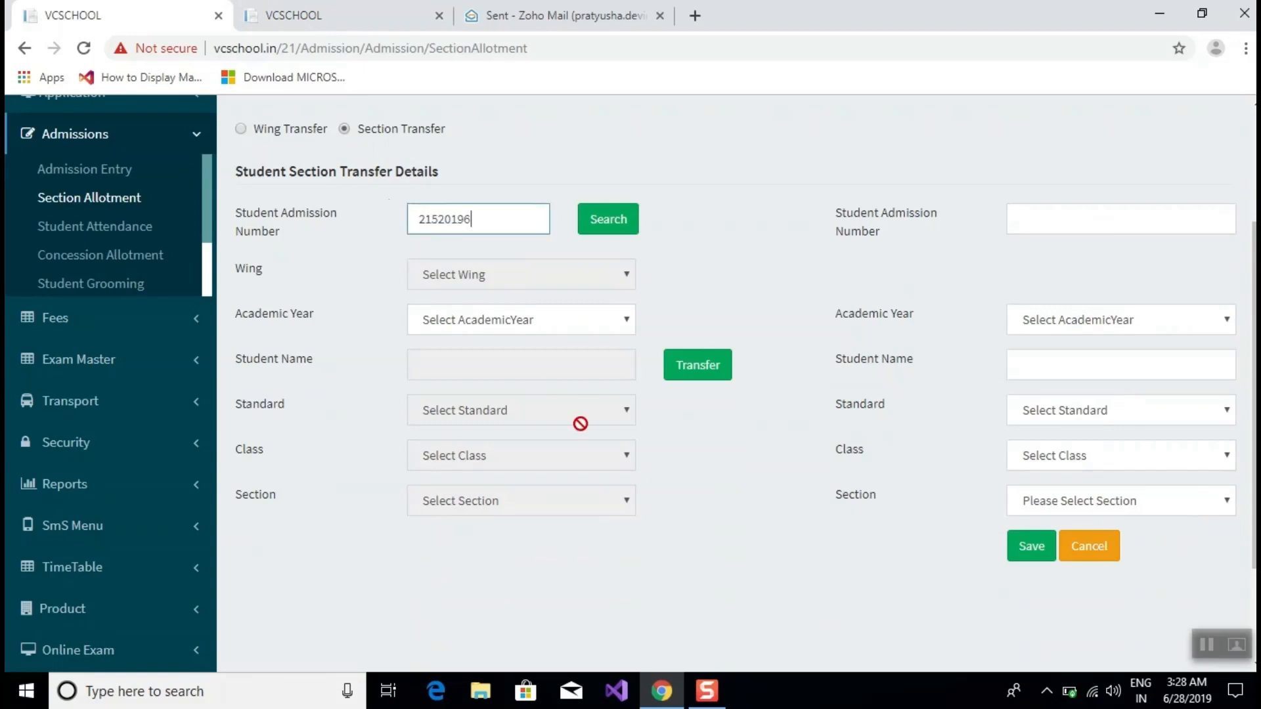
{"action": "left_click", "coordinate": [612, 217]}
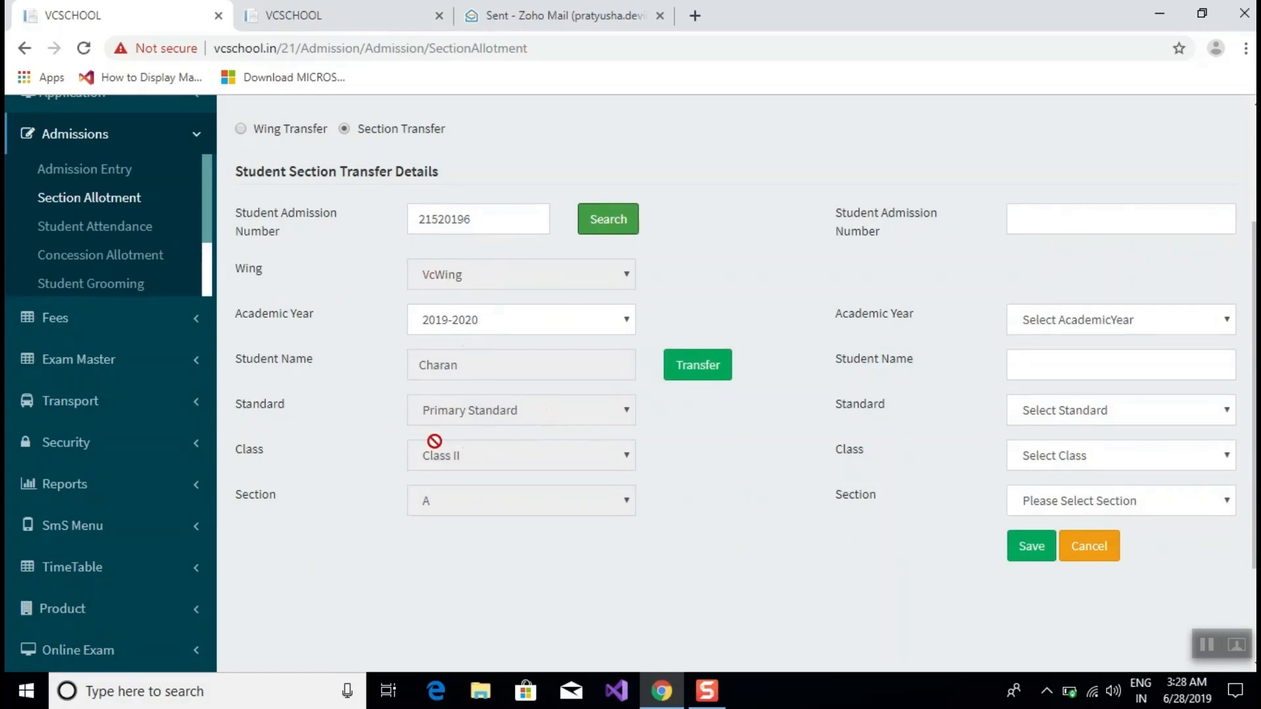
{"action": "left_click", "coordinate": [696, 359]}
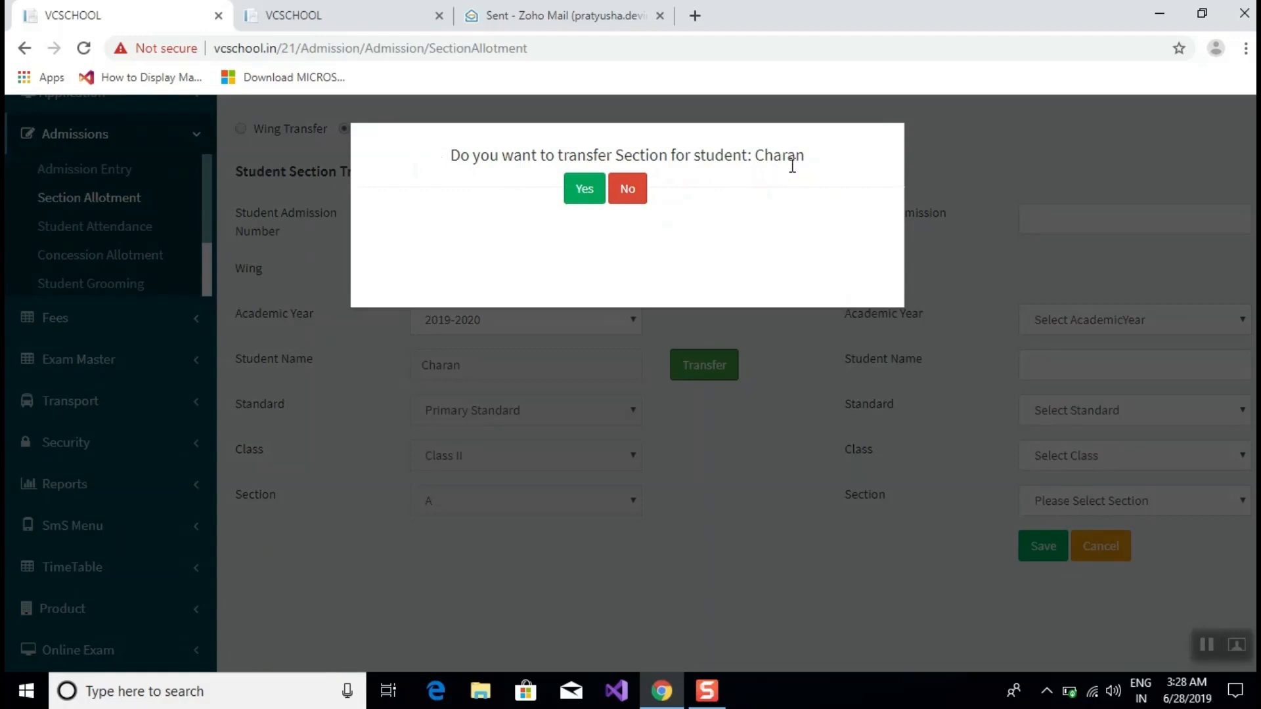
Confirm the transfer, set the new section to A, and save it.
{"action": "left_click", "coordinate": [580, 191]}
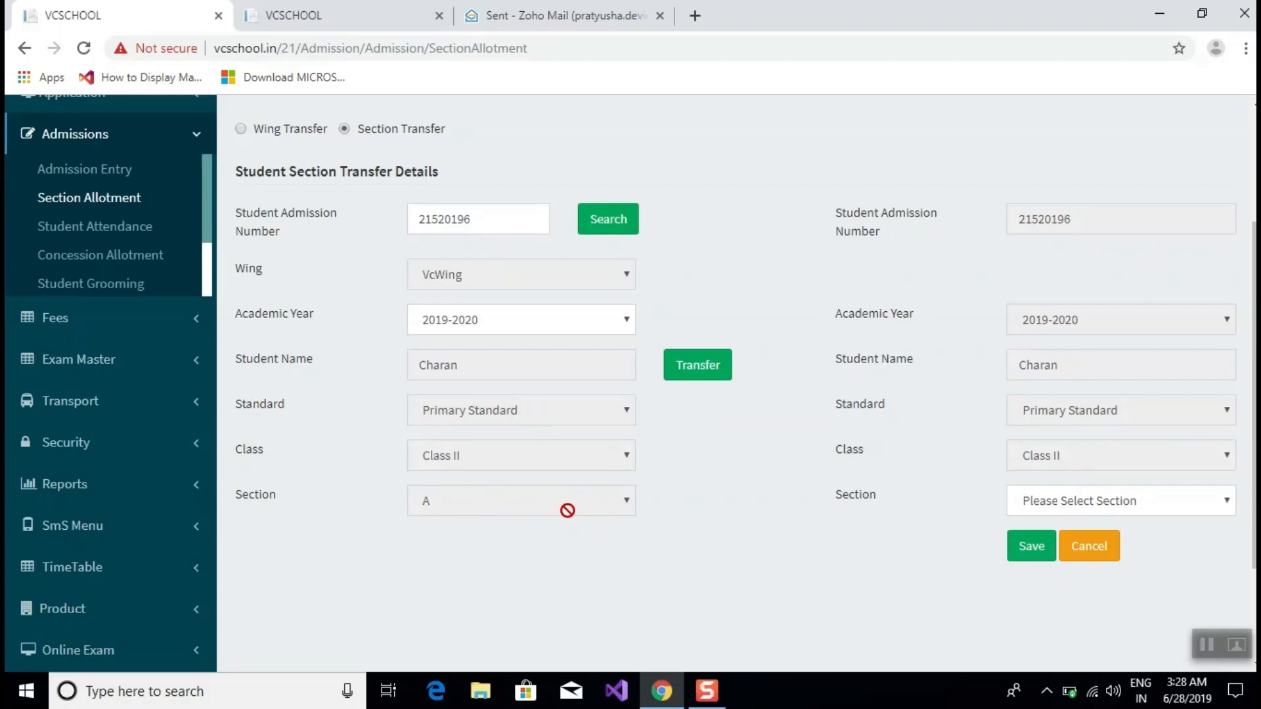
{"action": "left_click", "coordinate": [1059, 506]}
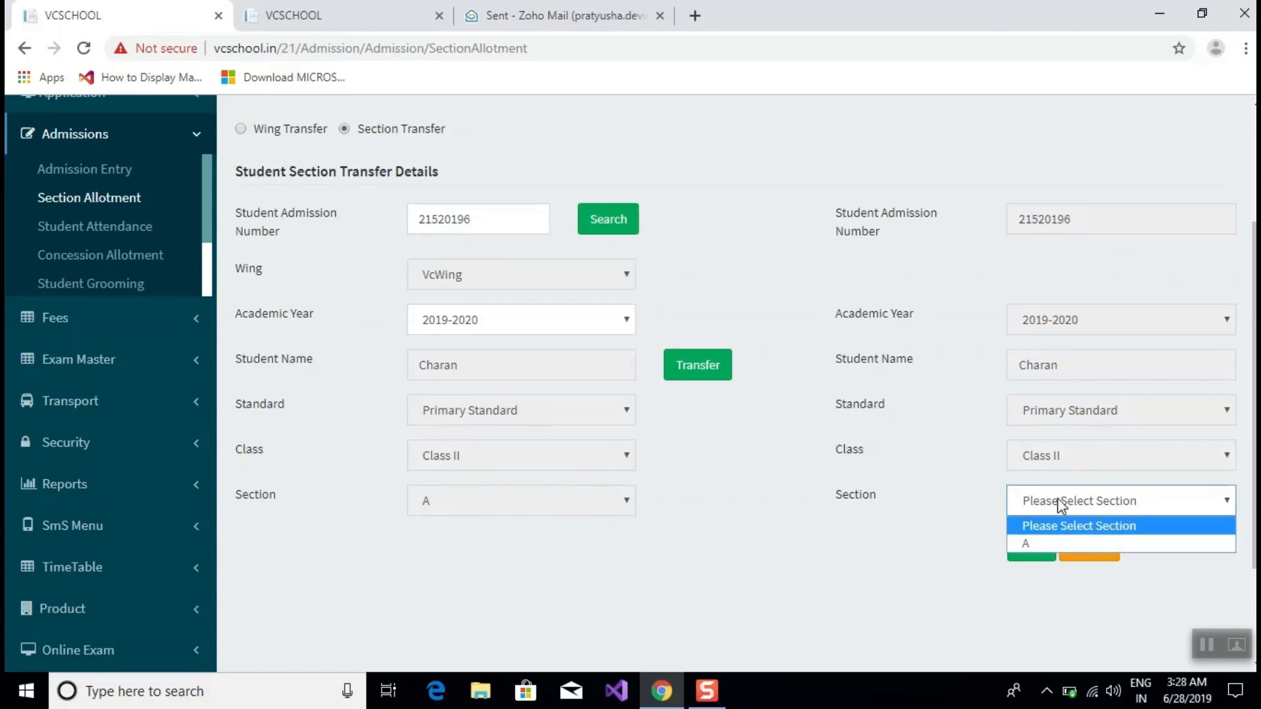
{"action": "left_click", "coordinate": [1059, 502]}
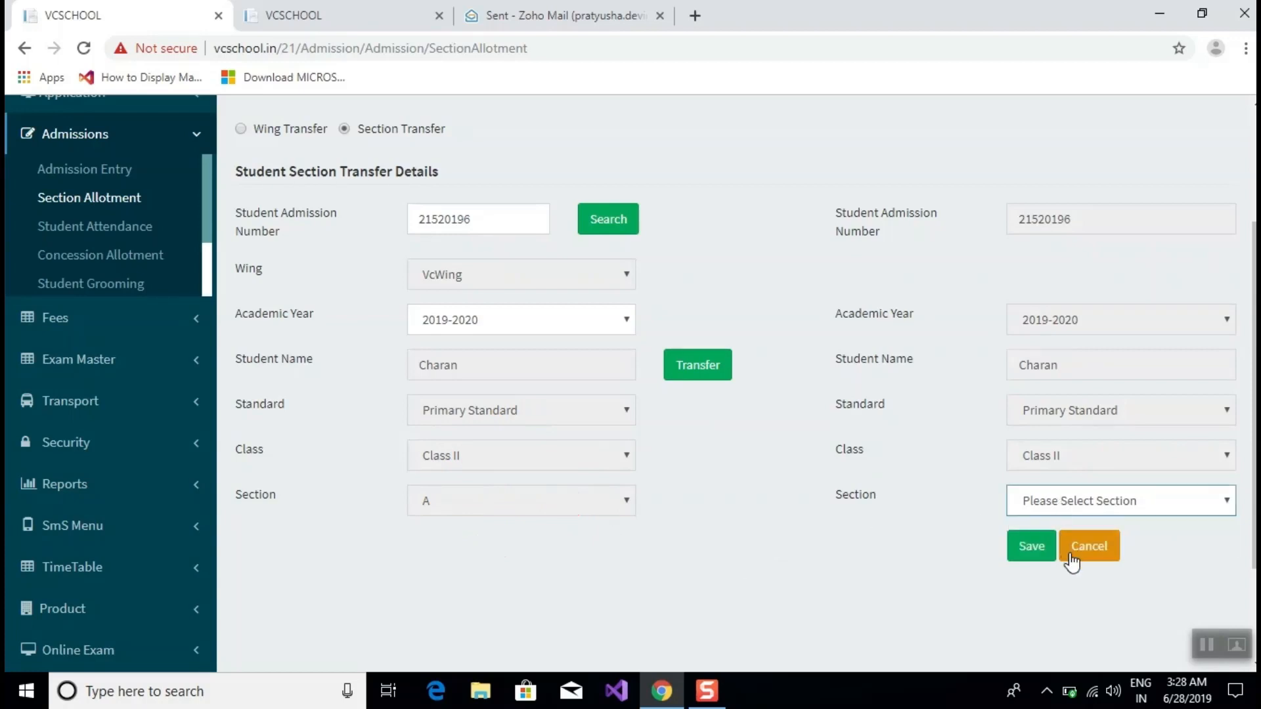
{"action": "left_click", "coordinate": [1092, 517]}
{"action": "left_click", "coordinate": [1074, 504]}
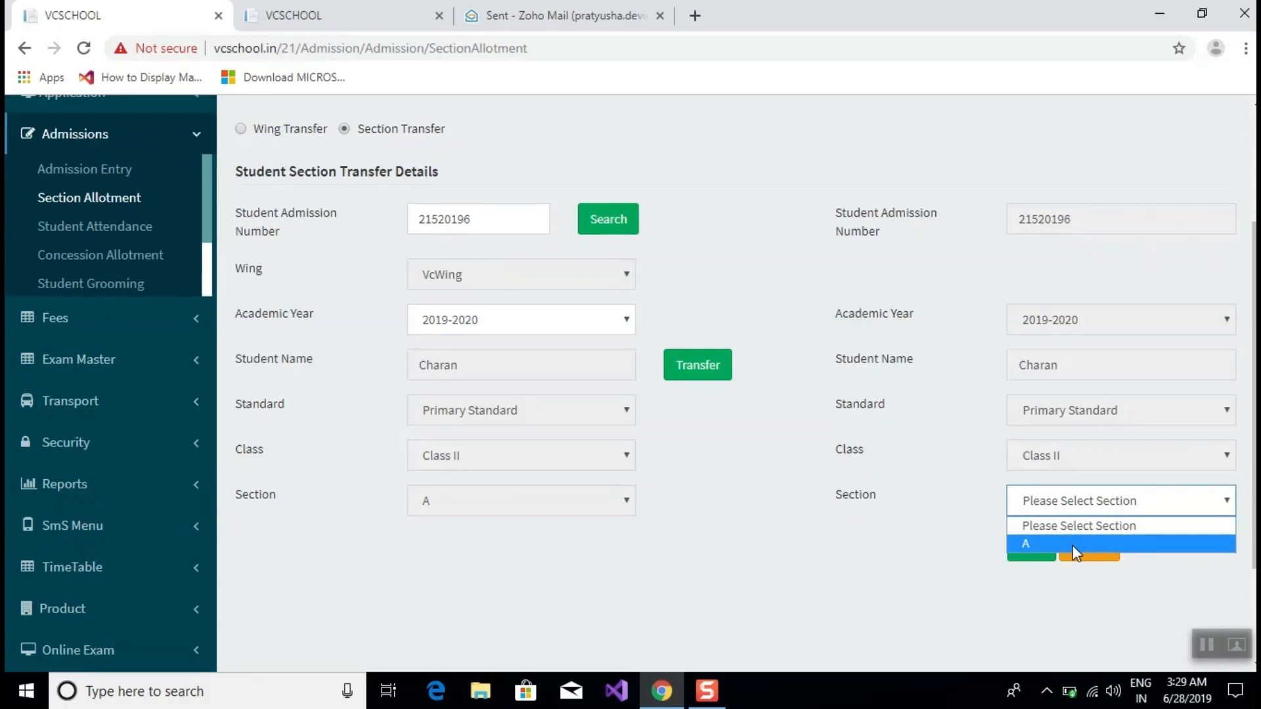
{"action": "left_click", "coordinate": [1074, 546]}
{"action": "scroll", "coordinate": [921, 526], "scroll_direction": "down", "scroll_amount": 2}
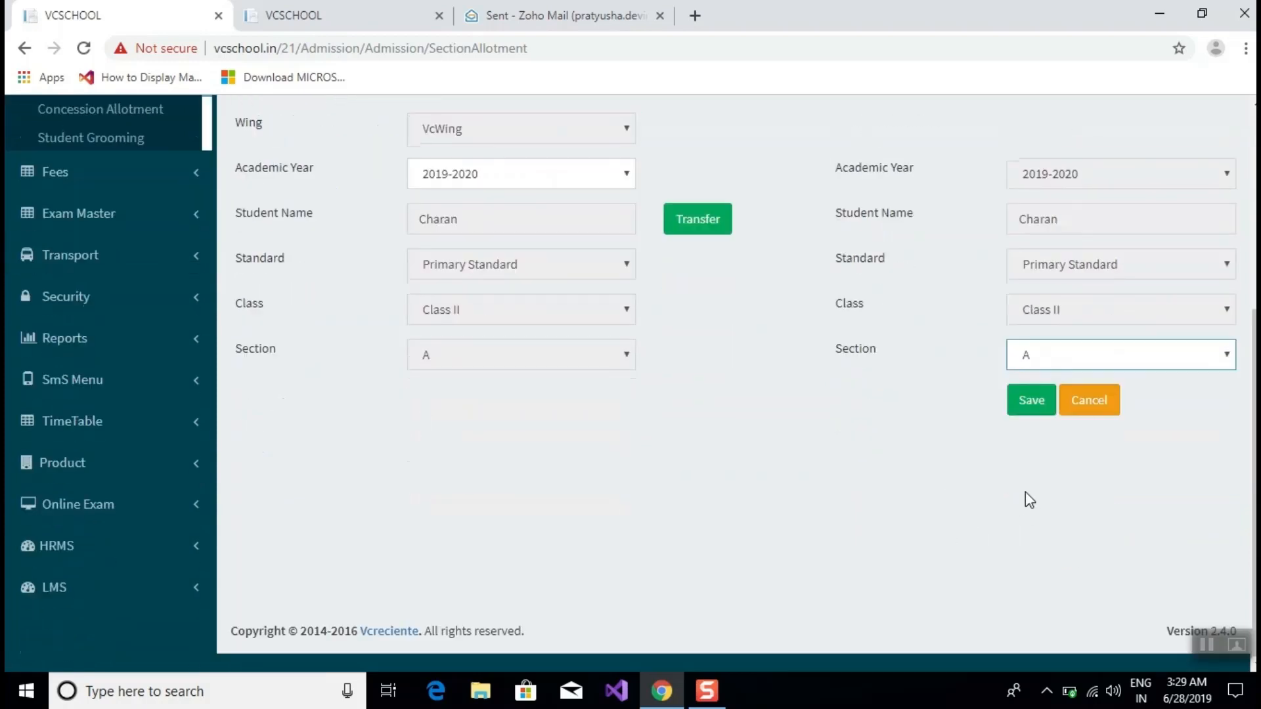
{"action": "left_click", "coordinate": [1037, 398]}
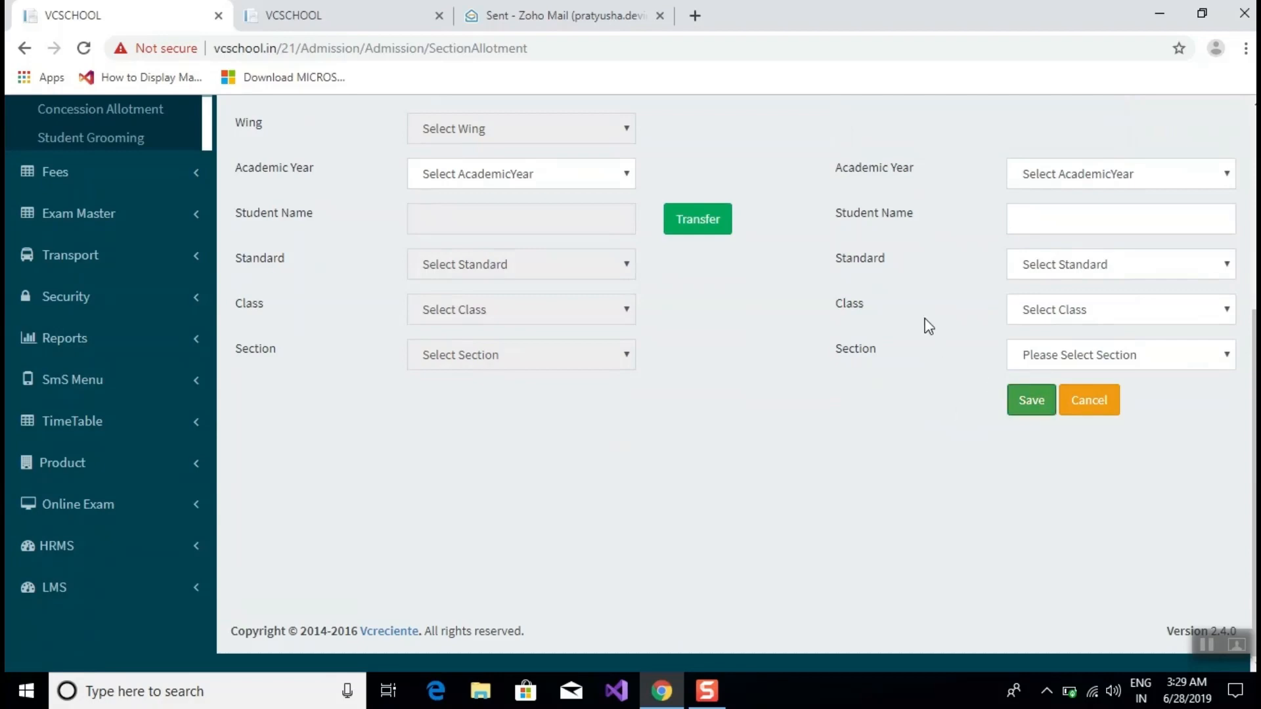
Switch to New Student and search 2019-2020, Primary Standard, CLS3|Class II students.
{"action": "scroll", "coordinate": [926, 325], "scroll_direction": "up", "scroll_amount": 5}
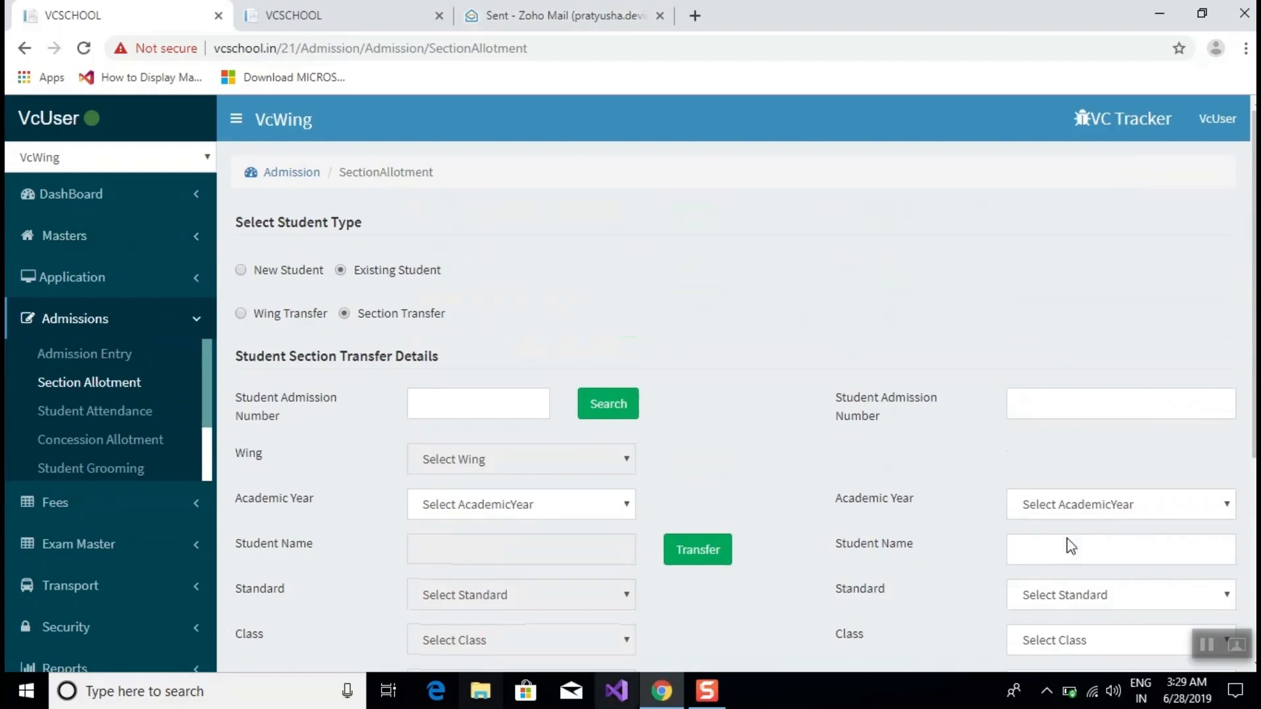
{"action": "left_click", "coordinate": [241, 270]}
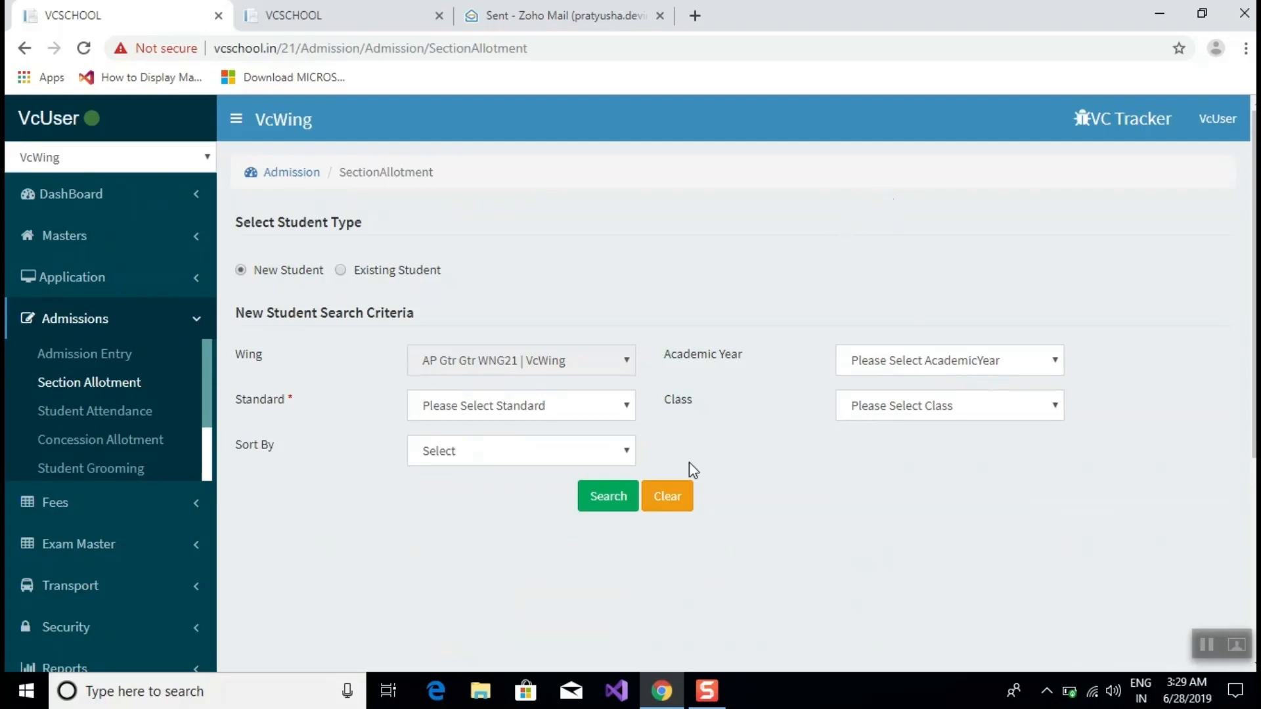
{"action": "left_click", "coordinate": [859, 361]}
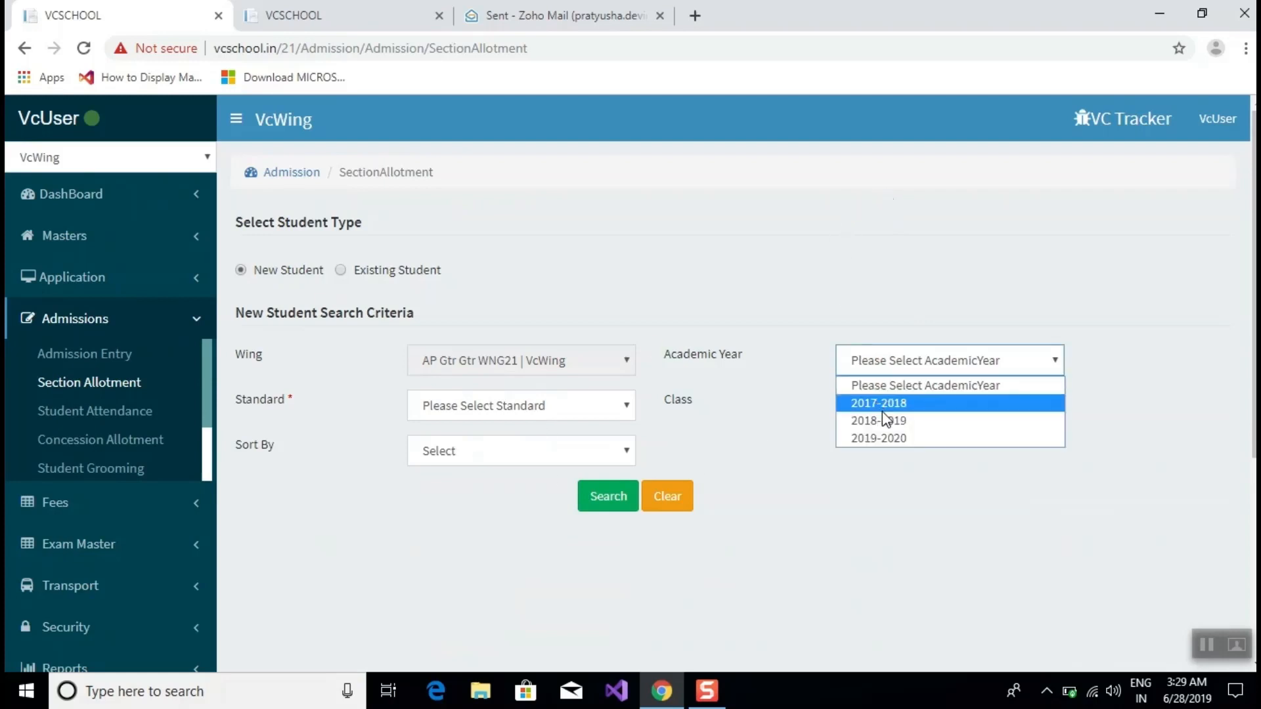
{"action": "left_click", "coordinate": [880, 438]}
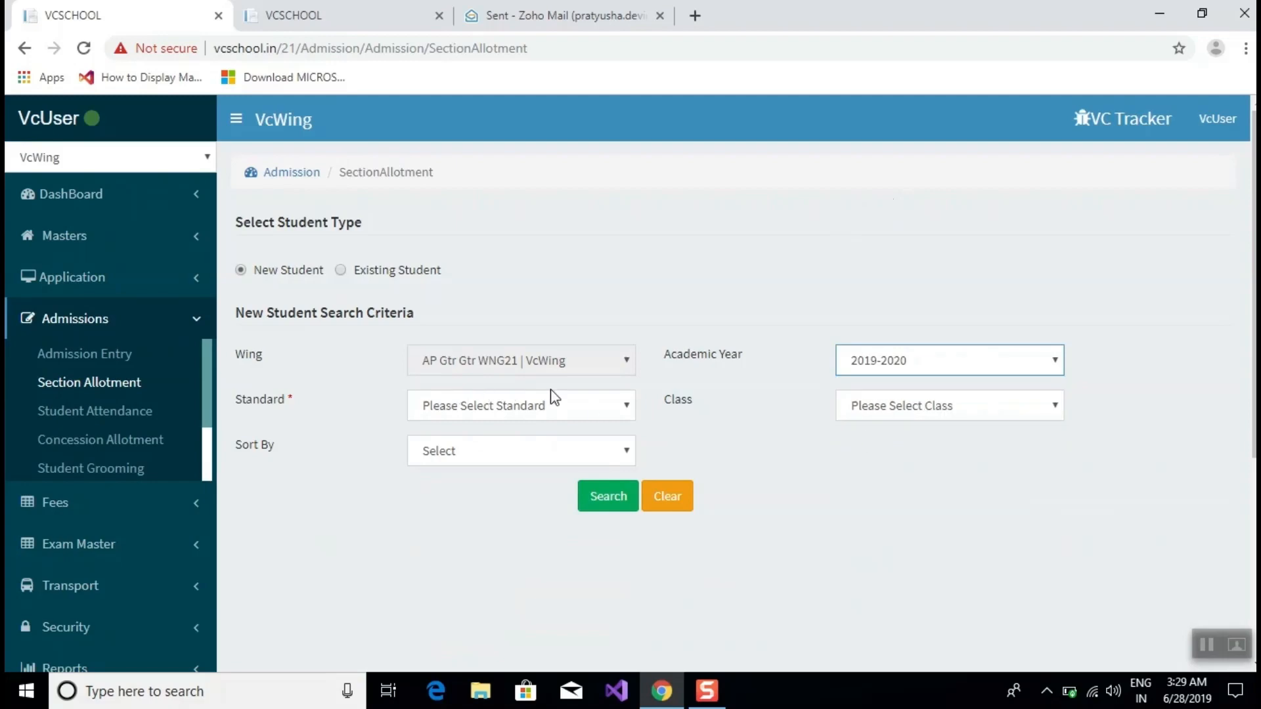
{"action": "left_click", "coordinate": [535, 400]}
{"action": "left_click", "coordinate": [523, 448]}
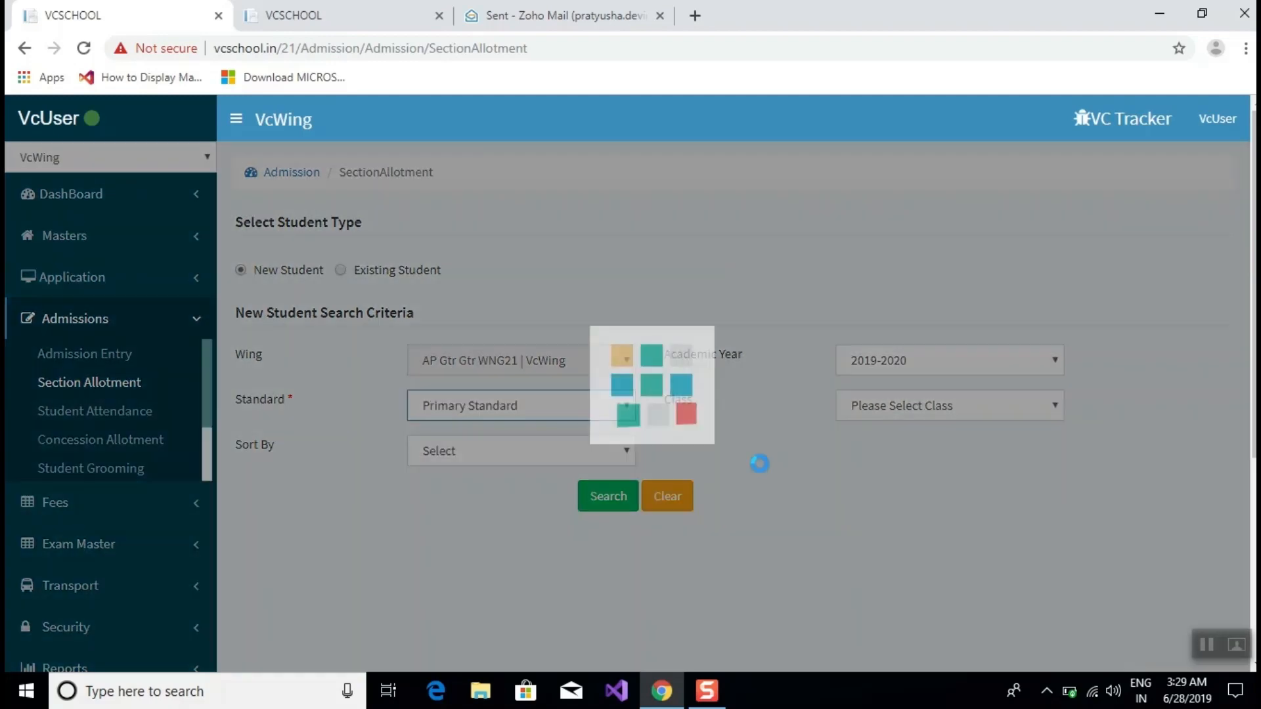
{"action": "left_click", "coordinate": [854, 409]}
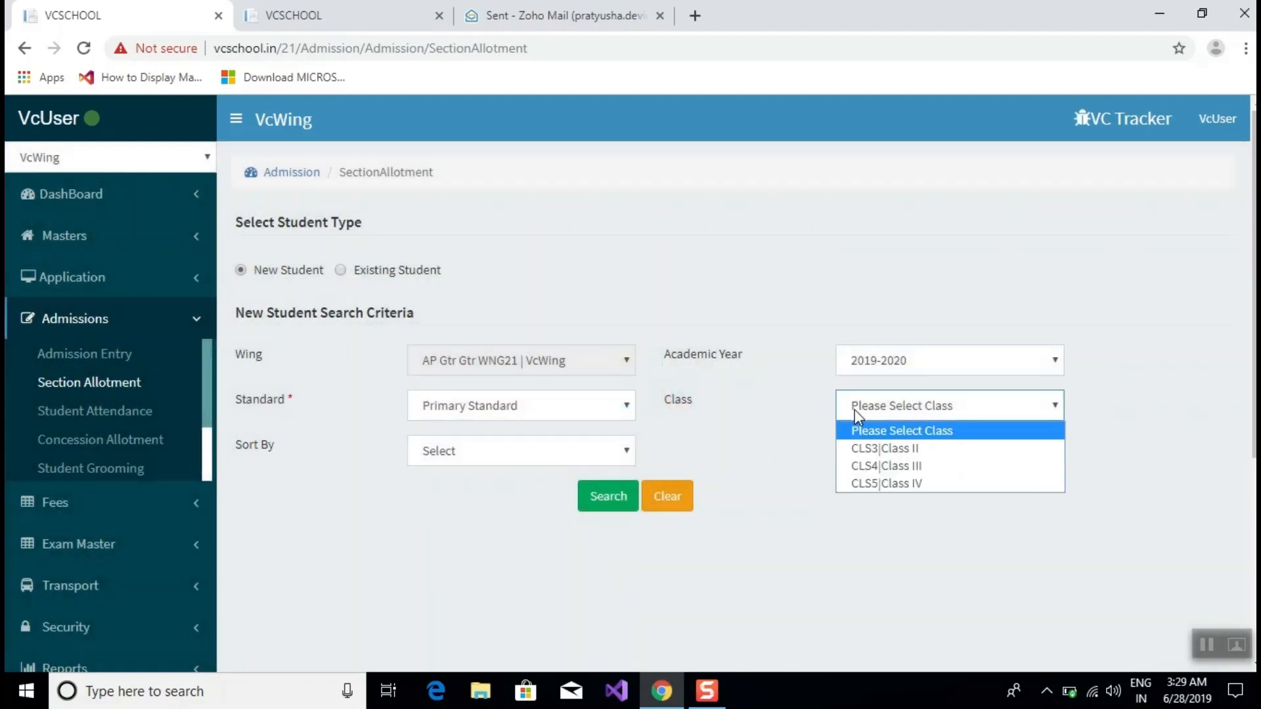
{"action": "left_click", "coordinate": [867, 452]}
{"action": "left_click", "coordinate": [608, 499]}
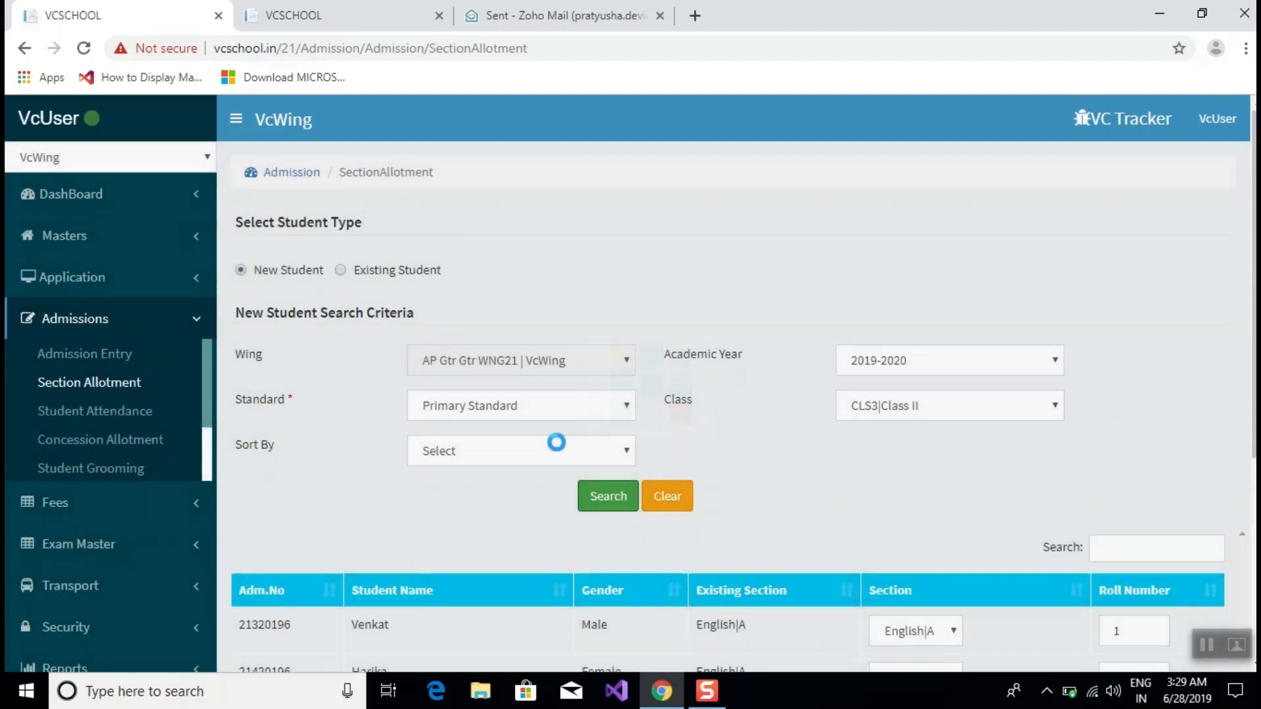
Check the first student's section options, then go to Student Attendance under Admissions.
{"action": "scroll", "coordinate": [683, 314], "scroll_direction": "down", "scroll_amount": 5}
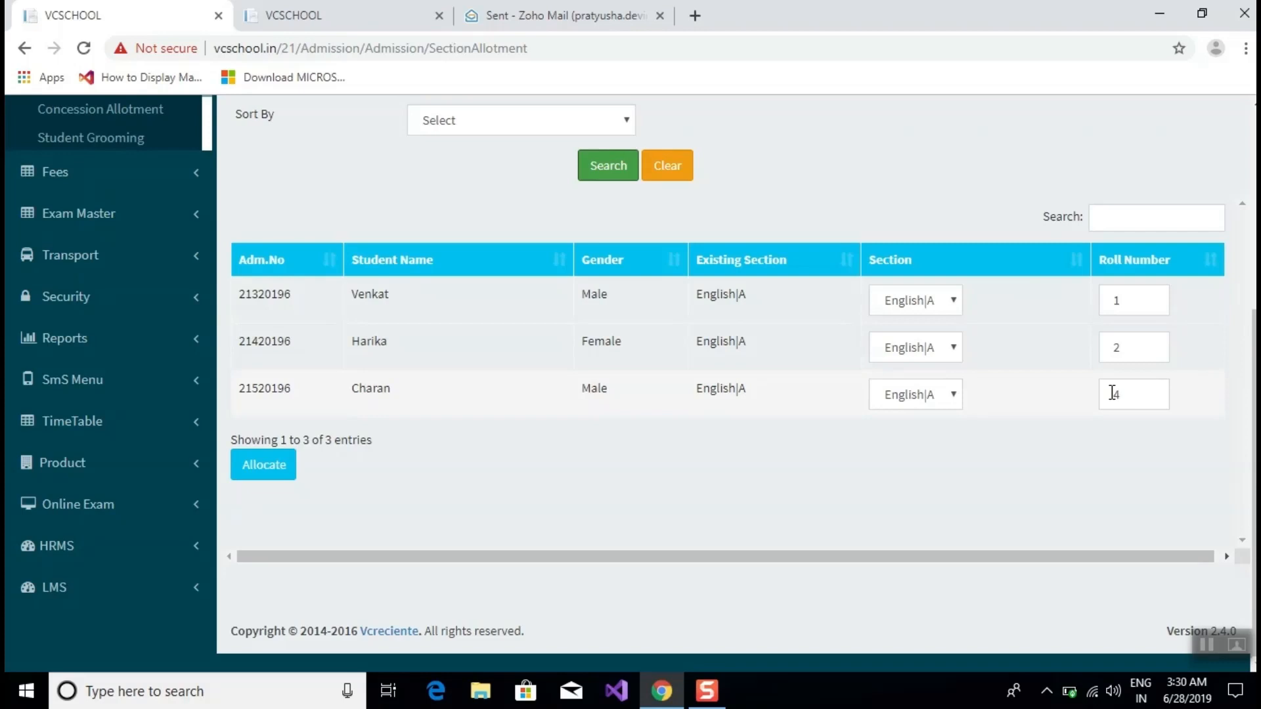
{"action": "left_click", "coordinate": [926, 303]}
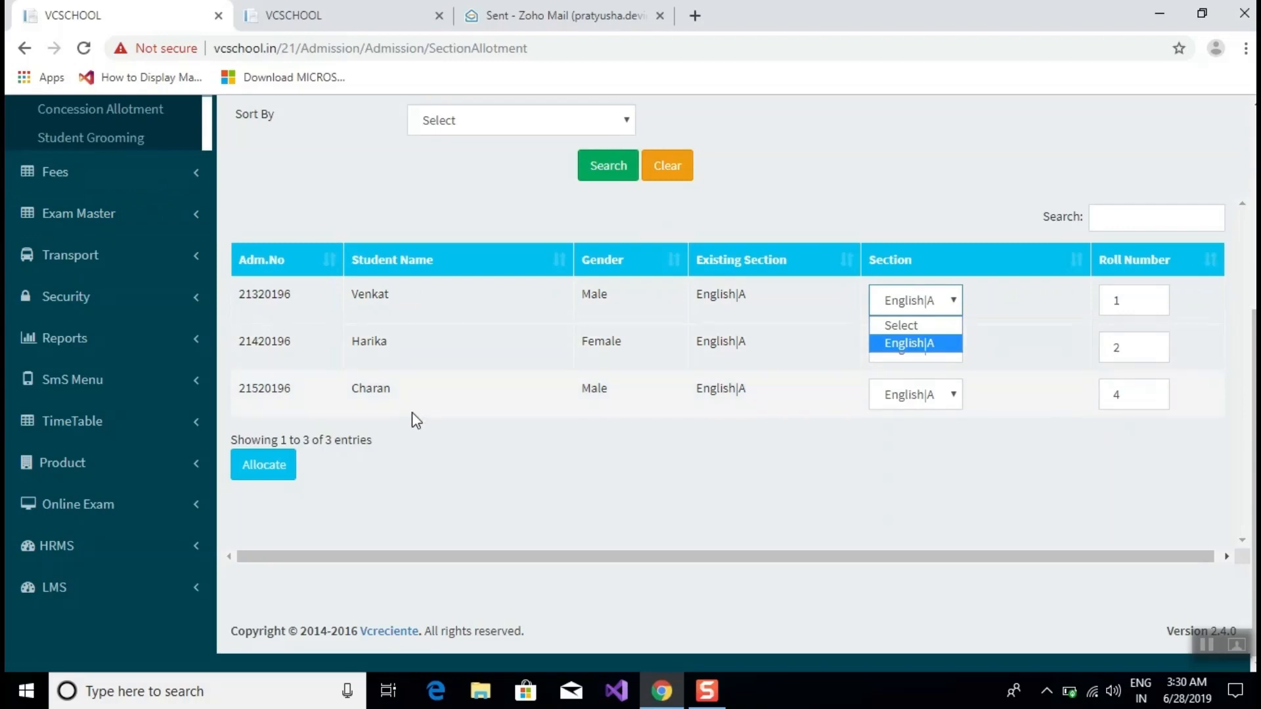
{"action": "scroll", "coordinate": [414, 417], "scroll_direction": "up", "scroll_amount": 3}
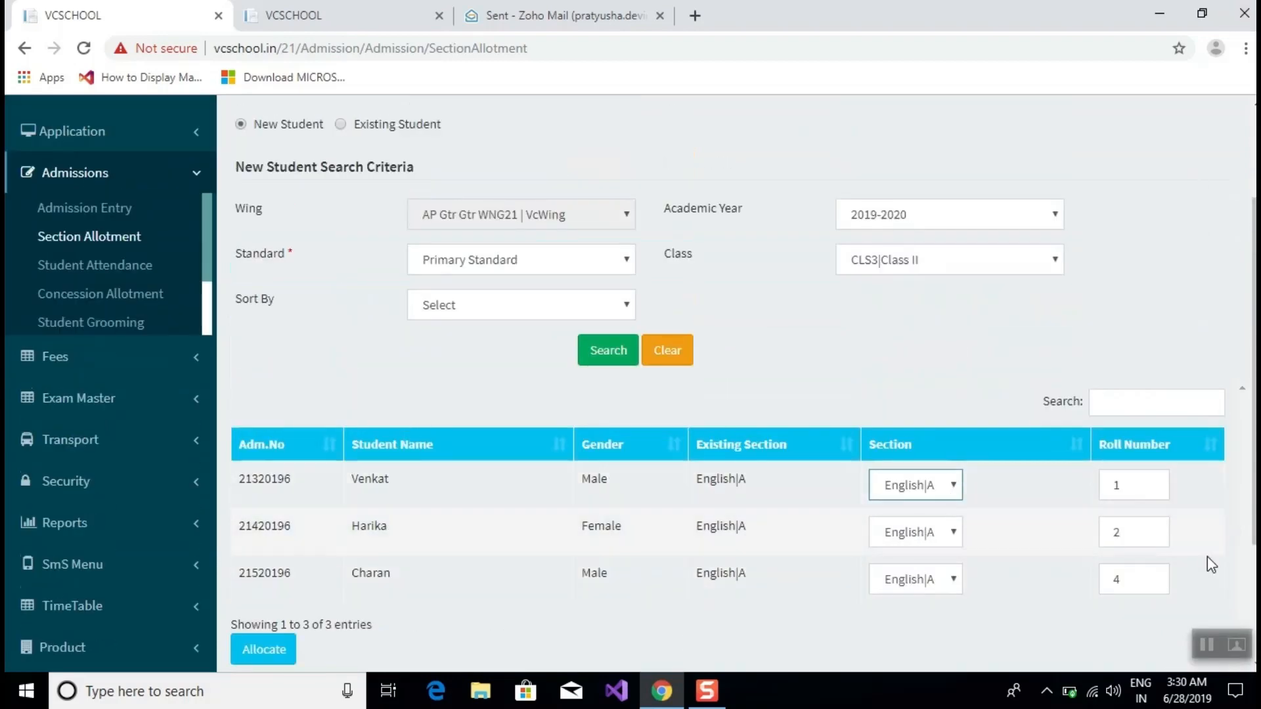
{"action": "left_click", "coordinate": [1206, 643]}
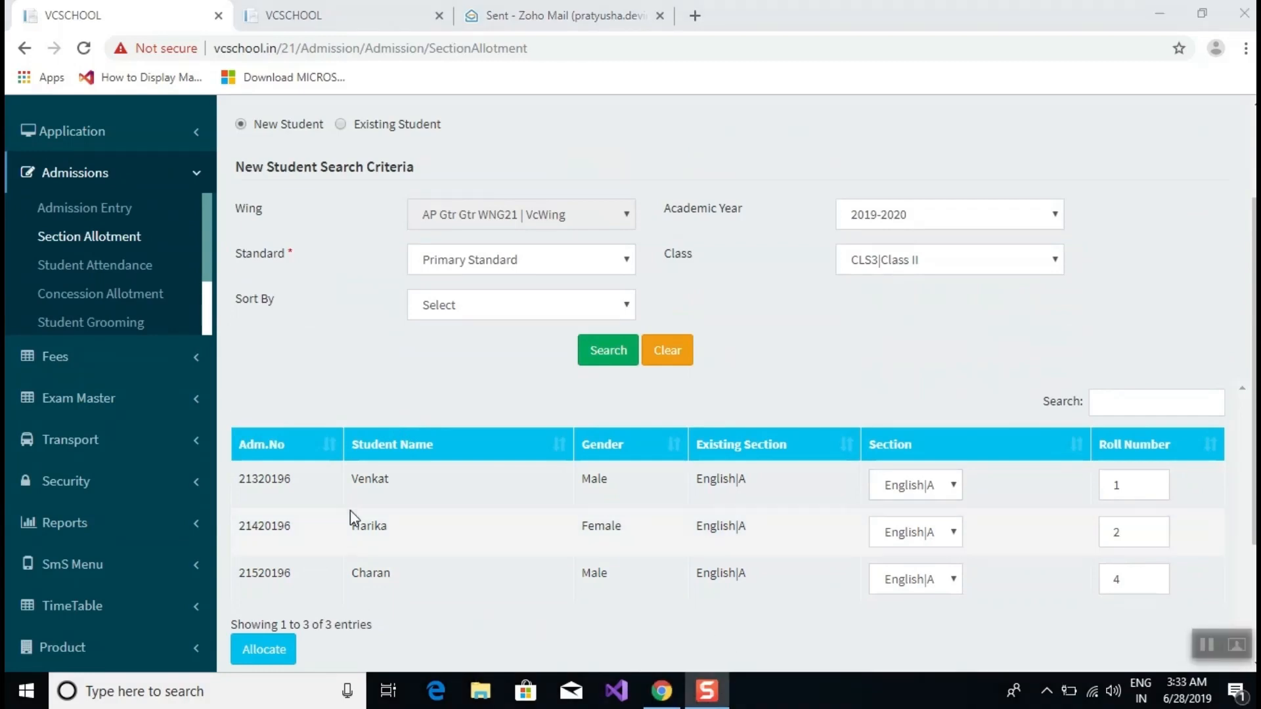
{"action": "left_click", "coordinate": [102, 270]}
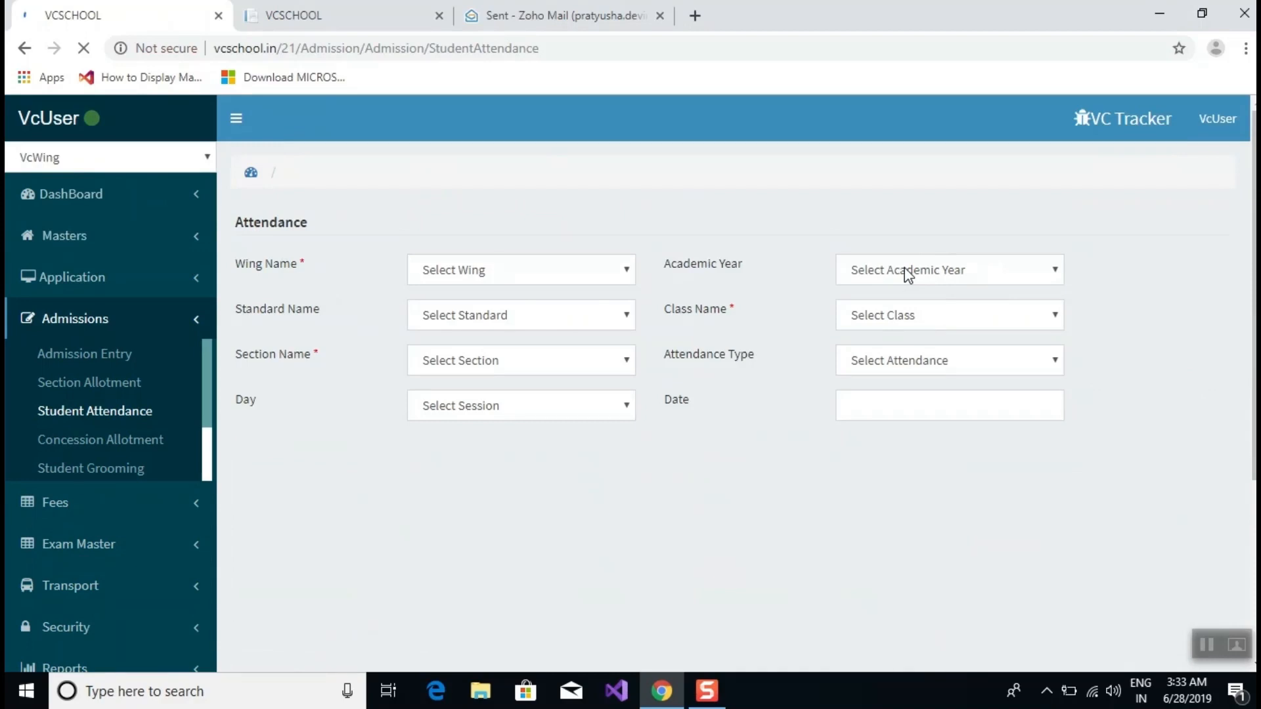
Set attendance filters to 2019-2020, Primary Standard, CLS3|Class II and section A|English.
{"action": "left_click", "coordinate": [909, 274]}
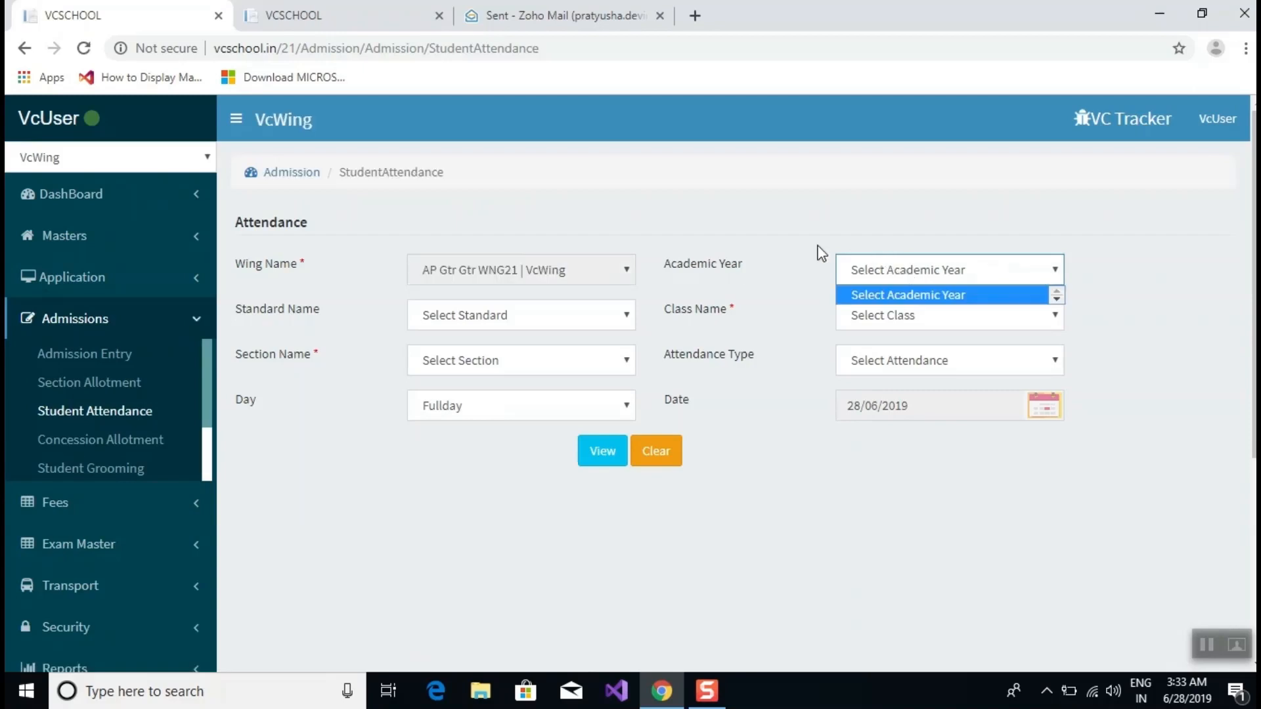
{"action": "left_click", "coordinate": [676, 188]}
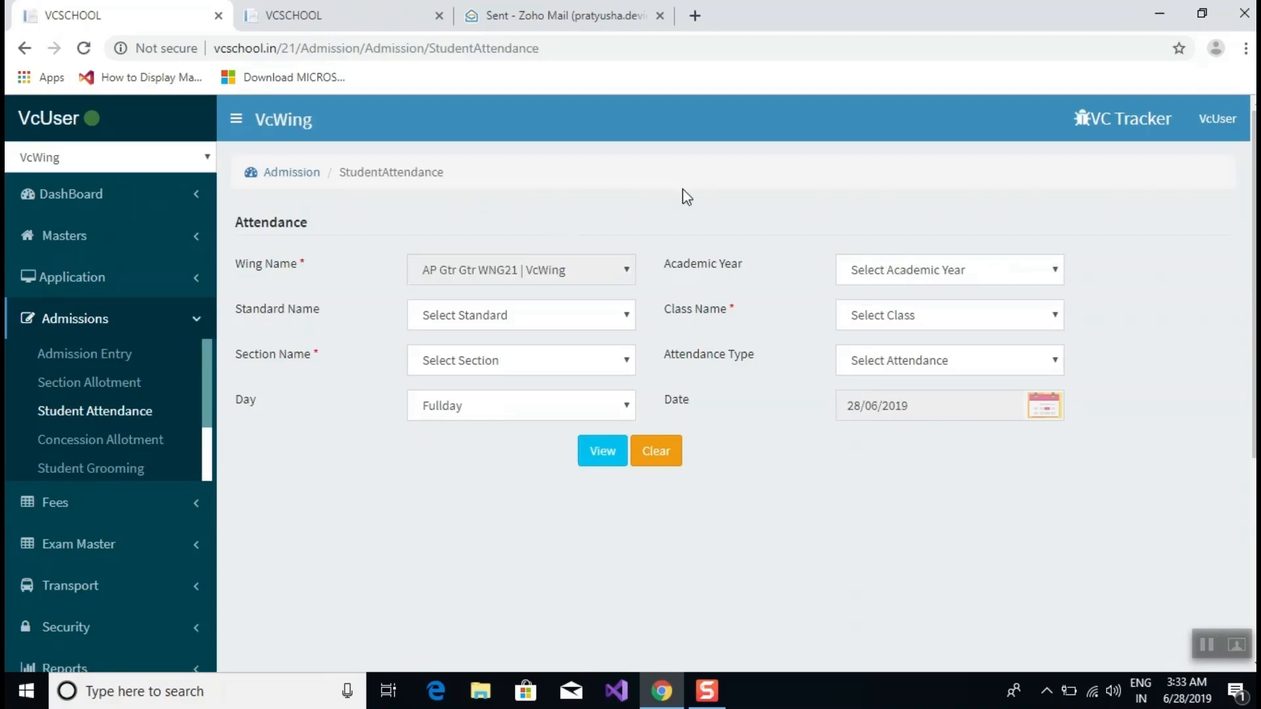
{"action": "left_click", "coordinate": [963, 270]}
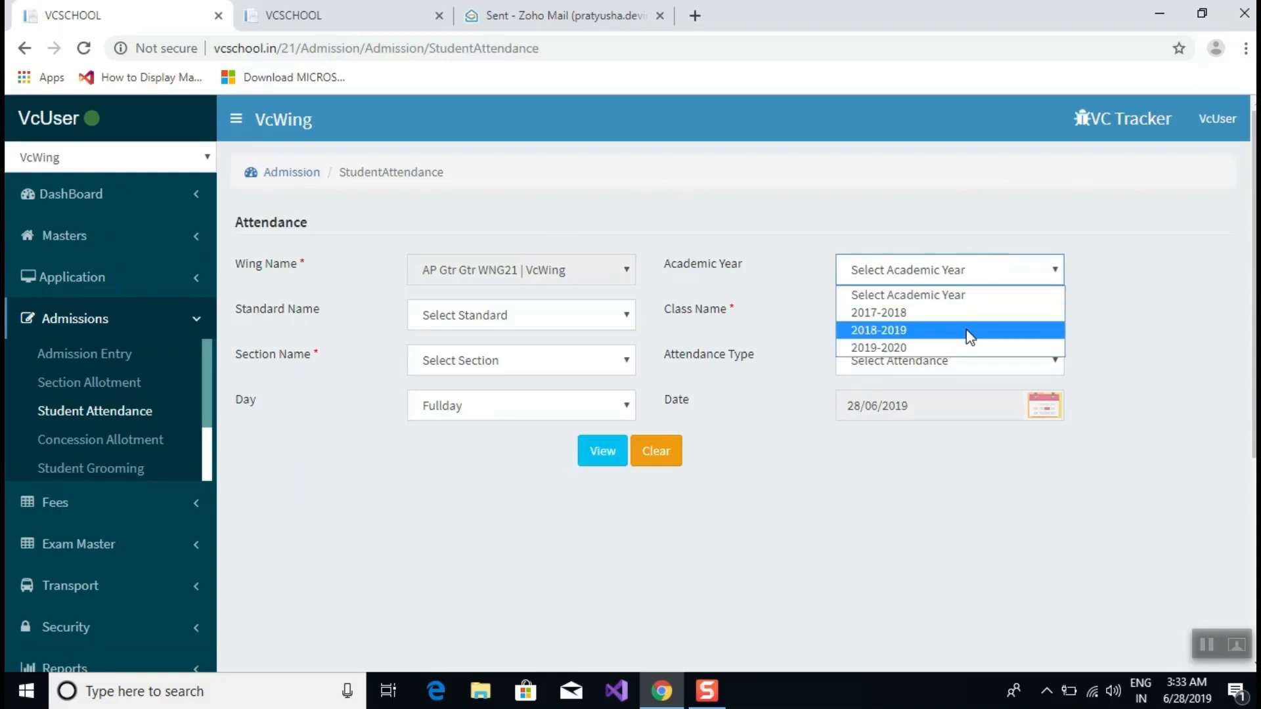
{"action": "left_click", "coordinate": [968, 348]}
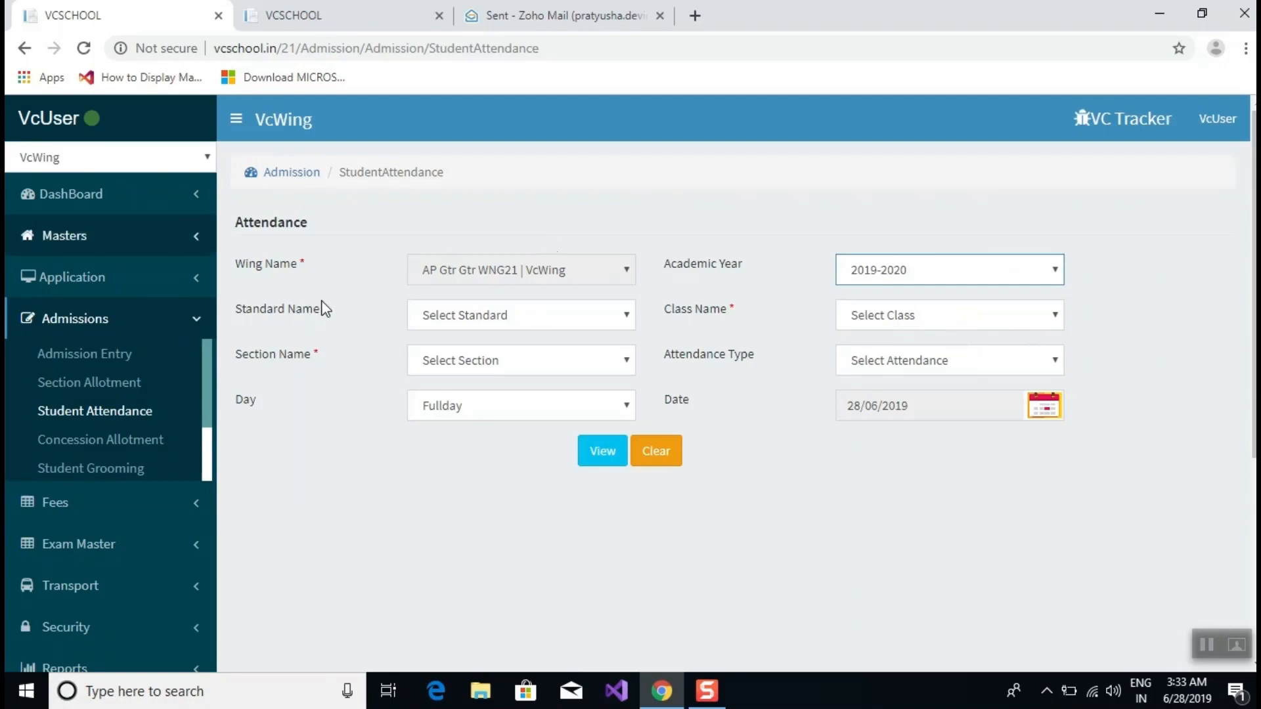
{"action": "left_click", "coordinate": [509, 314]}
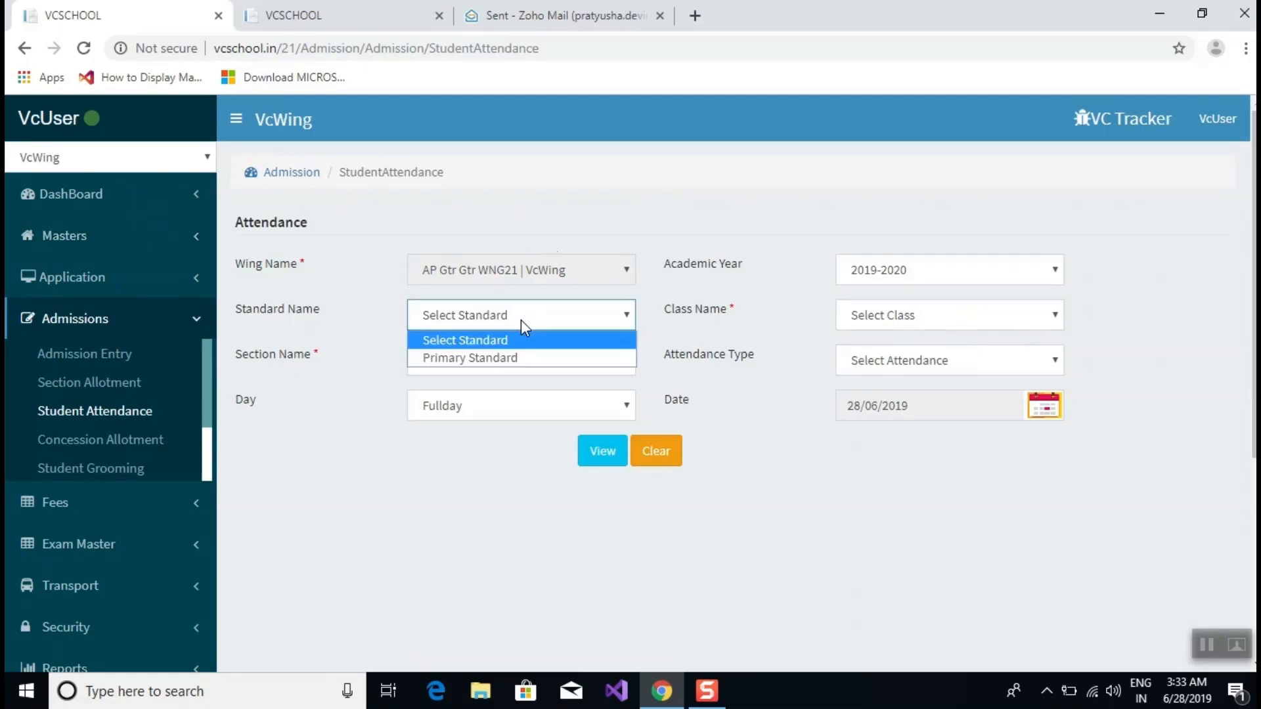
{"action": "left_click", "coordinate": [488, 360]}
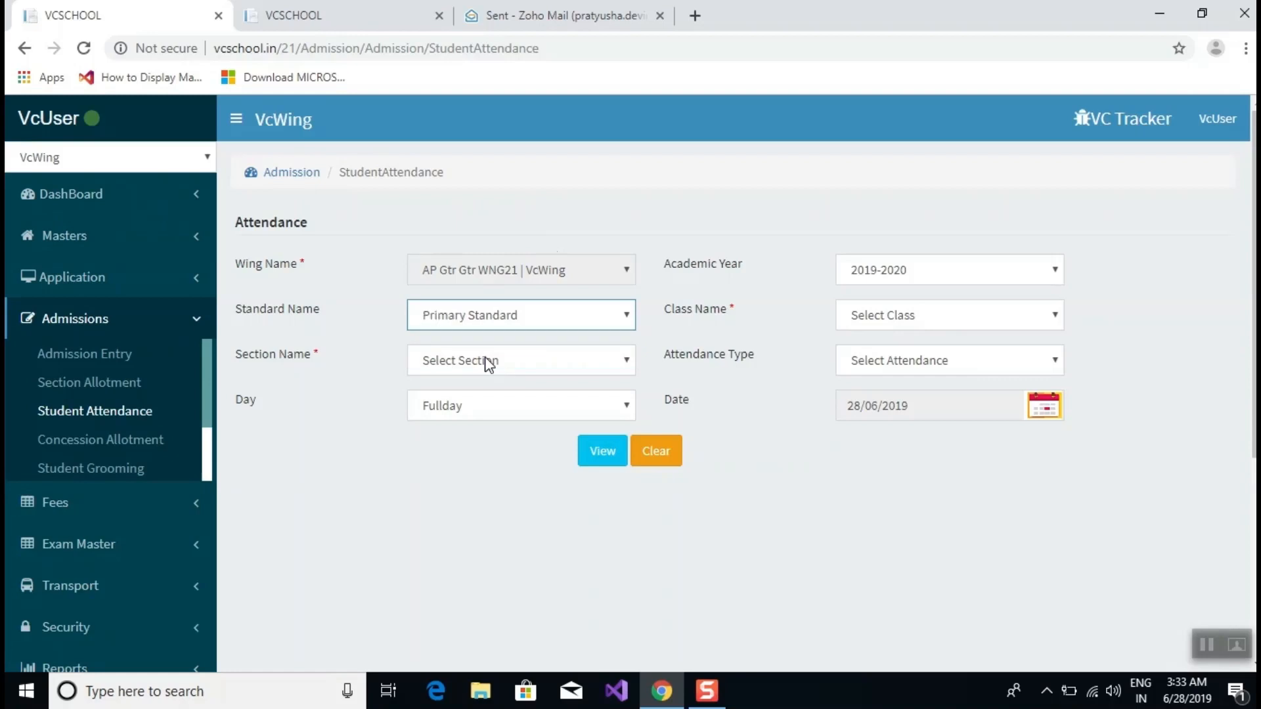
{"action": "left_click", "coordinate": [889, 315]}
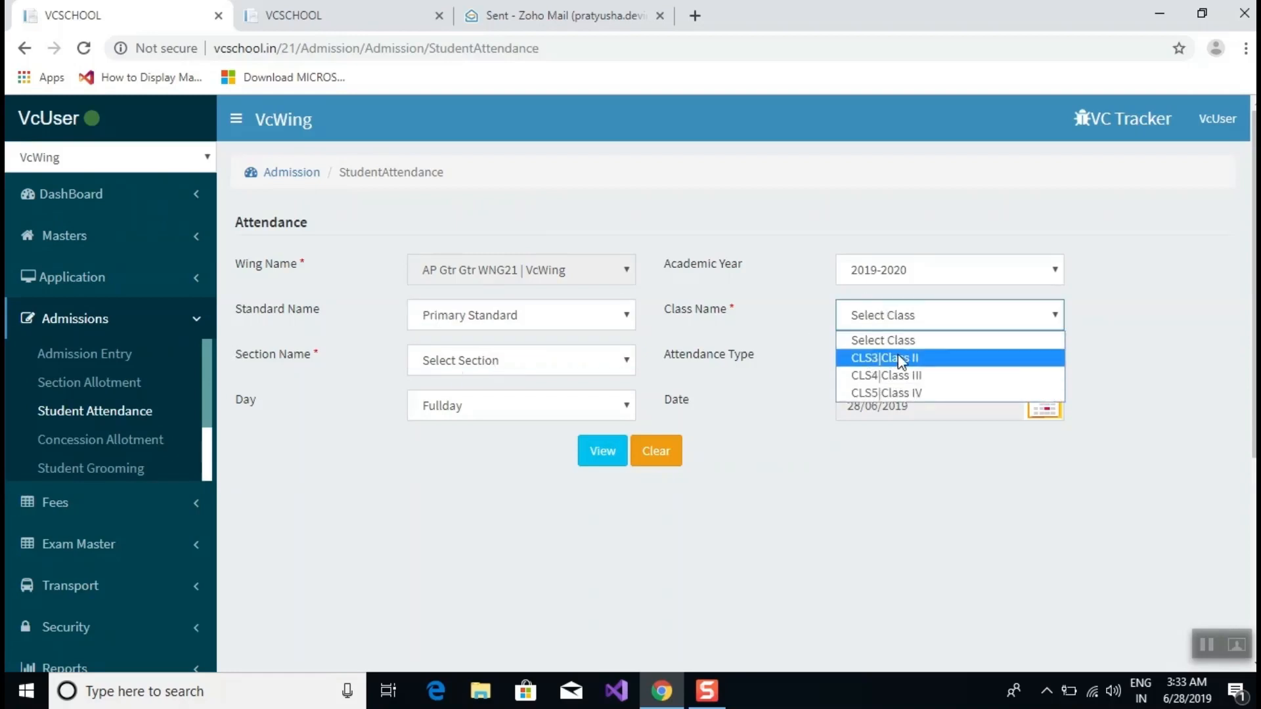
{"action": "left_click", "coordinate": [902, 360]}
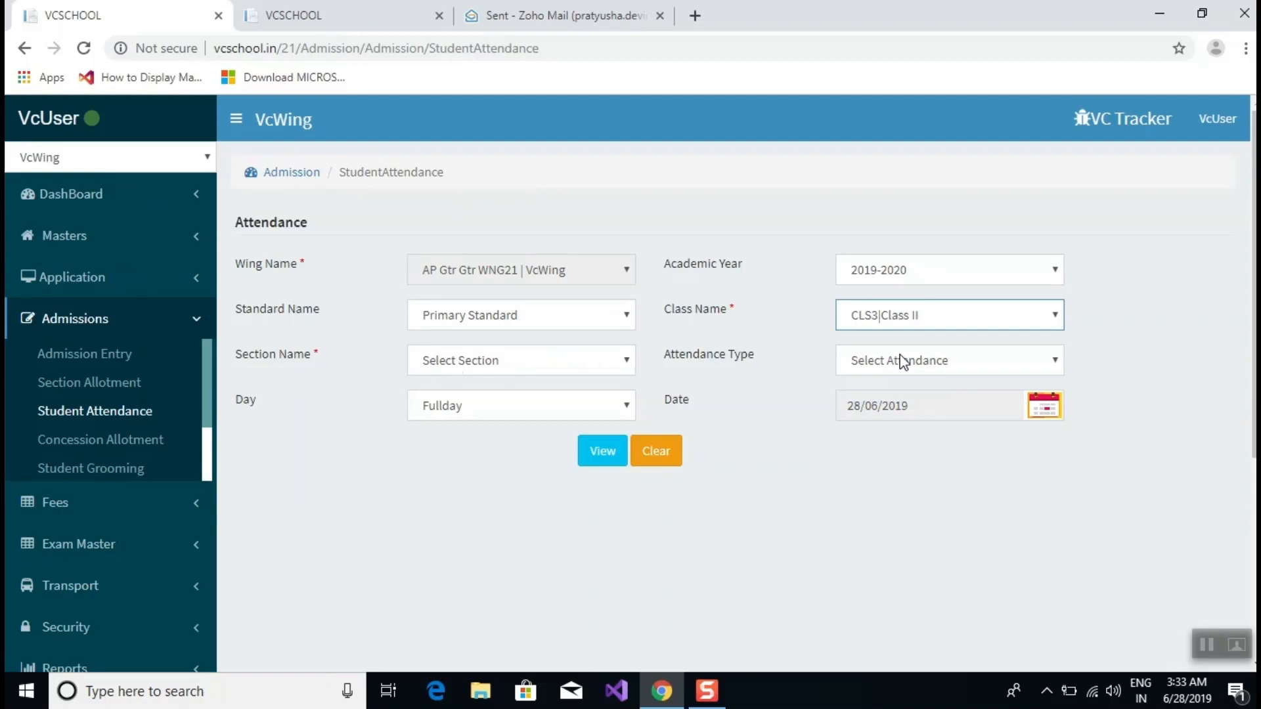
{"action": "left_click", "coordinate": [522, 360]}
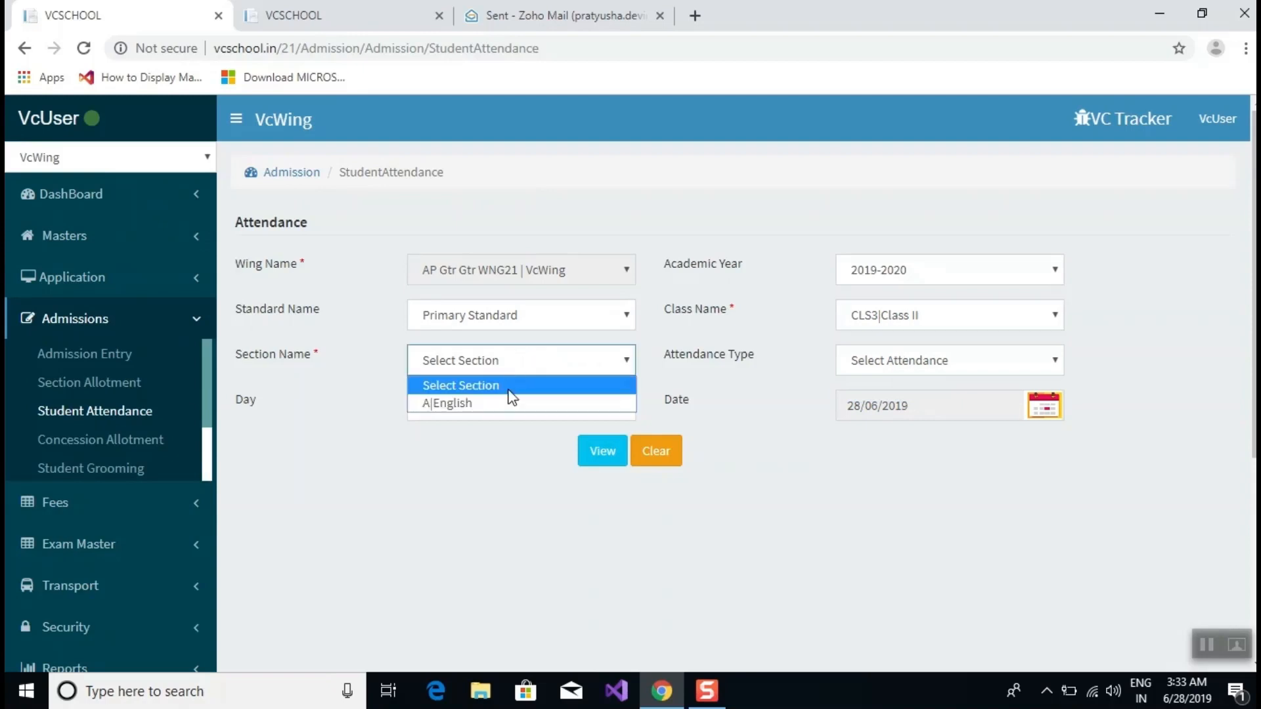
{"action": "left_click", "coordinate": [510, 403]}
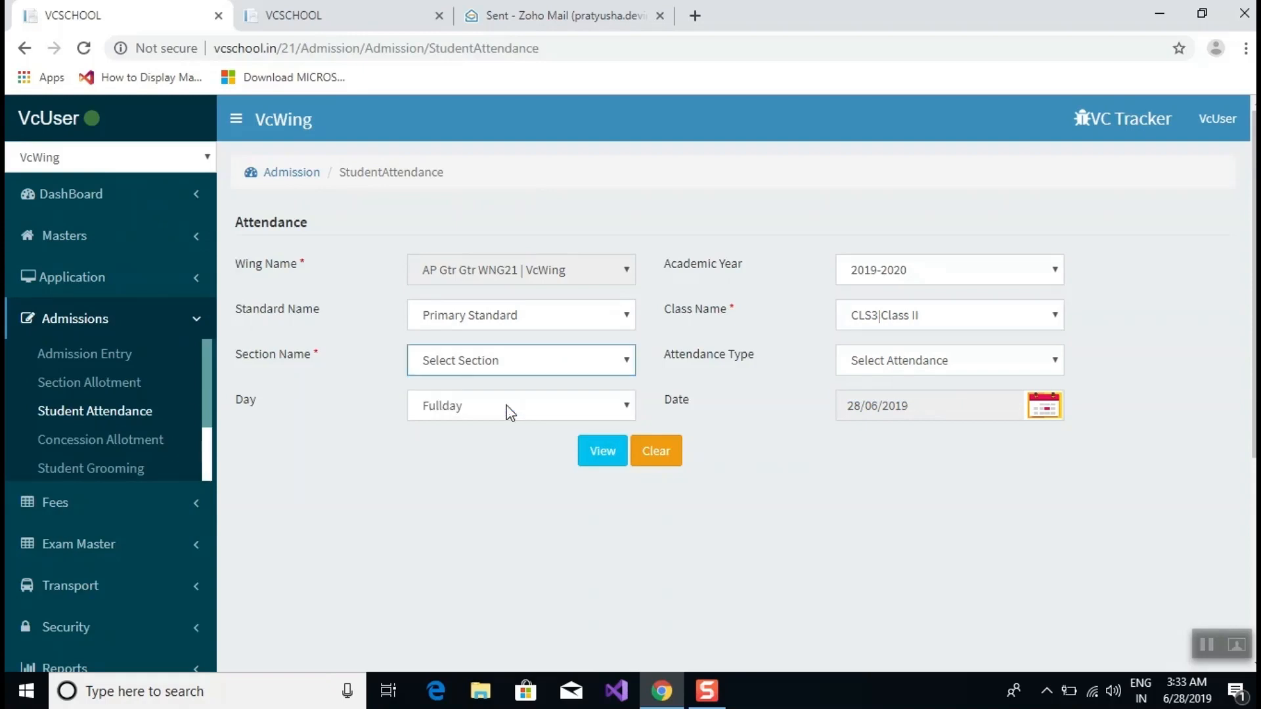
{"action": "left_click", "coordinate": [931, 363]}
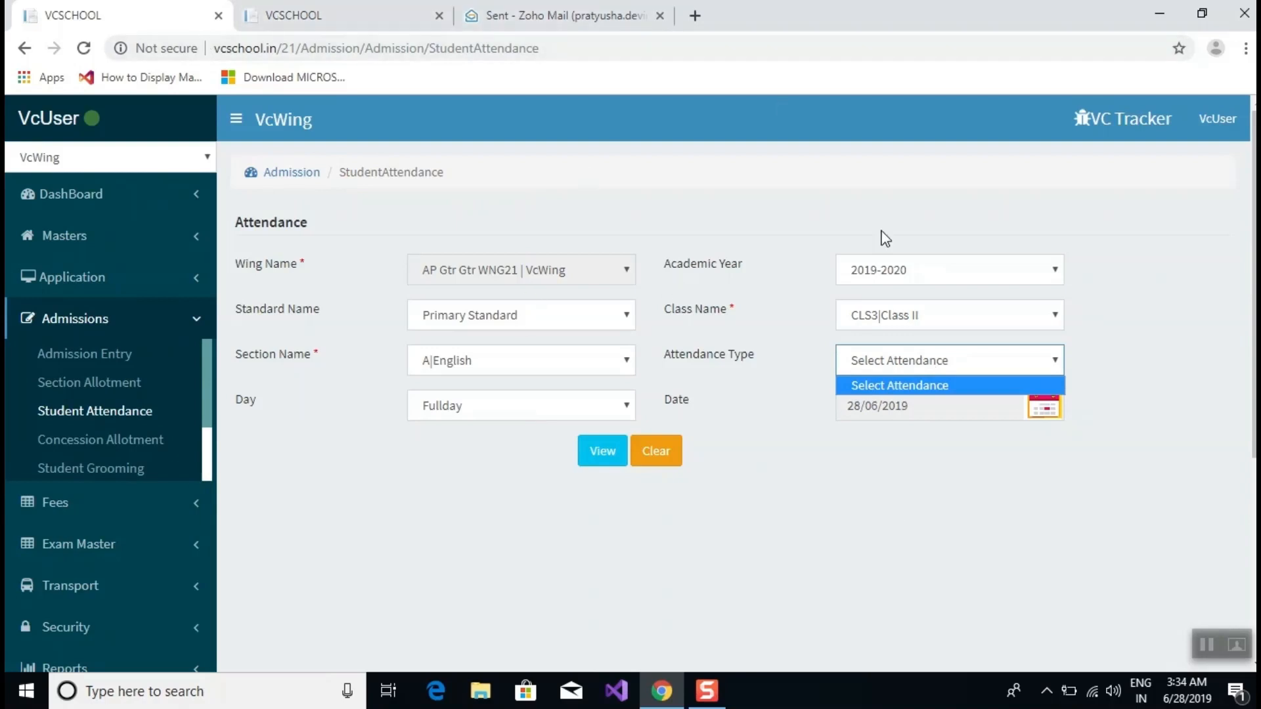
Duplicate the second browser tab and switch to the Admission Entry tab.
{"action": "right_click", "coordinate": [365, 13]}
{"action": "left_click", "coordinate": [397, 78]}
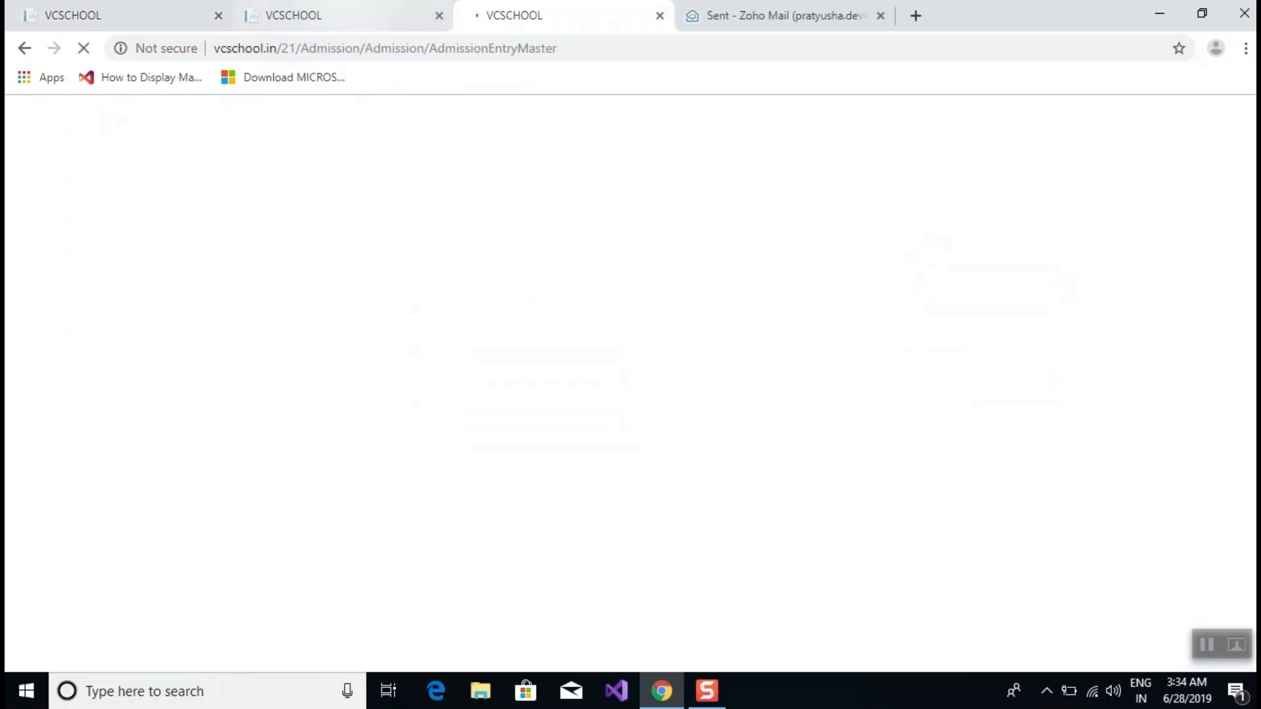
{"action": "left_click", "coordinate": [330, 12]}
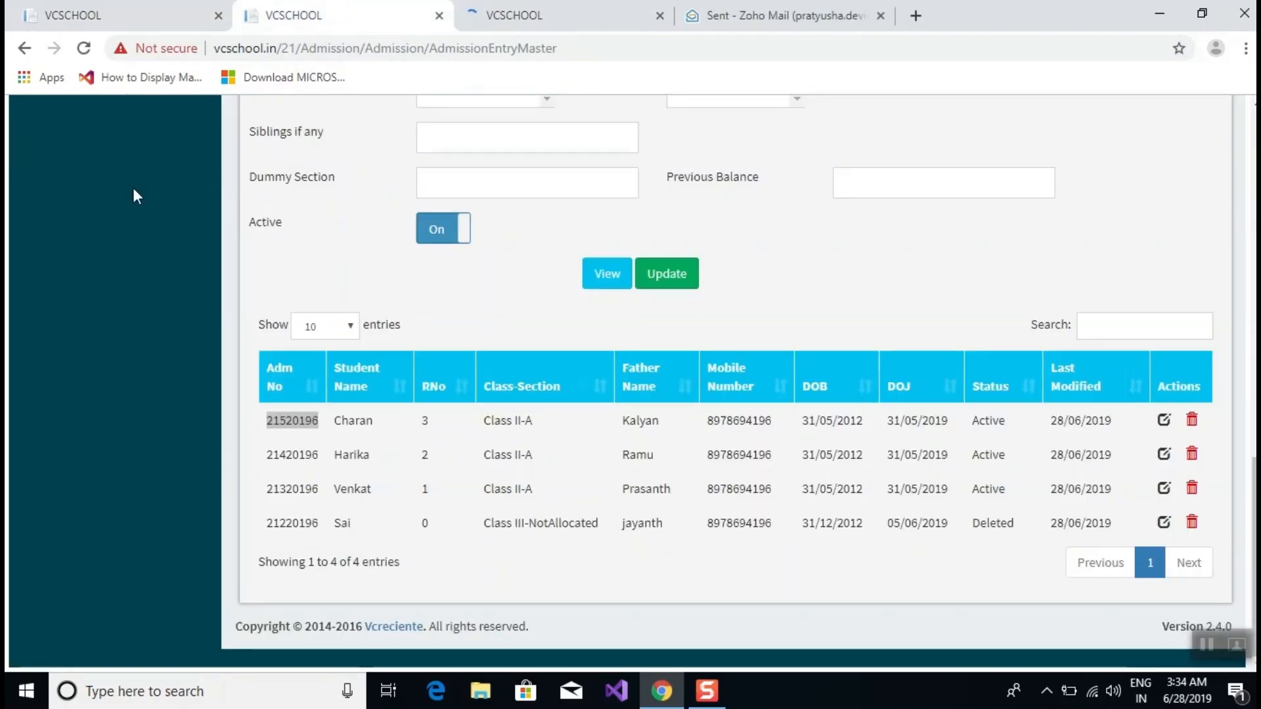
Expand Masters in the sidebar and open the AttendanceTypeMaster page.
{"action": "scroll", "coordinate": [132, 190], "scroll_direction": "up", "scroll_amount": 7}
{"action": "scroll", "coordinate": [554, 350], "scroll_direction": "up", "scroll_amount": 2}
{"action": "scroll", "coordinate": [554, 350], "scroll_direction": "up", "scroll_amount": 3}
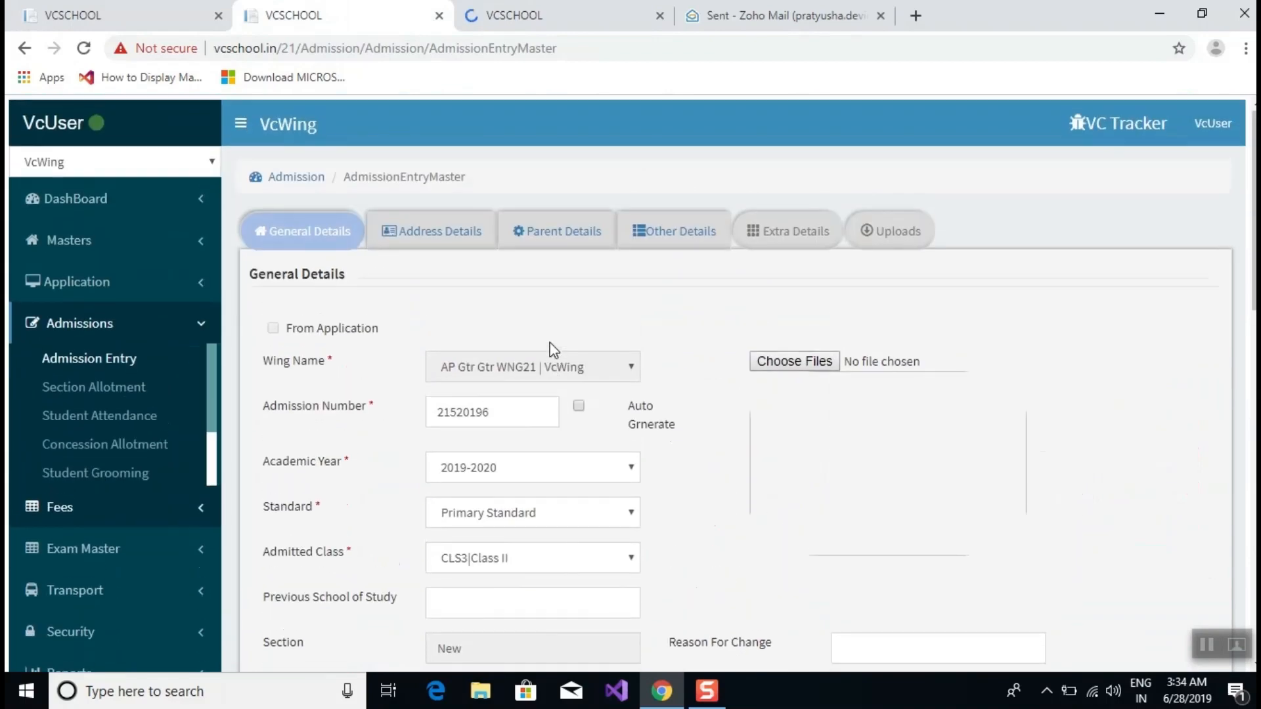
{"action": "left_click", "coordinate": [76, 239]}
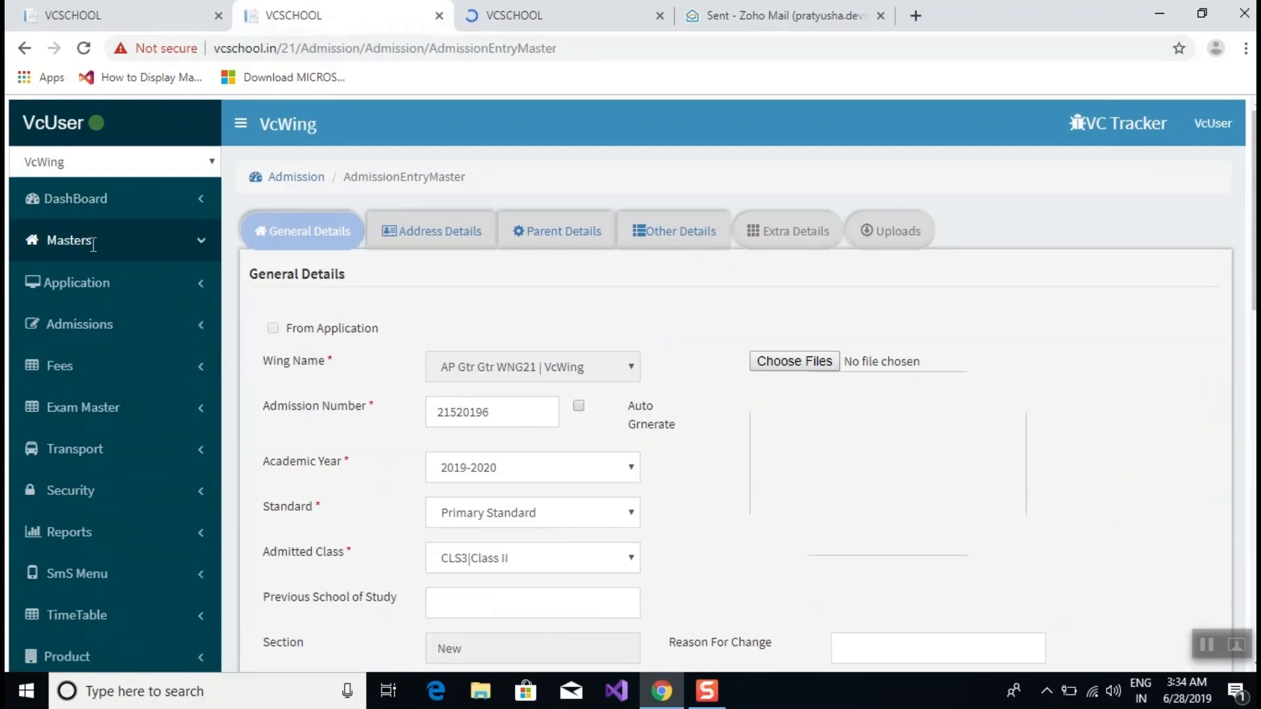
{"action": "double_click", "coordinate": [69, 240]}
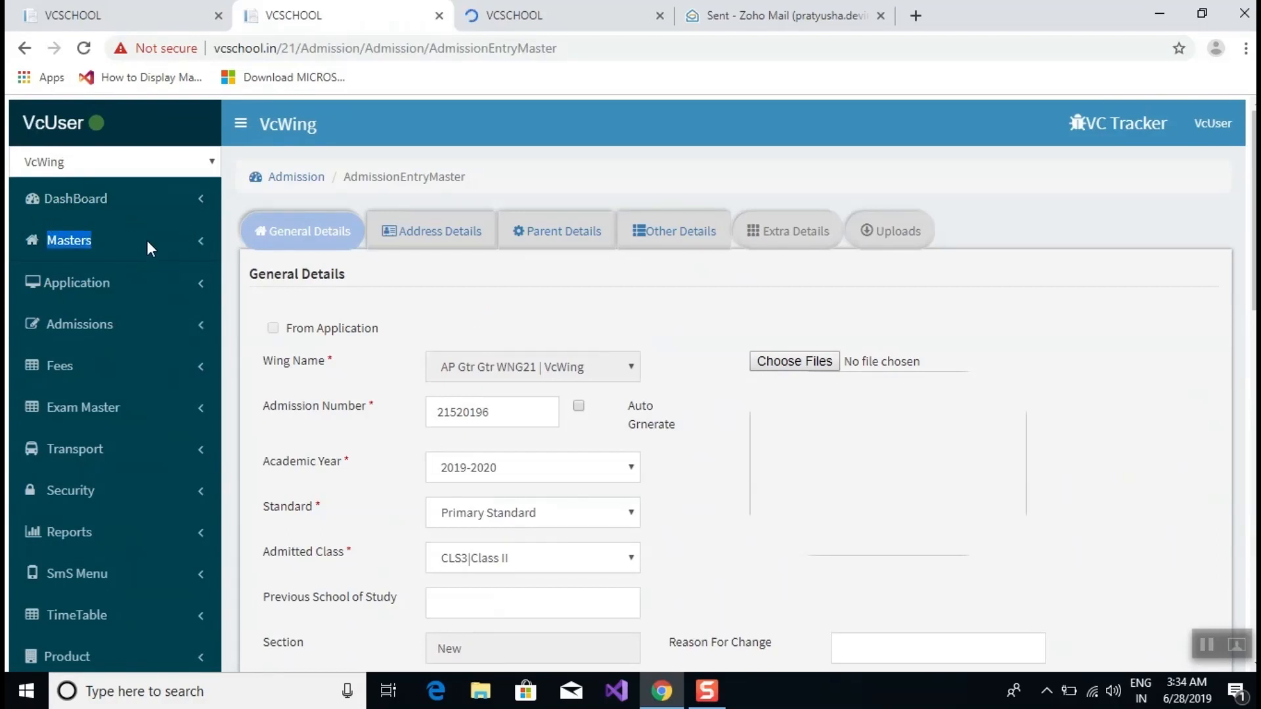
{"action": "left_click", "coordinate": [202, 242]}
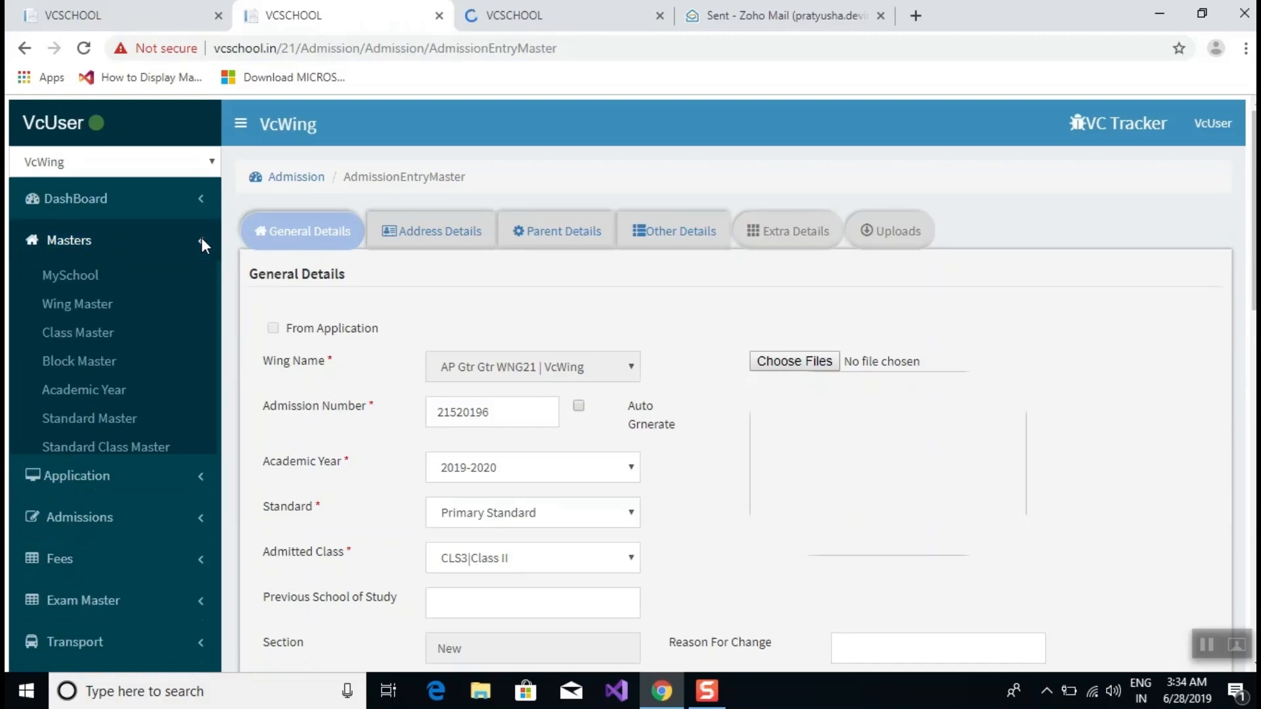
{"action": "scroll", "coordinate": [95, 327], "scroll_direction": "down", "scroll_amount": 4}
{"action": "scroll", "coordinate": [279, 322], "scroll_direction": "down", "scroll_amount": 4}
{"action": "scroll", "coordinate": [273, 321], "scroll_direction": "up", "scroll_amount": 8}
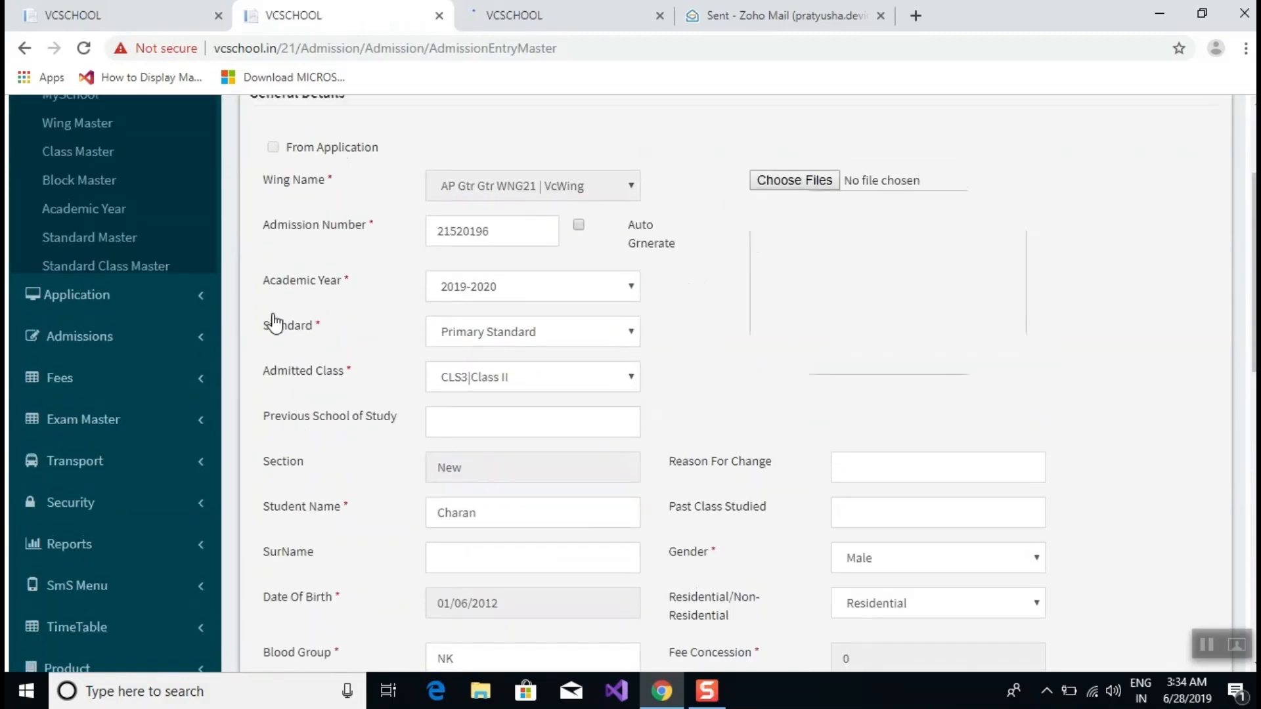
{"action": "left_click", "coordinate": [81, 253]}
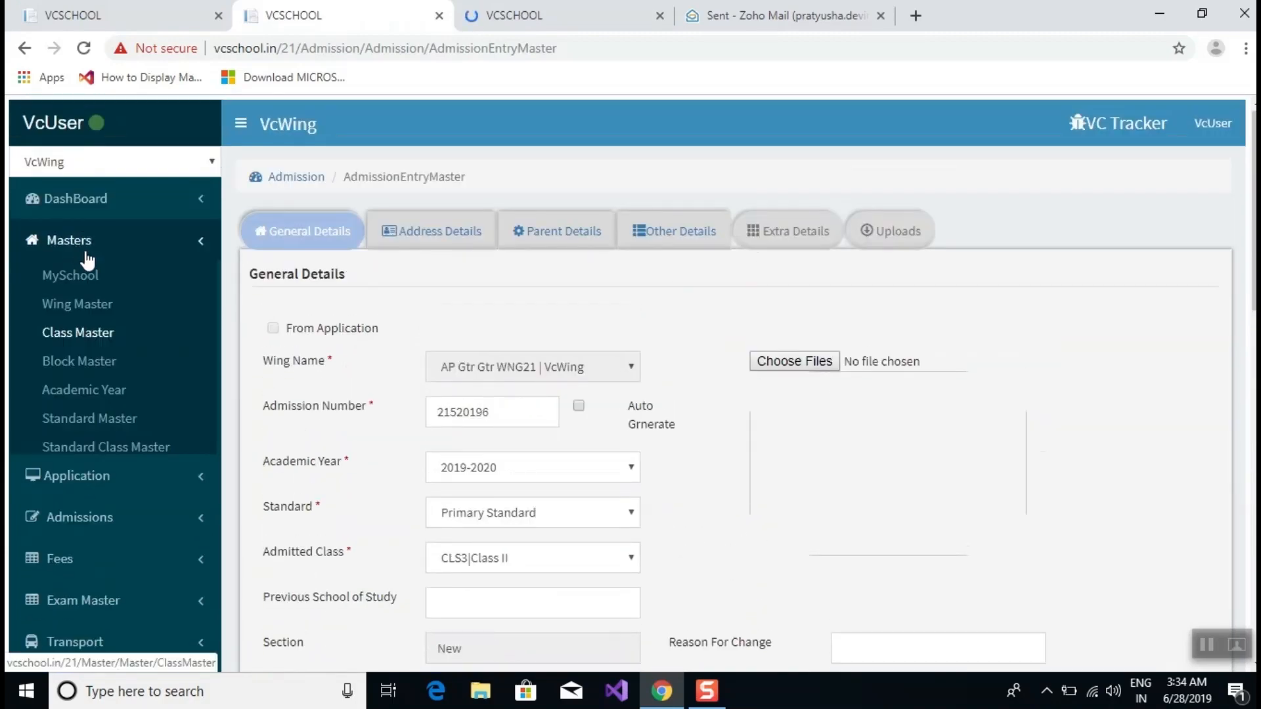
{"action": "scroll", "coordinate": [155, 312], "scroll_direction": "down", "scroll_amount": 15}
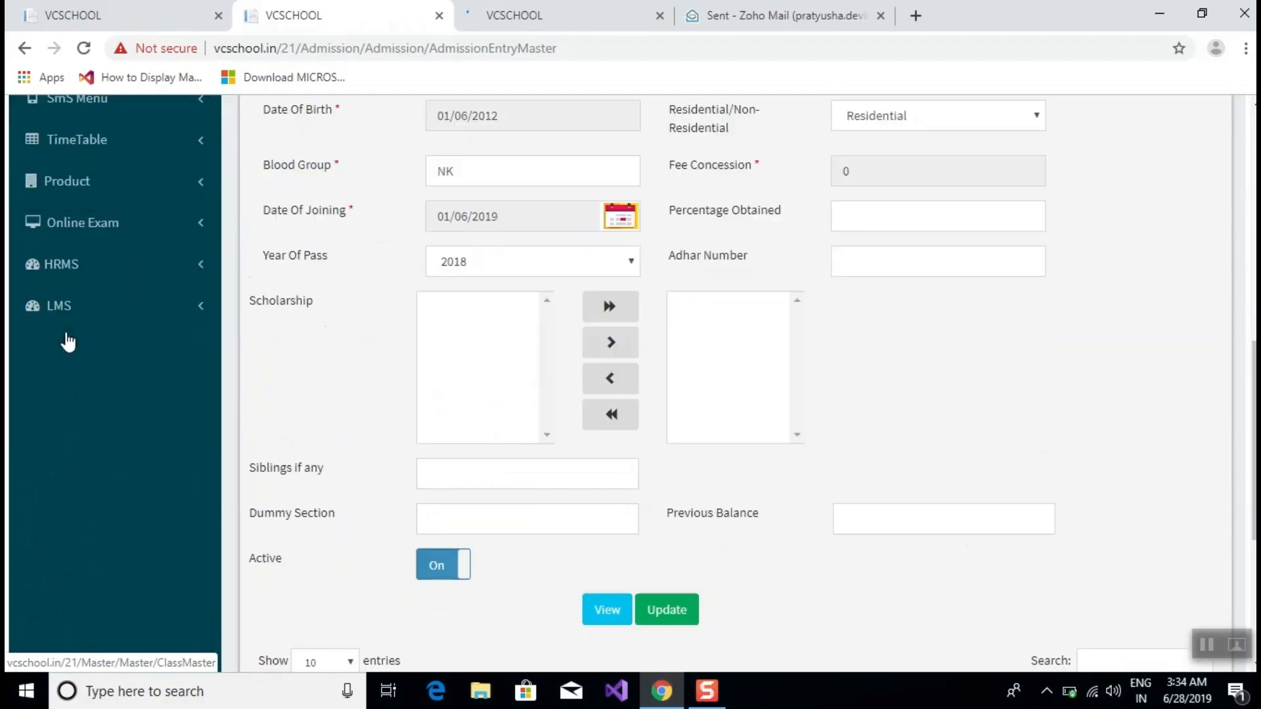
{"action": "scroll", "coordinate": [92, 364], "scroll_direction": "up", "scroll_amount": 10}
{"action": "scroll", "coordinate": [89, 364], "scroll_direction": "up", "scroll_amount": 5}
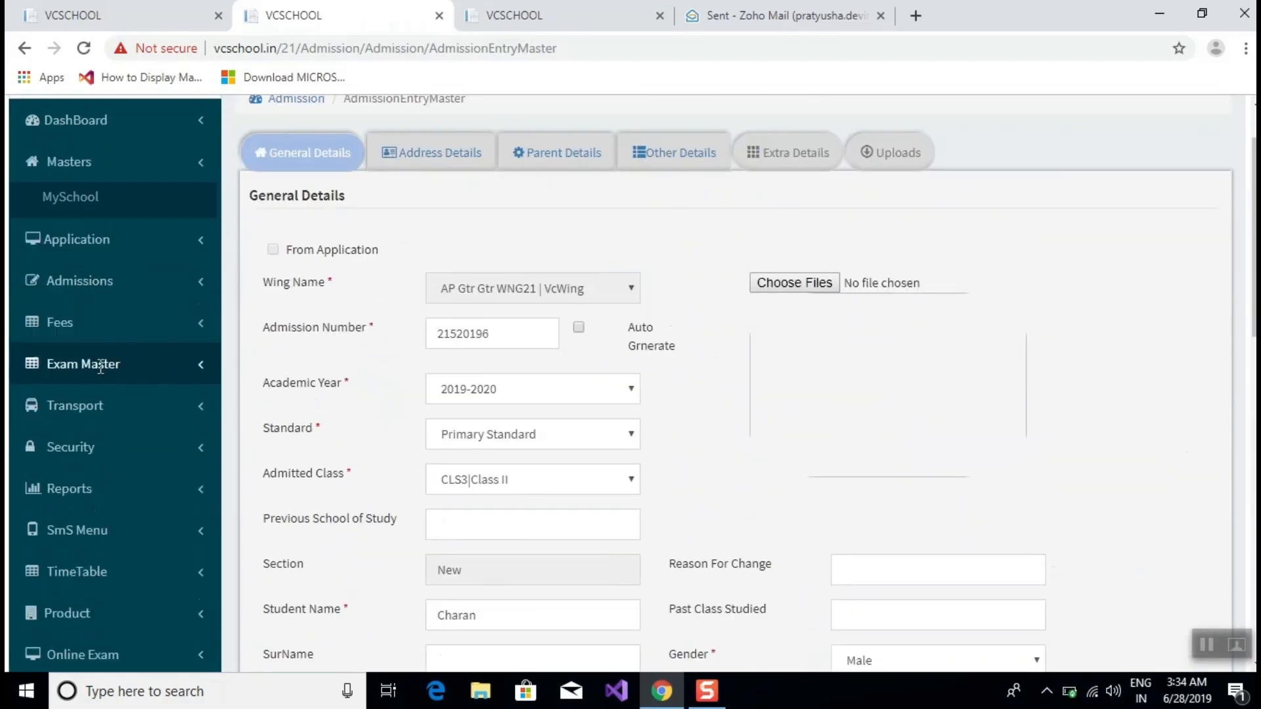
{"action": "left_click", "coordinate": [100, 159]}
{"action": "scroll", "coordinate": [175, 245], "scroll_direction": "down", "scroll_amount": 5}
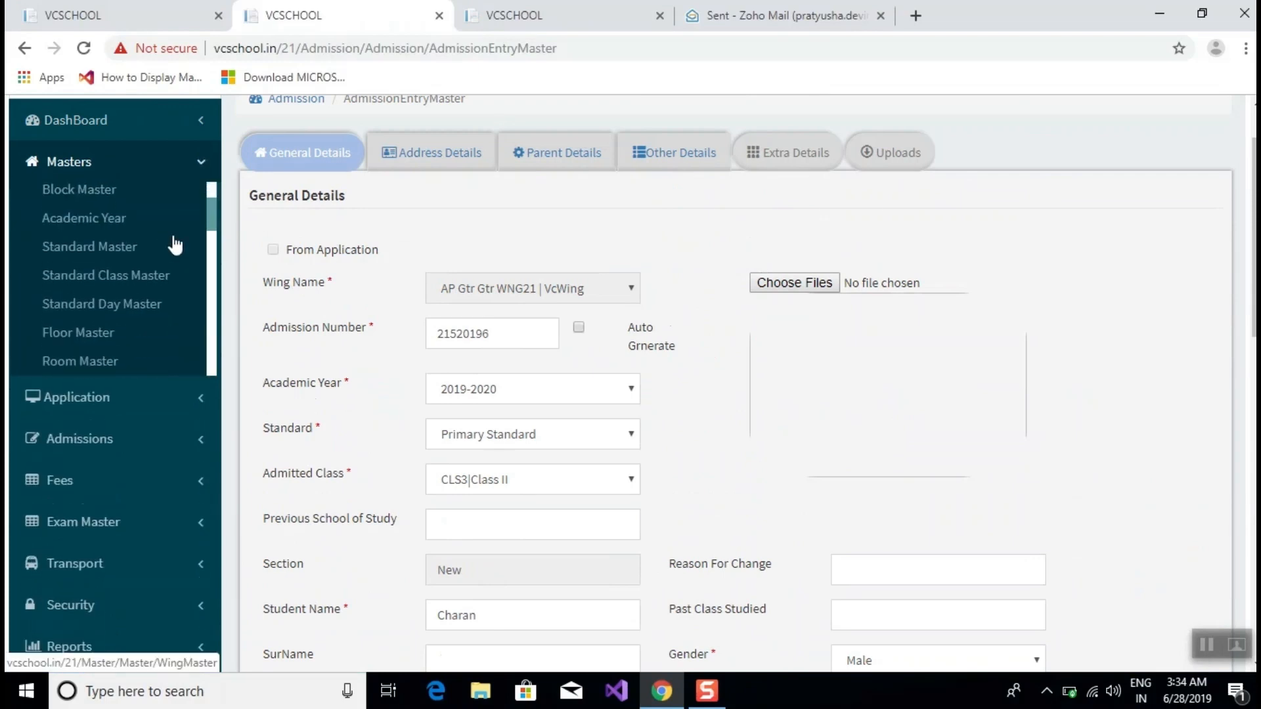
{"action": "left_click", "coordinate": [96, 315]}
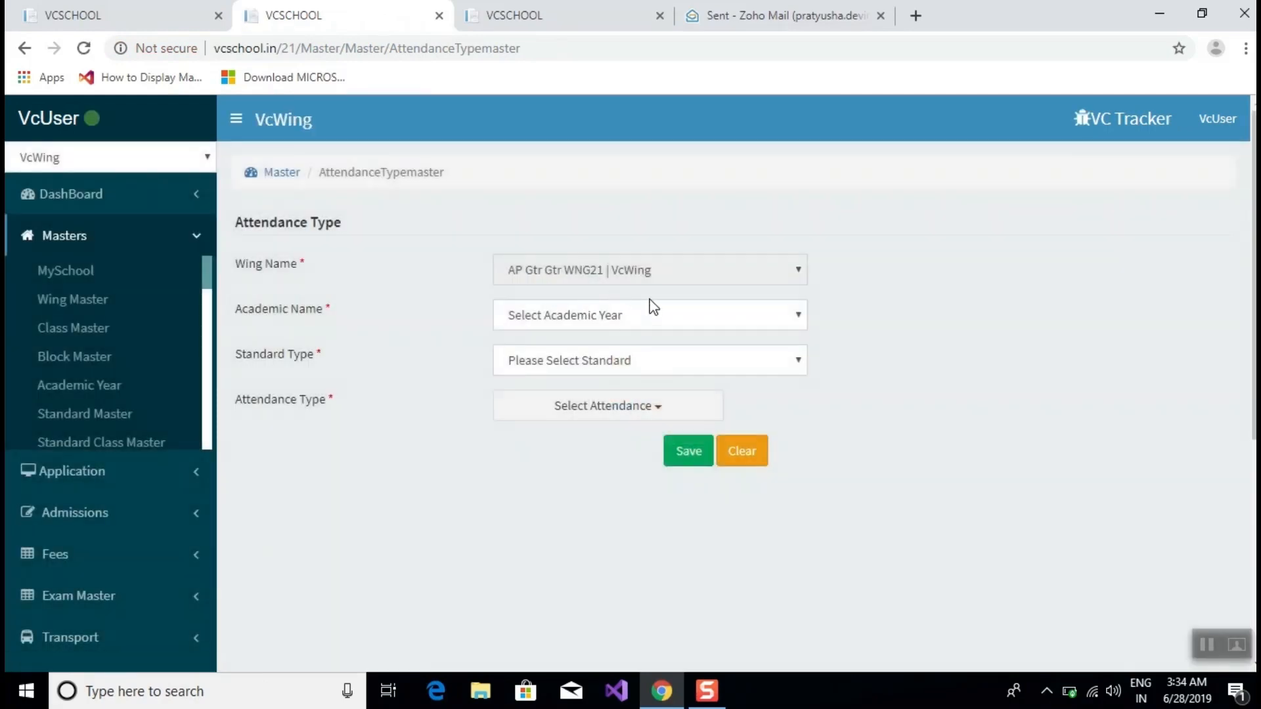
In Attendance Type master, pick academic year 2019-2020 and the SSC standard type.
{"action": "left_click", "coordinate": [629, 310]}
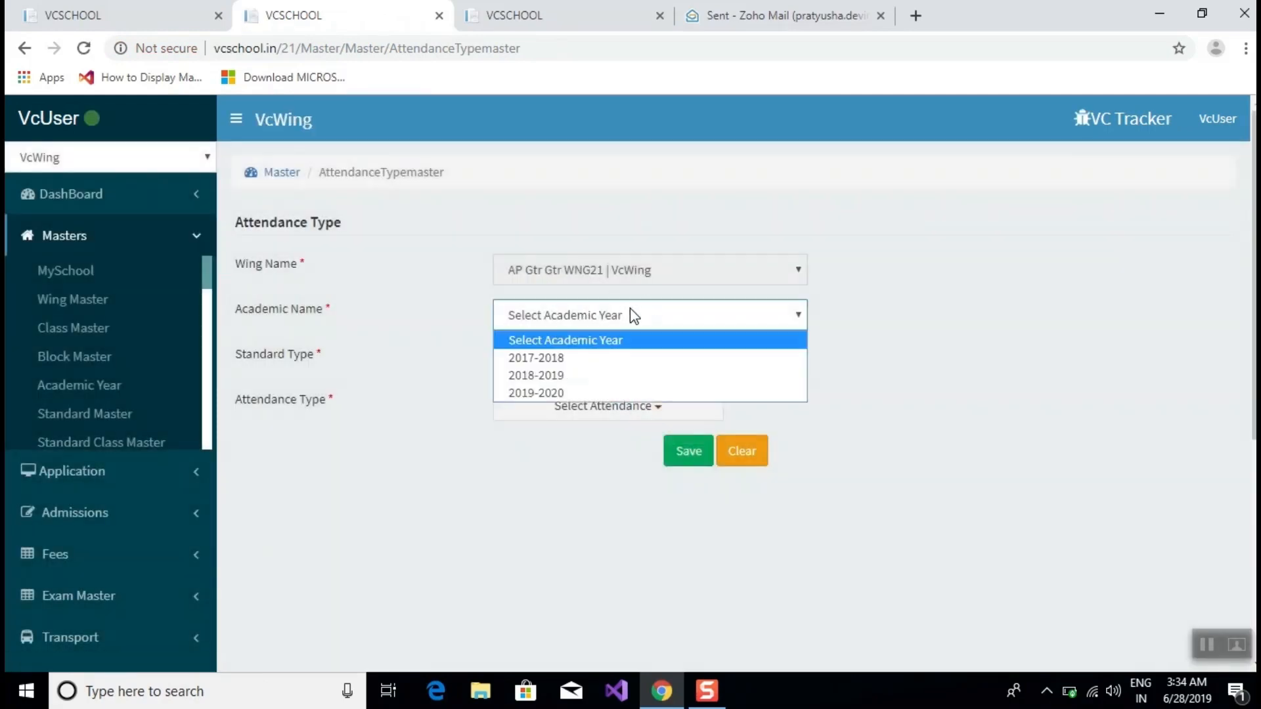
{"action": "left_click", "coordinate": [546, 393]}
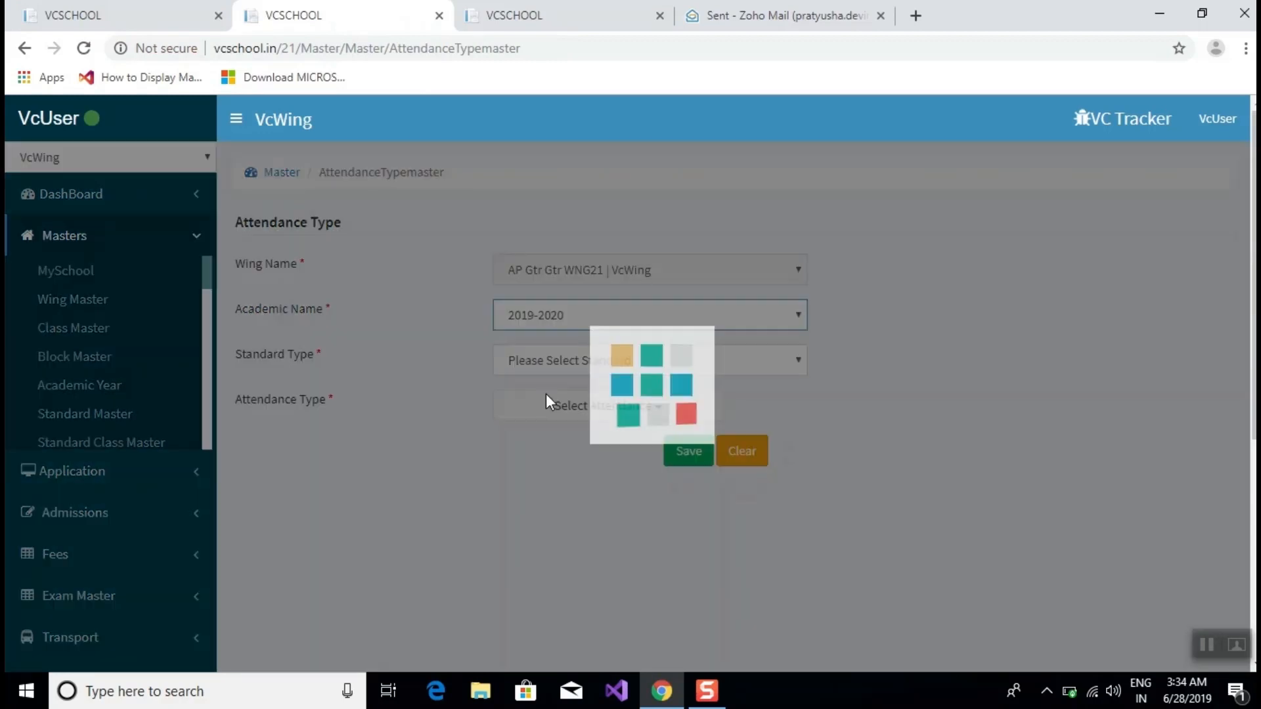
{"action": "left_click", "coordinate": [546, 358]}
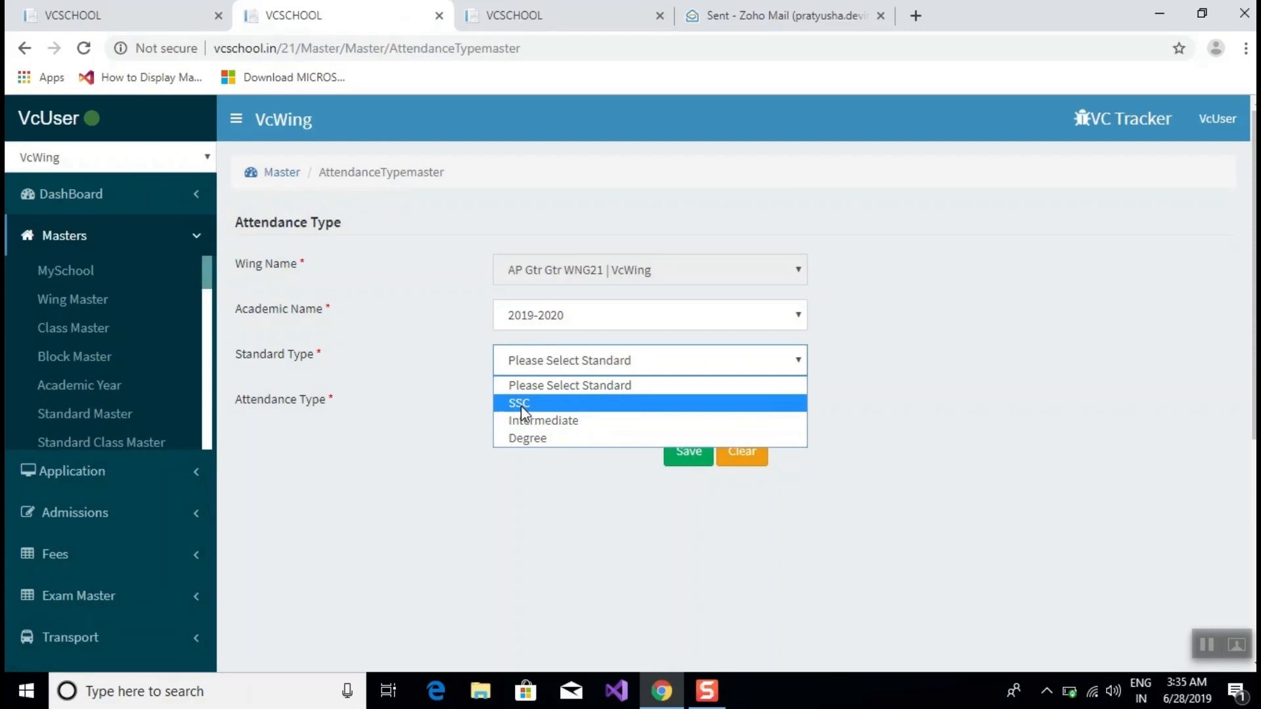
{"action": "left_click", "coordinate": [522, 405]}
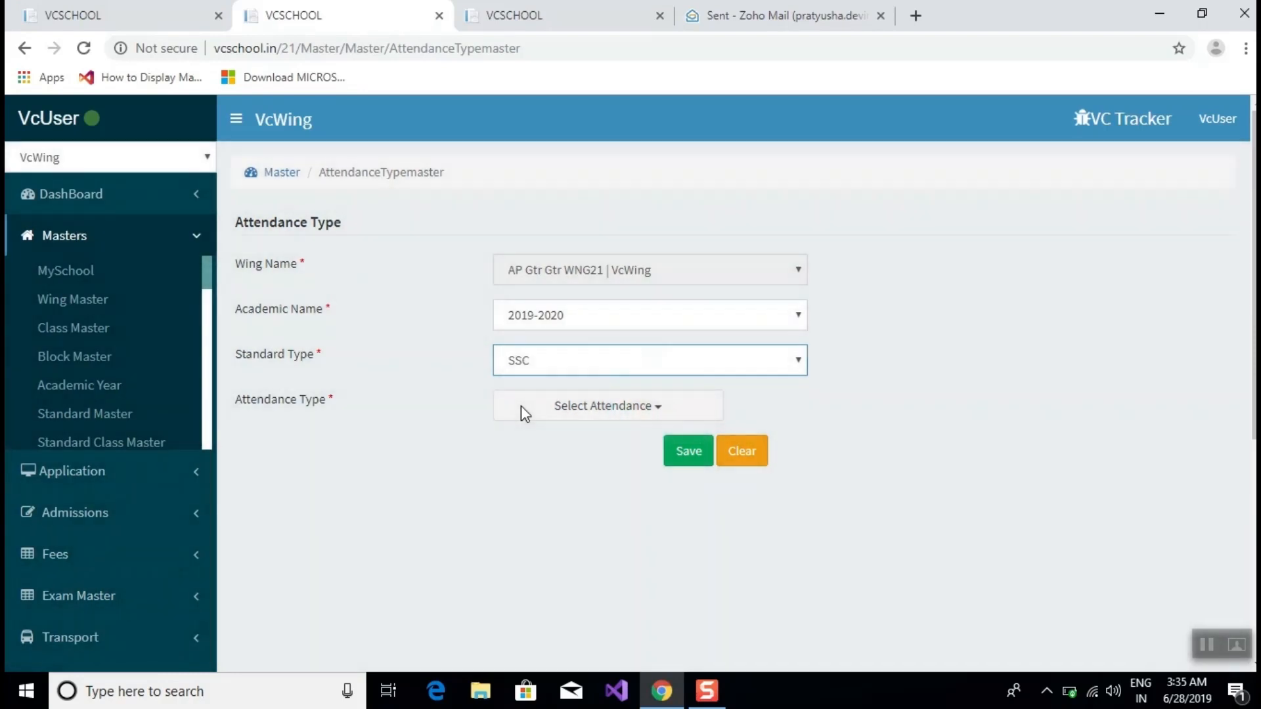
Tick DailyAttendance in the Select Attendance list and save the setting.
{"action": "left_click", "coordinate": [545, 424]}
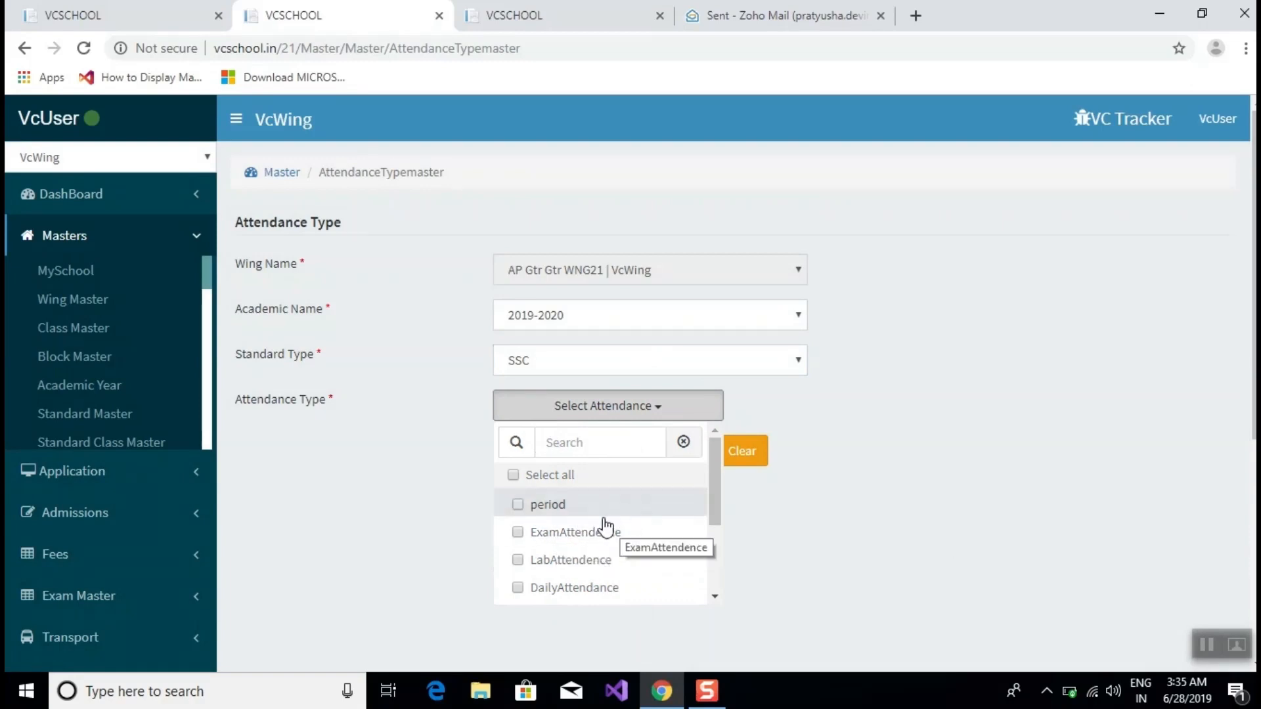
{"action": "scroll", "coordinate": [608, 529], "scroll_direction": "down", "scroll_amount": 1}
{"action": "scroll", "coordinate": [608, 526], "scroll_direction": "down", "scroll_amount": 1}
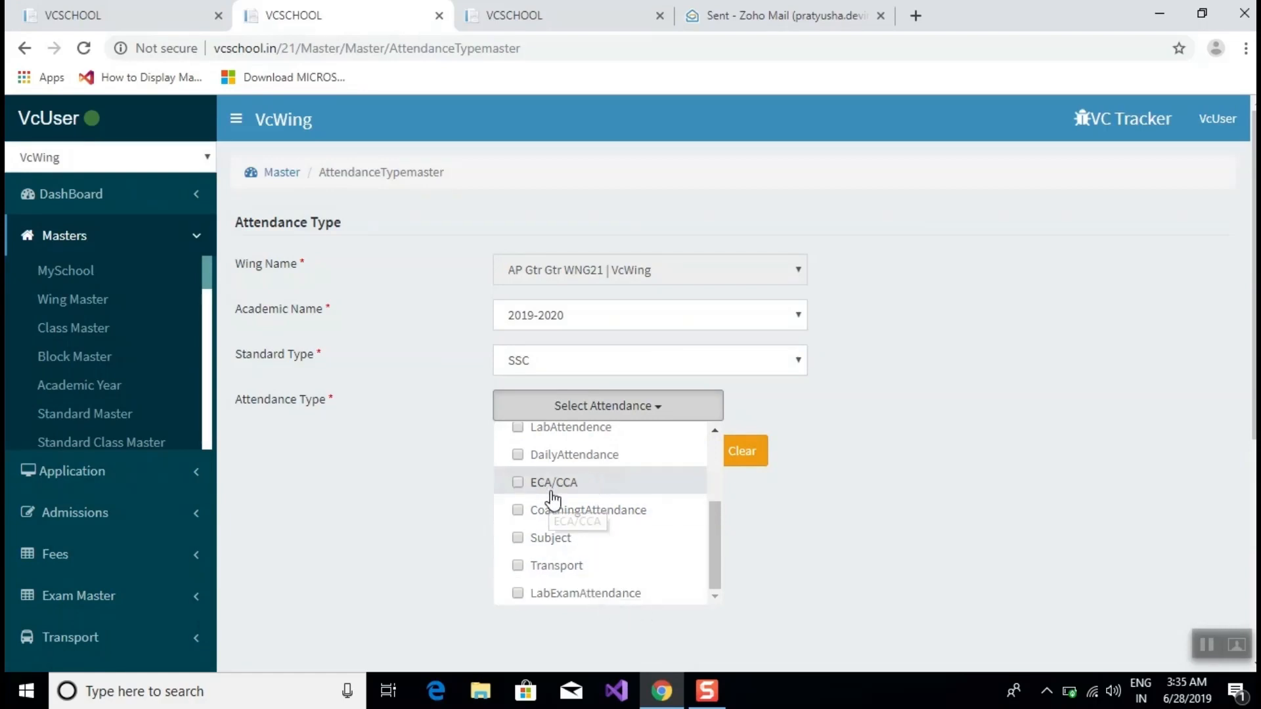
{"action": "scroll", "coordinate": [636, 540], "scroll_direction": "up", "scroll_amount": 2}
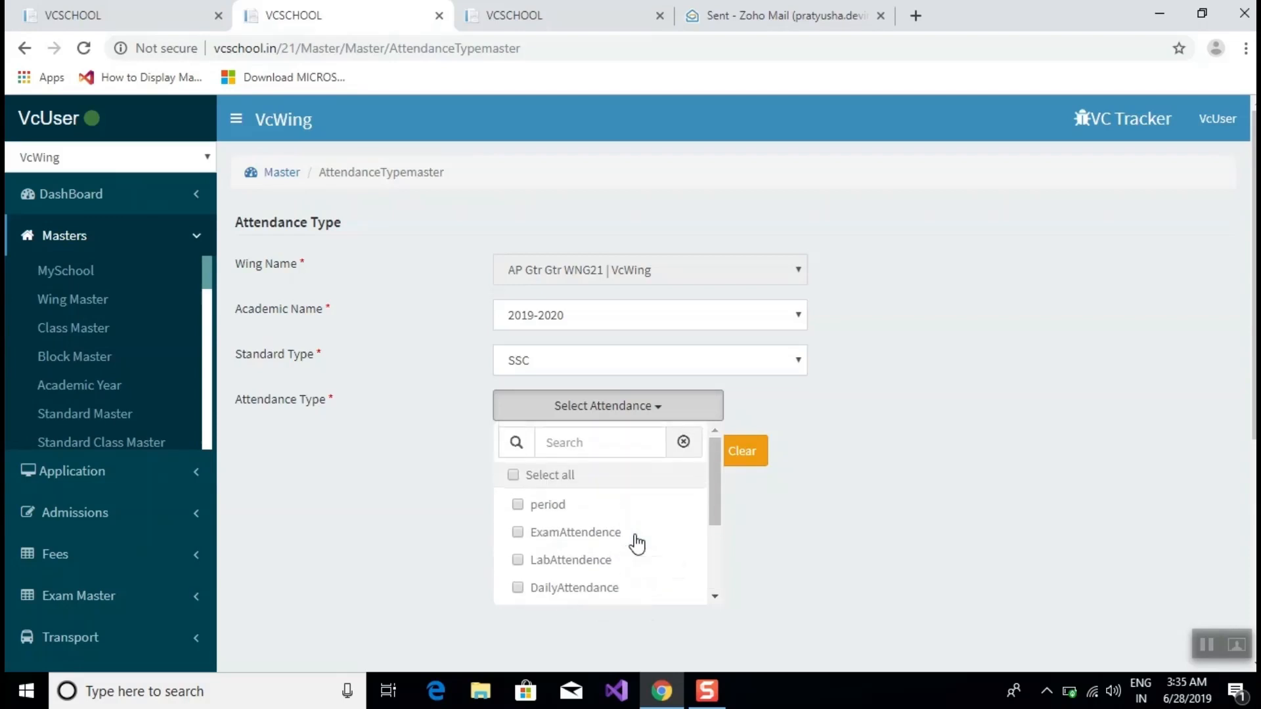
{"action": "scroll", "coordinate": [637, 540], "scroll_direction": "down", "scroll_amount": 2}
{"action": "left_click", "coordinate": [582, 467]}
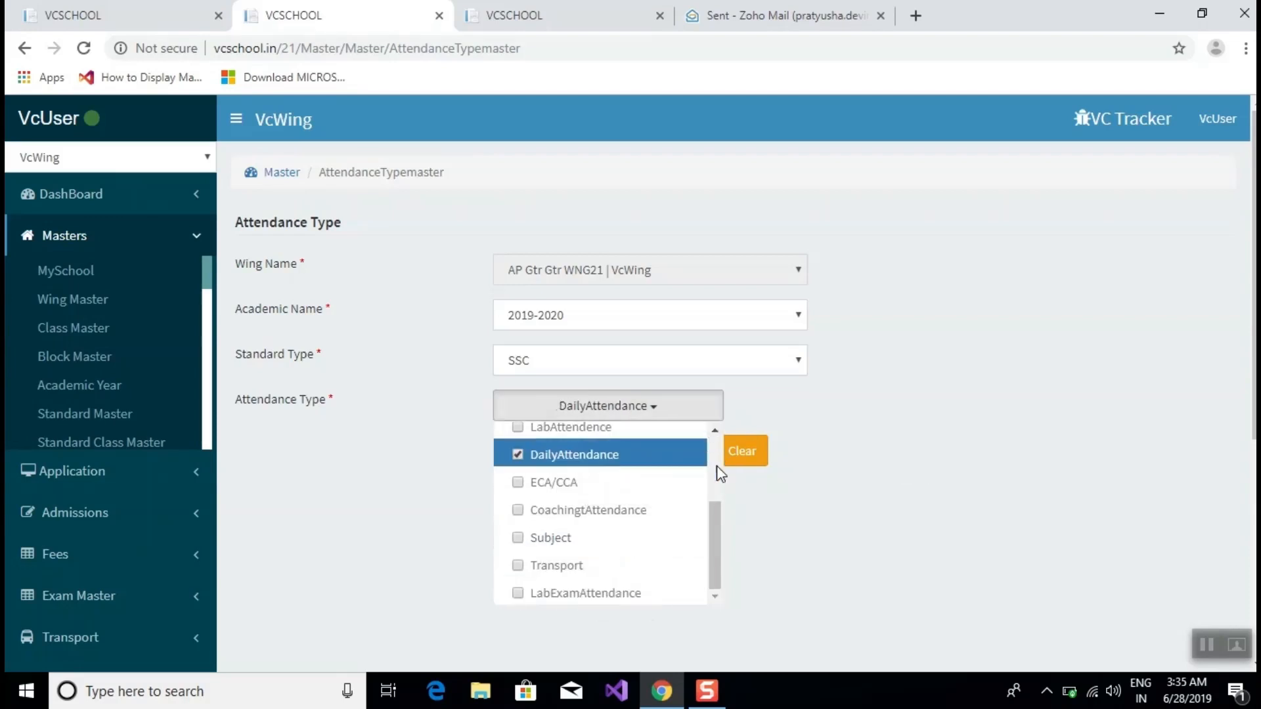
{"action": "left_click", "coordinate": [826, 519]}
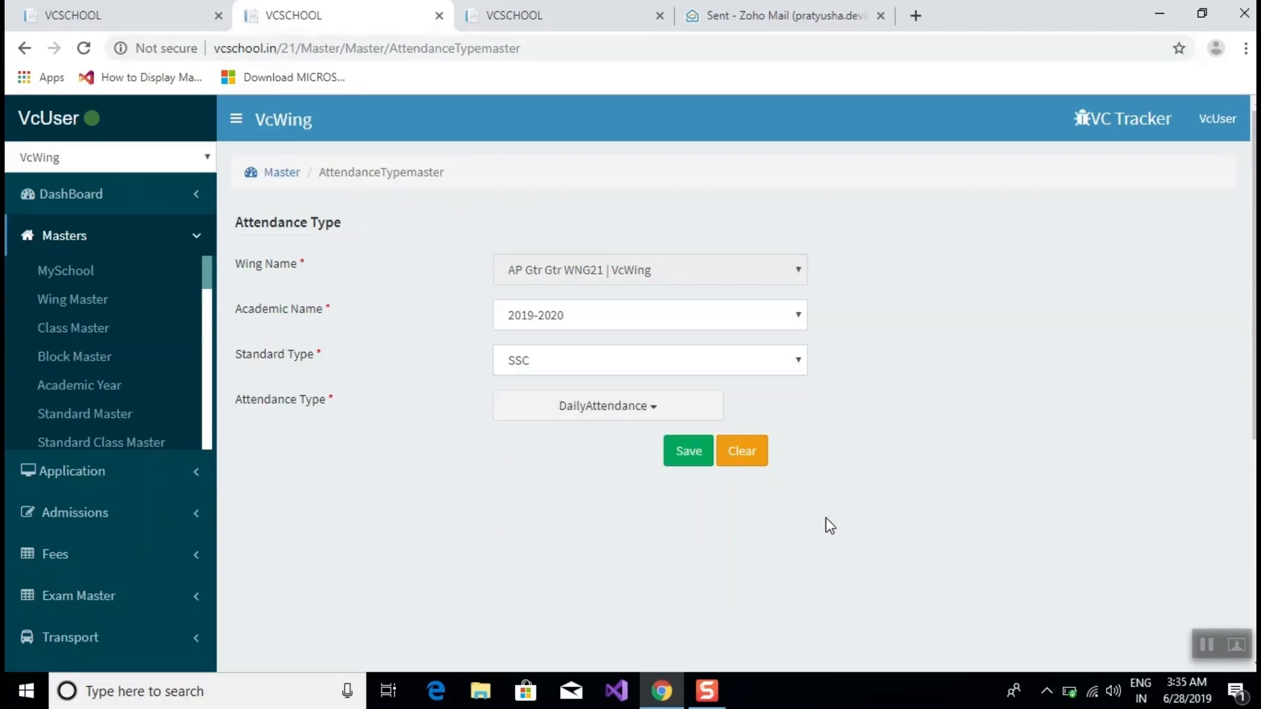
{"action": "left_click", "coordinate": [687, 460]}
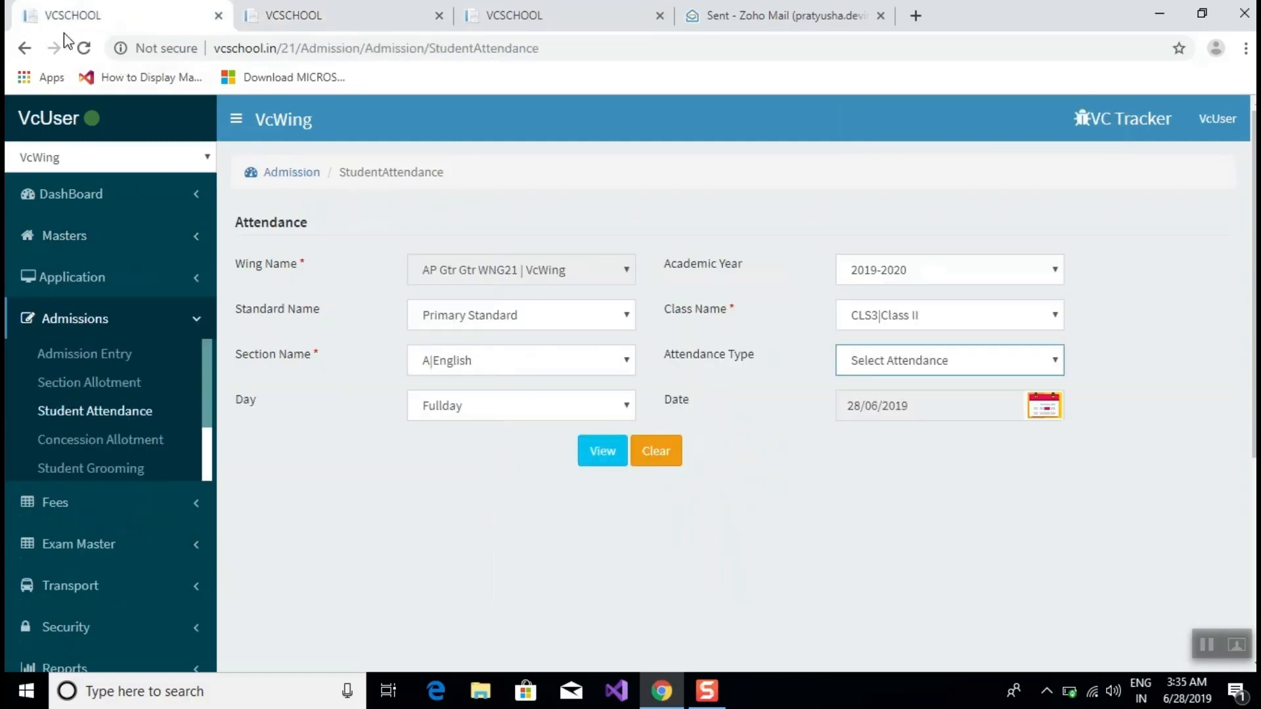
Reload Student Attendance and choose 2019-2020, Primary Standard and class CLS3|Class II.
{"action": "left_click", "coordinate": [83, 48]}
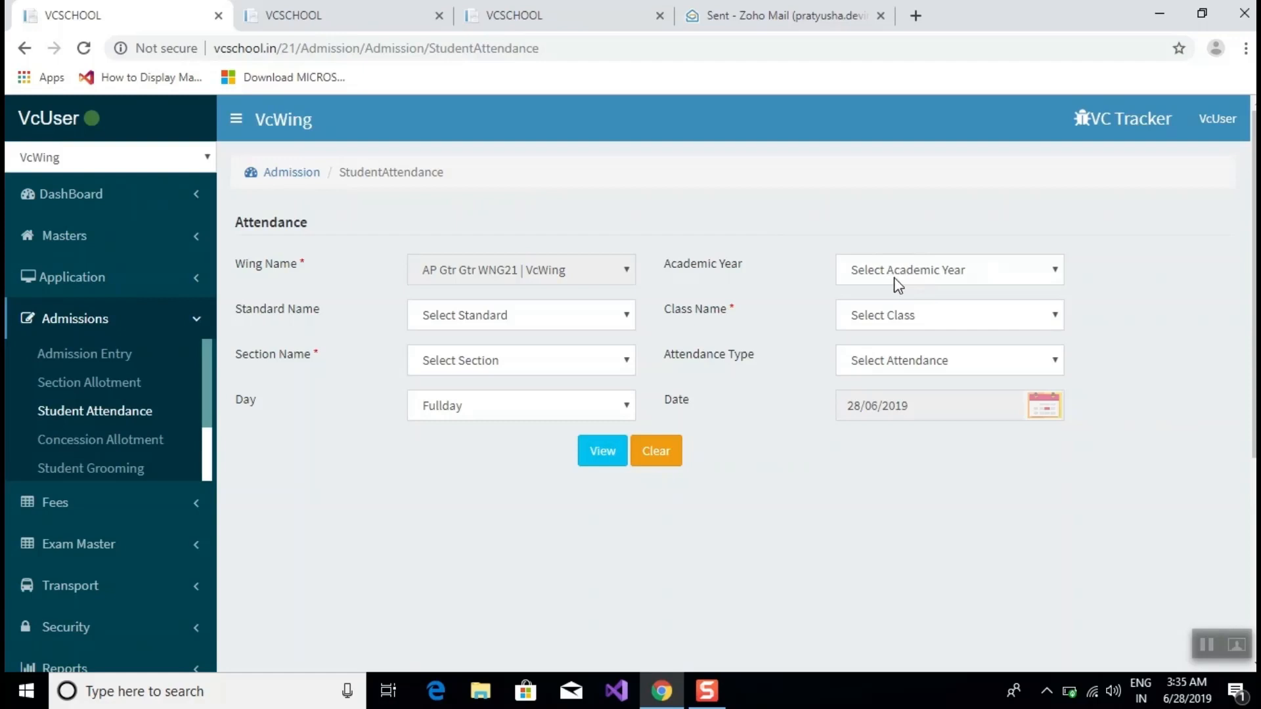
{"action": "left_click", "coordinate": [892, 270]}
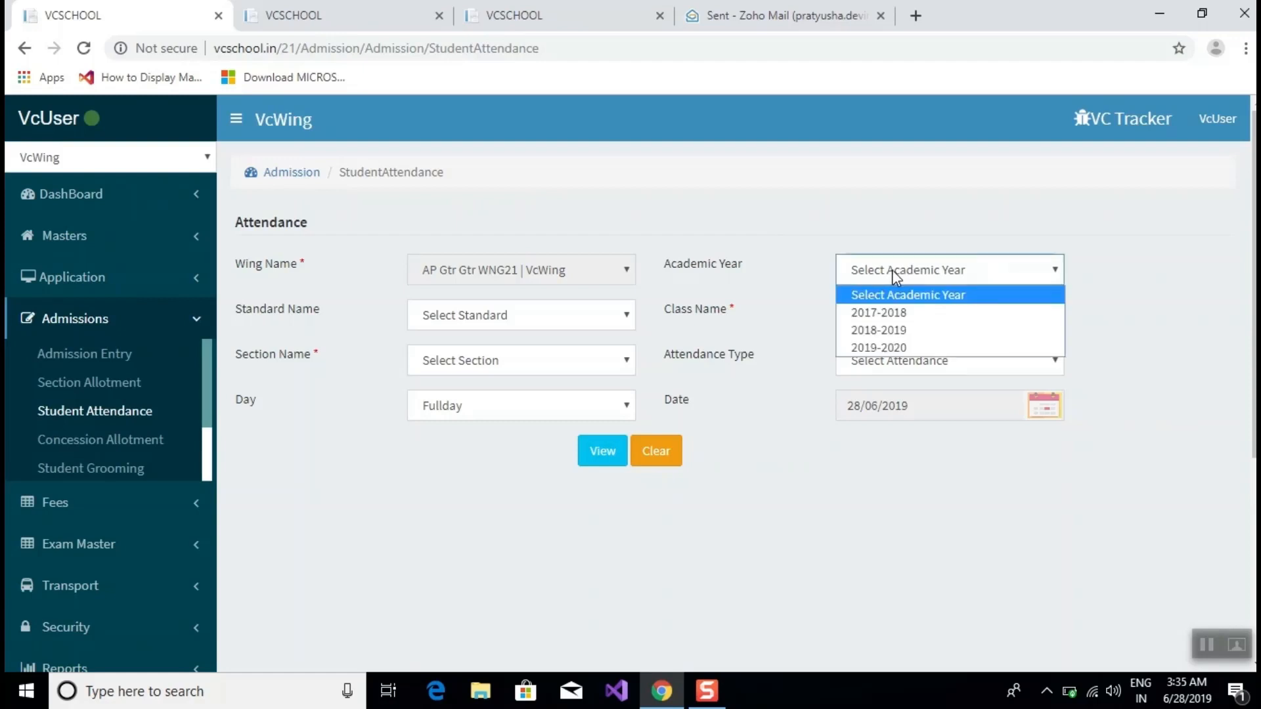
{"action": "left_click", "coordinate": [893, 348]}
{"action": "left_click", "coordinate": [634, 326]}
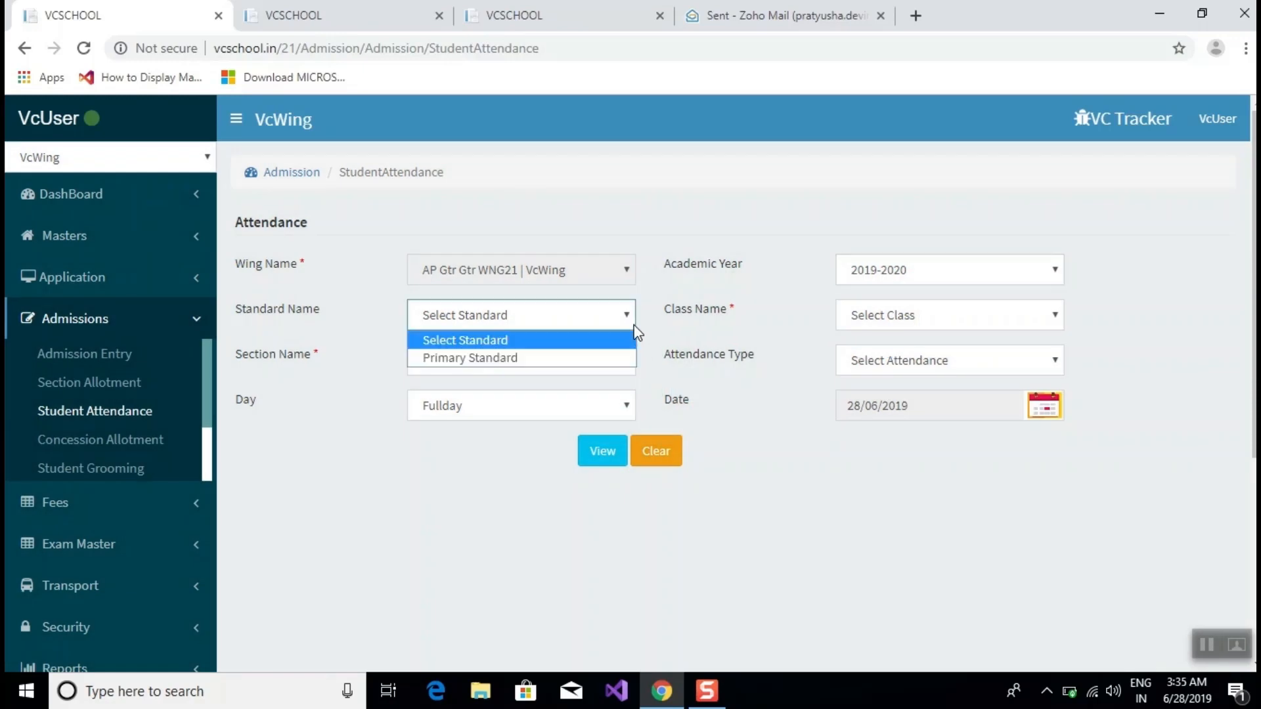
{"action": "left_click", "coordinate": [447, 358]}
{"action": "left_click", "coordinate": [962, 321]}
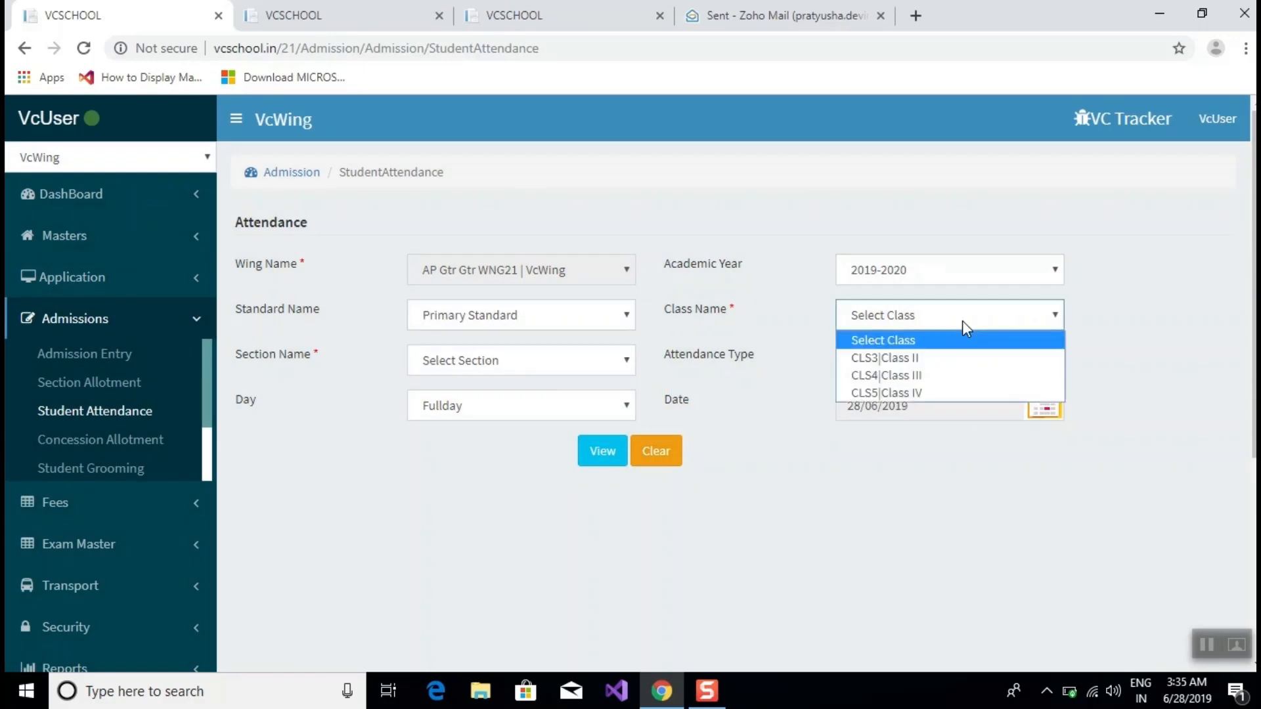
{"action": "left_click", "coordinate": [879, 357]}
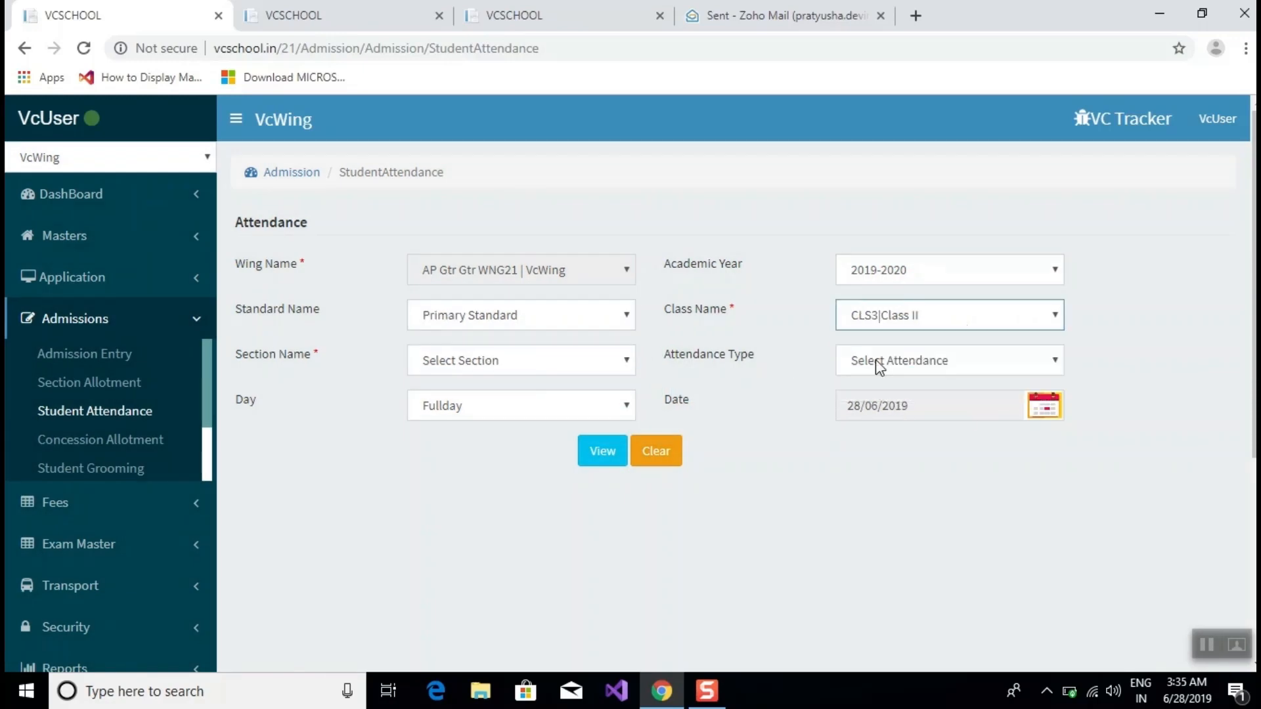
Select section A|English, DailyAttendance as attendance type and the Fullday session.
{"action": "left_click", "coordinate": [431, 362]}
{"action": "left_click", "coordinate": [434, 403]}
{"action": "left_click", "coordinate": [981, 368]}
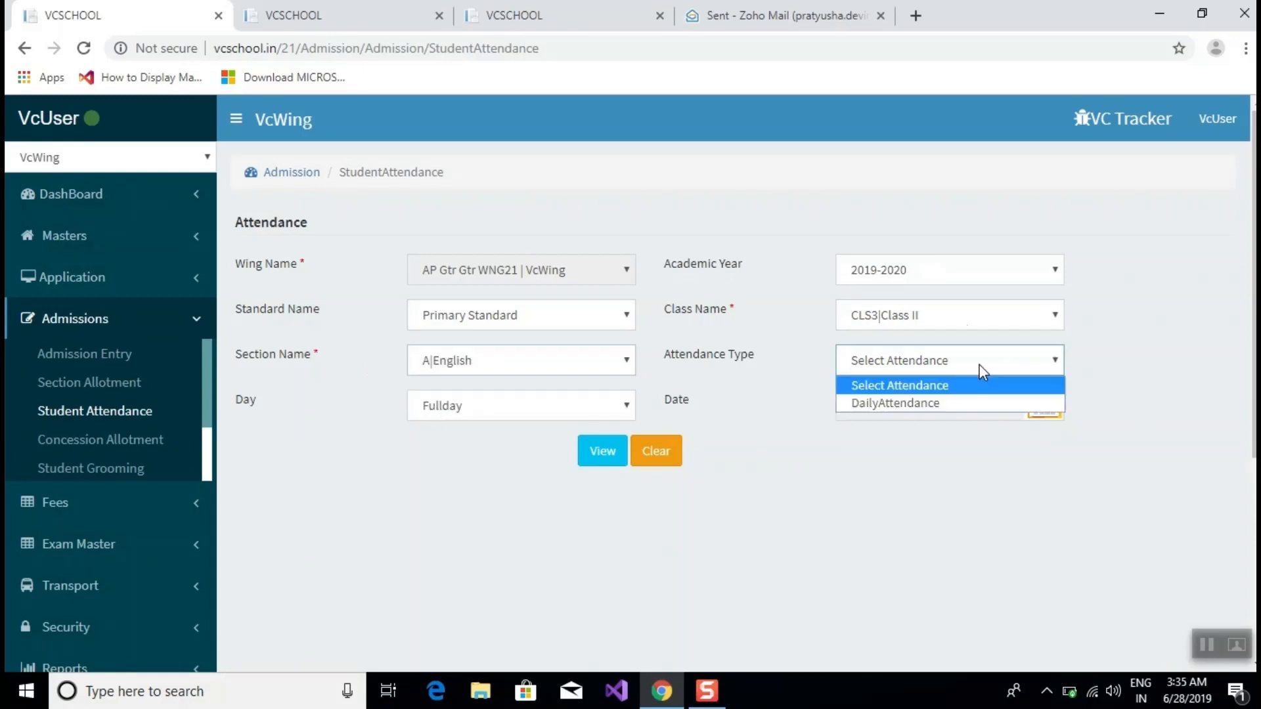
{"action": "left_click", "coordinate": [920, 404]}
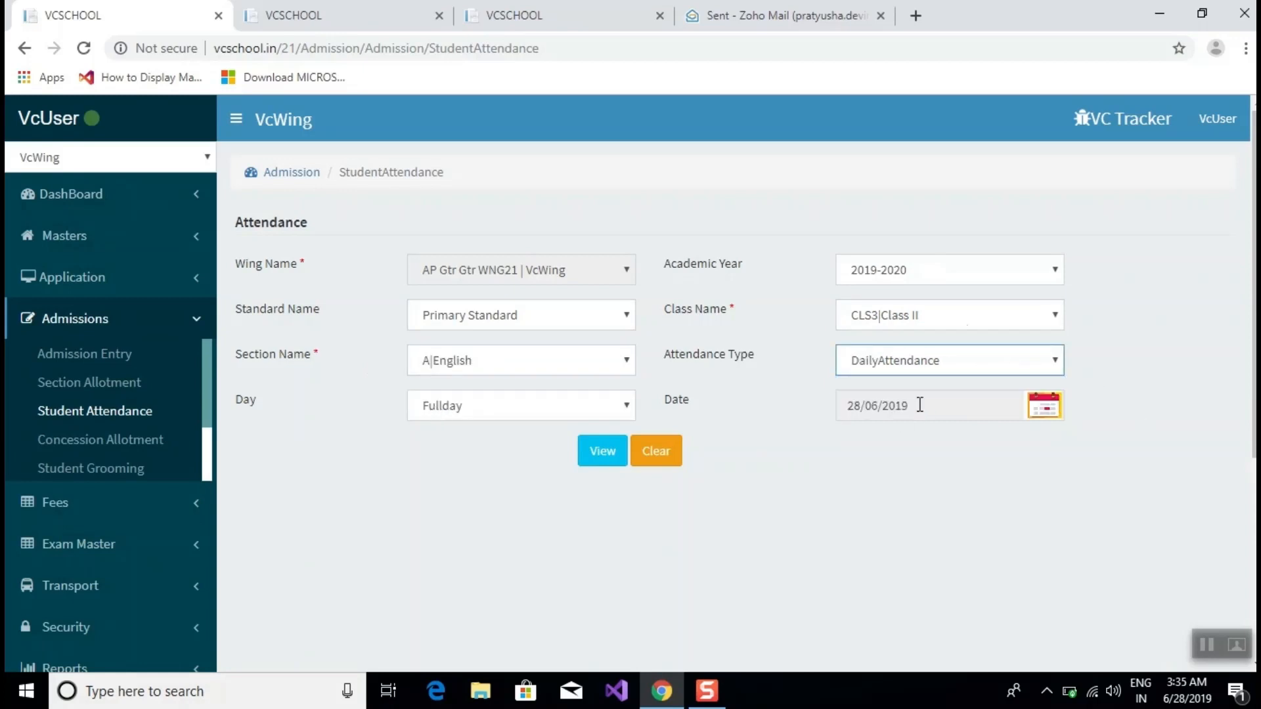
{"action": "left_click", "coordinate": [548, 402]}
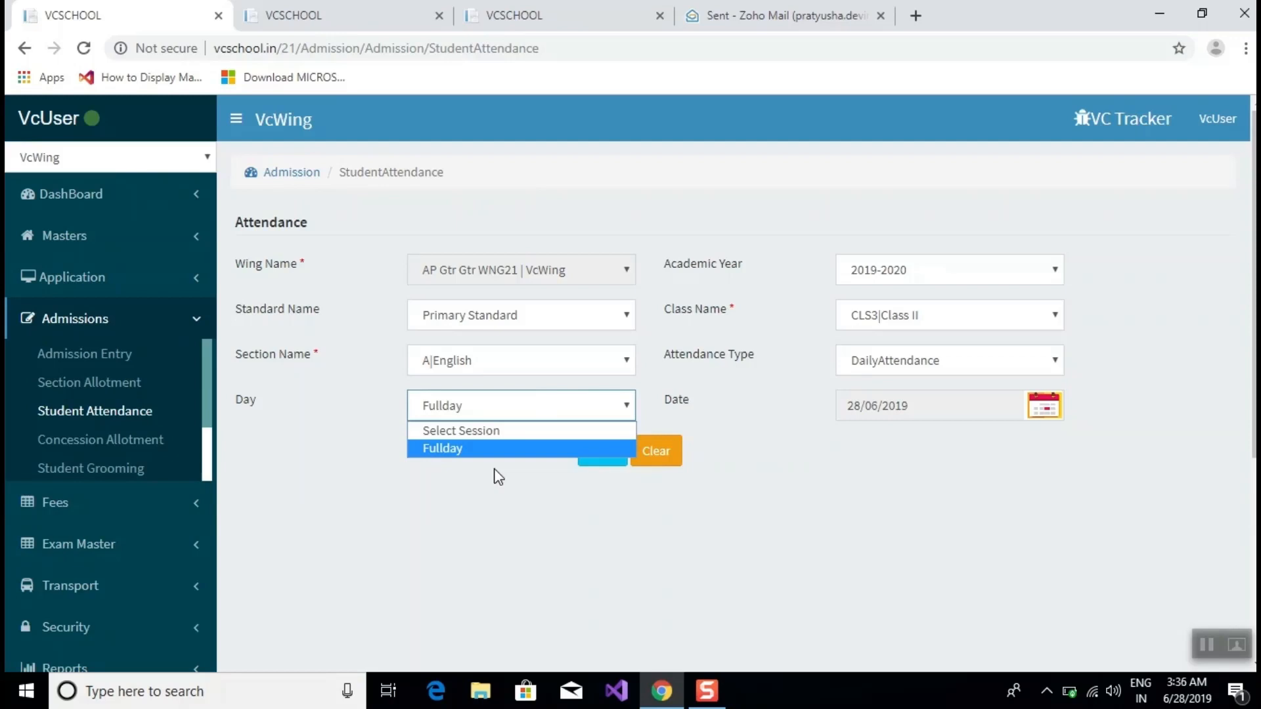
{"action": "left_click", "coordinate": [482, 450]}
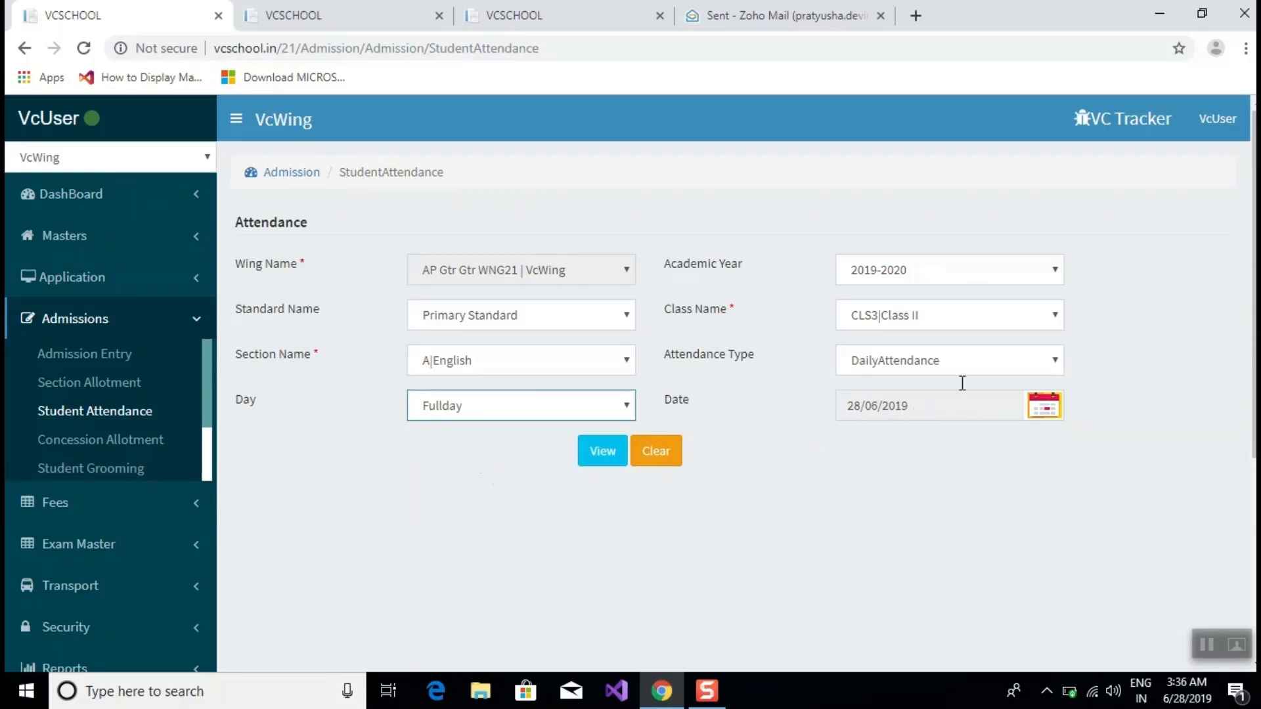
Load the Class II-A table and review its three students, all defaulting to Present with N/A remarks.
{"action": "left_click", "coordinate": [602, 452]}
{"action": "scroll", "coordinate": [1021, 337], "scroll_direction": "down", "scroll_amount": 5}
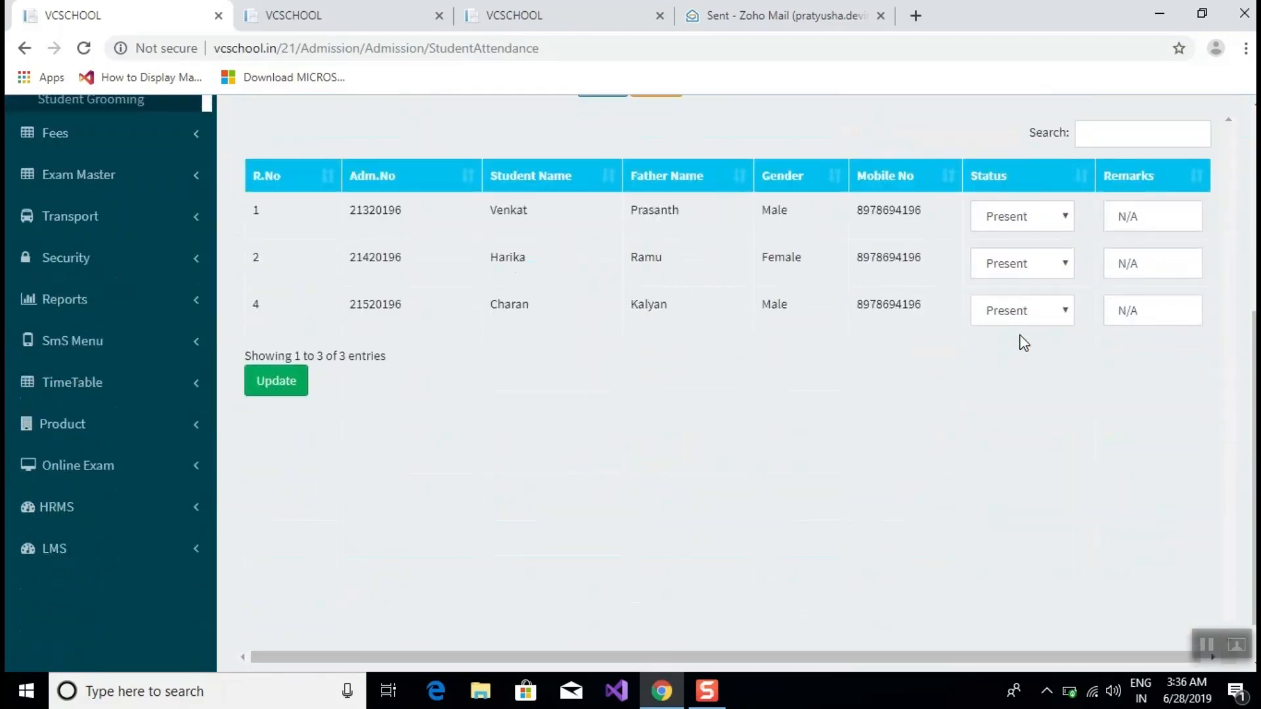
{"action": "scroll", "coordinate": [720, 347], "scroll_direction": "up", "scroll_amount": 4}
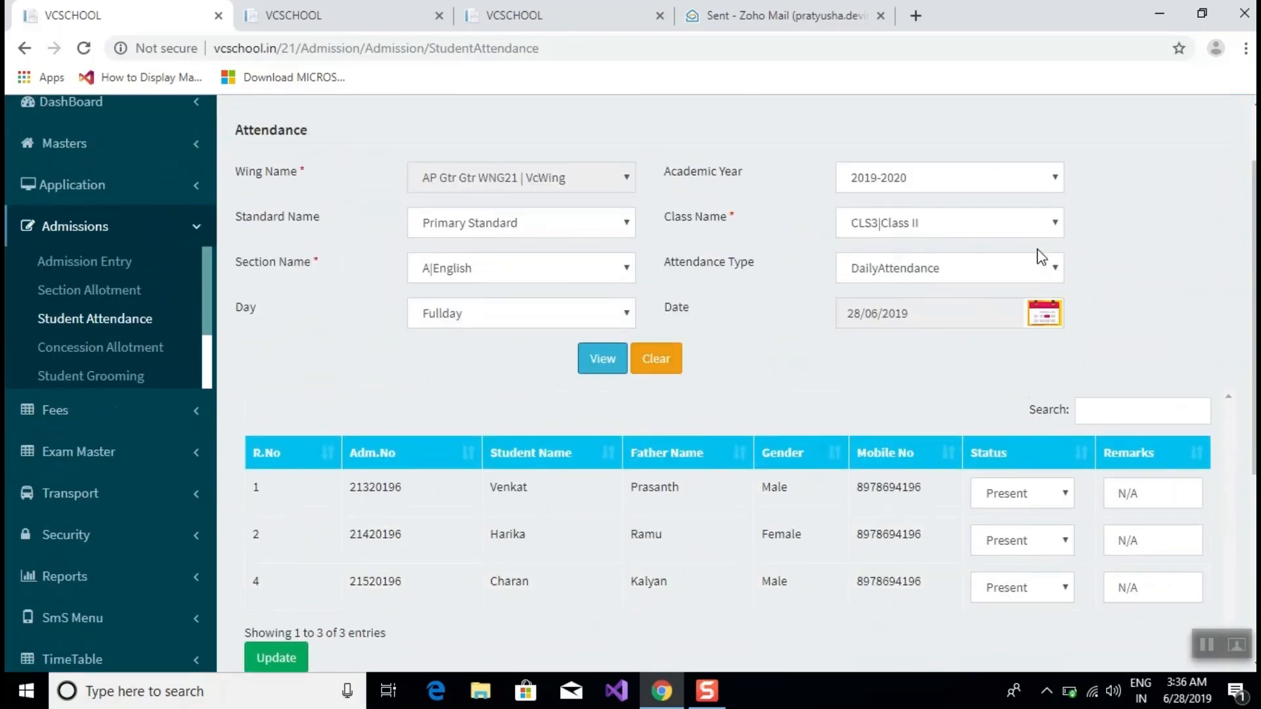
{"action": "scroll", "coordinate": [715, 442], "scroll_direction": "down", "scroll_amount": 4}
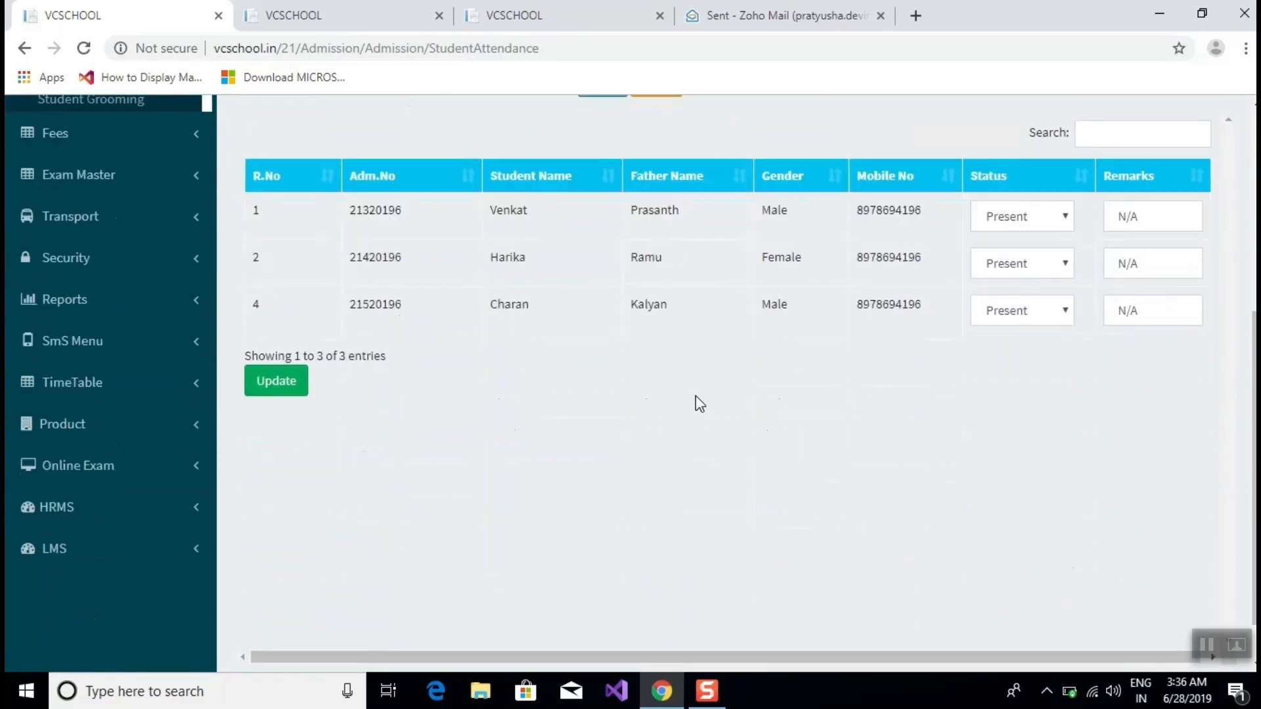
{"action": "scroll", "coordinate": [693, 397], "scroll_direction": "up", "scroll_amount": 4}
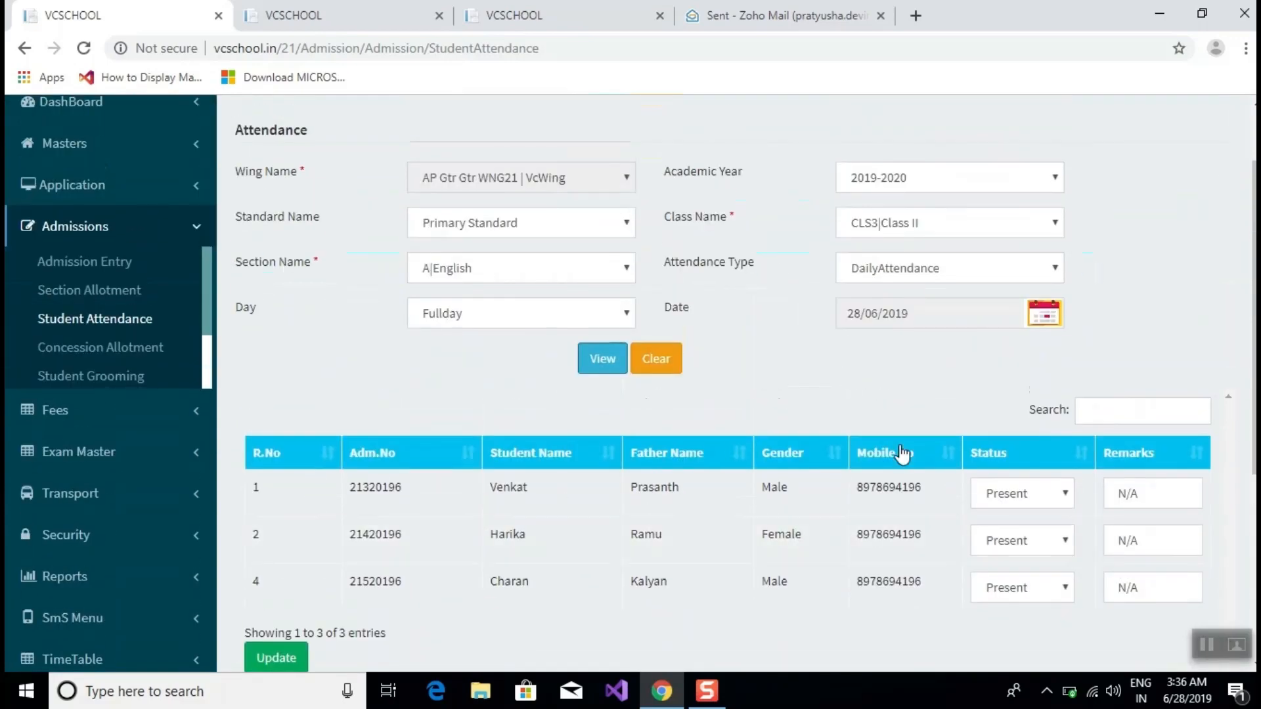
{"action": "scroll", "coordinate": [1043, 471], "scroll_direction": "down", "scroll_amount": 5}
{"action": "scroll", "coordinate": [1043, 471], "scroll_direction": "up", "scroll_amount": 4}
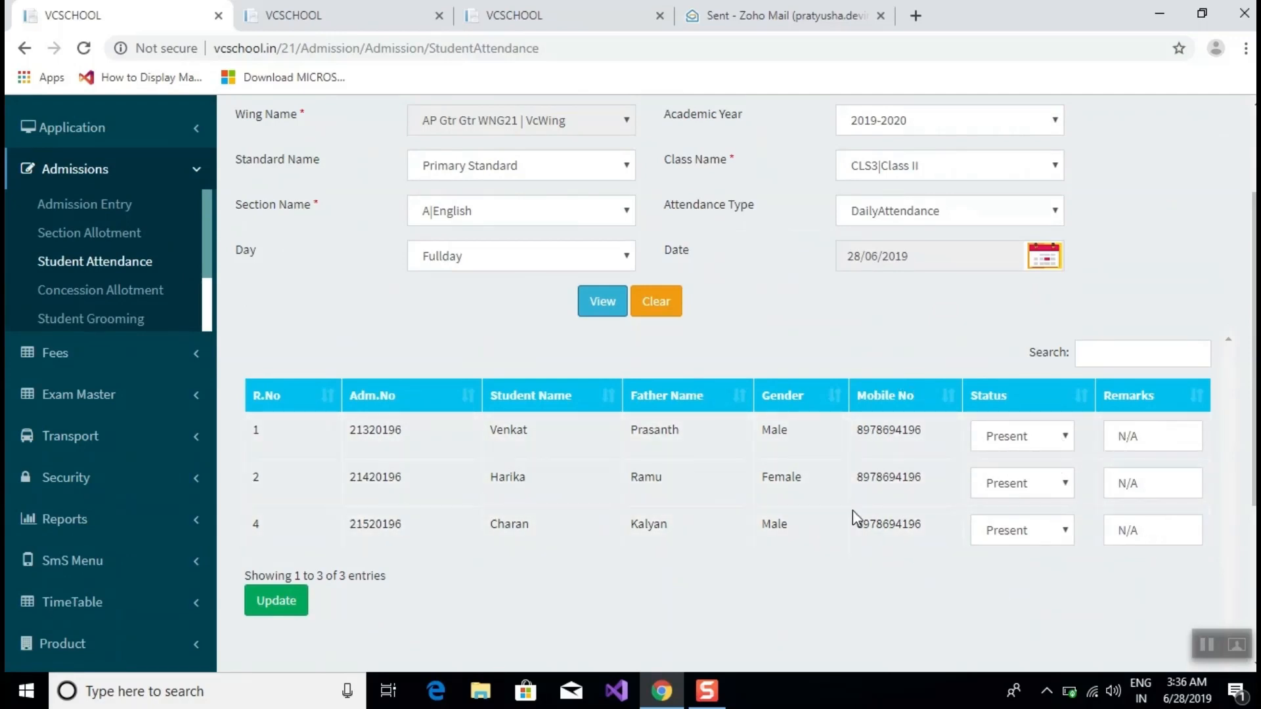
Mark the row 1 student Absent and the row 4 student LateComer.
{"action": "left_click", "coordinate": [1055, 436]}
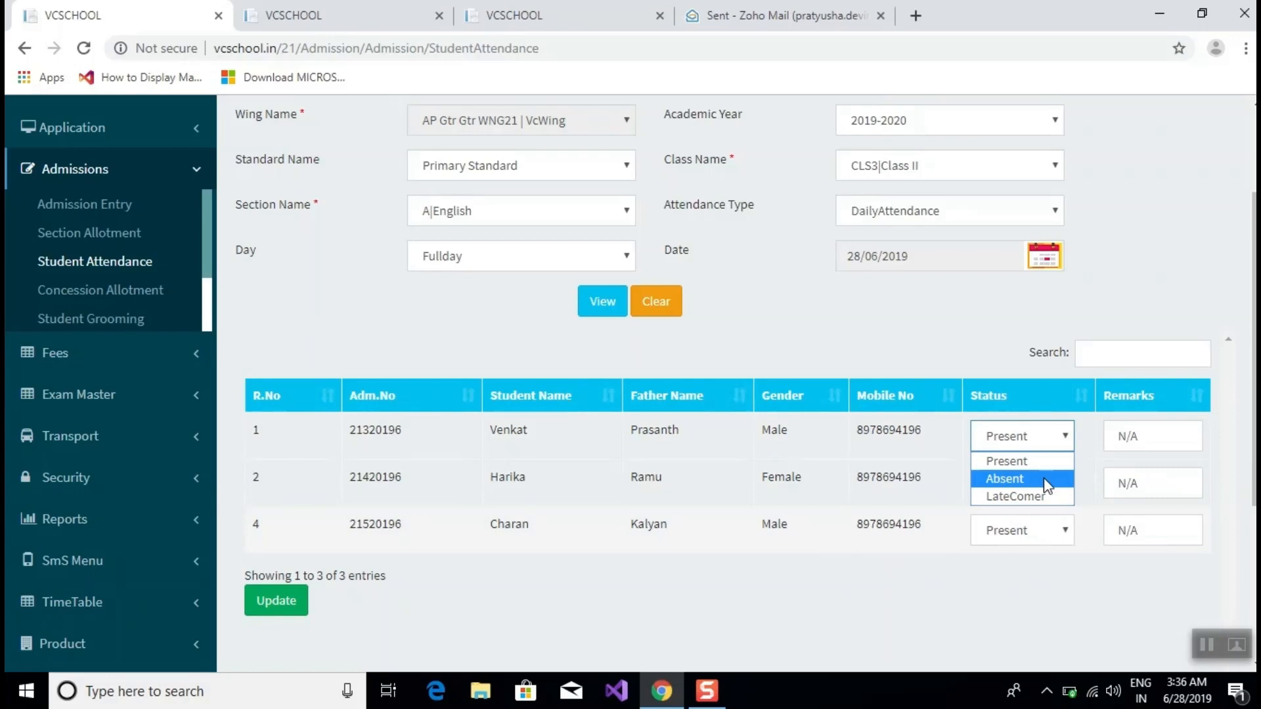
{"action": "left_click", "coordinate": [1044, 484]}
{"action": "left_click", "coordinate": [1035, 529]}
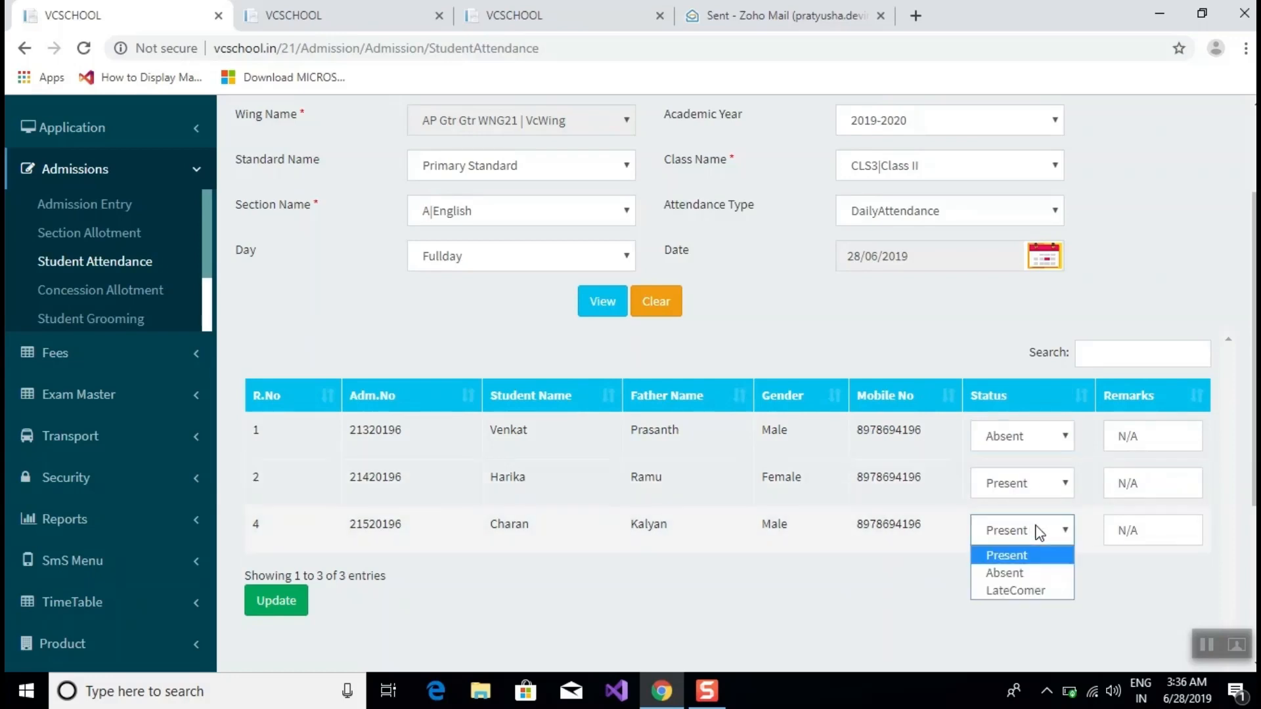
{"action": "left_click", "coordinate": [1012, 590]}
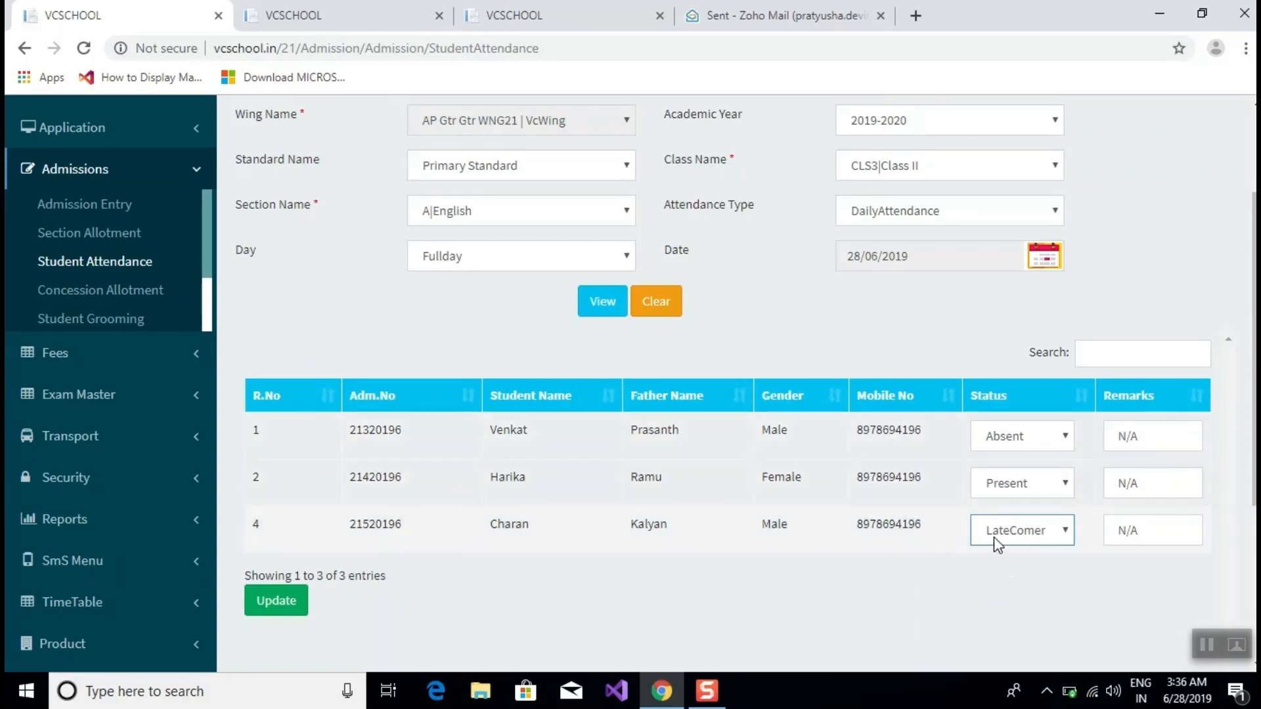
Keep row 1's remark as N/A and save the class attendance with Update.
{"action": "left_click", "coordinate": [1154, 433]}
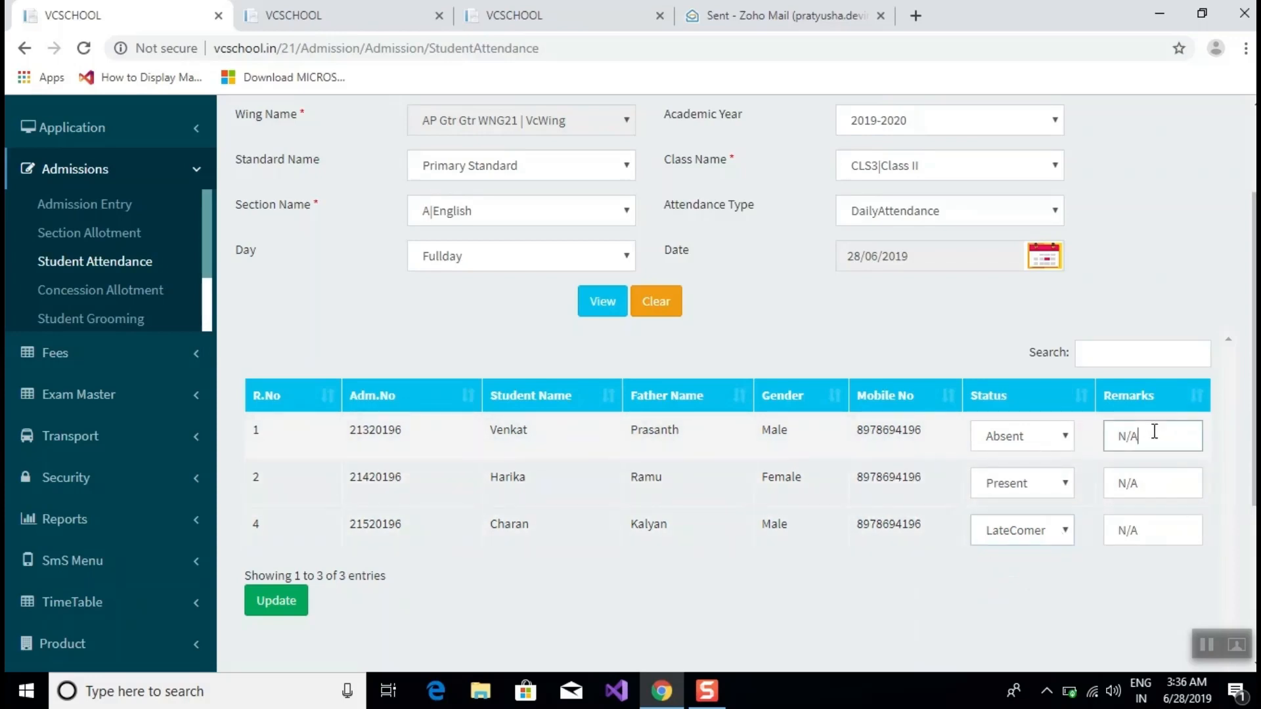
{"action": "left_click_drag", "start_coordinate": [1154, 433], "coordinate": [1098, 433]}
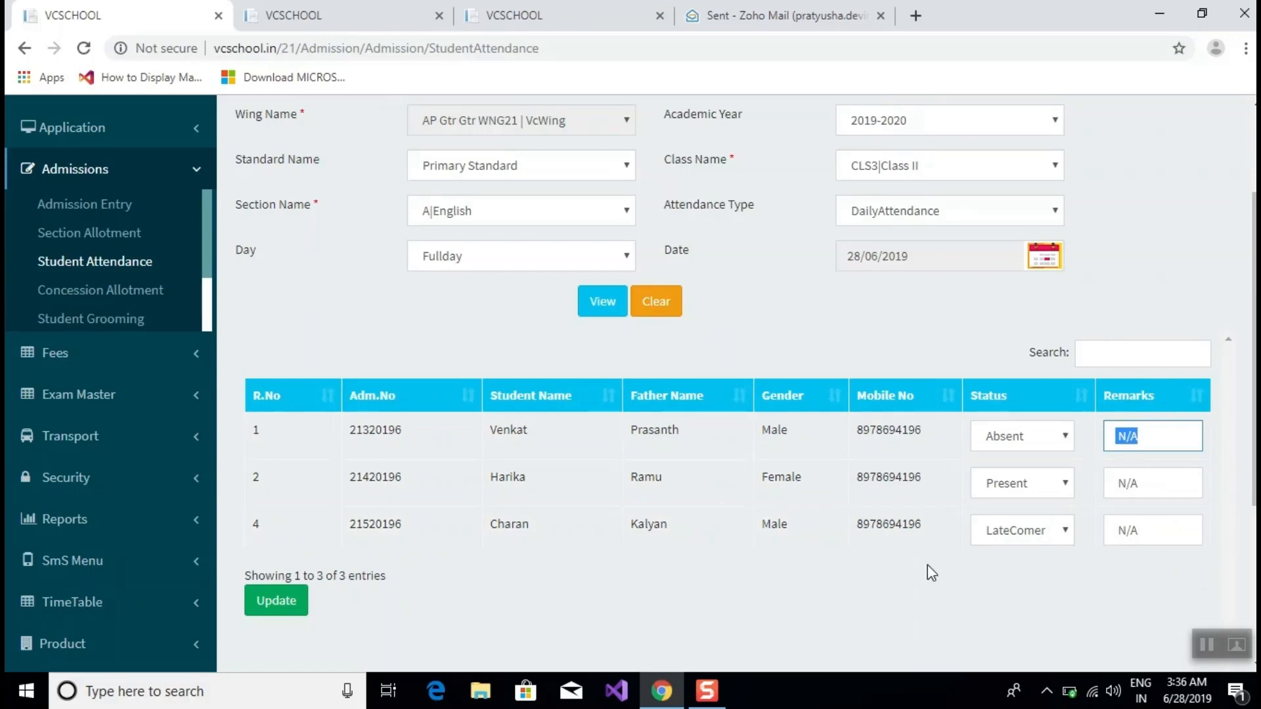
{"action": "left_click", "coordinate": [920, 618]}
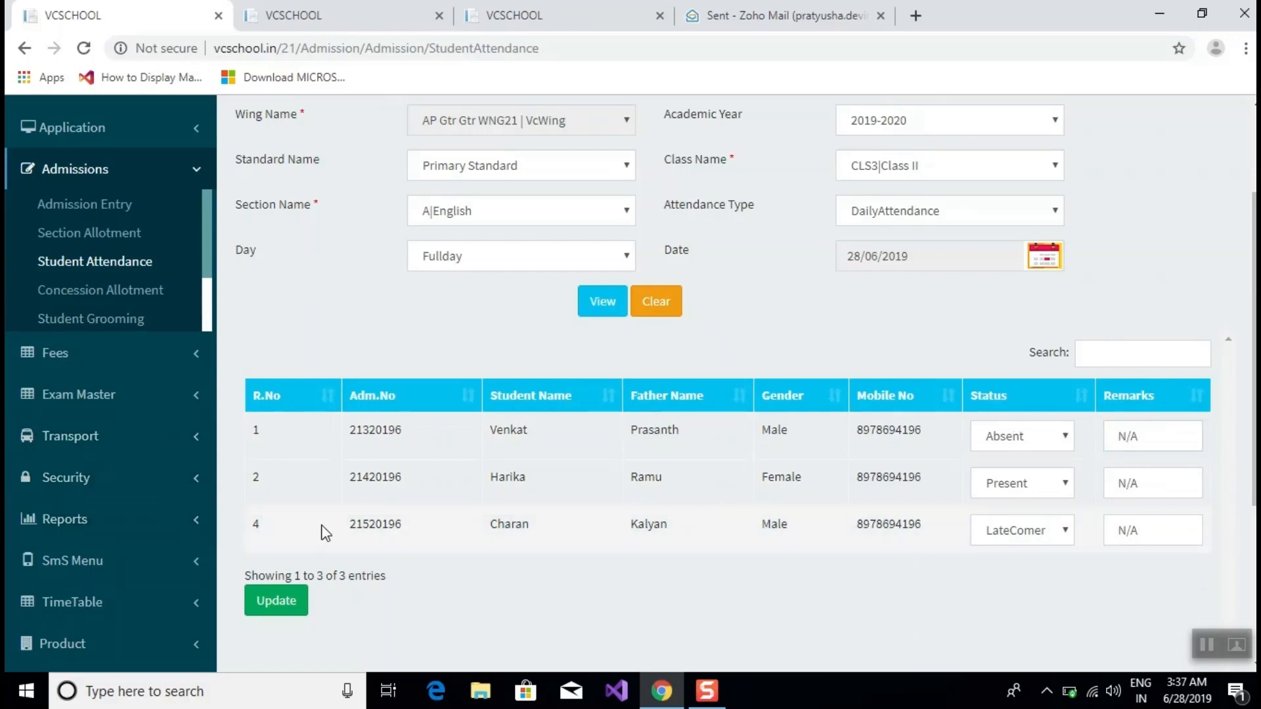
{"action": "left_click", "coordinate": [267, 602]}
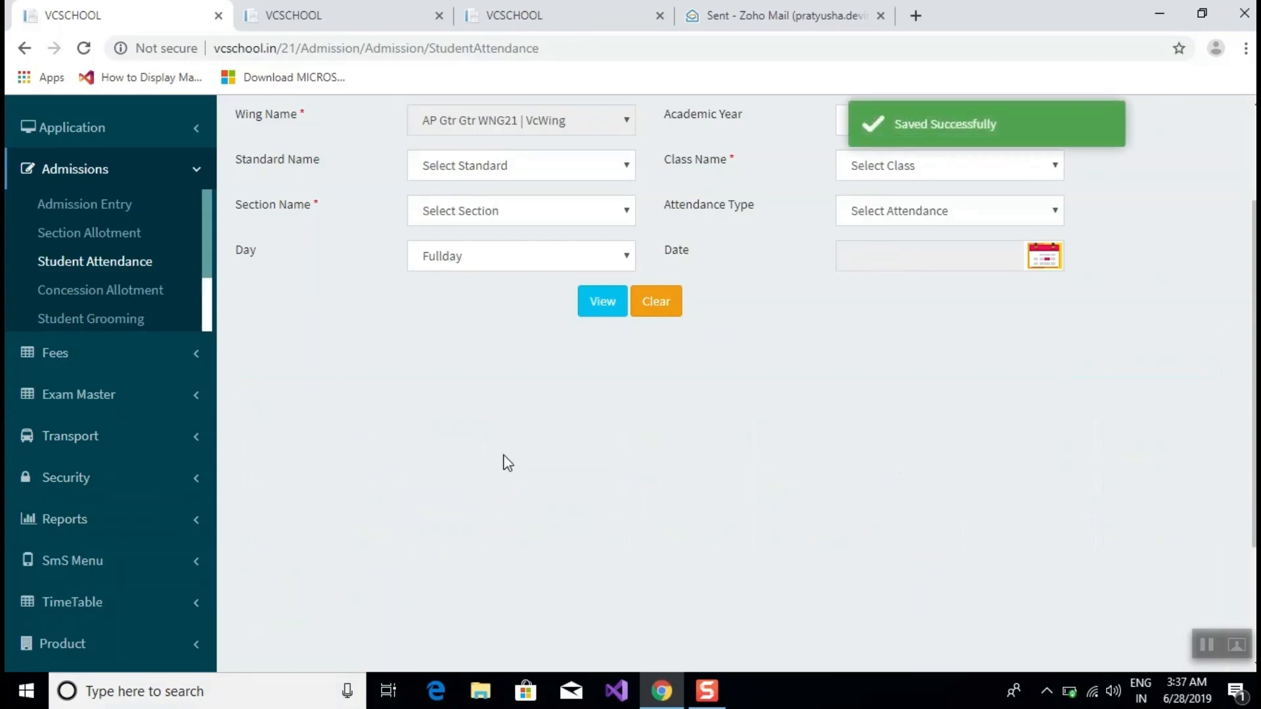
Scroll back up to the empty Student Attendance filter form.
{"action": "scroll", "coordinate": [496, 464], "scroll_direction": "up", "scroll_amount": 3}
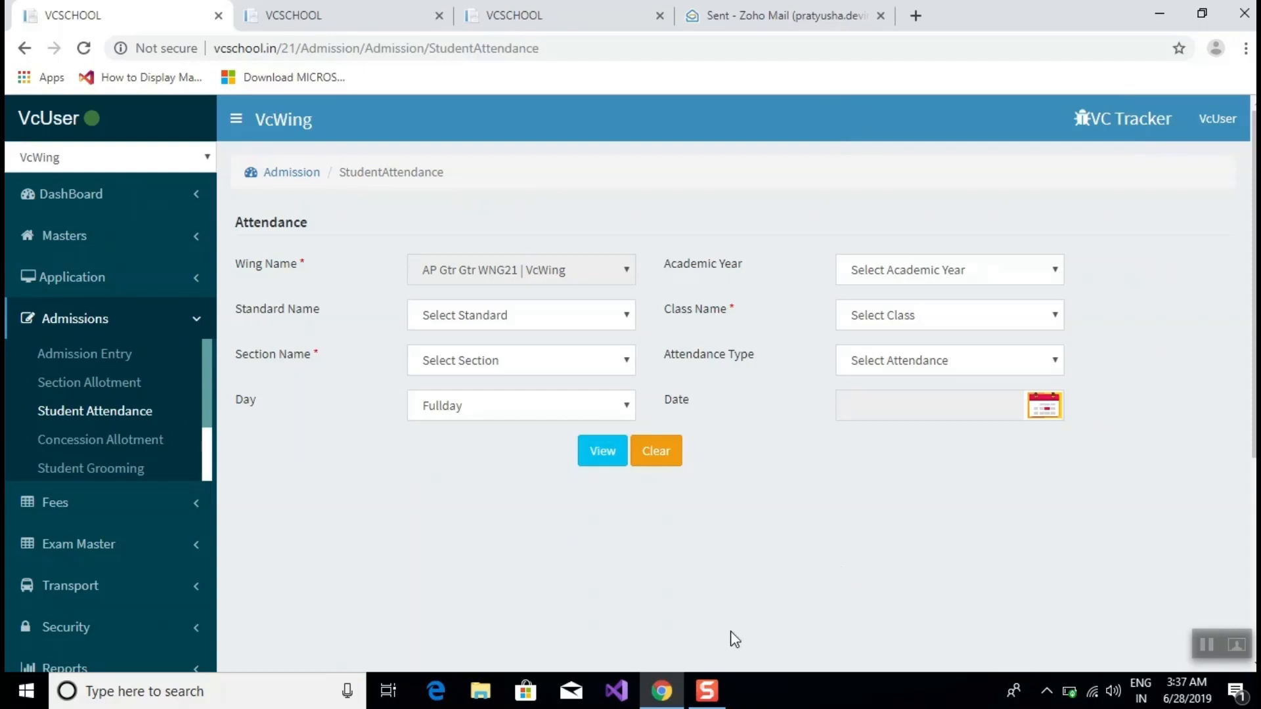
Filter by 2019-2020, Primary Standard, CLS3|Class II, A|English and DailyAttendance, then view the students.
{"action": "left_click", "coordinate": [959, 270]}
{"action": "left_click", "coordinate": [934, 348]}
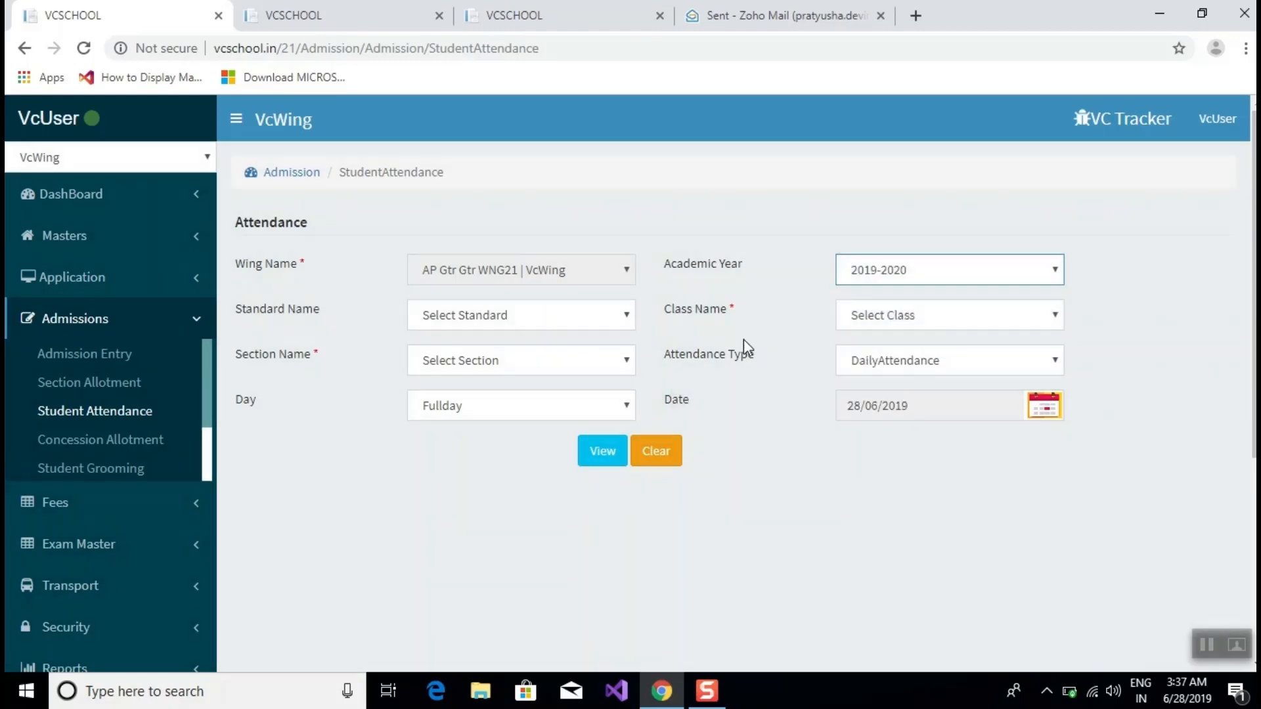
{"action": "left_click", "coordinate": [618, 315]}
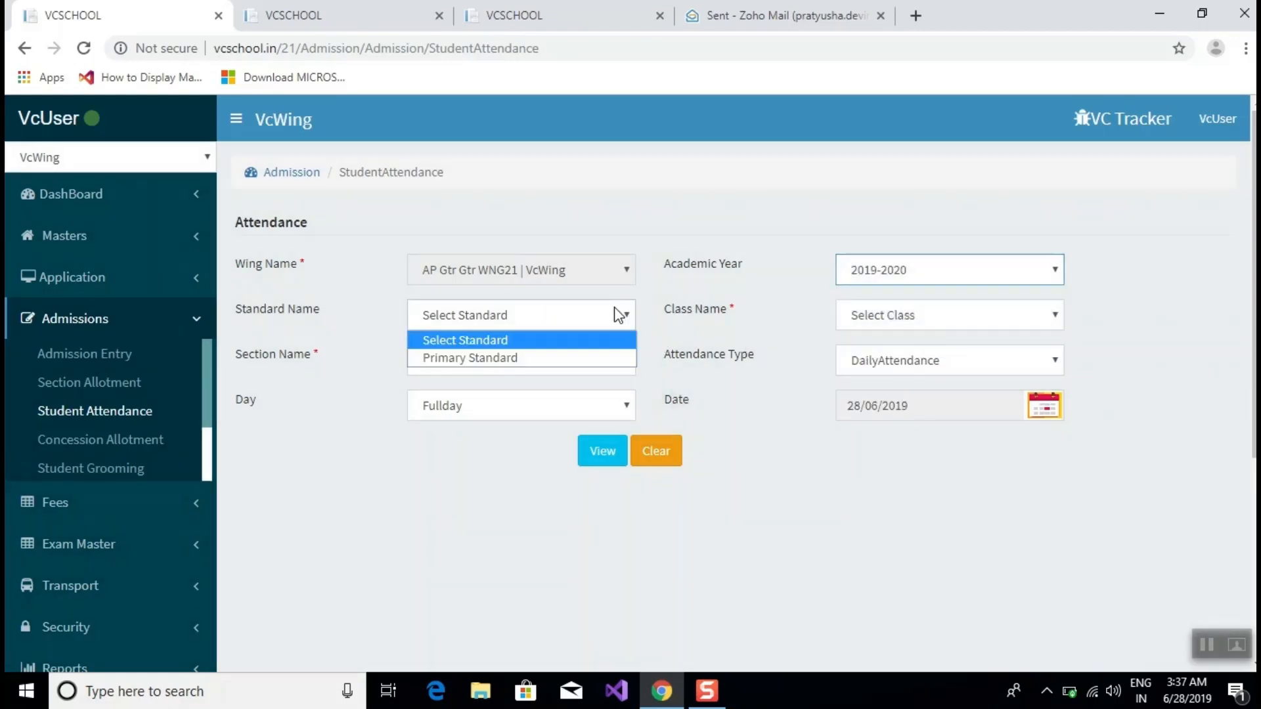
{"action": "left_click", "coordinate": [598, 356]}
{"action": "left_click", "coordinate": [916, 315]}
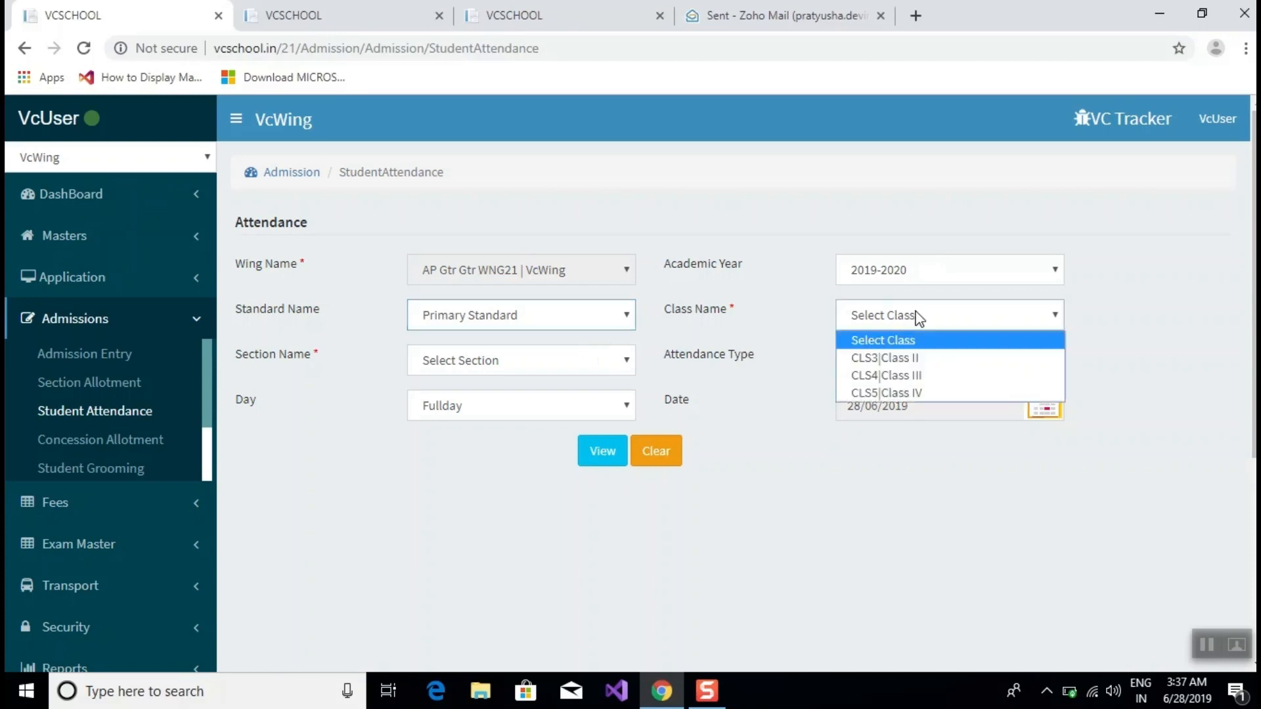
{"action": "left_click", "coordinate": [908, 356]}
{"action": "left_click", "coordinate": [526, 366]}
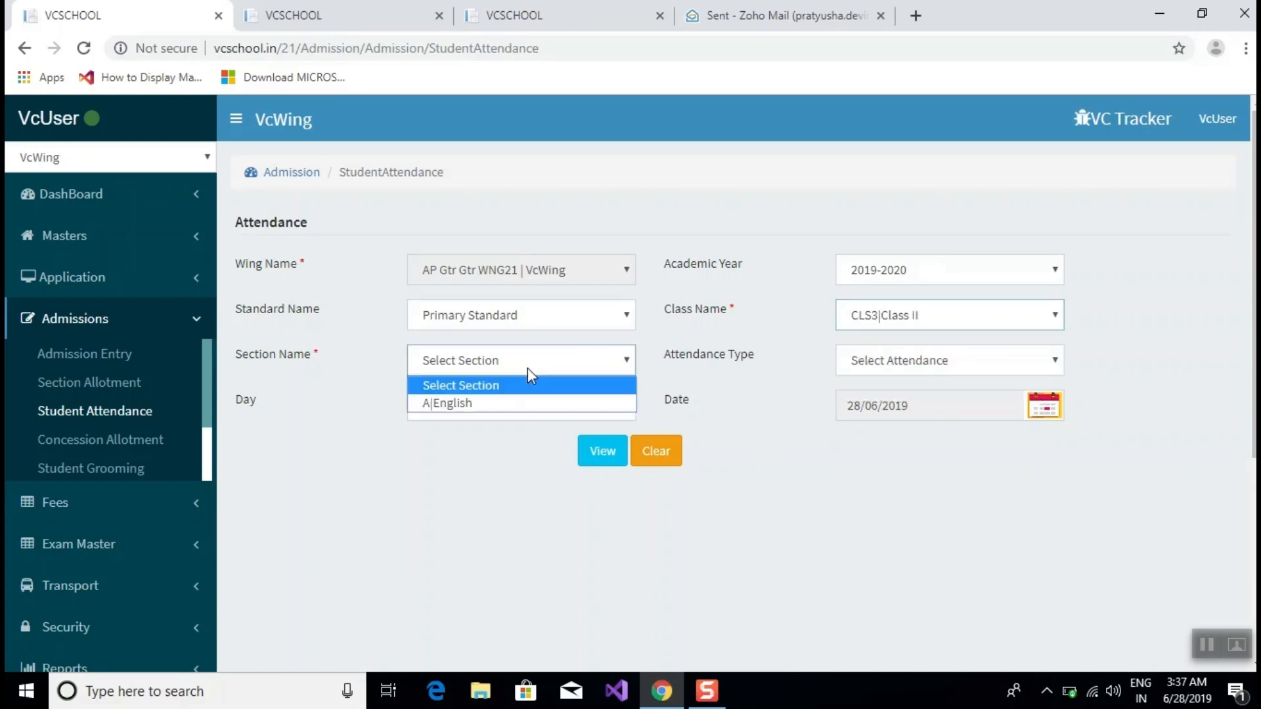
{"action": "left_click", "coordinate": [536, 402]}
{"action": "left_click", "coordinate": [877, 360]}
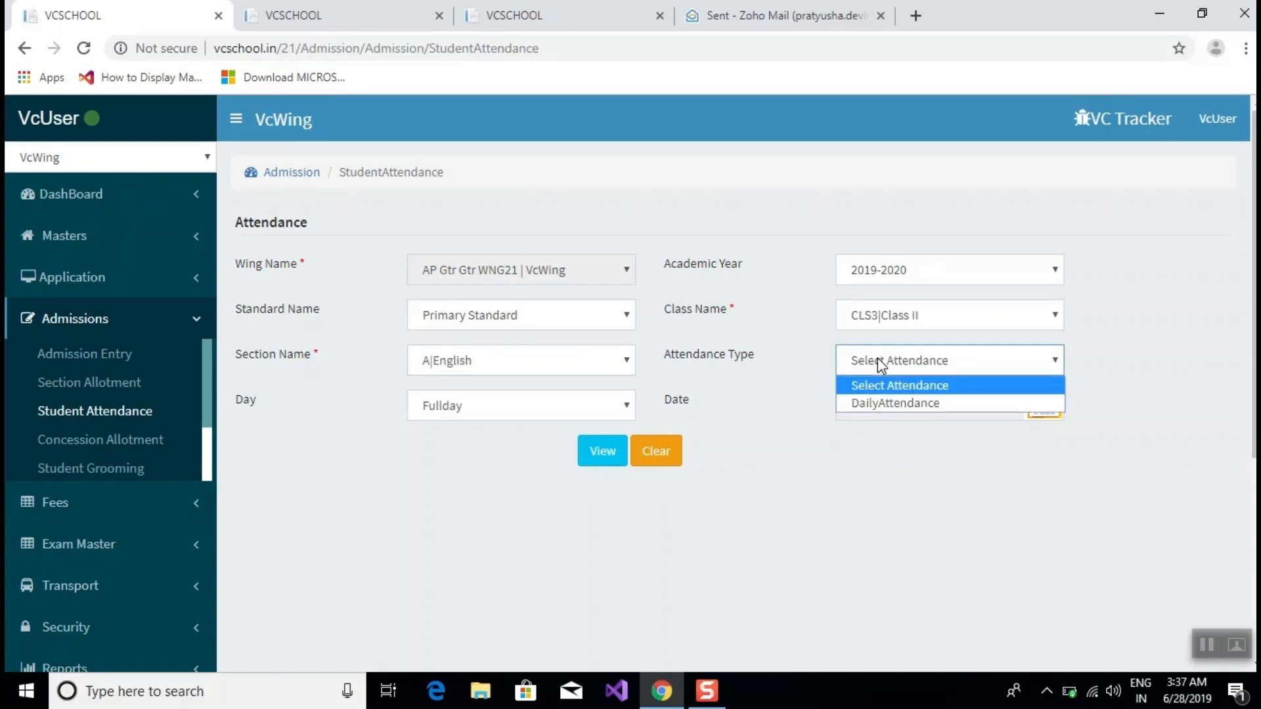
{"action": "left_click", "coordinate": [882, 404]}
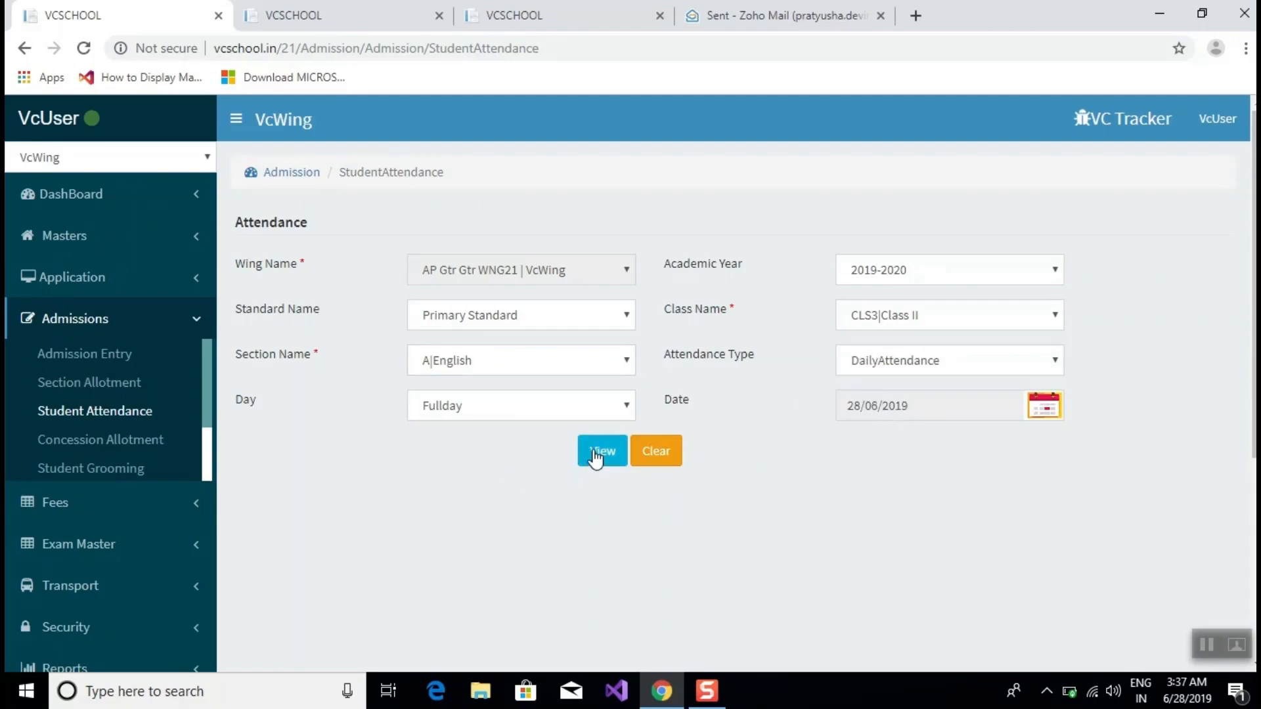
{"action": "left_click", "coordinate": [596, 453]}
Set the first student to Present and the second to Absent, then save with Update.
{"action": "scroll", "coordinate": [759, 371], "scroll_direction": "down", "scroll_amount": 3}
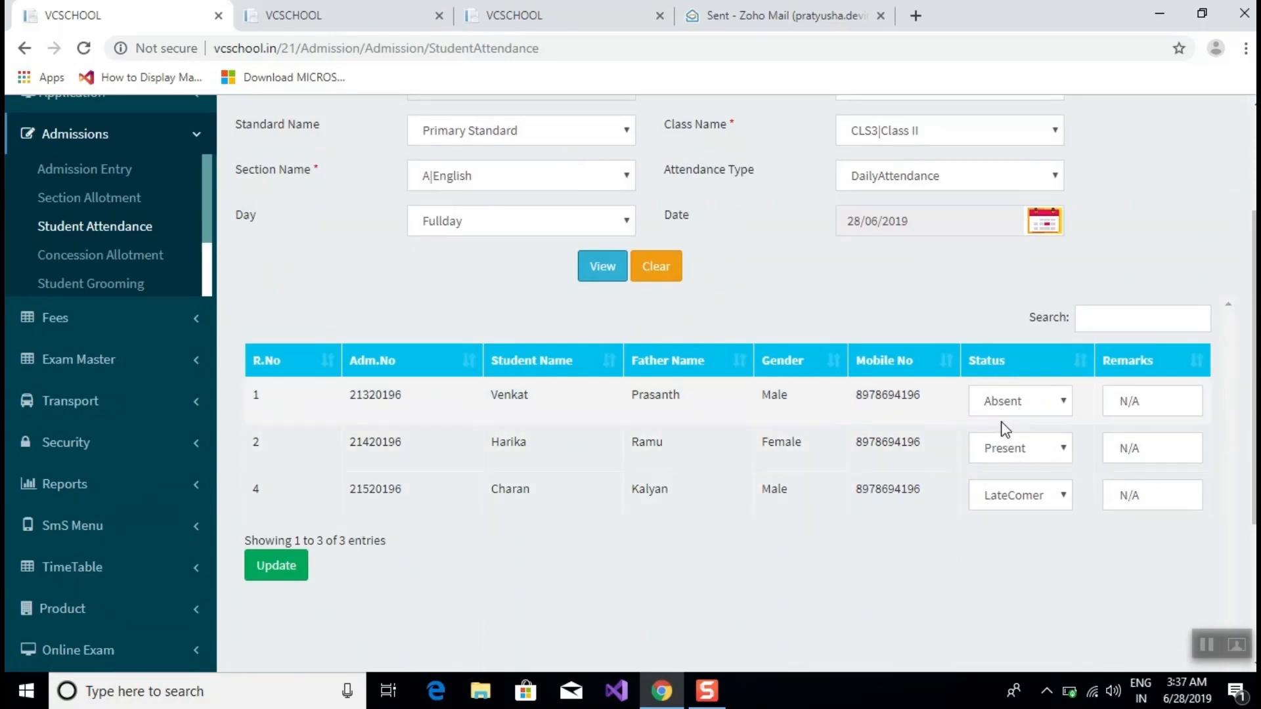
{"action": "left_click", "coordinate": [1035, 395]}
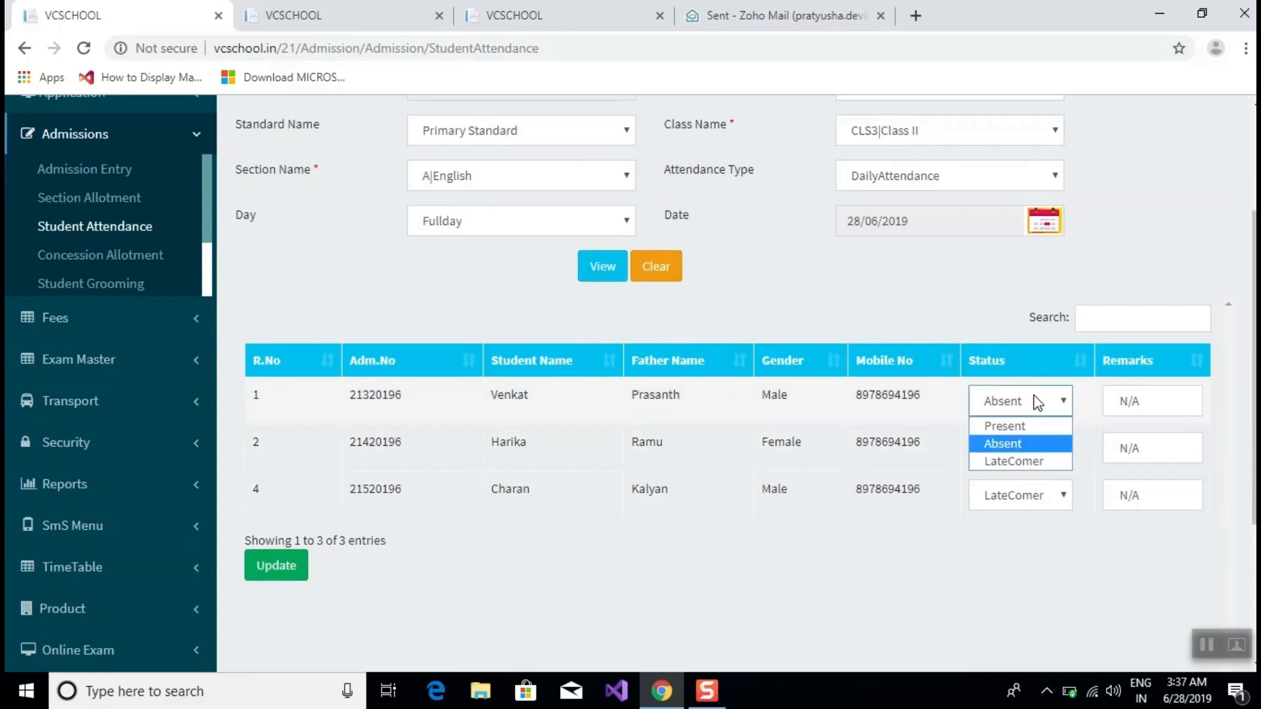
{"action": "left_click", "coordinate": [1008, 429]}
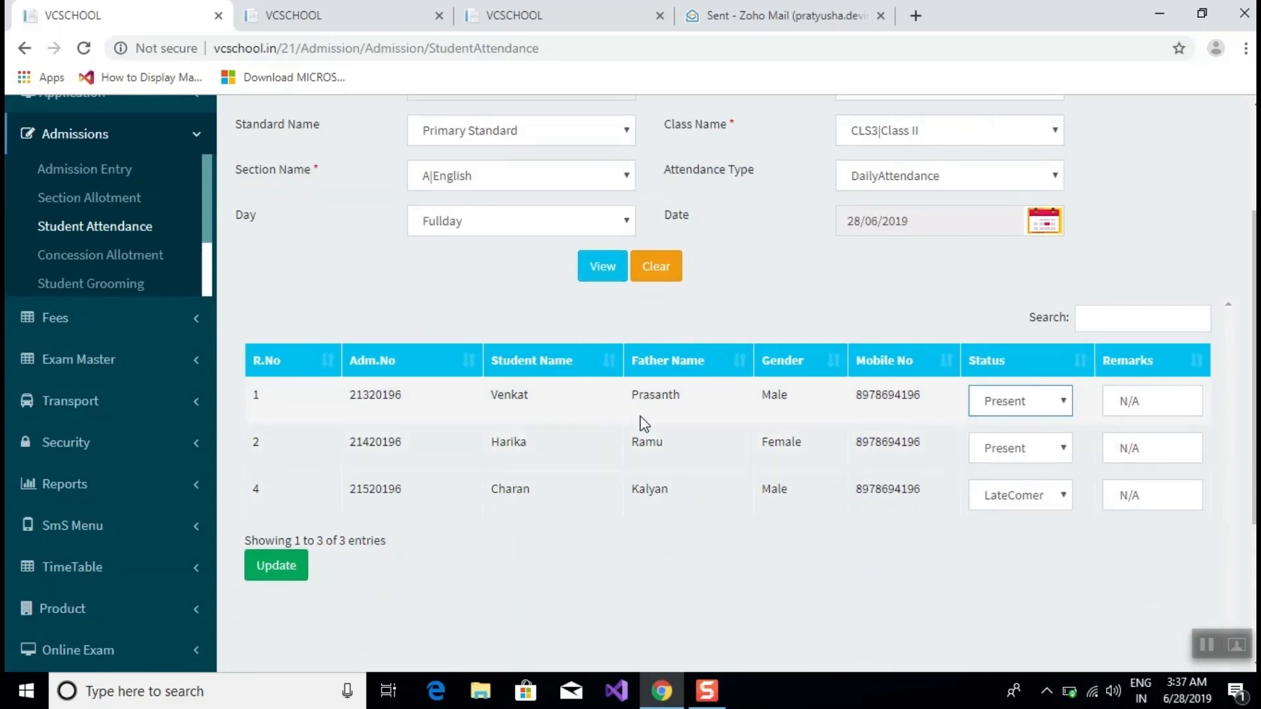
{"action": "left_click", "coordinate": [1014, 448]}
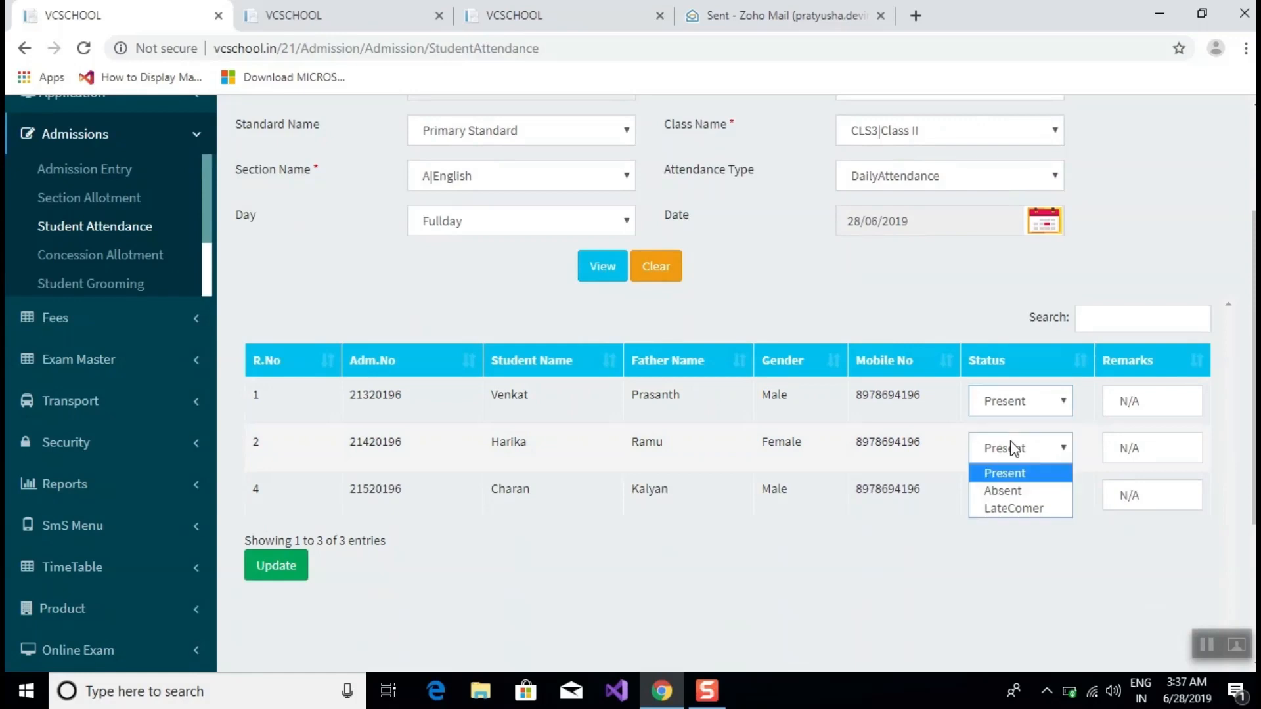
{"action": "left_click", "coordinate": [997, 490]}
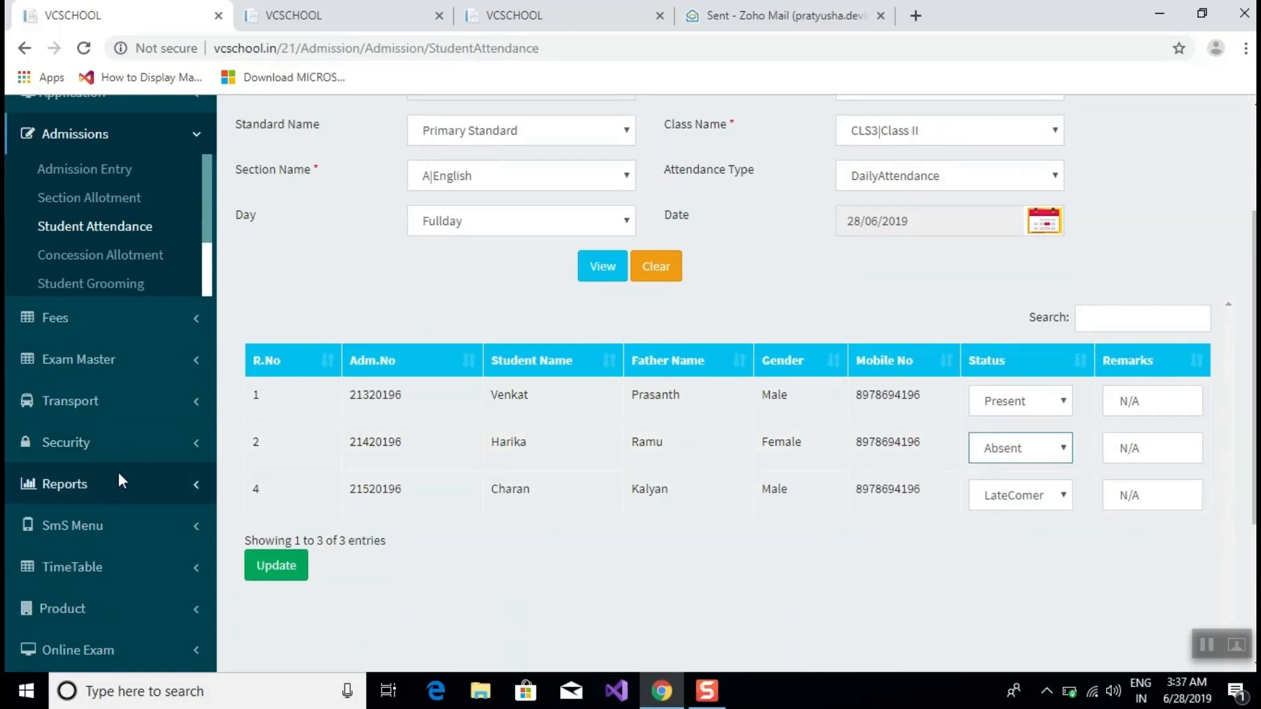
{"action": "left_click", "coordinate": [262, 571]}
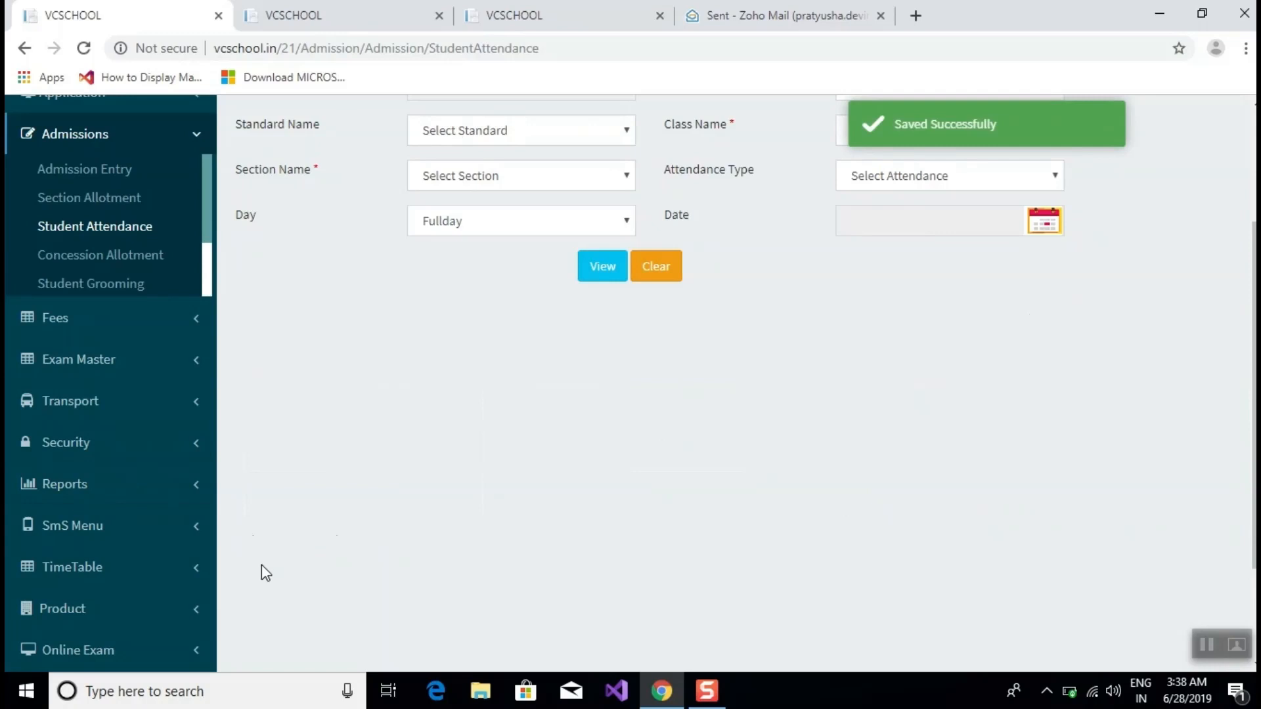
{"action": "scroll", "coordinate": [261, 564], "scroll_direction": "up", "scroll_amount": 3}
Reselect 2019-2020, Primary Standard, CLS3|Class II, A|English and DailyAttendance, and view the saved list.
{"action": "left_click", "coordinate": [932, 266]}
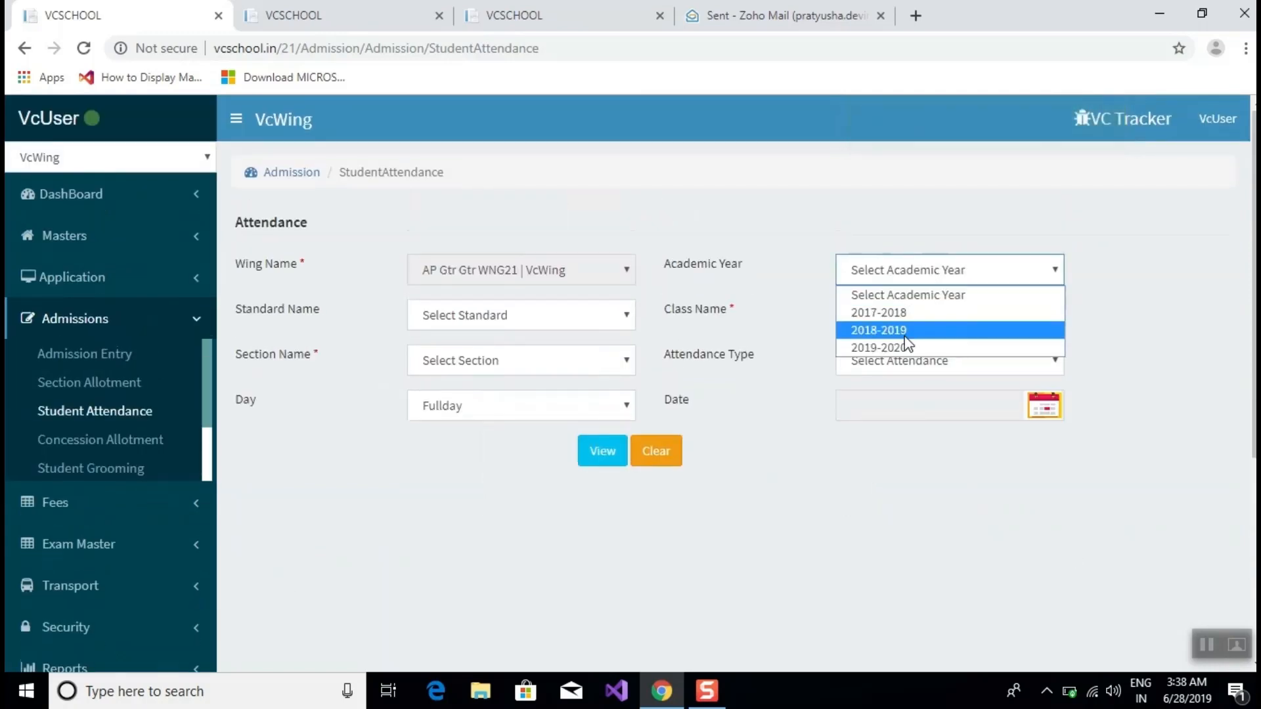
{"action": "left_click", "coordinate": [966, 346]}
{"action": "left_click", "coordinate": [462, 319]}
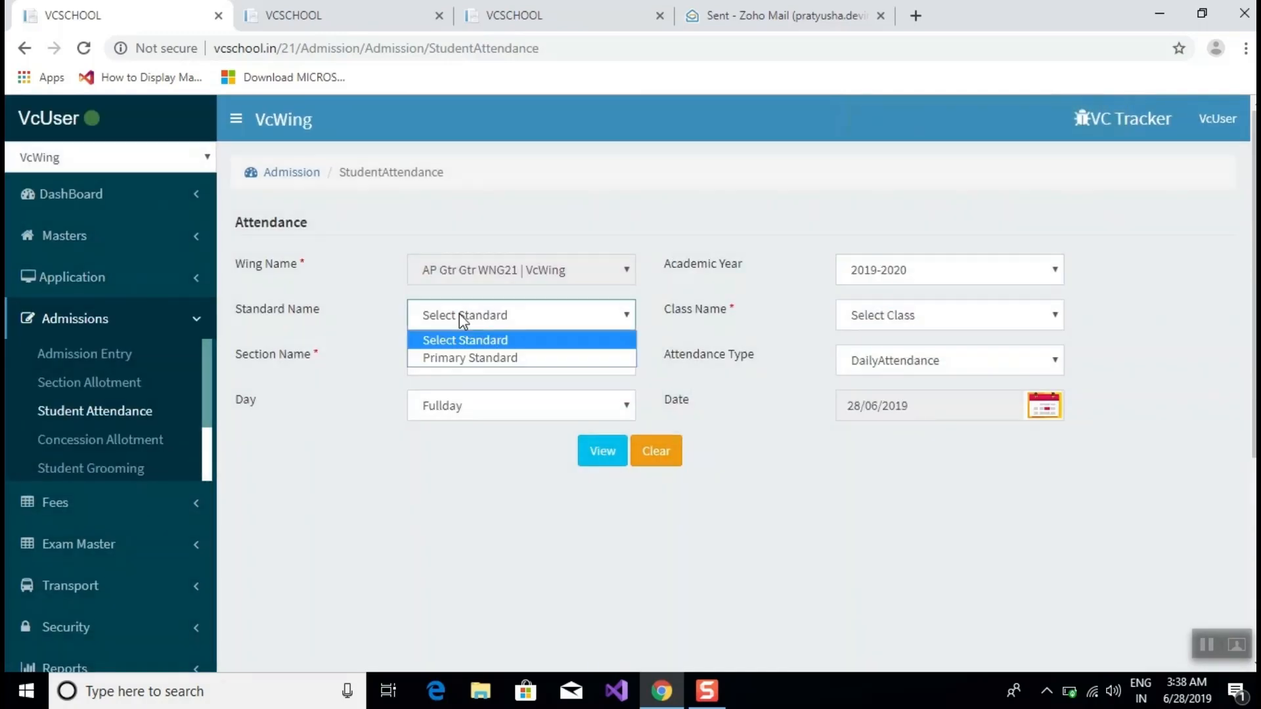
{"action": "left_click", "coordinate": [485, 358]}
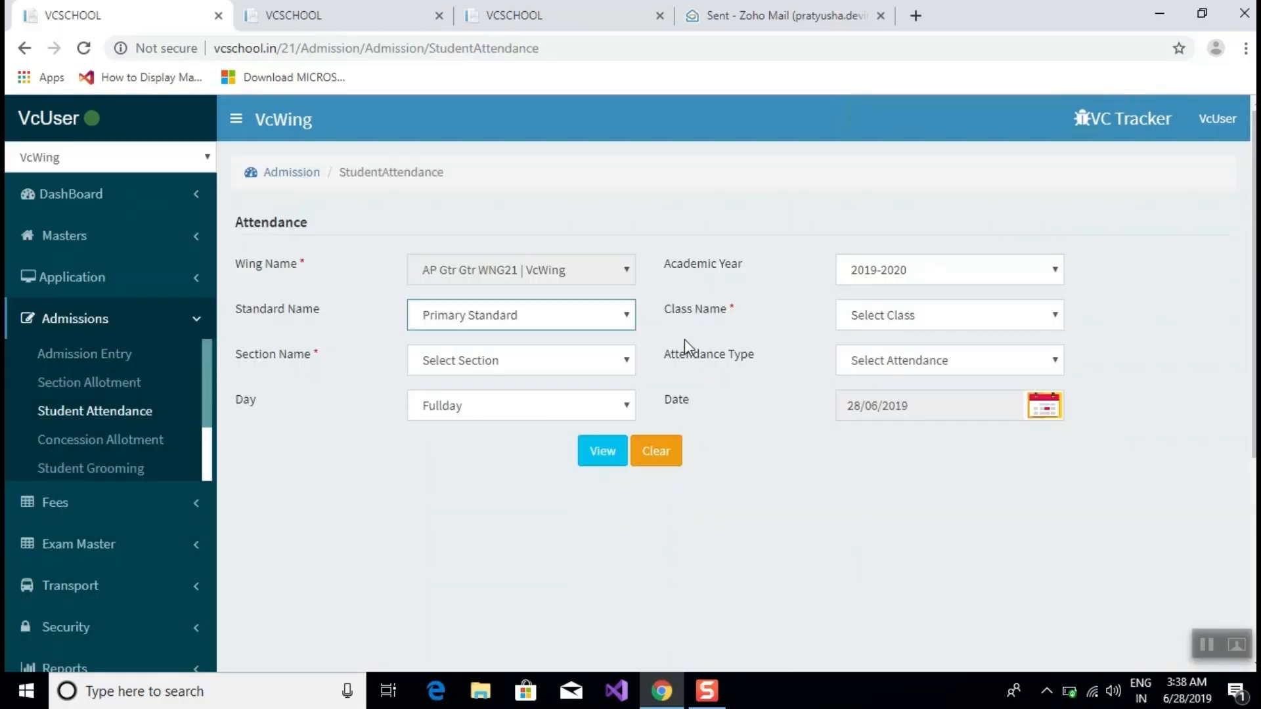
{"action": "left_click", "coordinate": [960, 320]}
{"action": "left_click", "coordinate": [946, 359]}
{"action": "left_click", "coordinate": [484, 360]}
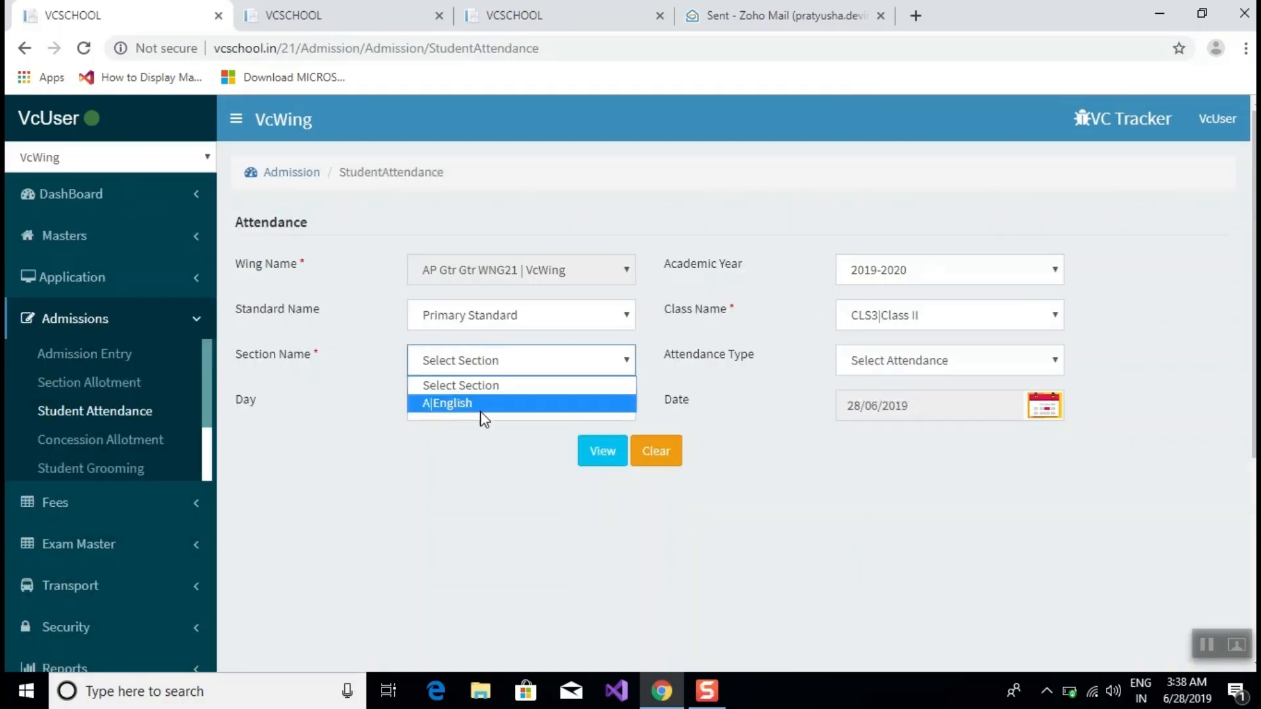
{"action": "left_click", "coordinate": [479, 408]}
{"action": "left_click", "coordinate": [860, 361]}
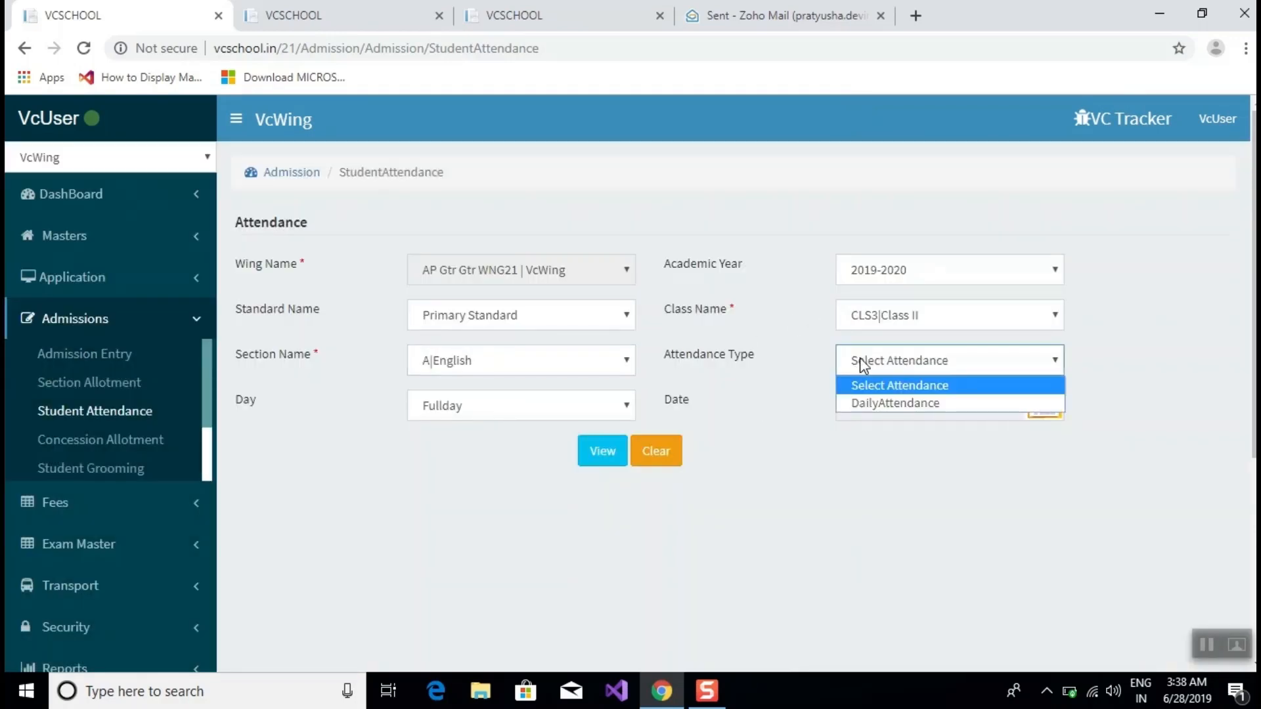
{"action": "left_click", "coordinate": [866, 405]}
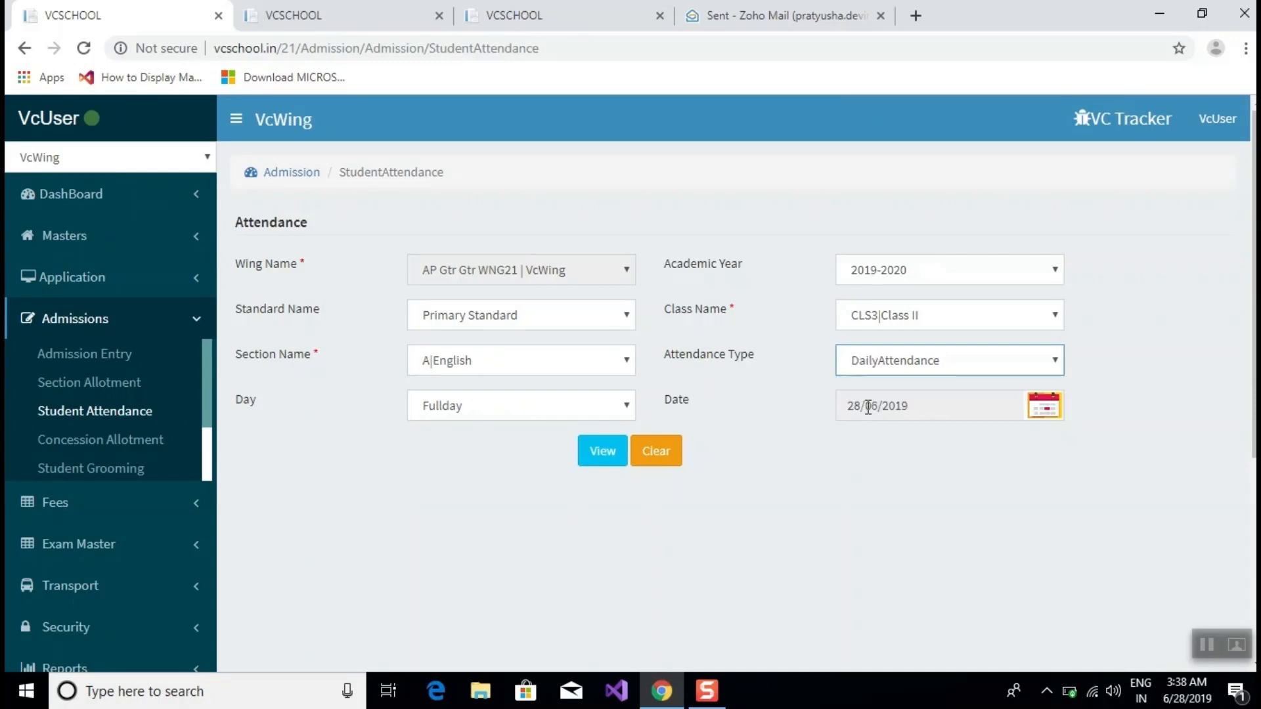
{"action": "left_click", "coordinate": [616, 453]}
Check the Status column shows Present, Absent and LateComer, leaving row 1 as Present.
{"action": "scroll", "coordinate": [865, 432], "scroll_direction": "down", "scroll_amount": 5}
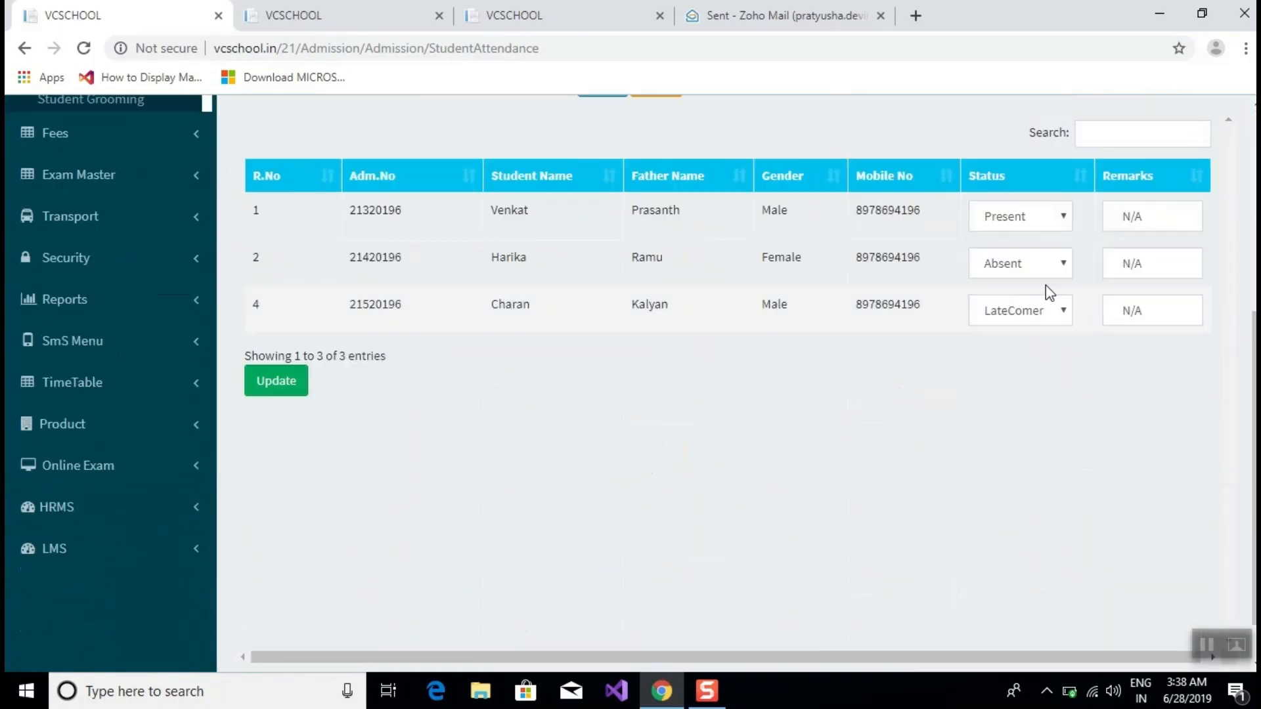
{"action": "left_click", "coordinate": [1043, 218]}
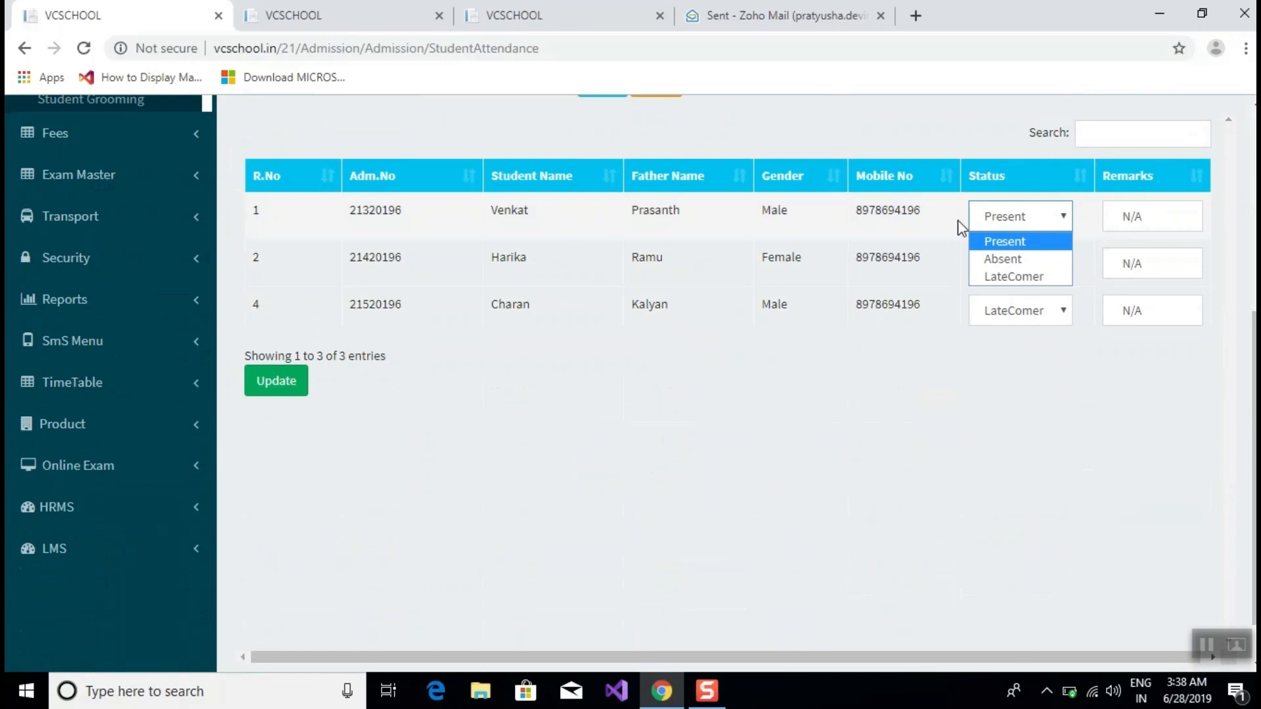
{"action": "left_click", "coordinate": [1005, 315]}
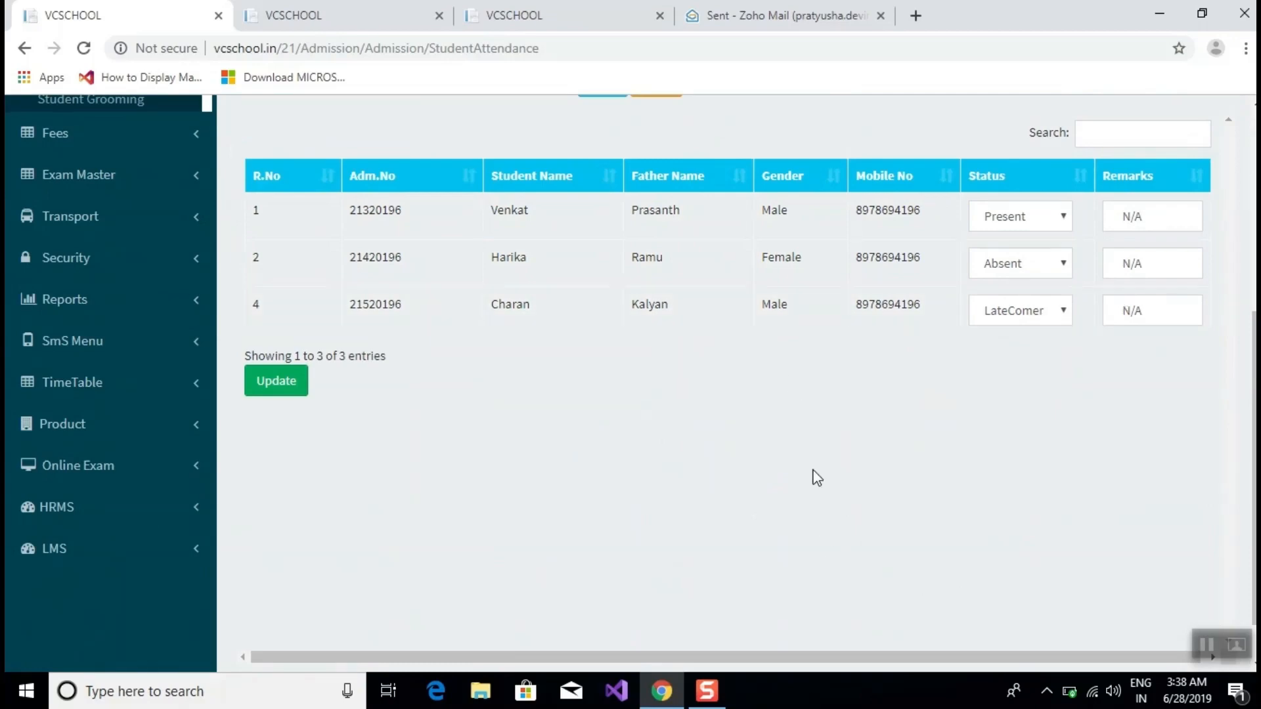
{"action": "scroll", "coordinate": [539, 344], "scroll_direction": "up", "scroll_amount": 6}
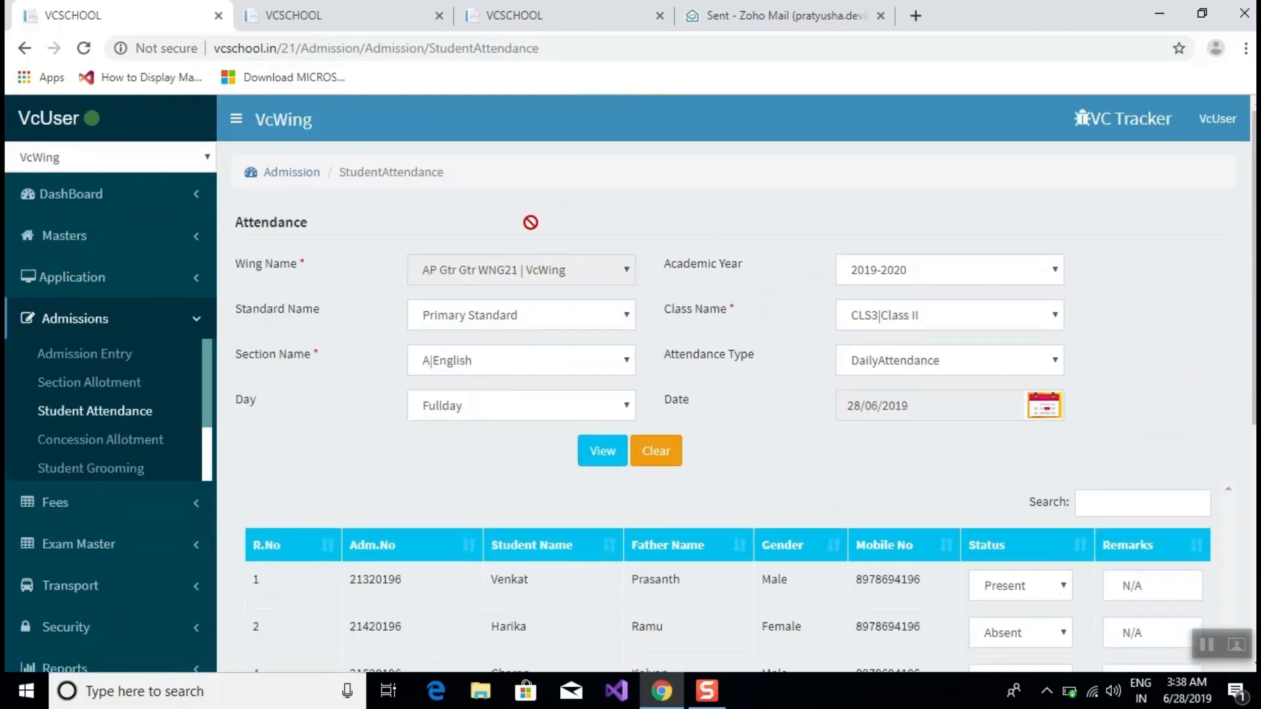